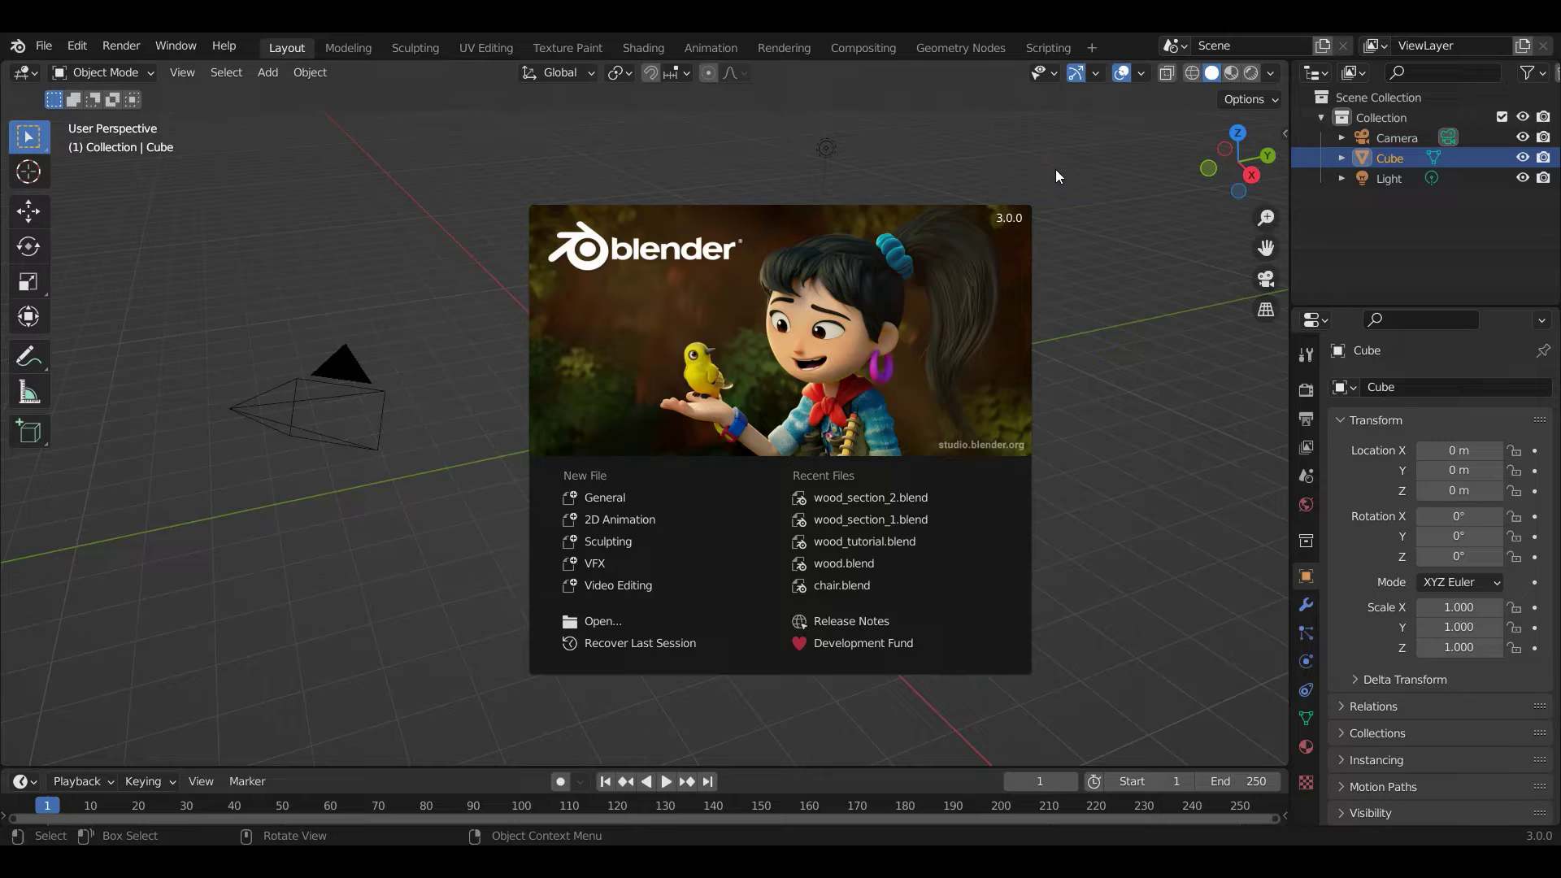
Start a new General file and set up the Shading workspace without the file browser and image editor areas.
left_click(636, 497)
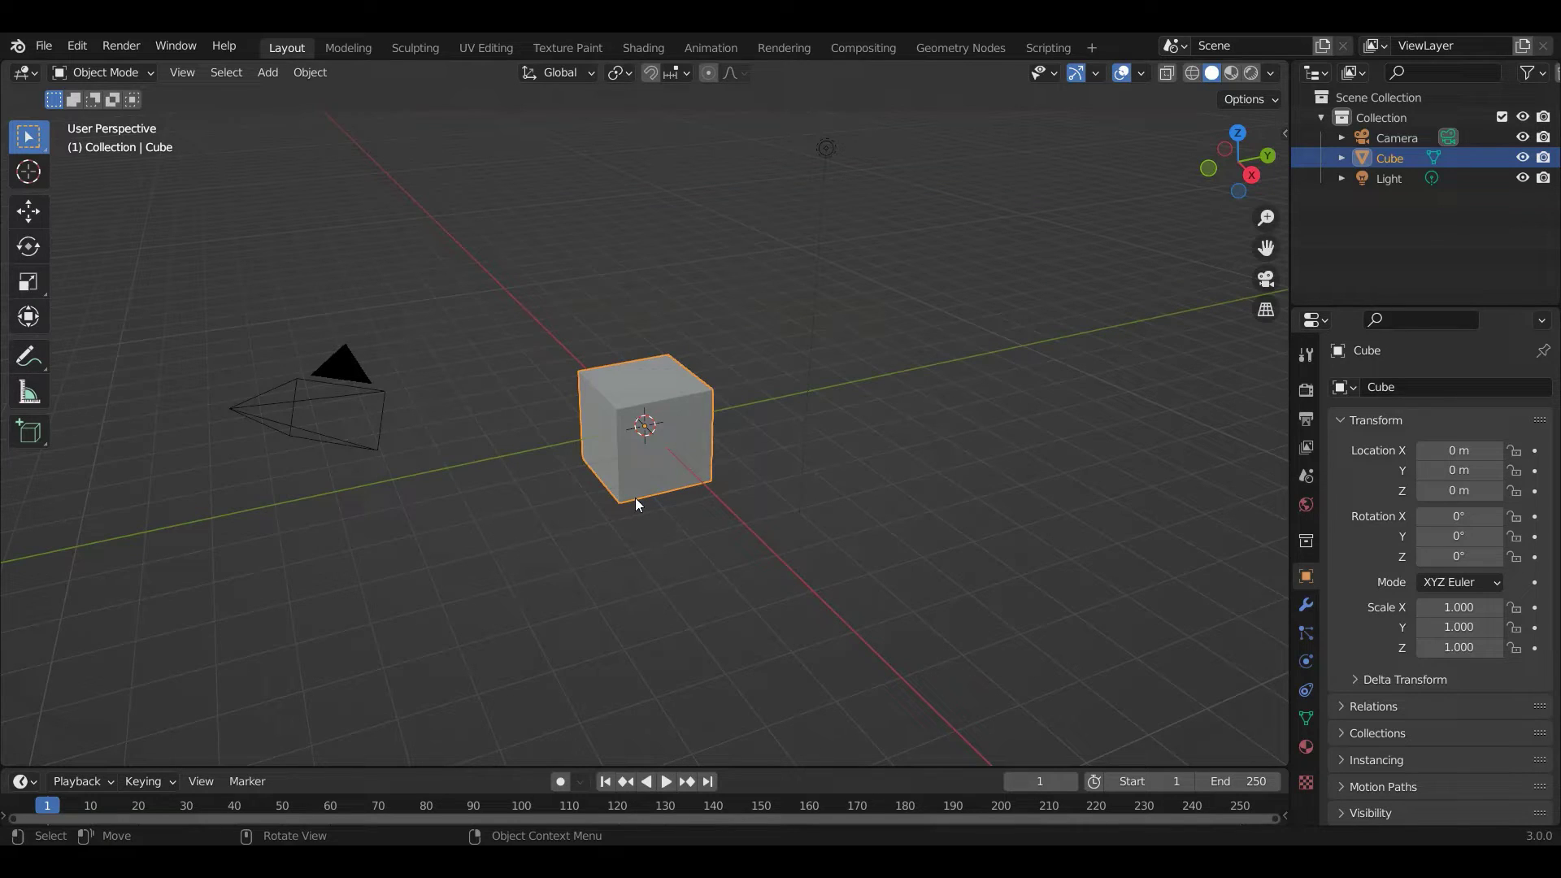
left_click(650, 46)
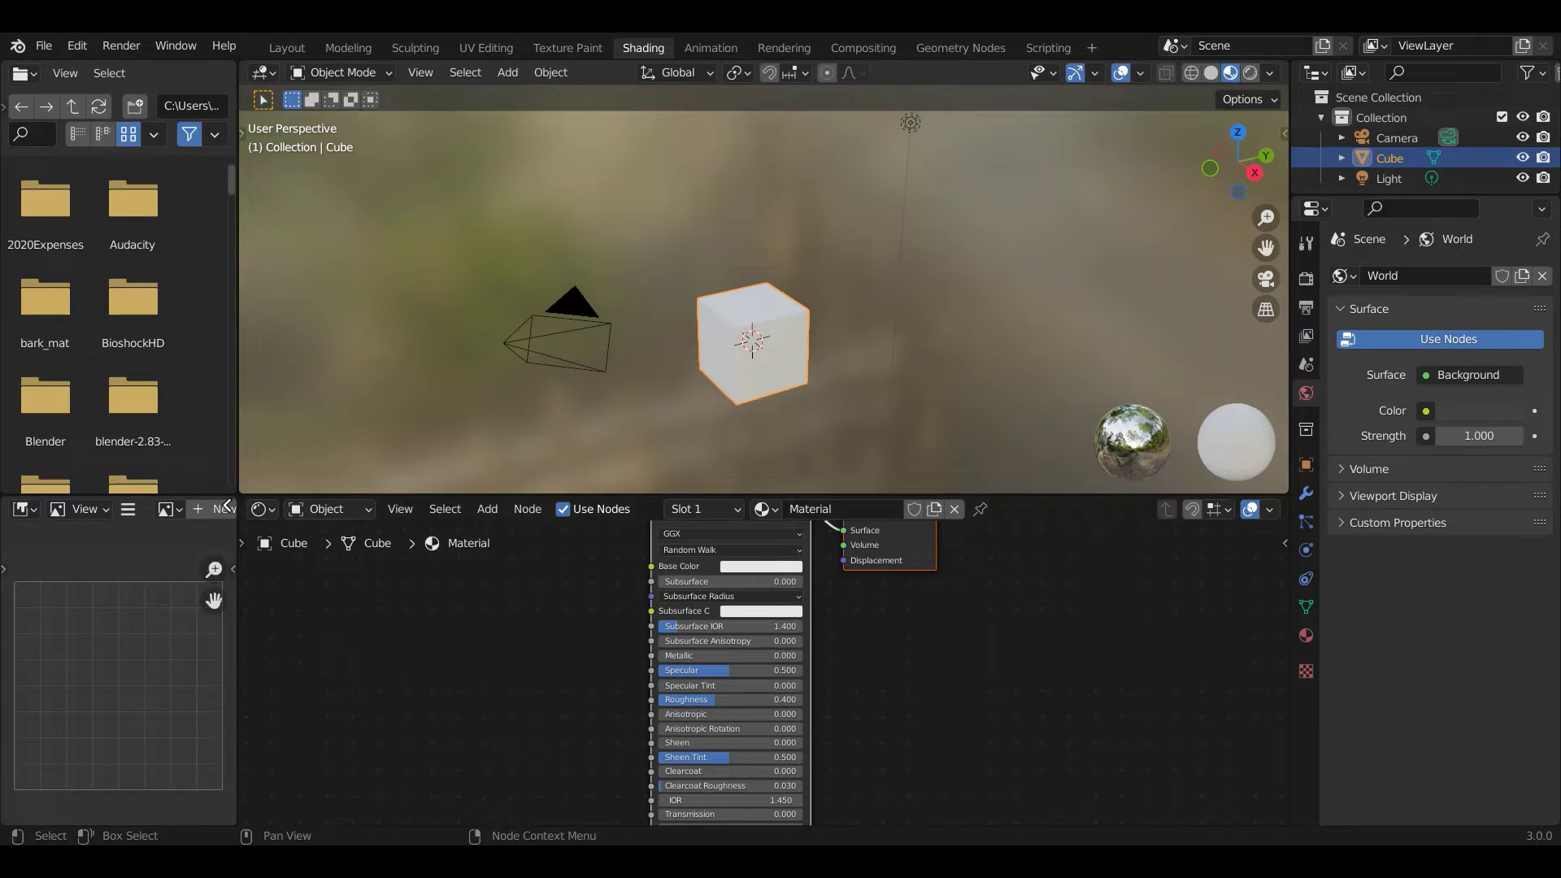
left_click_drag(236, 499, 179, 502)
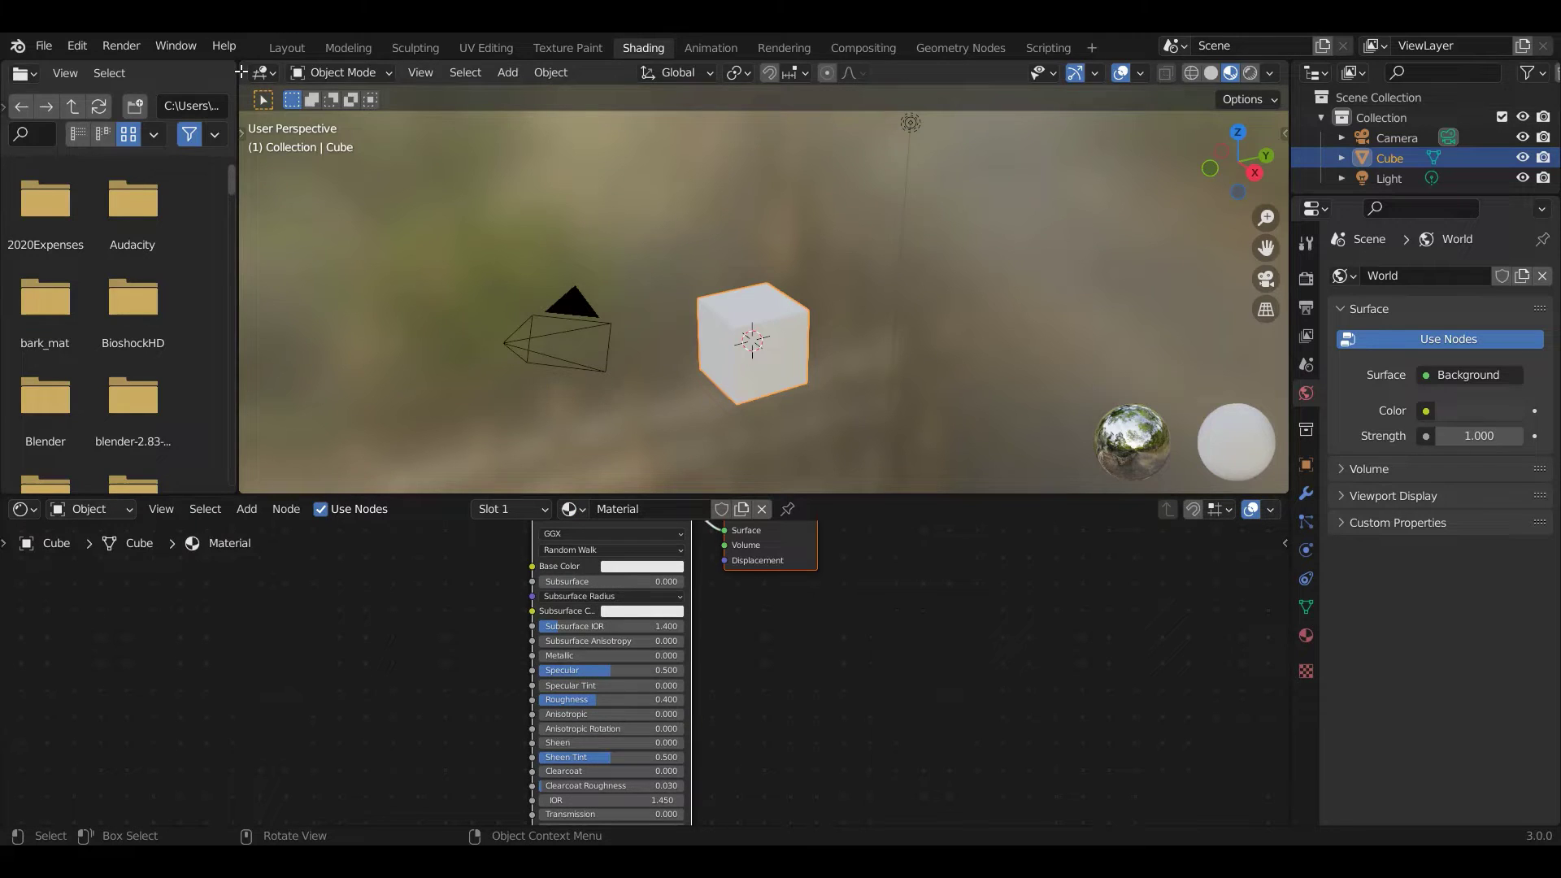
left_click_drag(240, 71, 173, 96)
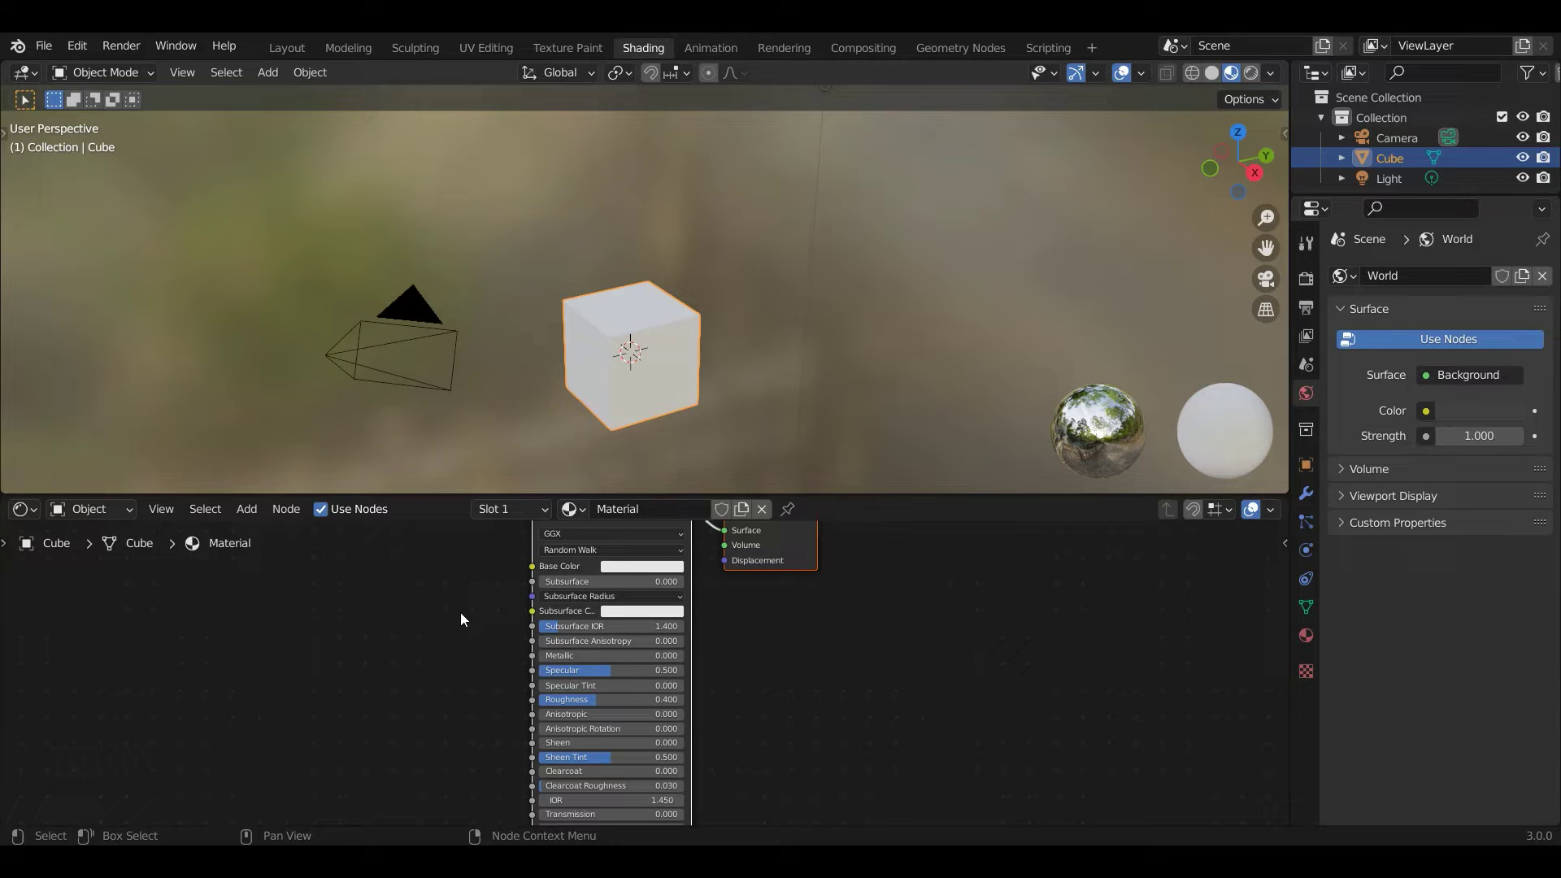
Add a Texture Coordinate node to the cube's material, placed ahead of the Principled BSDF node.
scroll(461, 612, "down", 3)
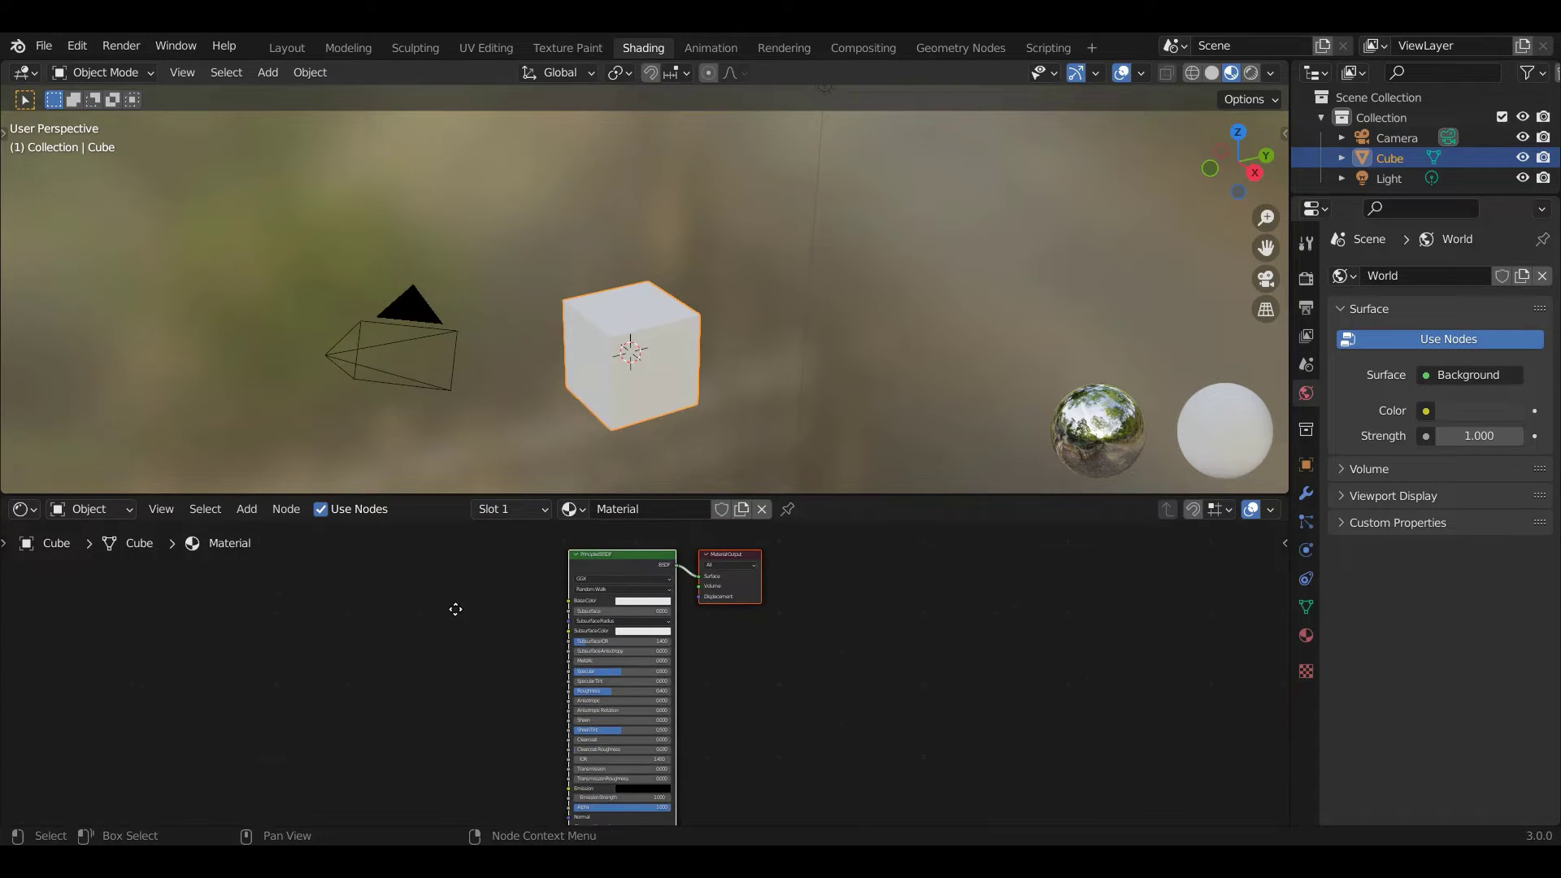
left_click(240, 511)
mouse_move(276, 568)
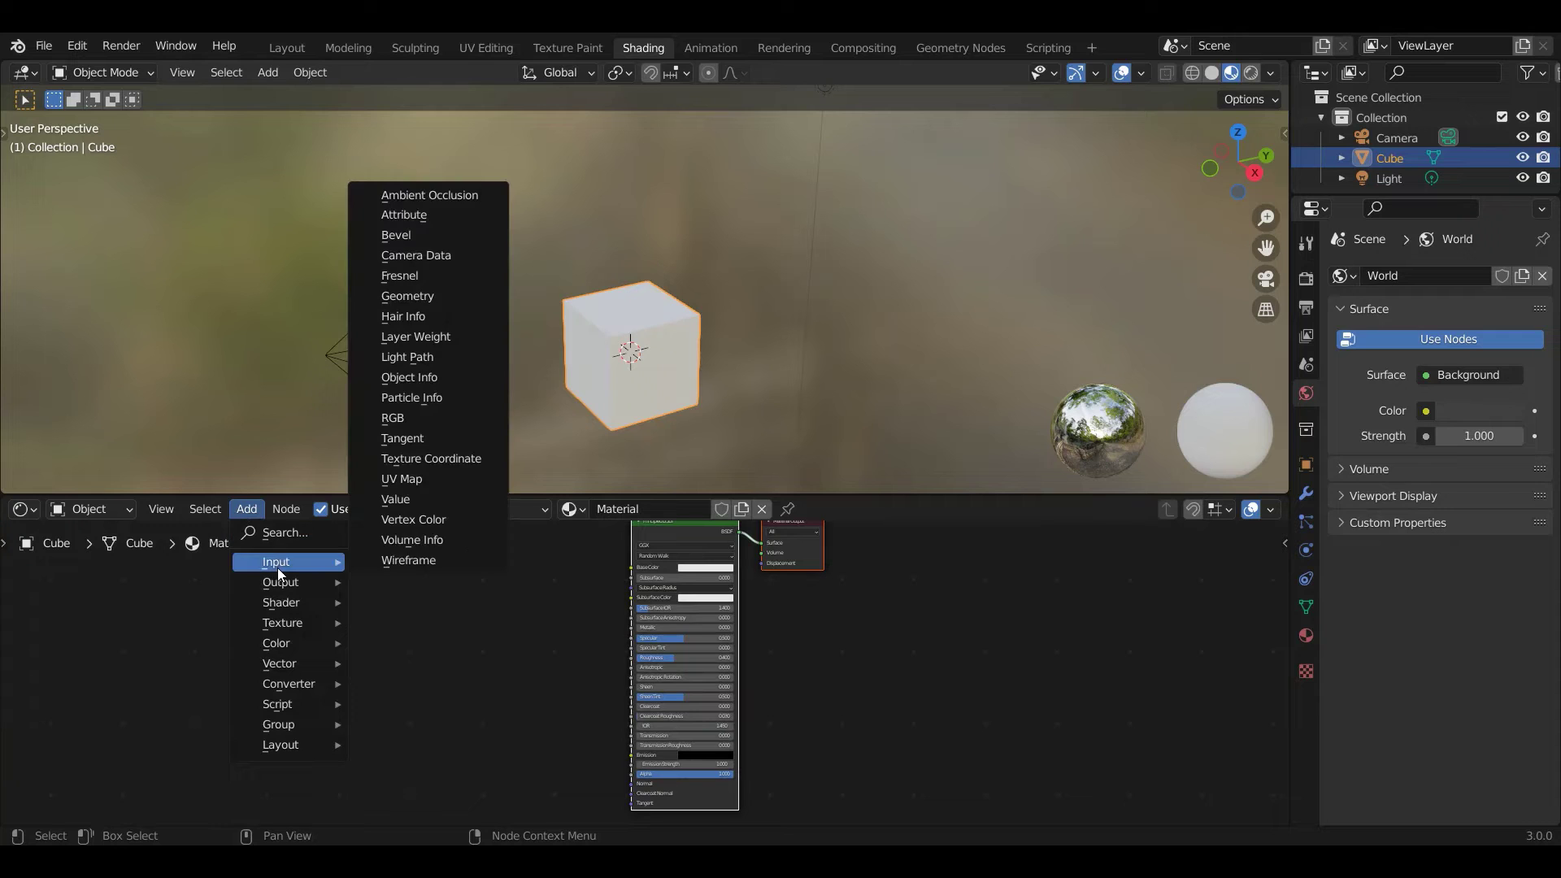
left_click(457, 465)
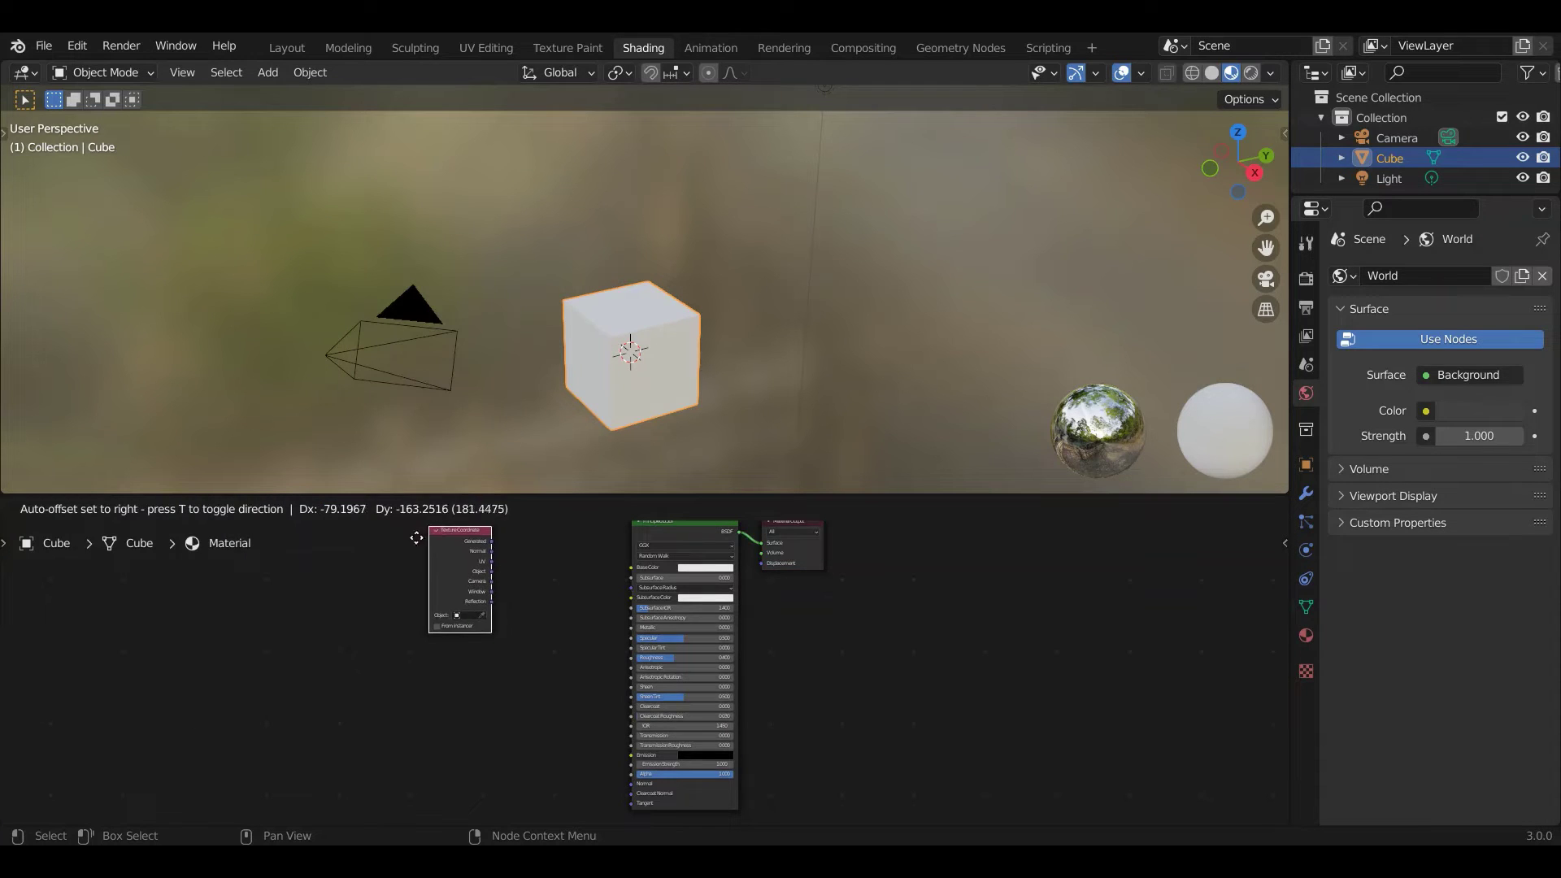
left_click(350, 559)
middle_click_drag(475, 588, 516, 622)
left_click_drag(411, 616, 420, 574)
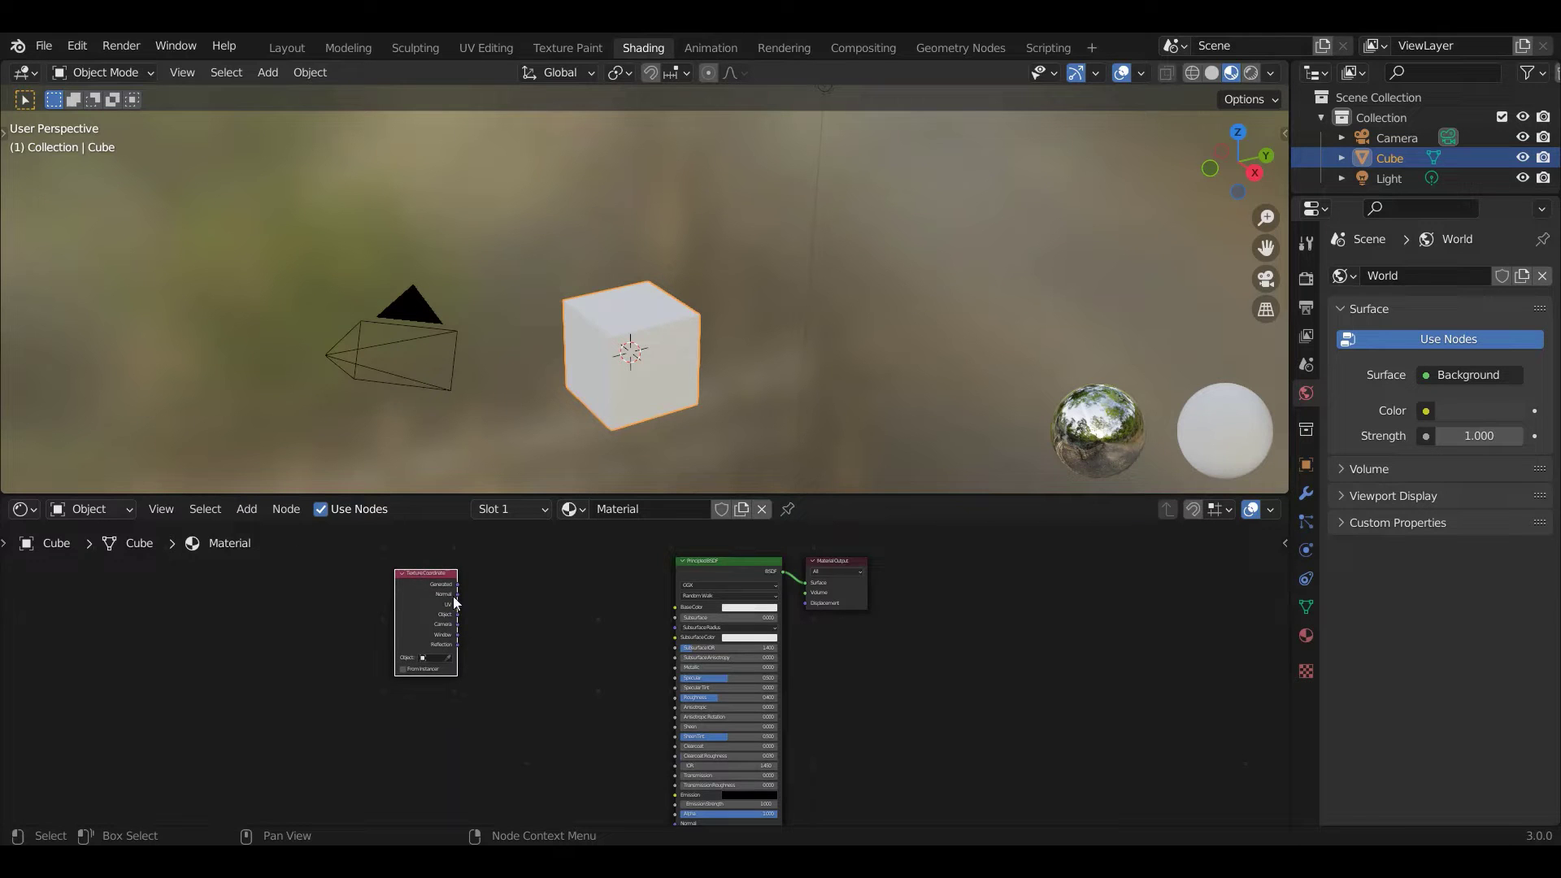
scroll(471, 599, "up", 1)
middle_click_drag(475, 600, 554, 622)
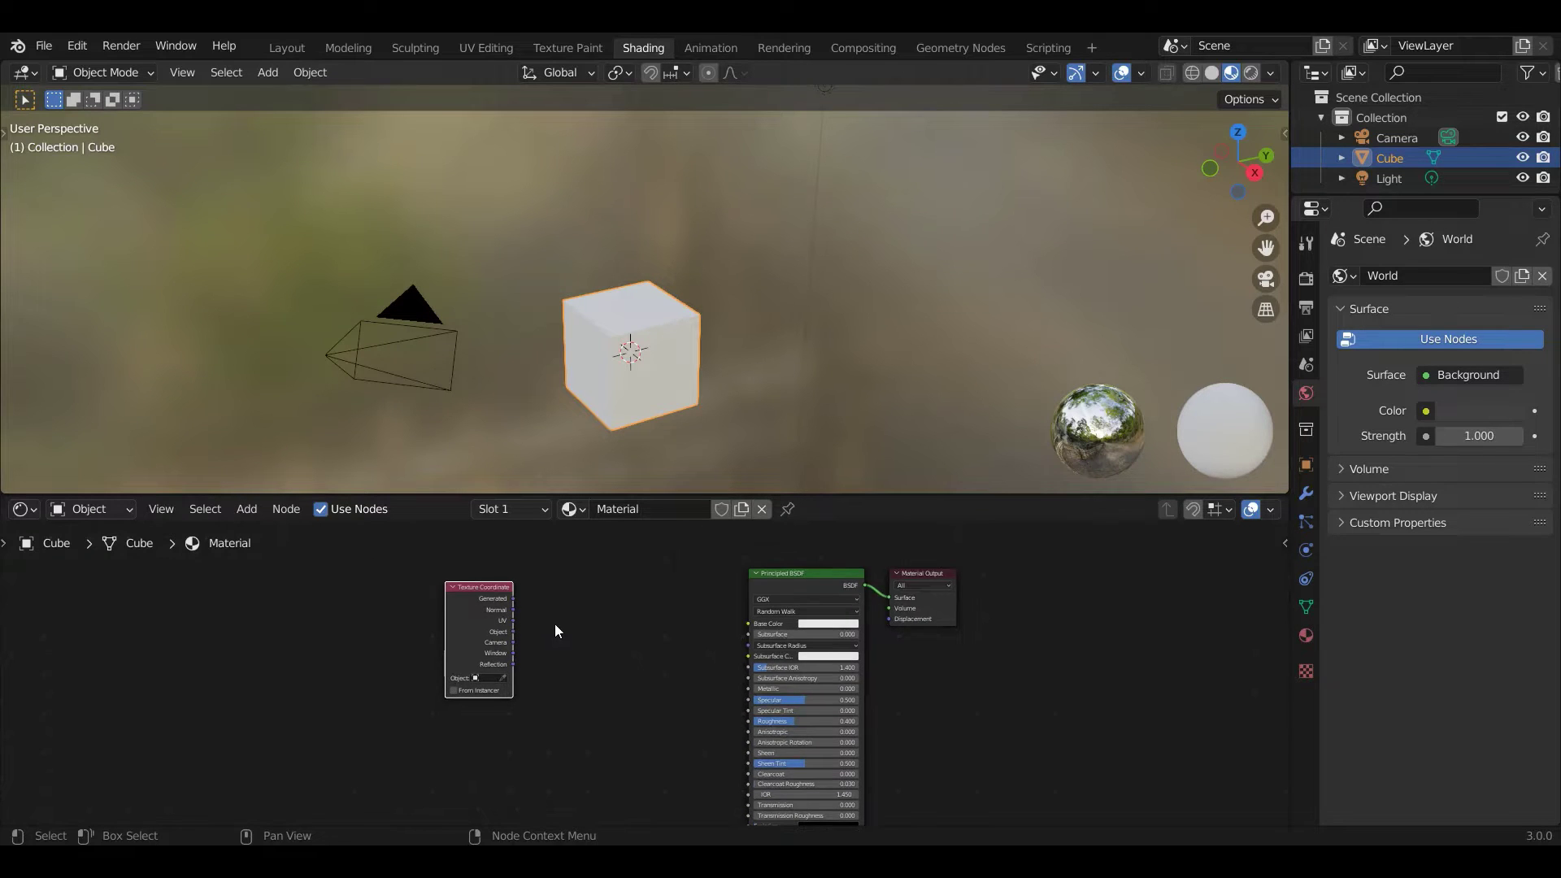
scroll(554, 623, "up", 1)
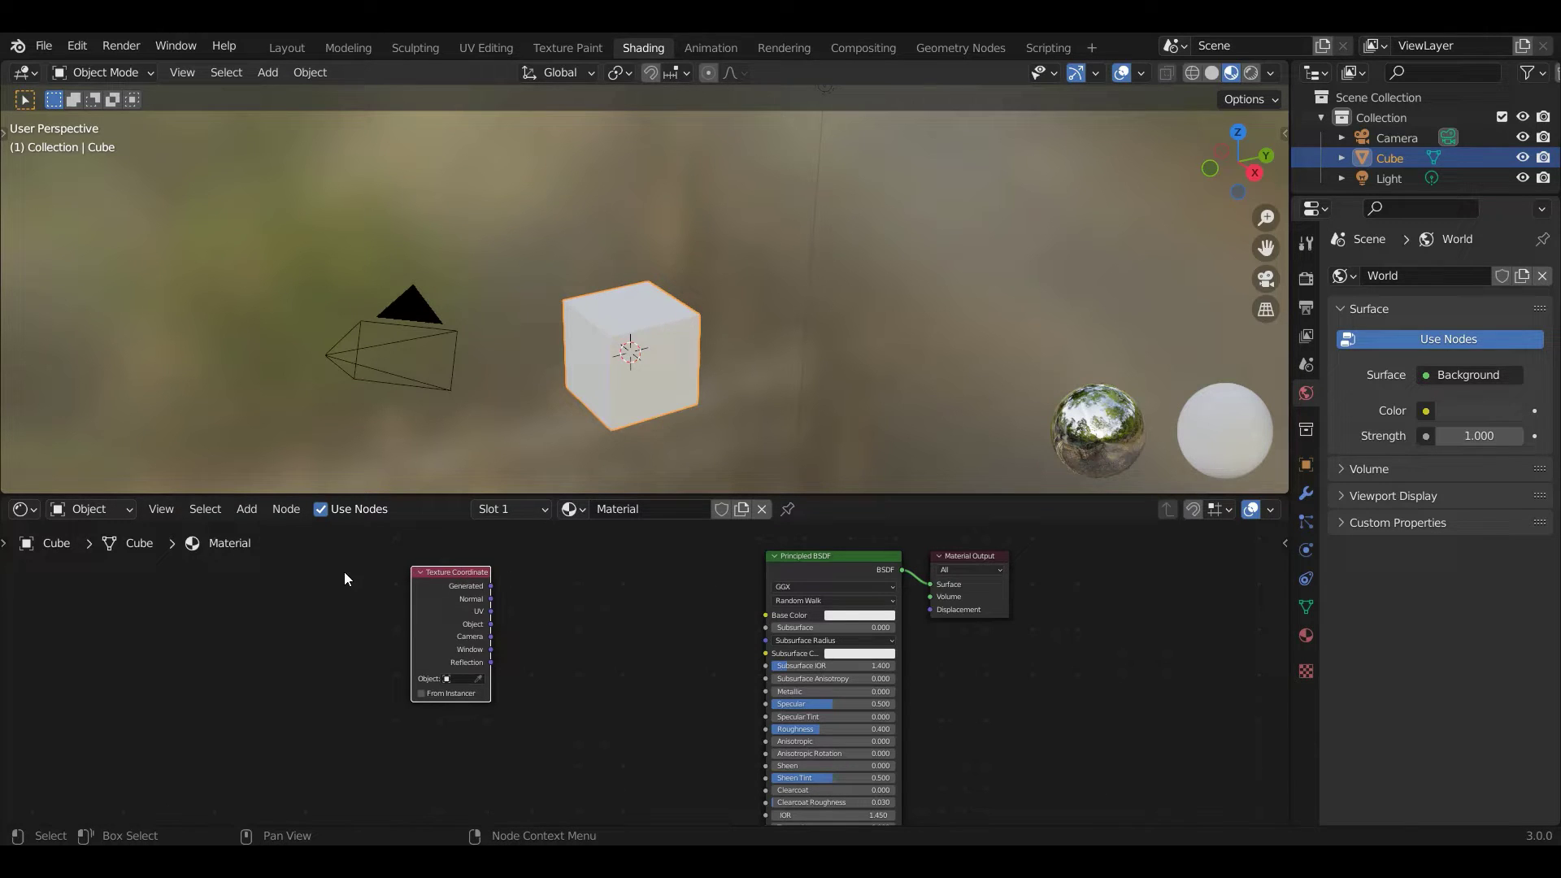
Add a Vector Math node fed by the Texture Coordinate's Object output and set its operation to Multiply.
left_click(244, 509)
mouse_move(660, 372)
middle_mouse_down()
mouse_move(618, 334)
mouse_move(640, 356)
middle_mouse_up()
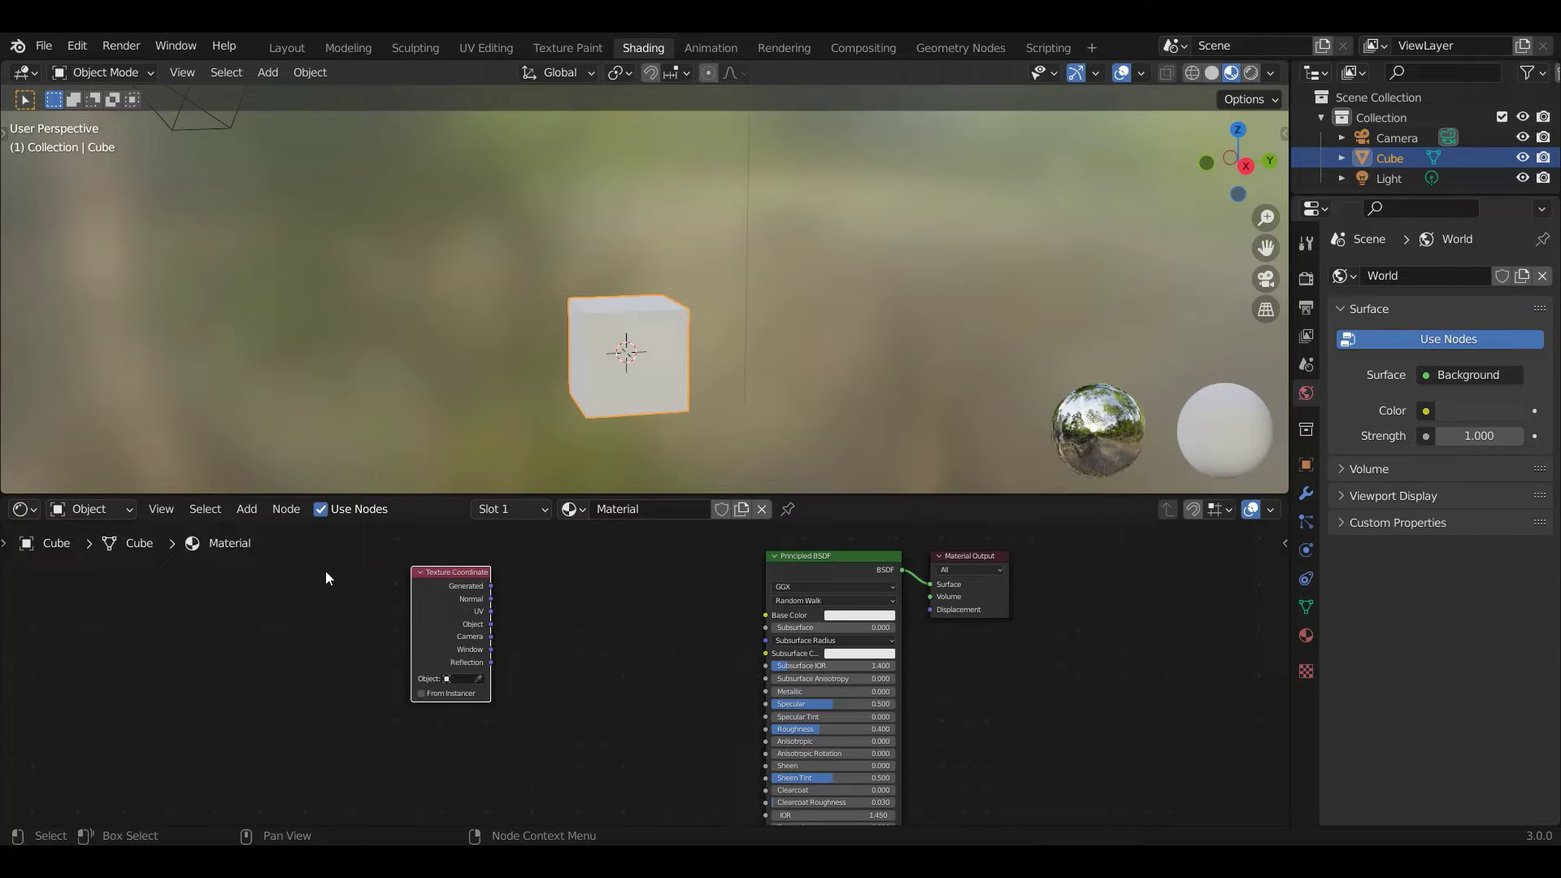
left_click(242, 510)
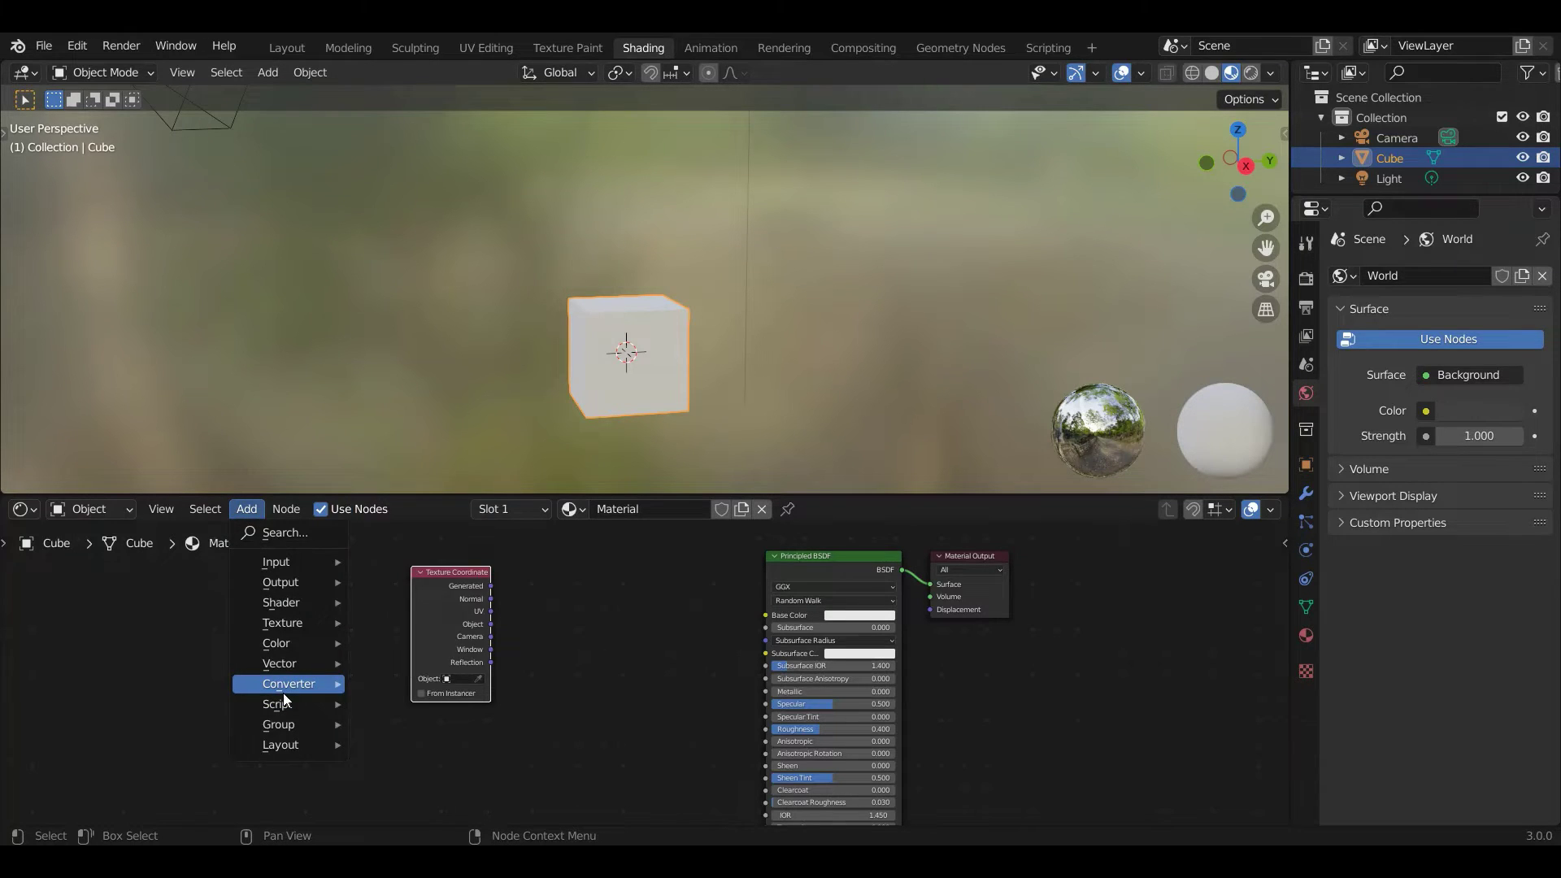
mouse_move(283, 684)
left_click(416, 662)
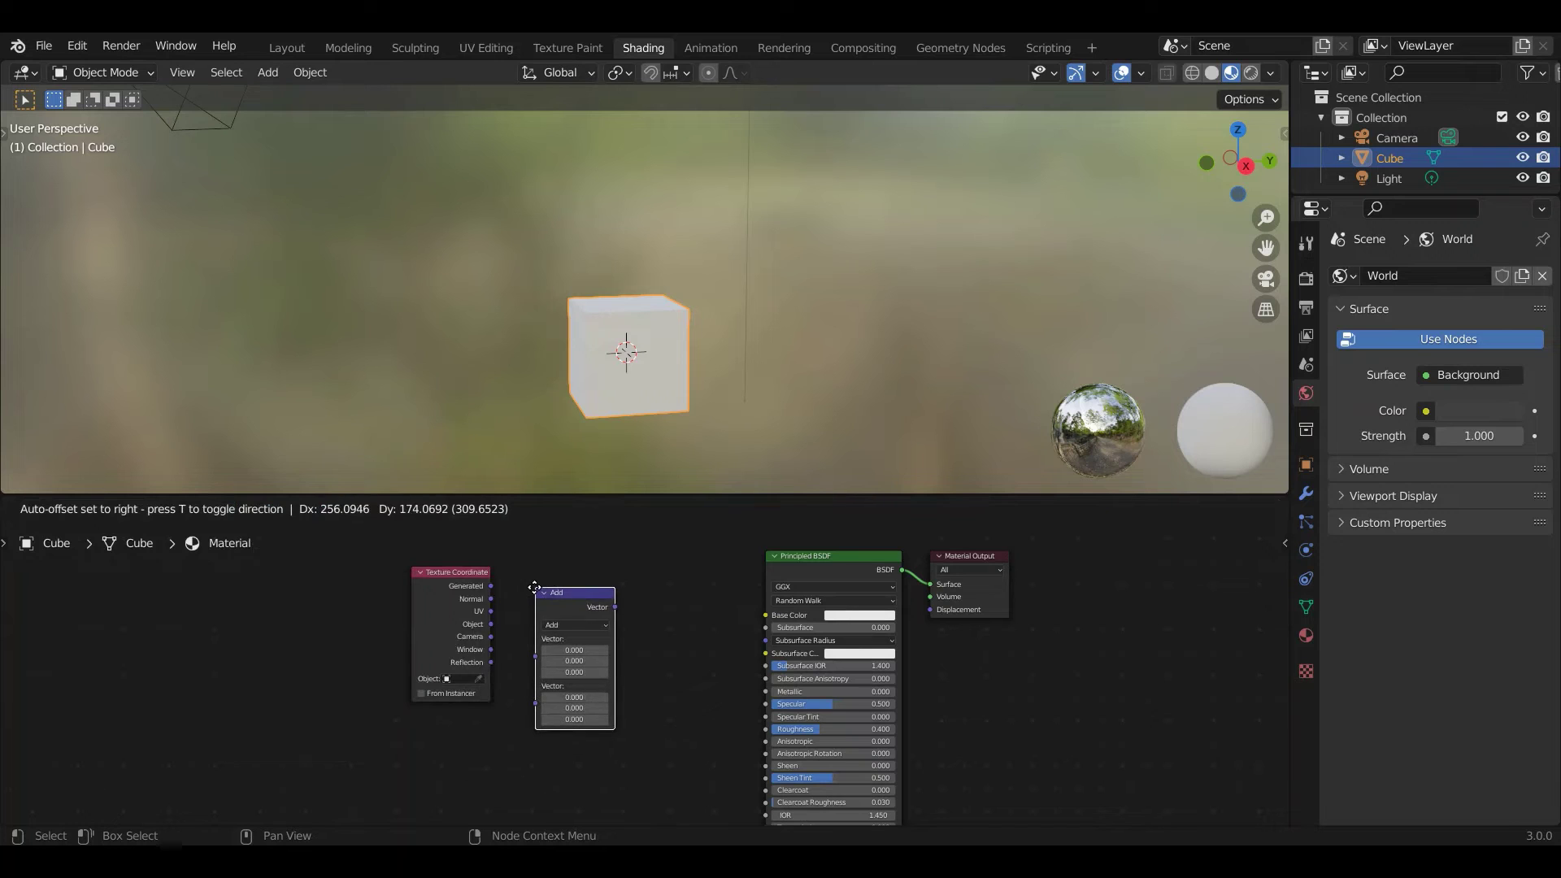
left_click(575, 658)
left_click_drag(491, 624, 536, 655)
left_click(576, 625)
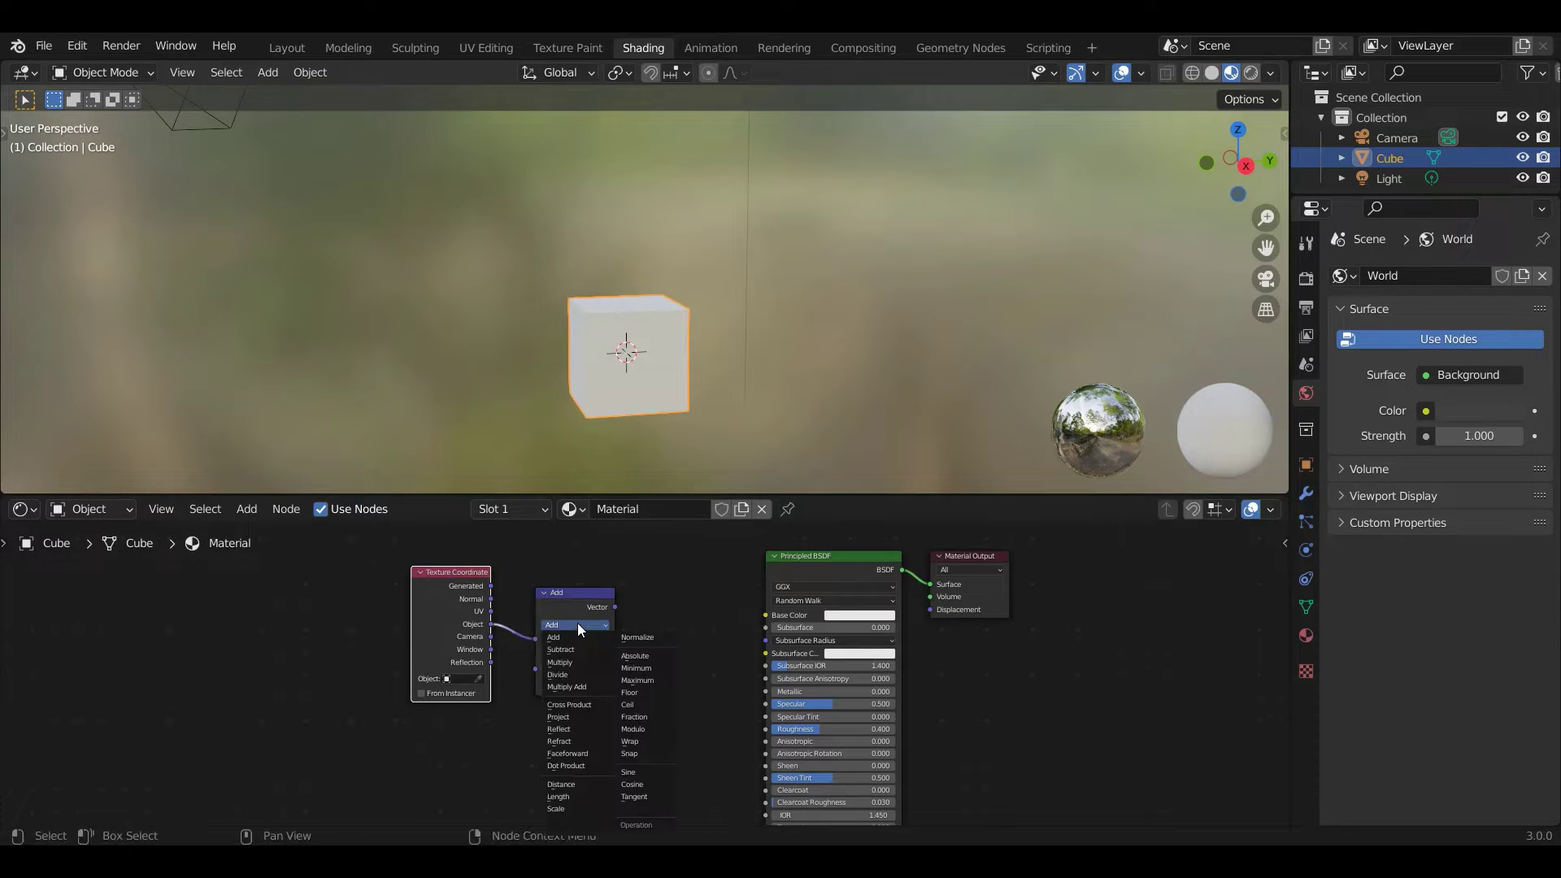
left_click(582, 663)
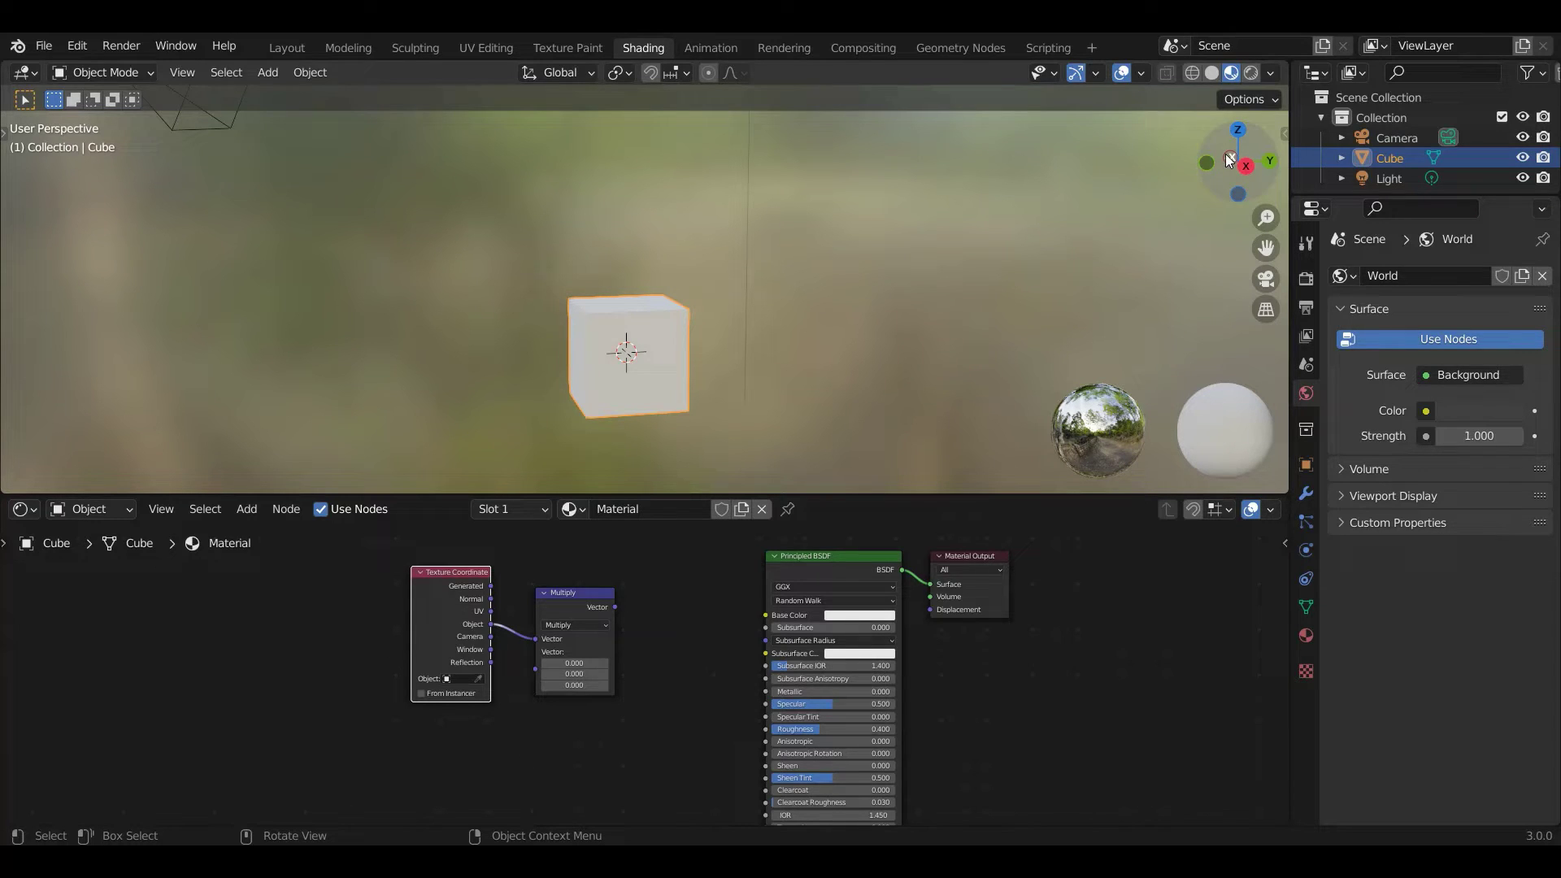
Set the Y and Z components of the vector Multiply node's second vector to 1.
scroll(647, 645, "up", 1)
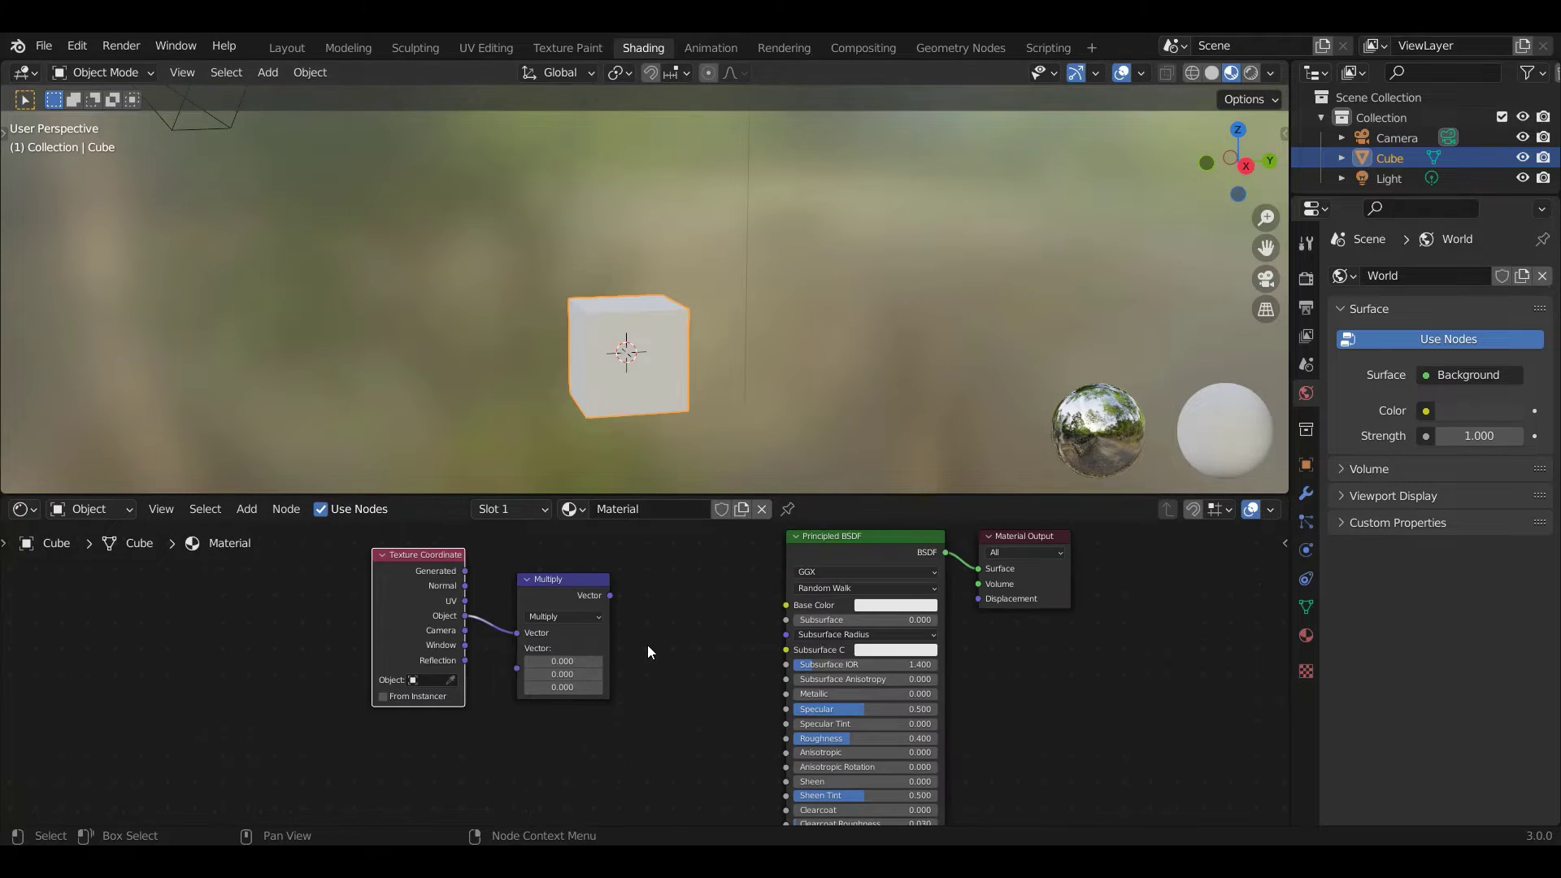
left_click(566, 674)
type("1")
key("Return")
left_click(573, 683)
type("1")
key("Return")
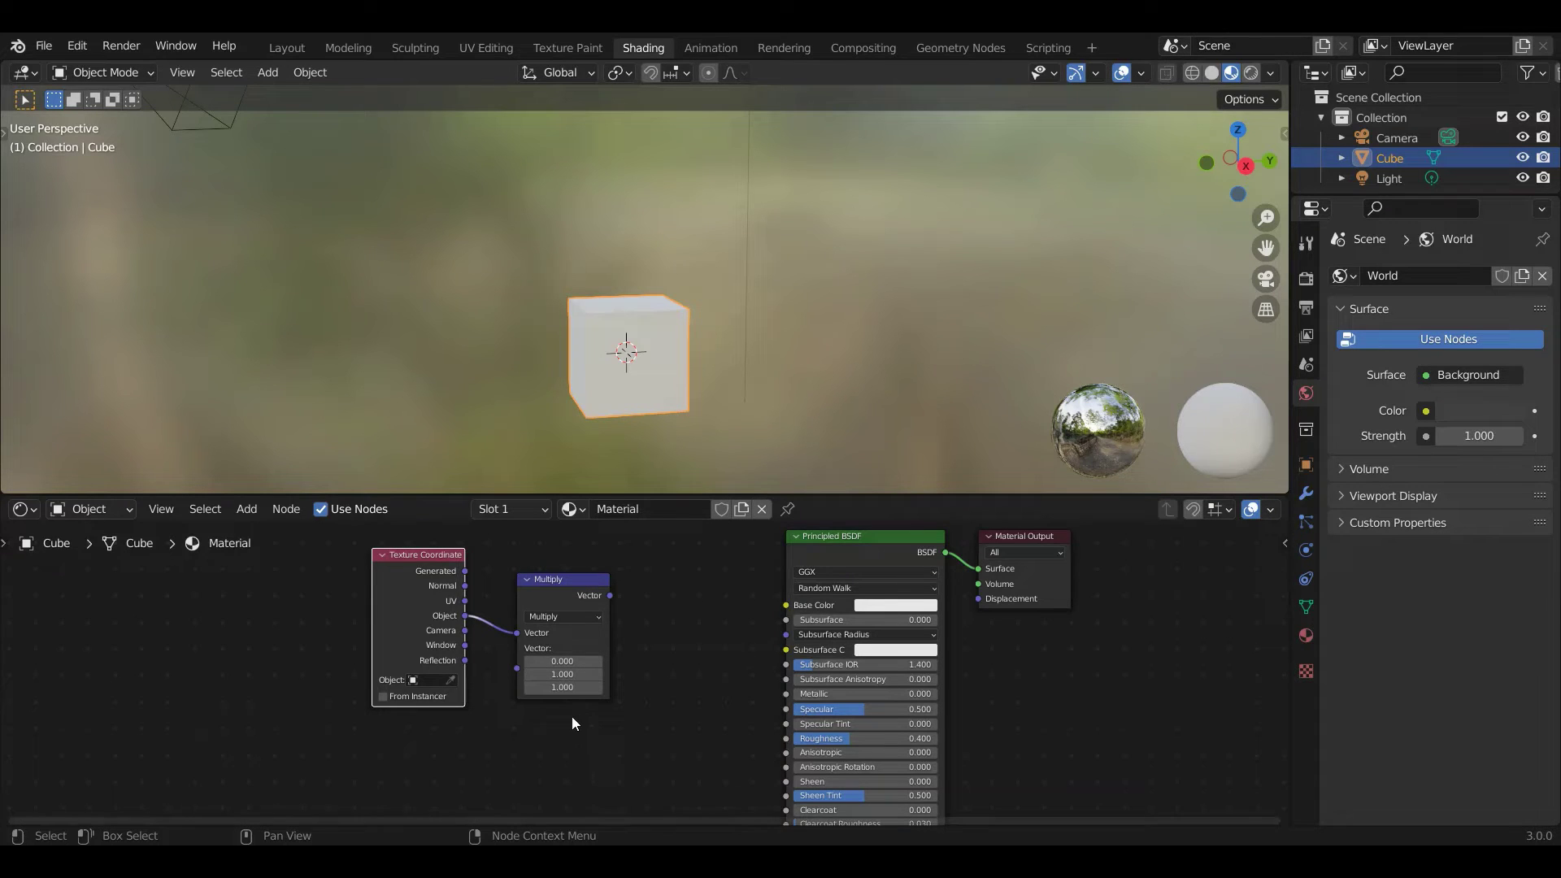
Add a second Vector Math node after the Multiply node and set its operation to Distance.
left_click(247, 509)
mouse_move(340, 684)
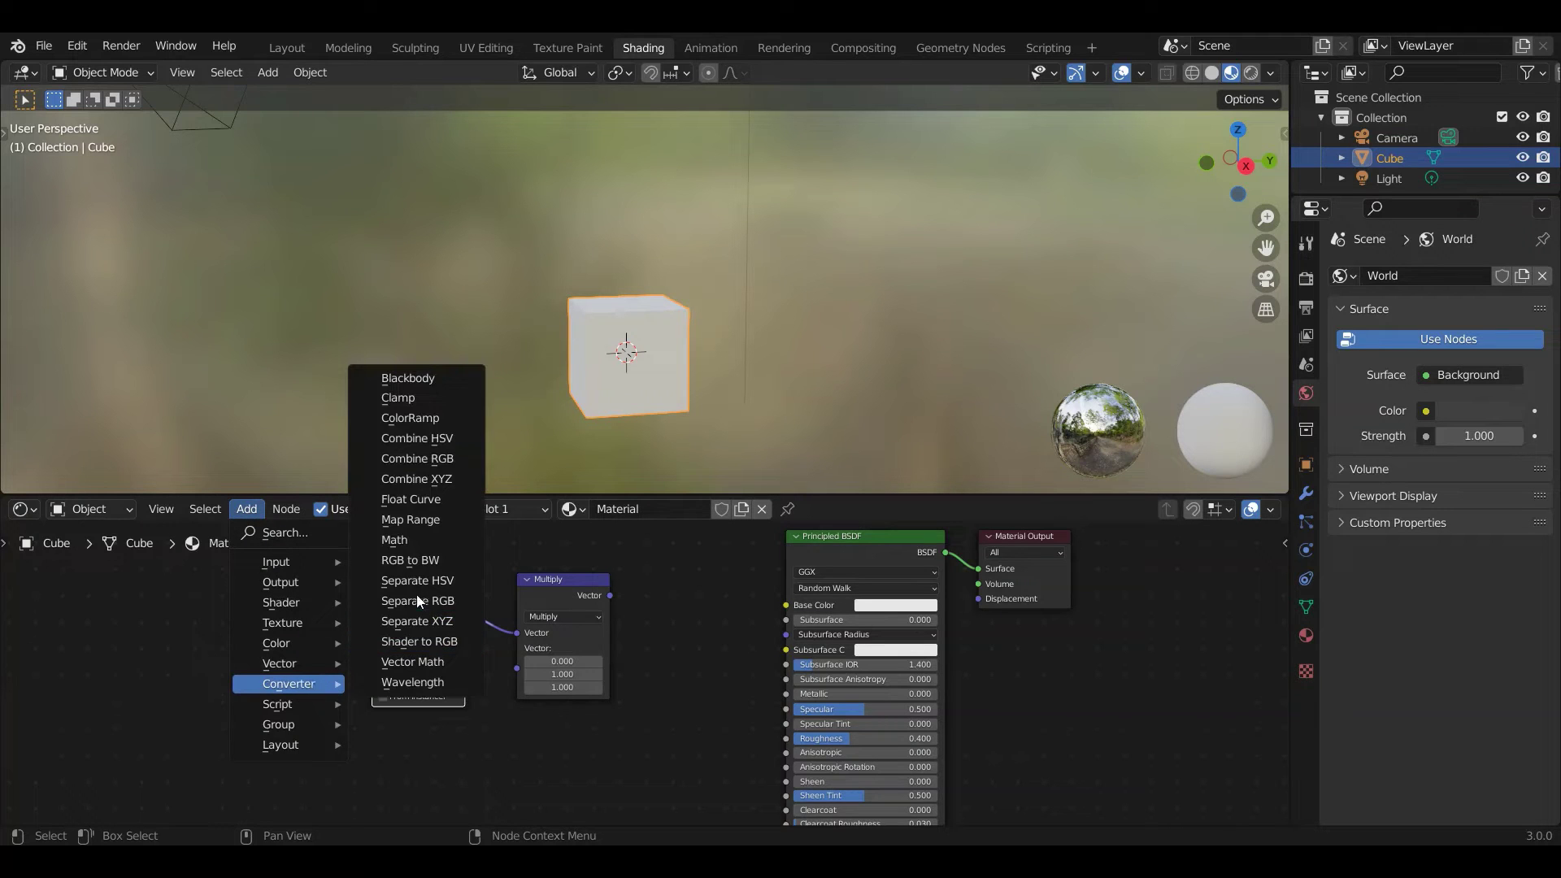
left_click(419, 661)
left_click(639, 569)
left_click(665, 601)
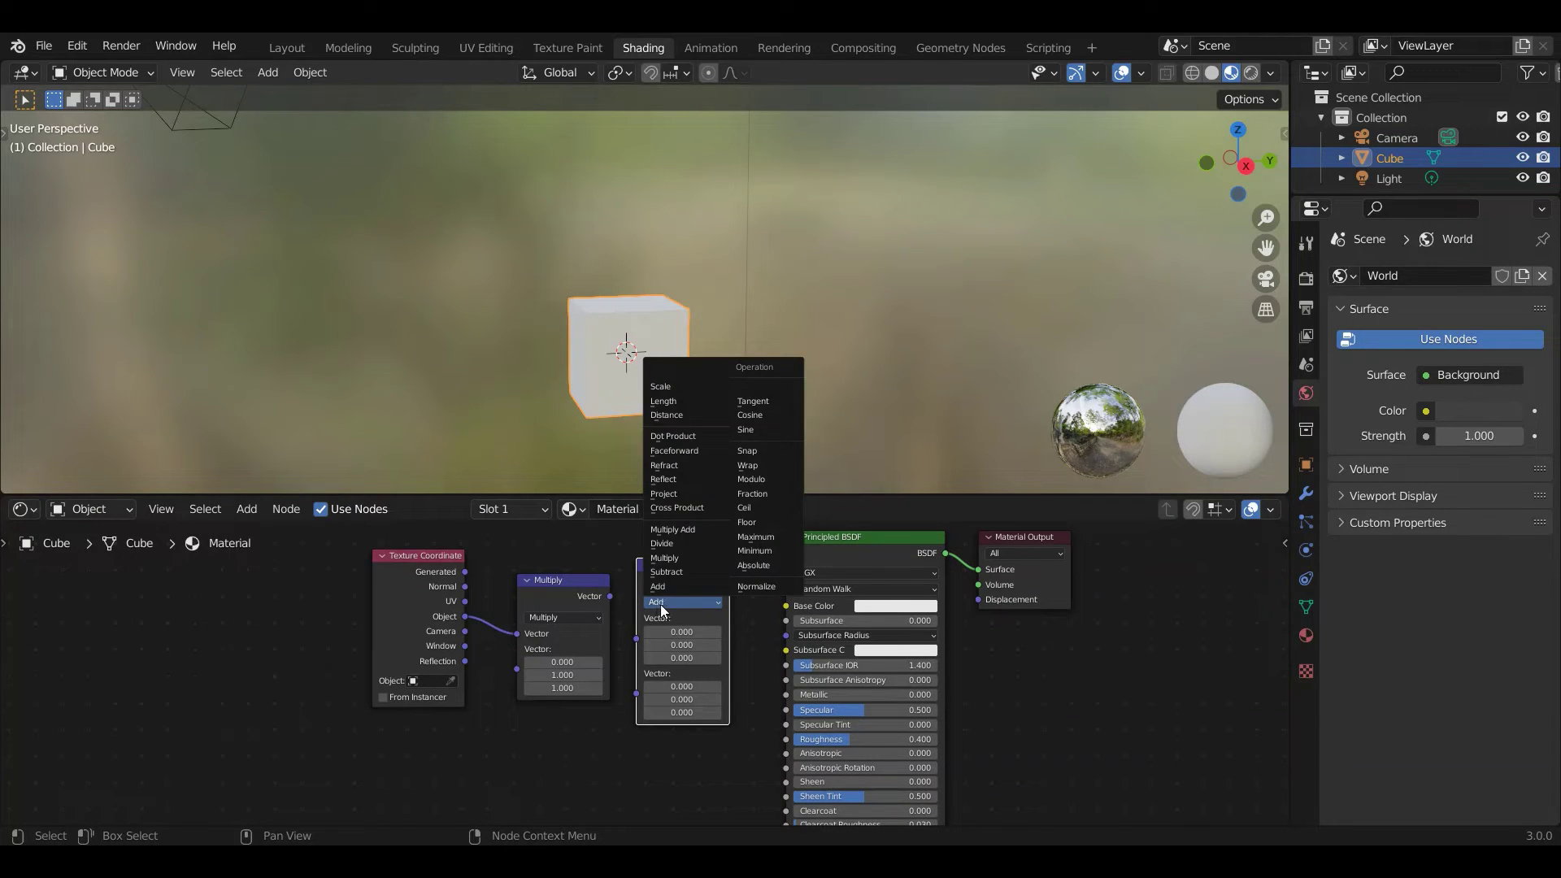
left_click(666, 416)
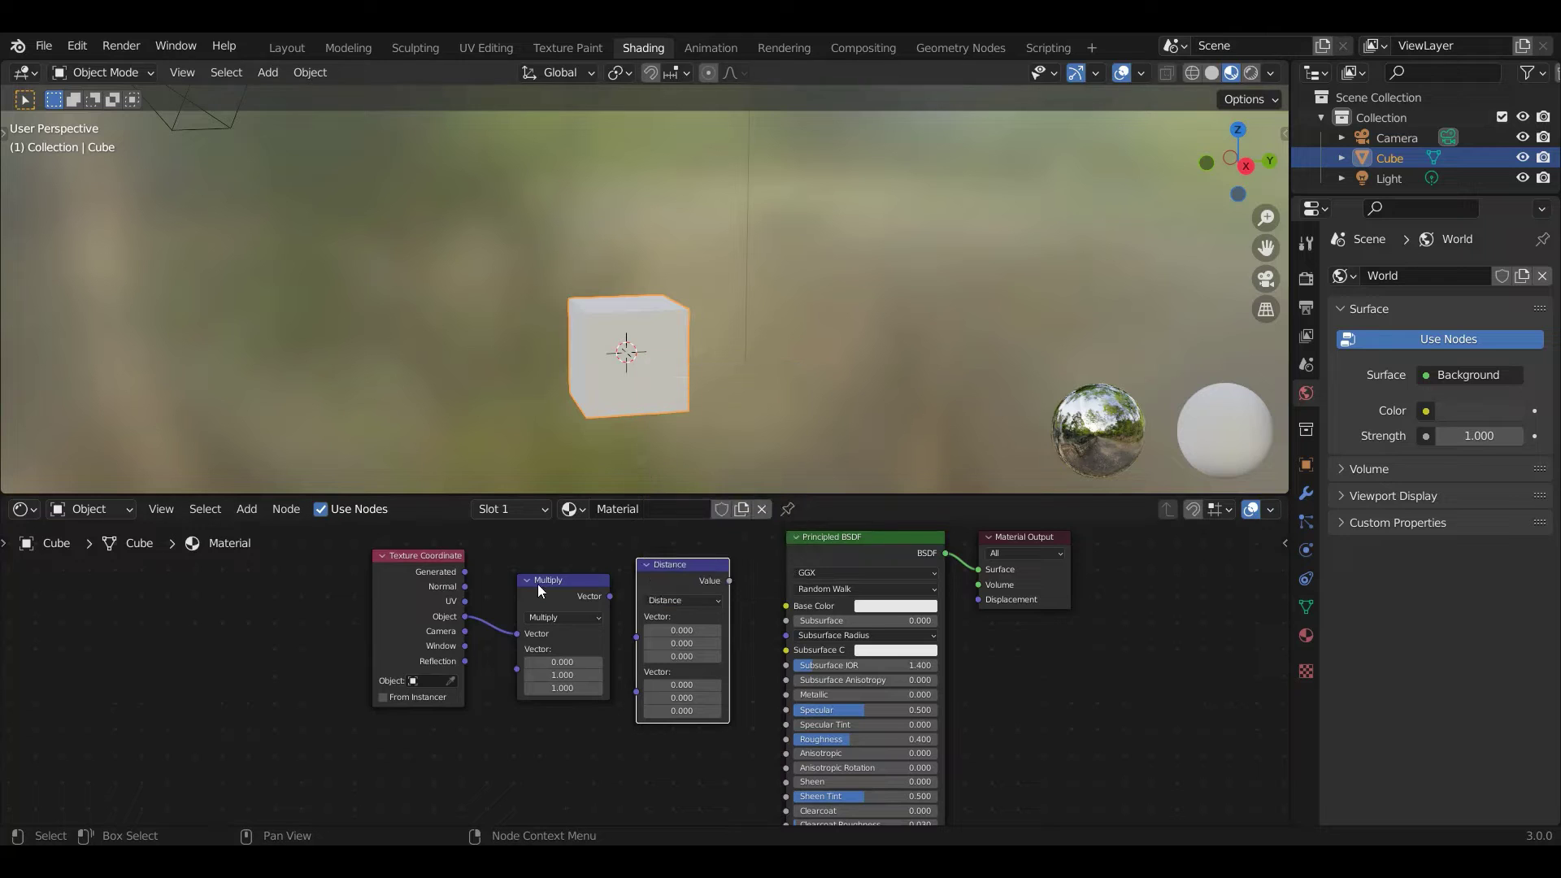
Connect the Multiply node's output to the Distance node's first vector input and arrange the nodes side by side.
left_click_drag(296, 584, 542, 695)
left_click_drag(432, 569, 335, 577)
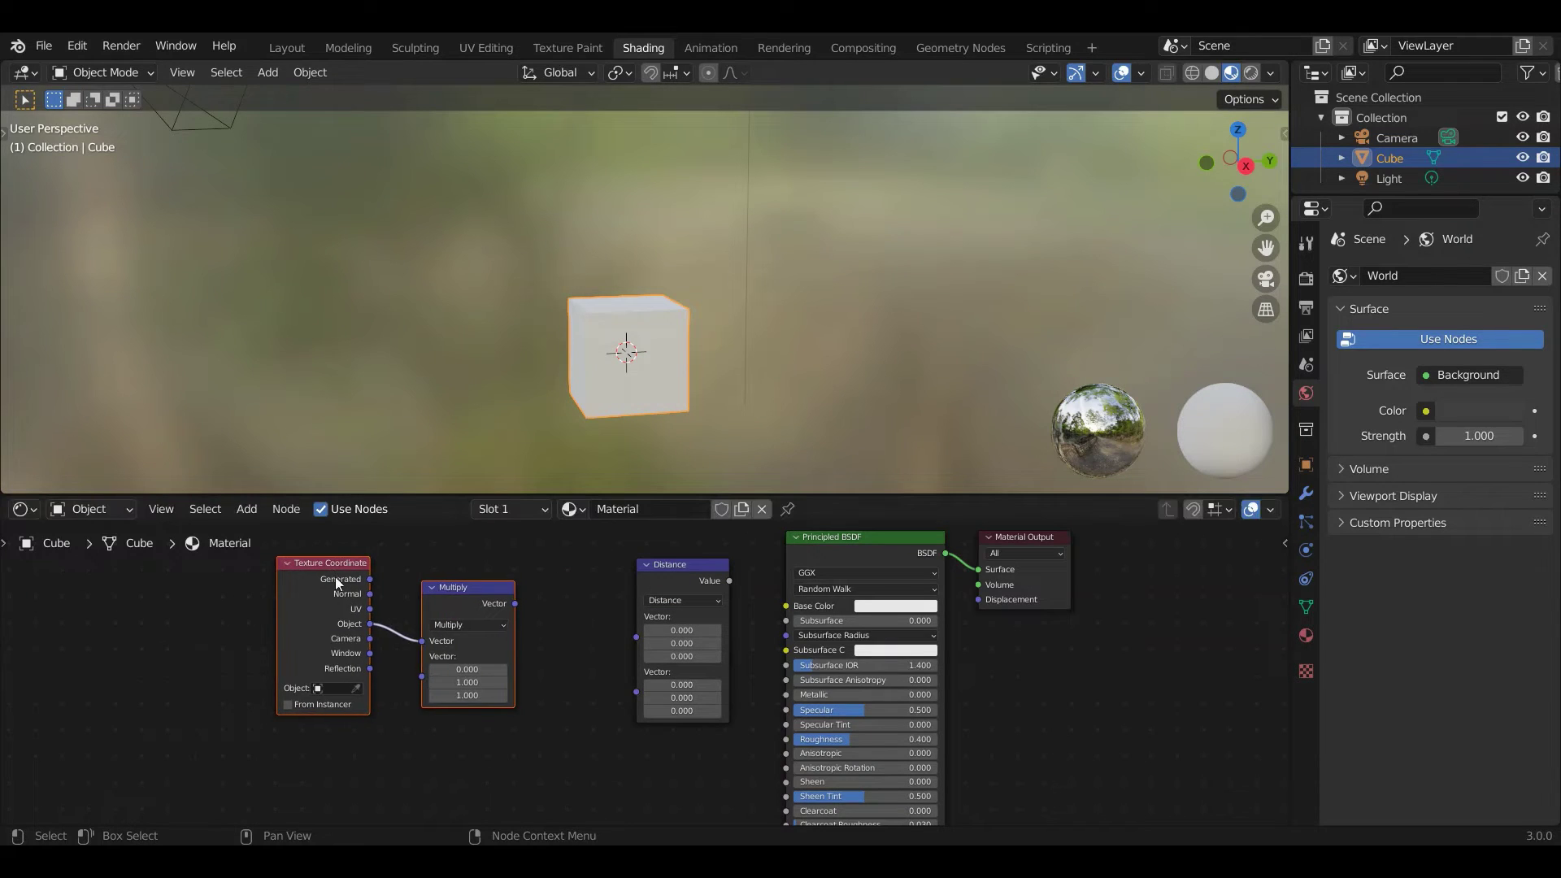
left_click(538, 571)
left_click_drag(608, 639, 634, 638)
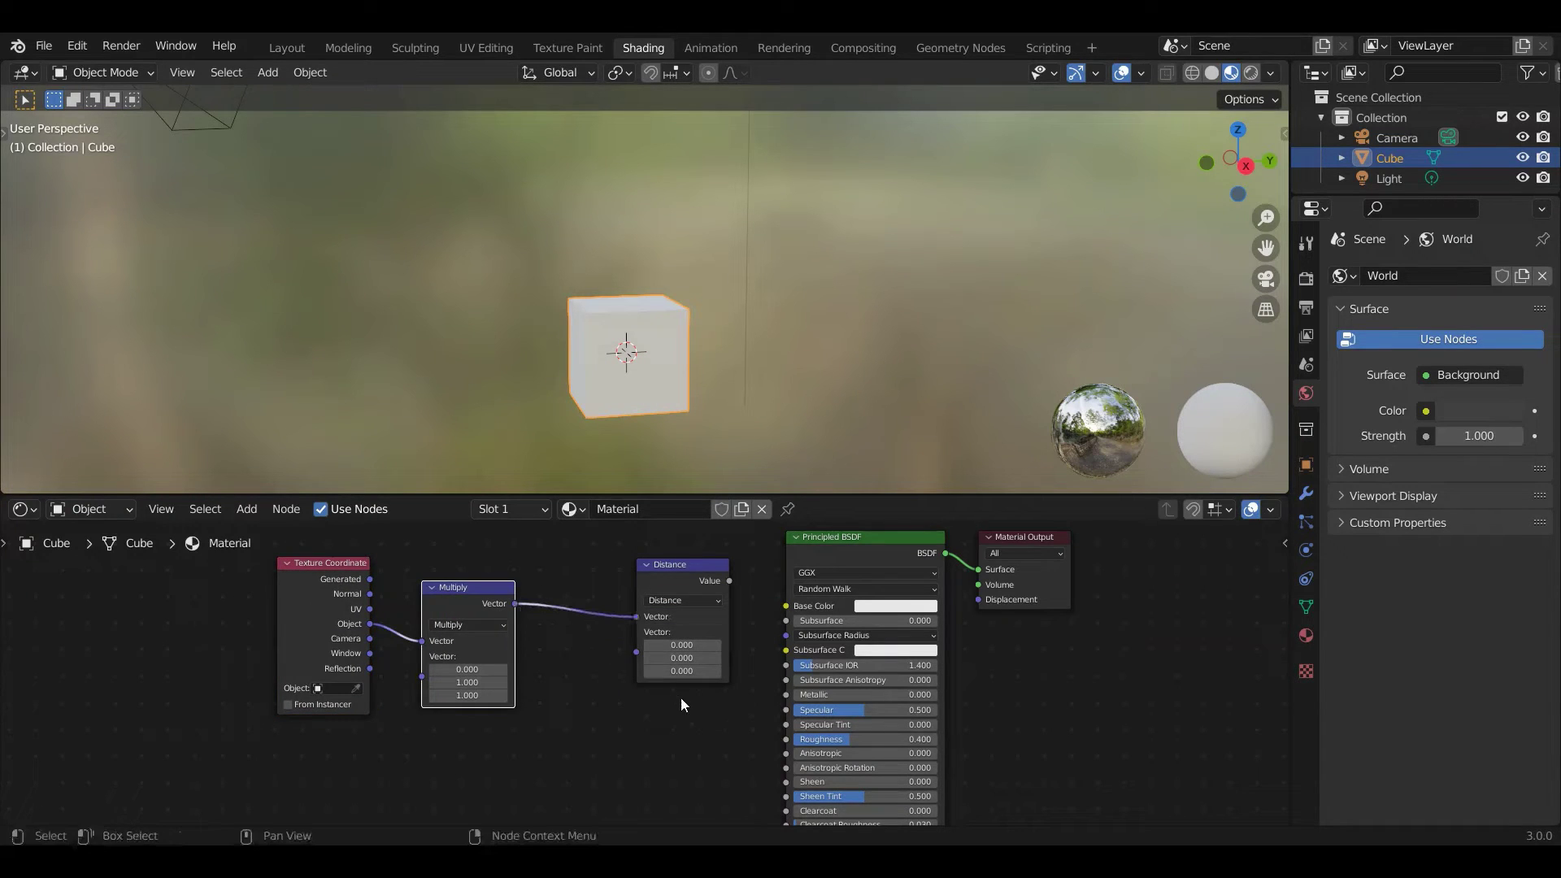
left_click_drag(685, 563, 585, 574)
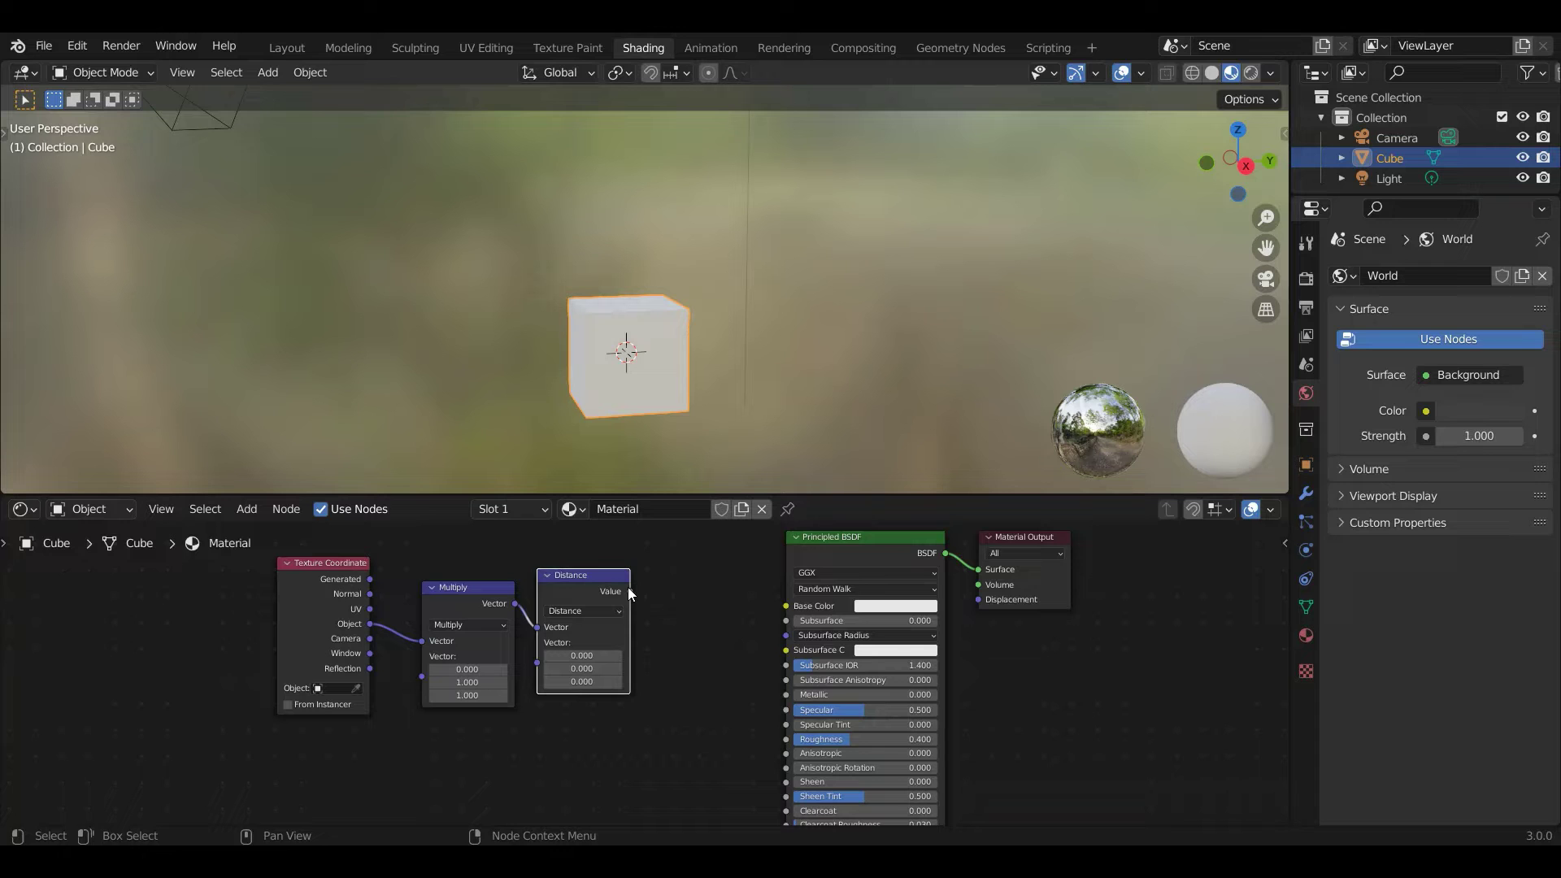
Connect the Distance value to the Principled BSDF's Base Color and inspect the shading on the cube's faces.
mouse_move(629, 590)
left_mouse_down()
mouse_move(754, 585)
mouse_move(786, 606)
left_mouse_up()
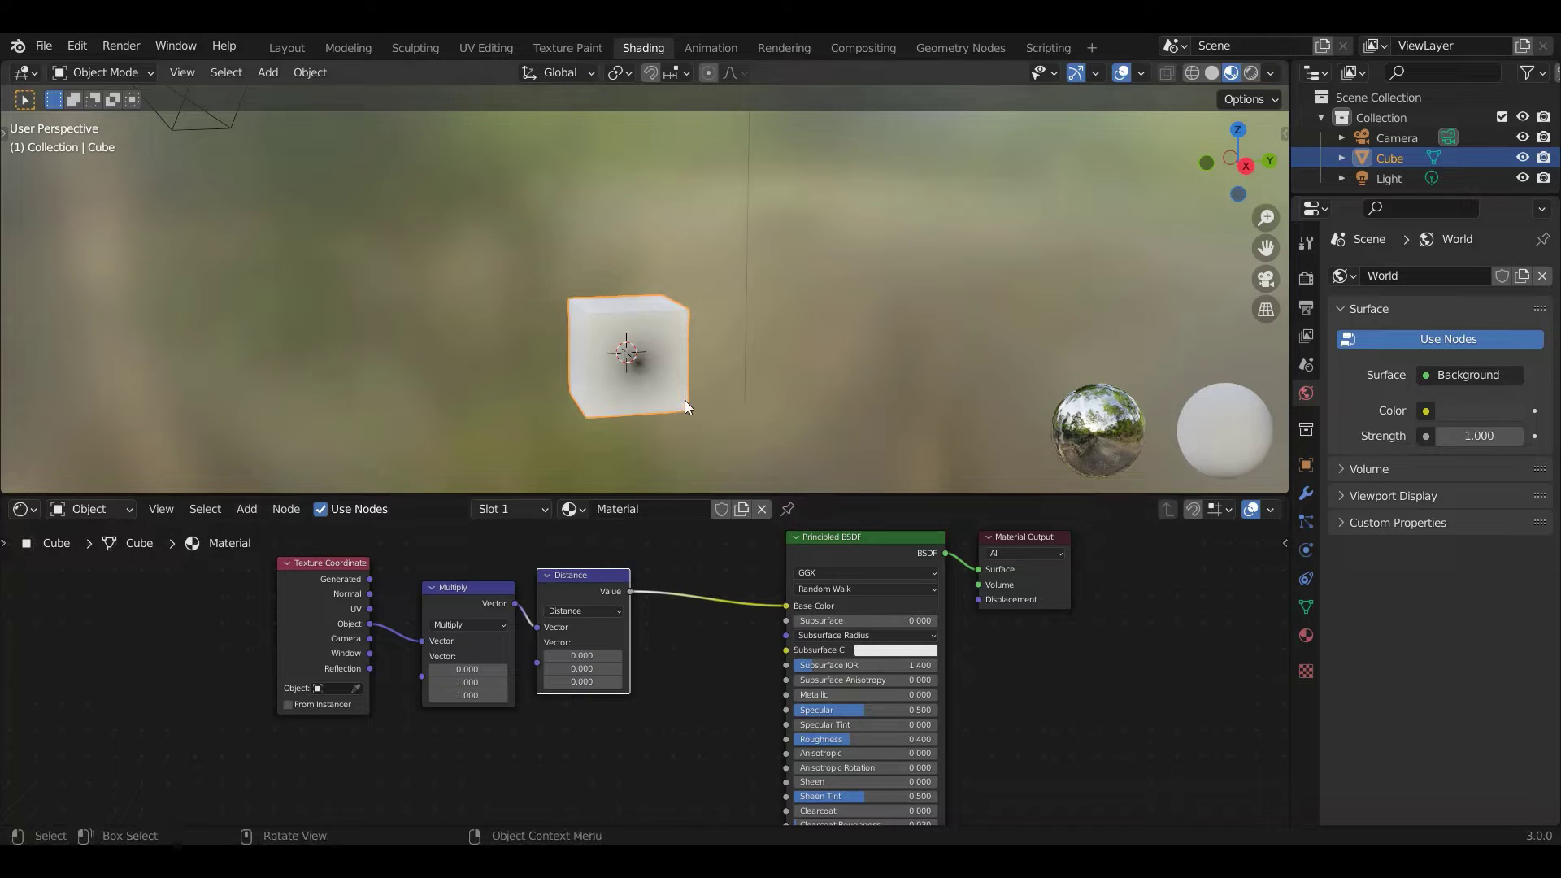
middle_click_drag(655, 362, 619, 373)
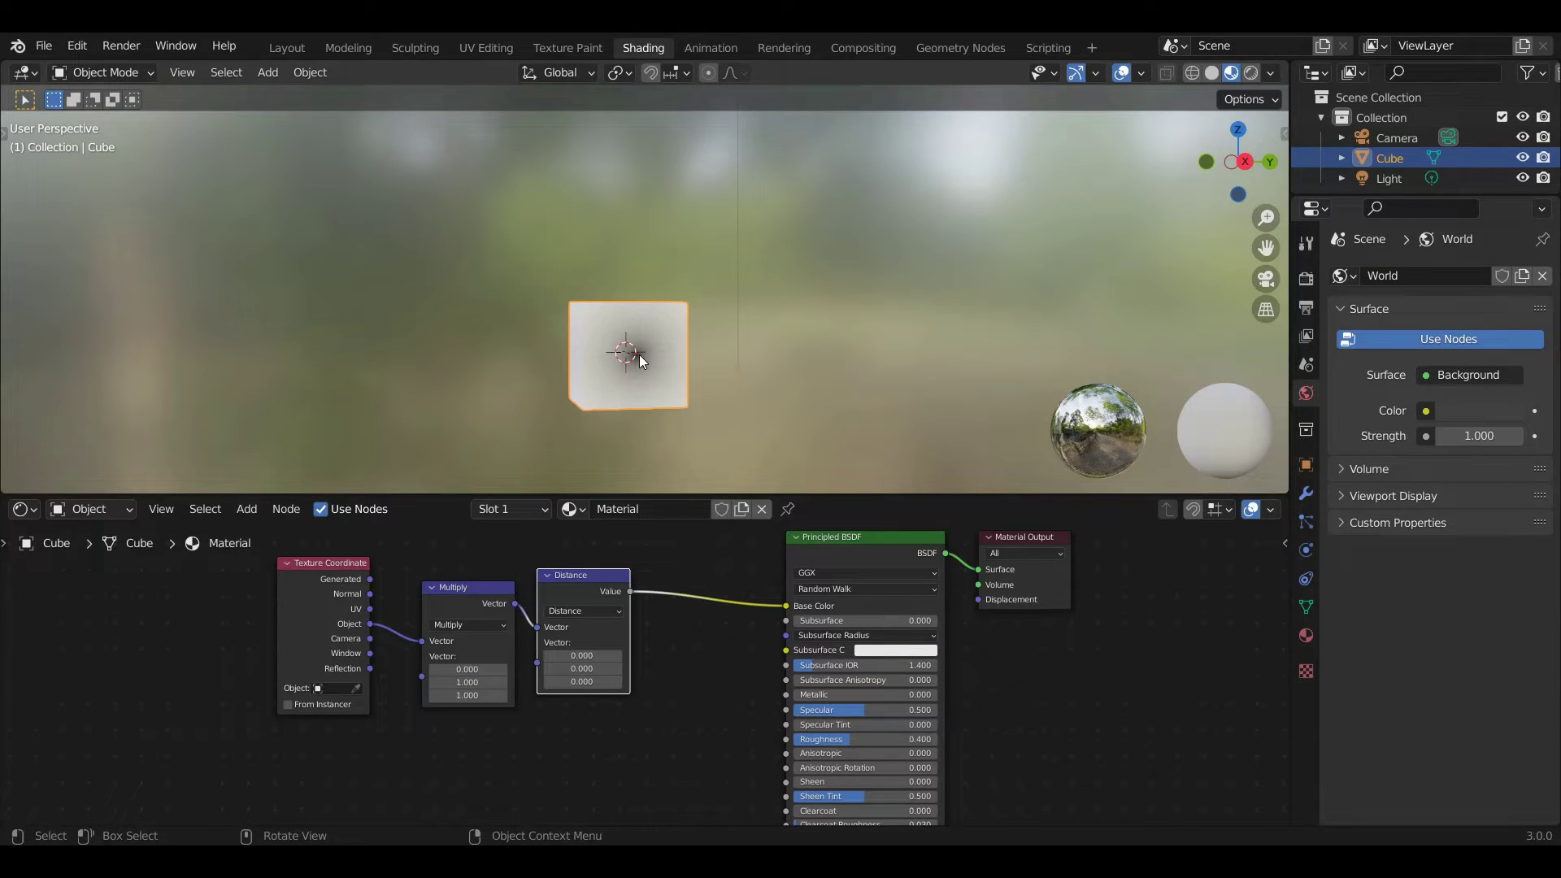
middle_click_drag(639, 354, 647, 437)
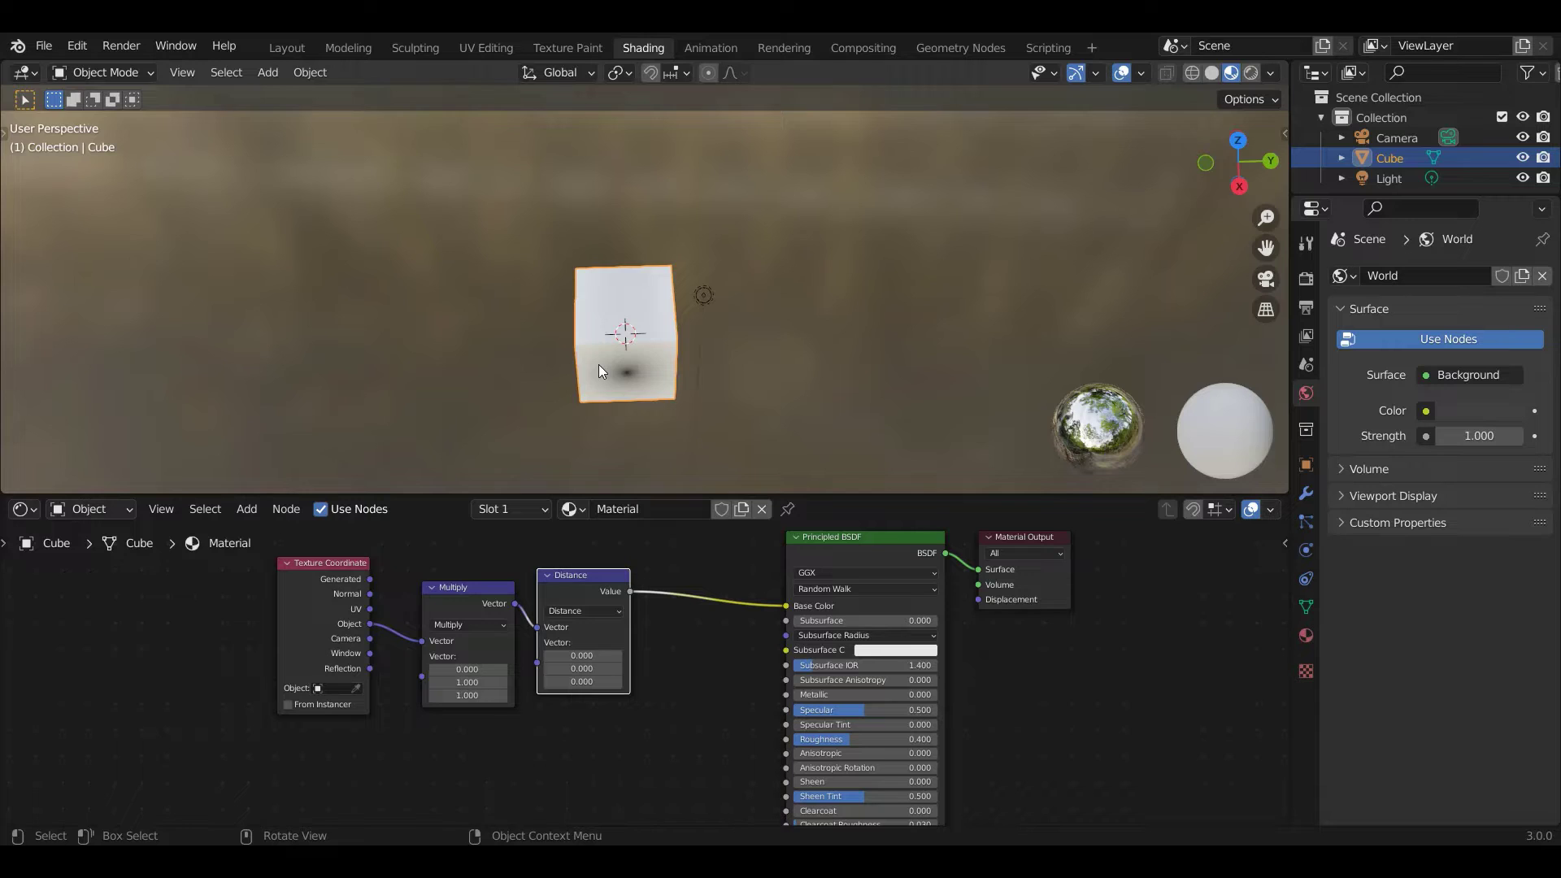
middle_click_drag(598, 364, 676, 315)
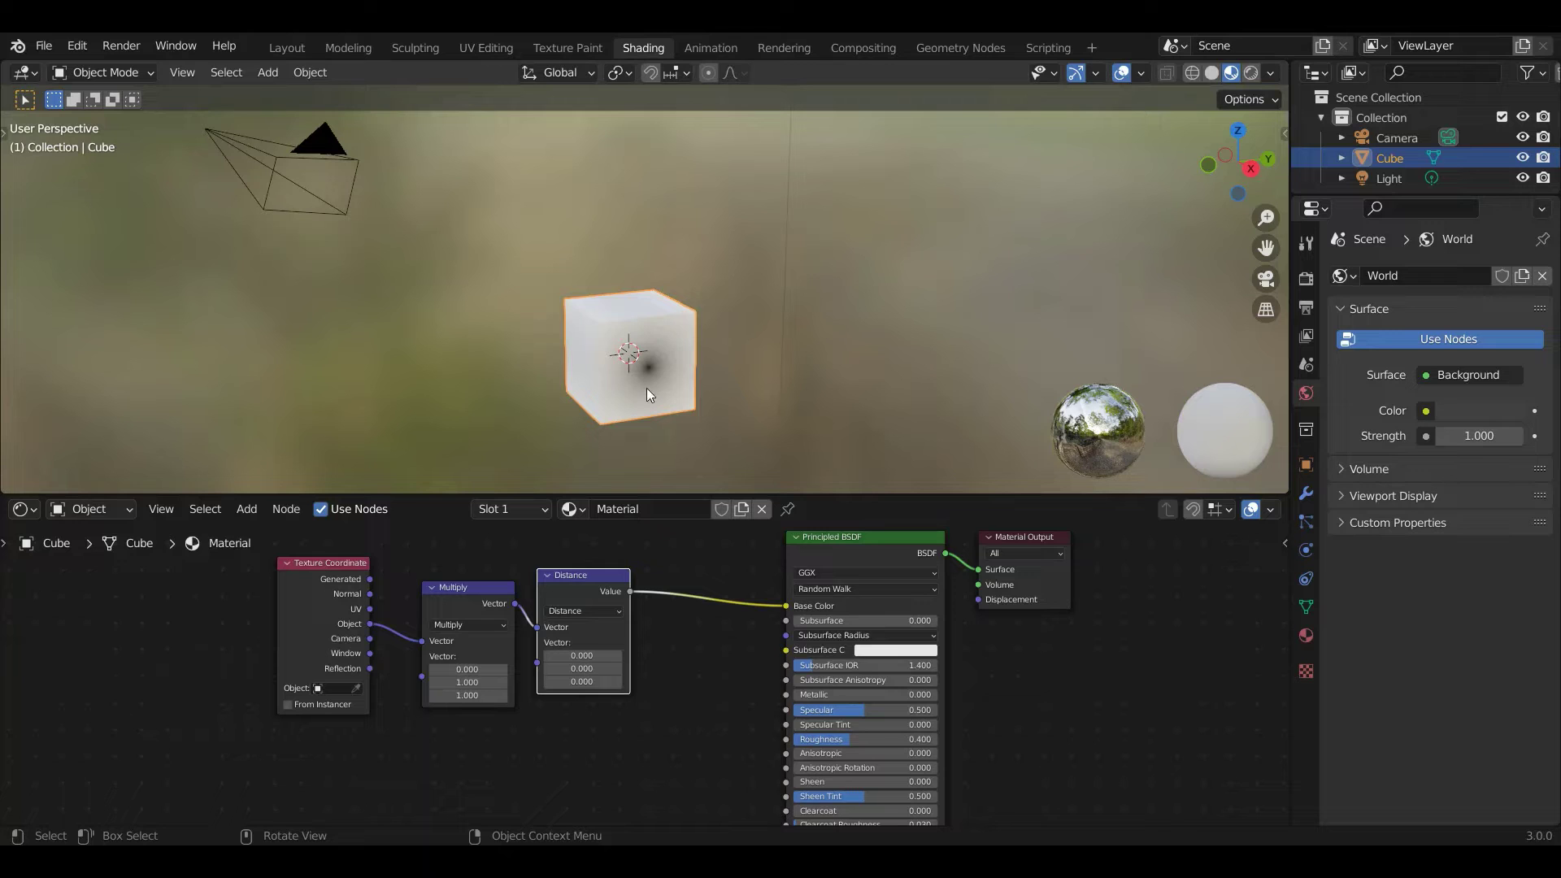
Make room in the node chain and insert a Math node set to Sine between Distance and Base Color.
left_click_drag(245, 566, 427, 646)
left_click(250, 514)
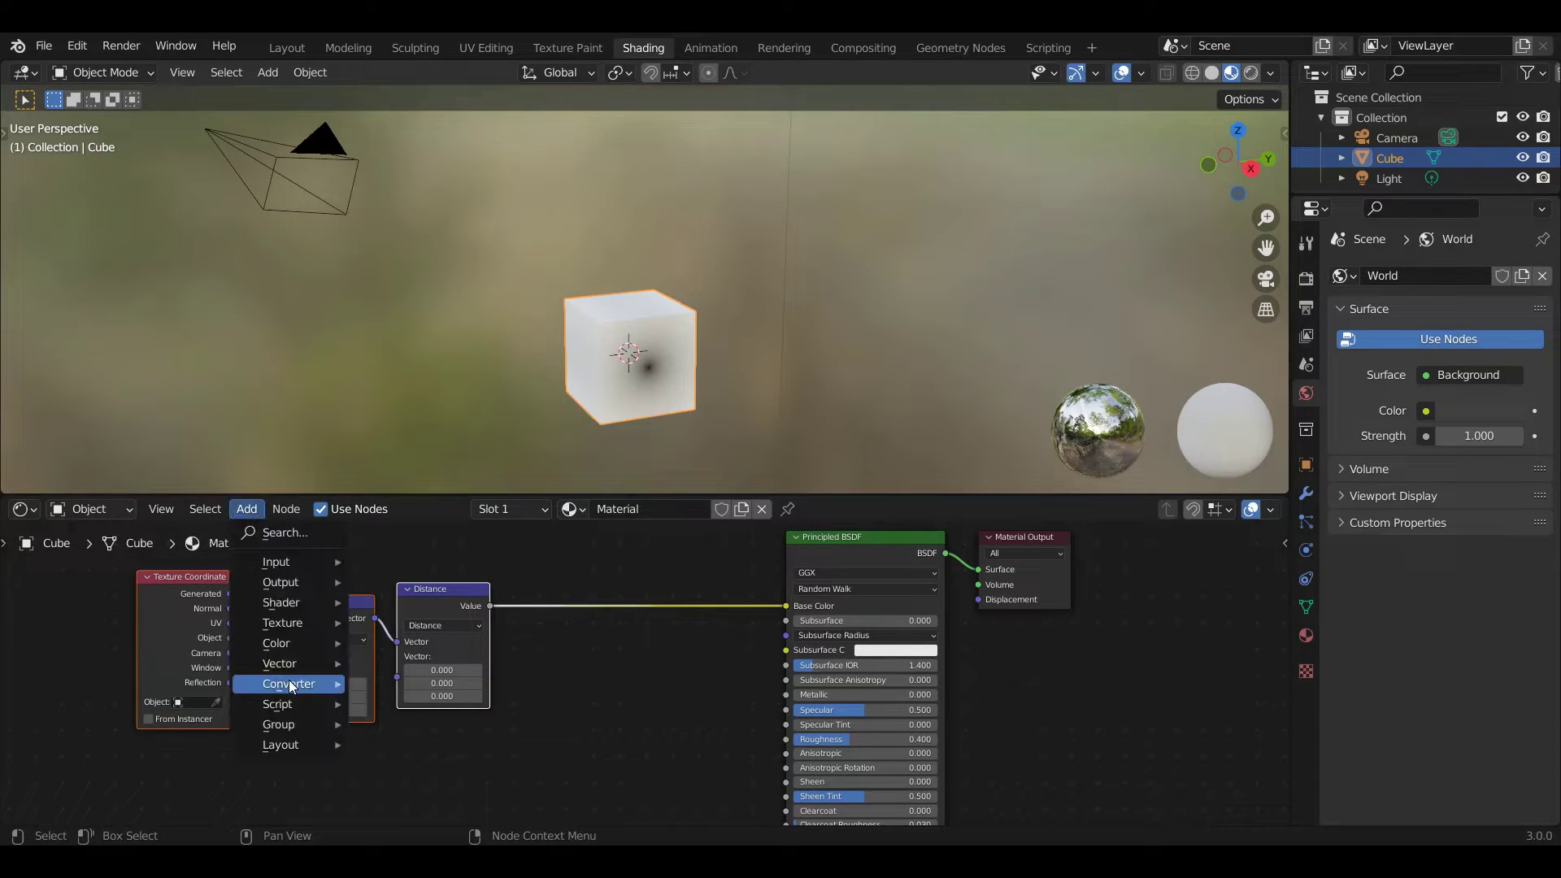
mouse_move(289, 683)
left_click(394, 539)
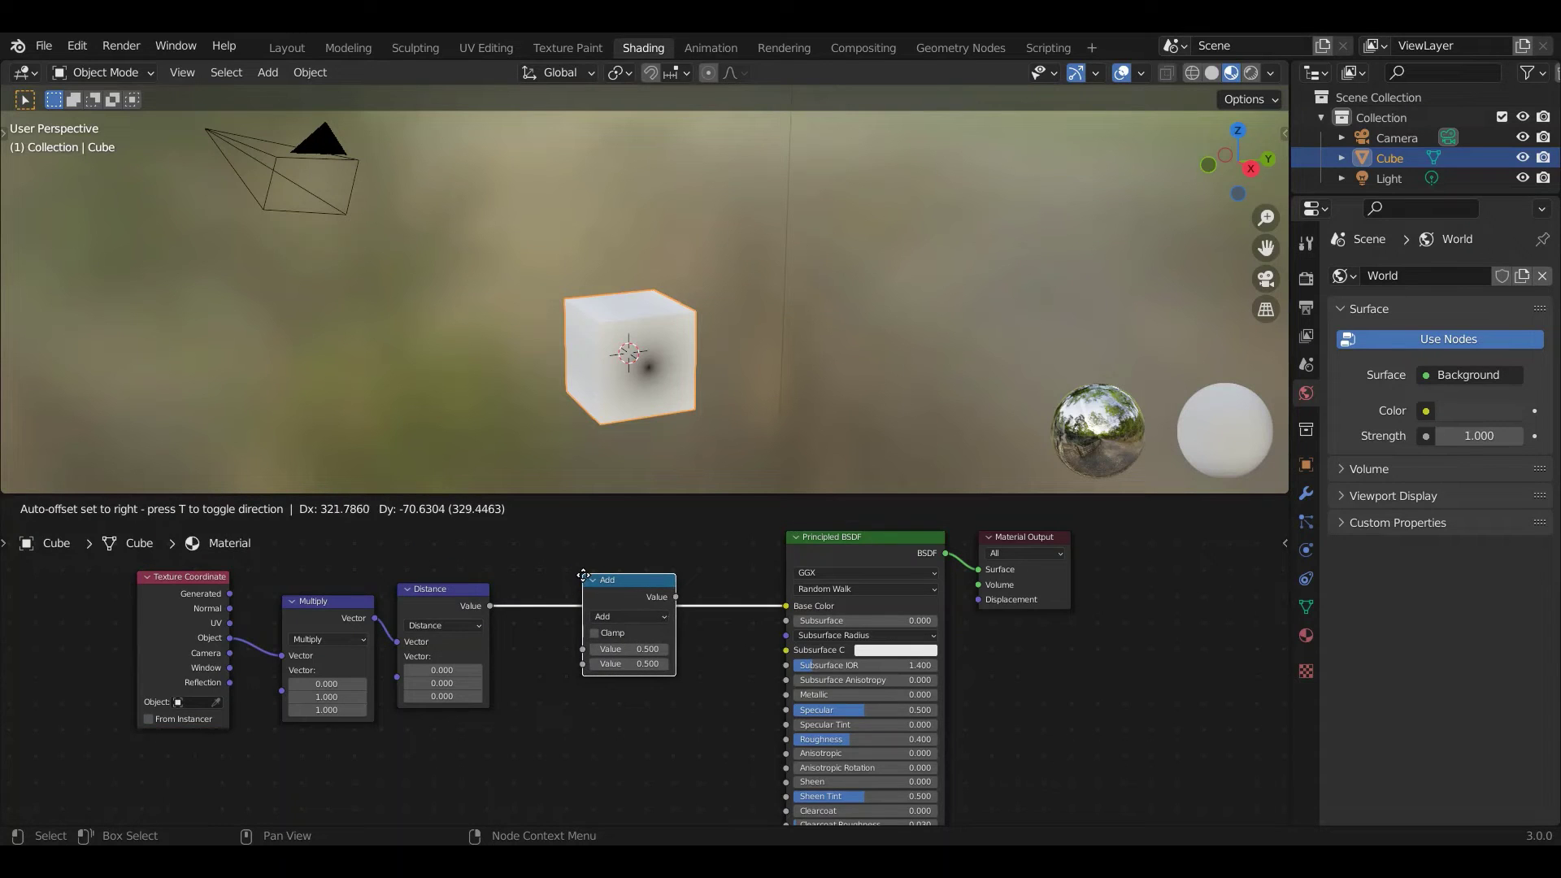
left_click(630, 589)
left_click(627, 617)
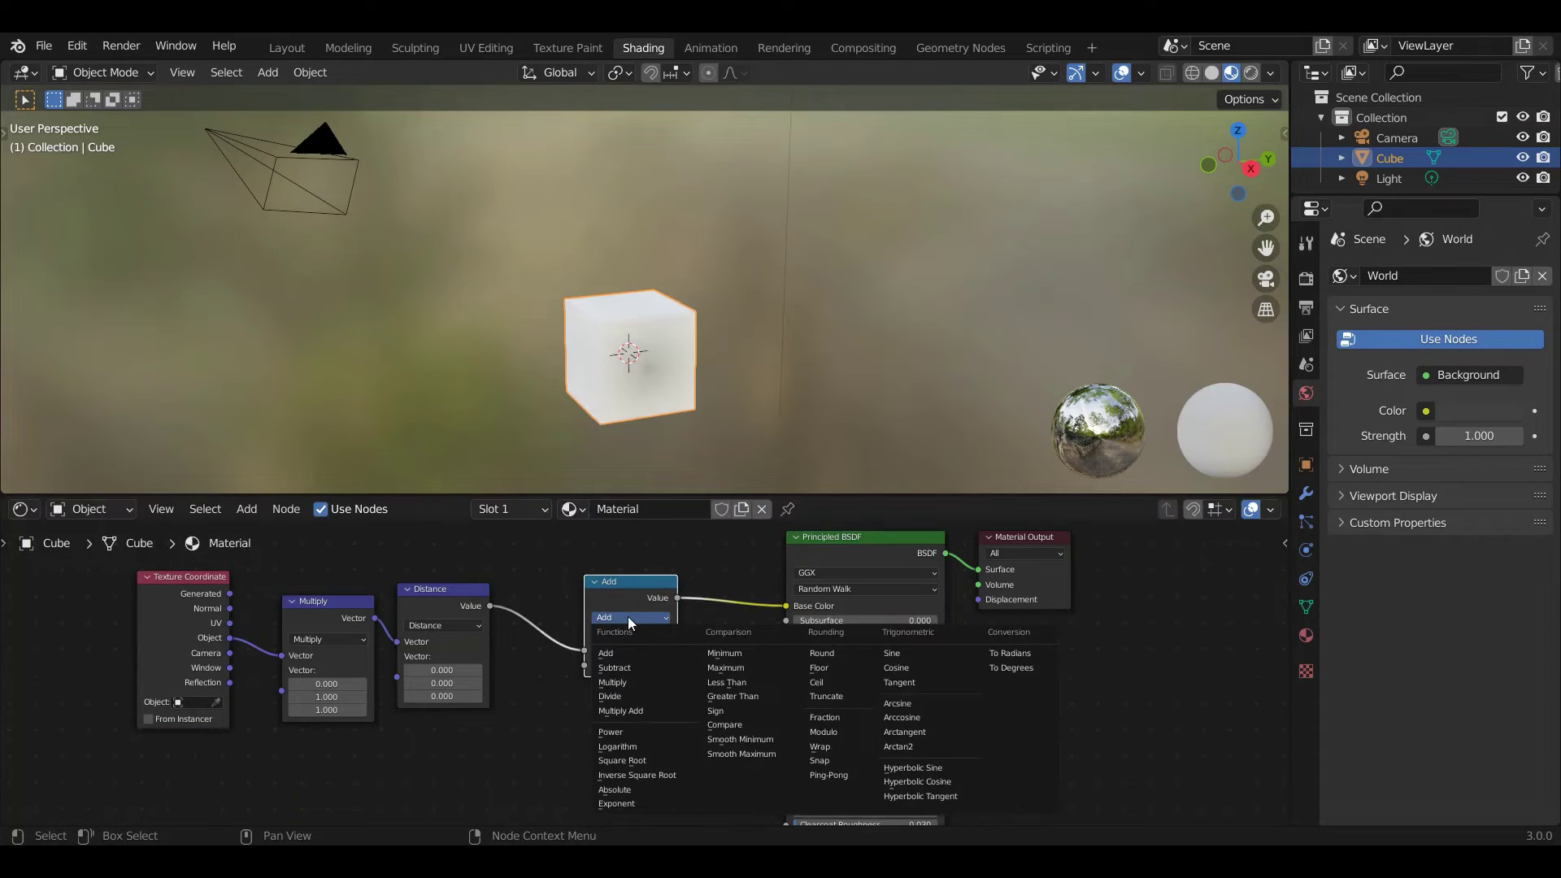
left_click(906, 654)
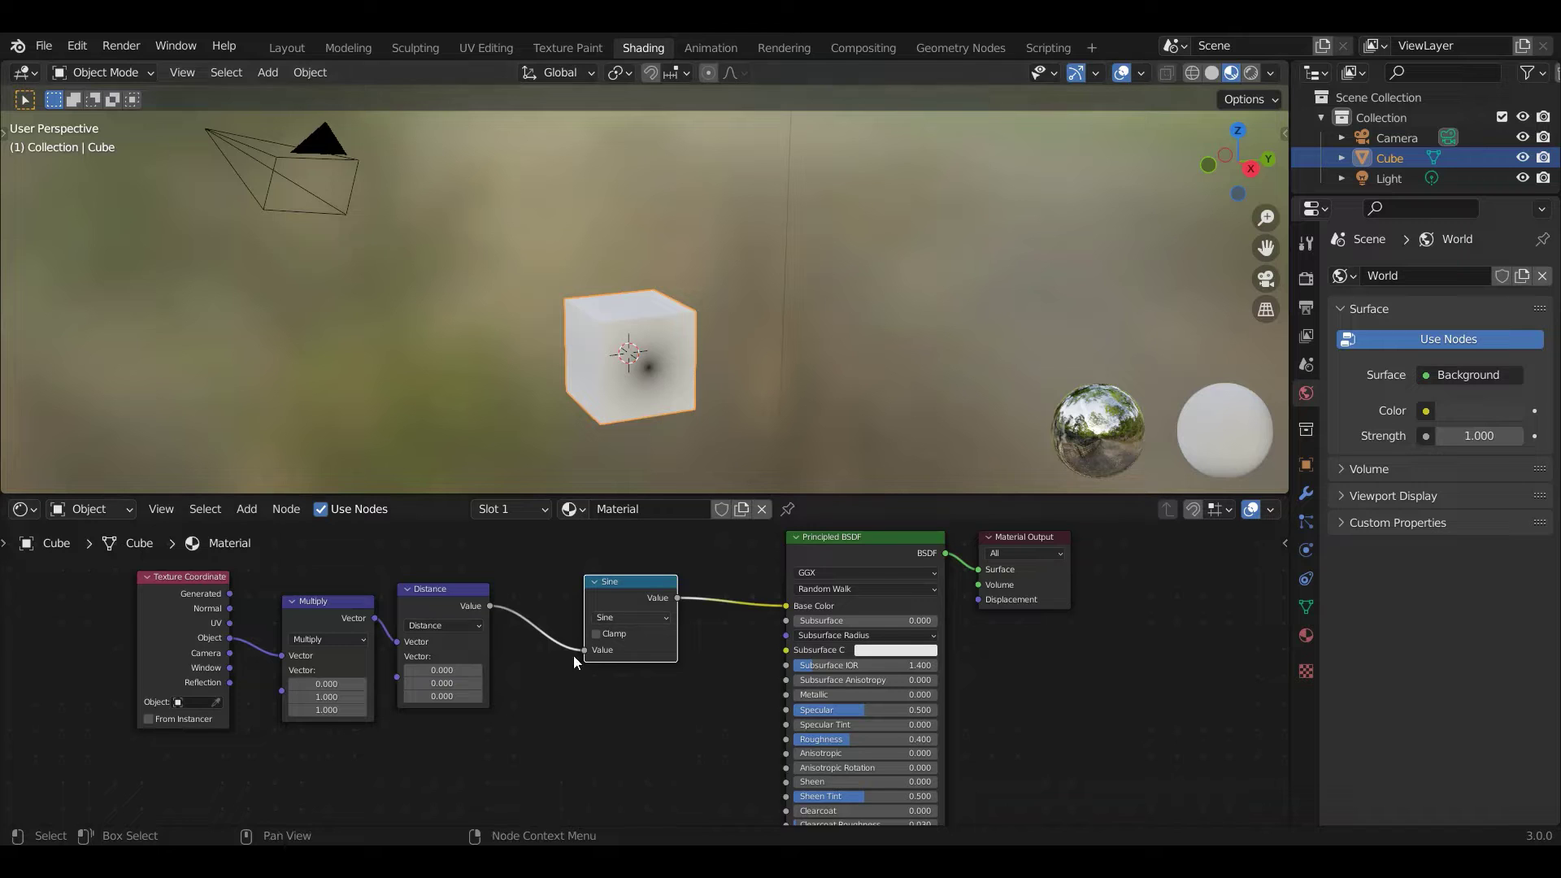
Insert a Math node set to Multiply between the Distance and Sine nodes.
scroll(545, 683, "down", 1)
left_click_drag(495, 736, 155, 591)
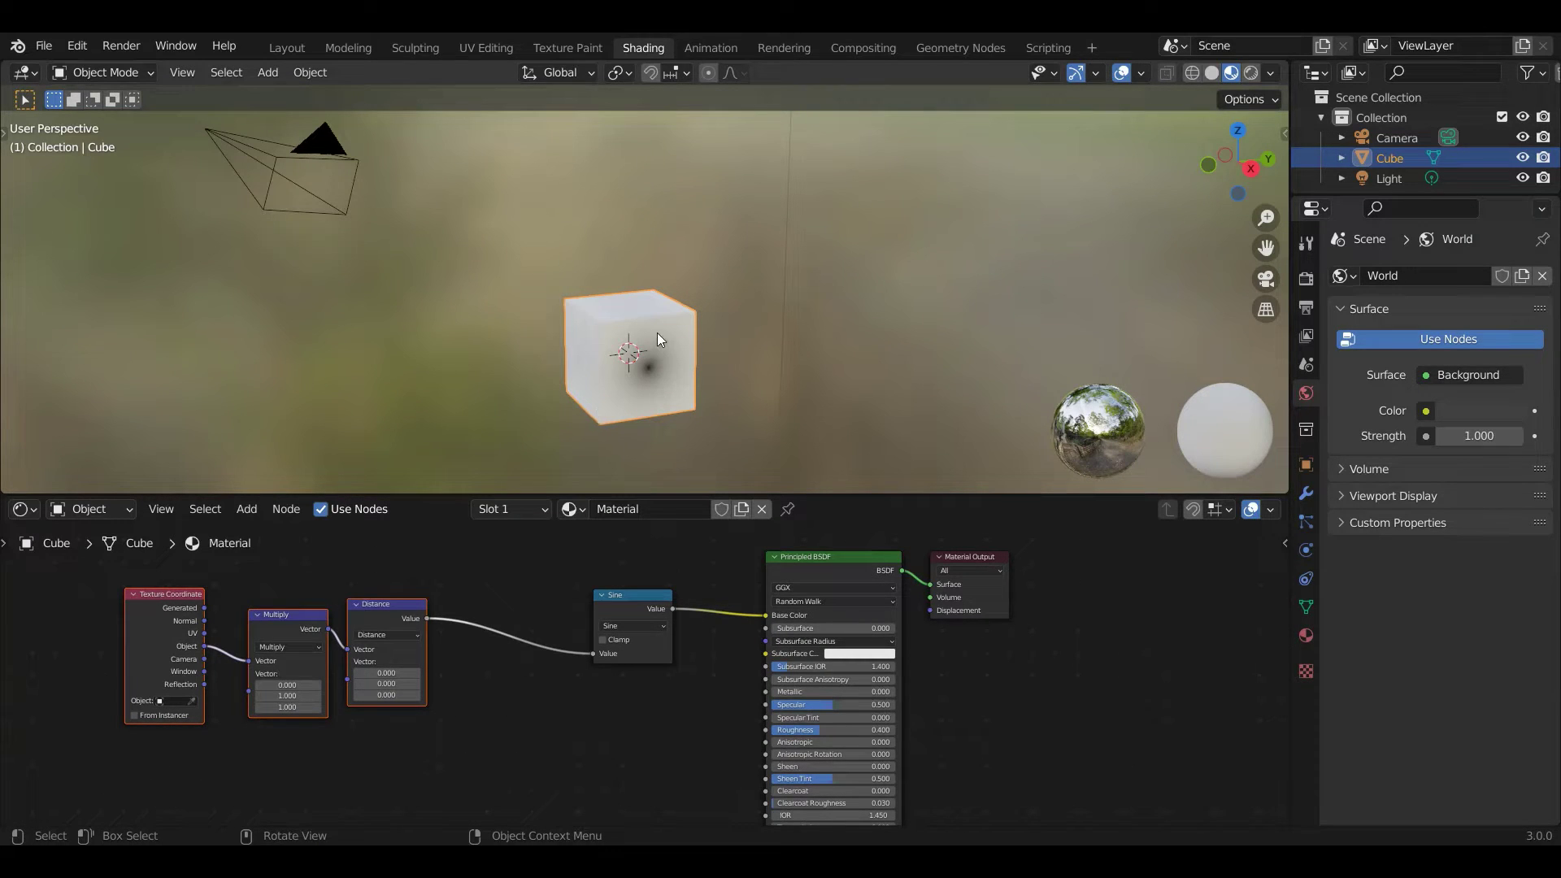
left_click(254, 510)
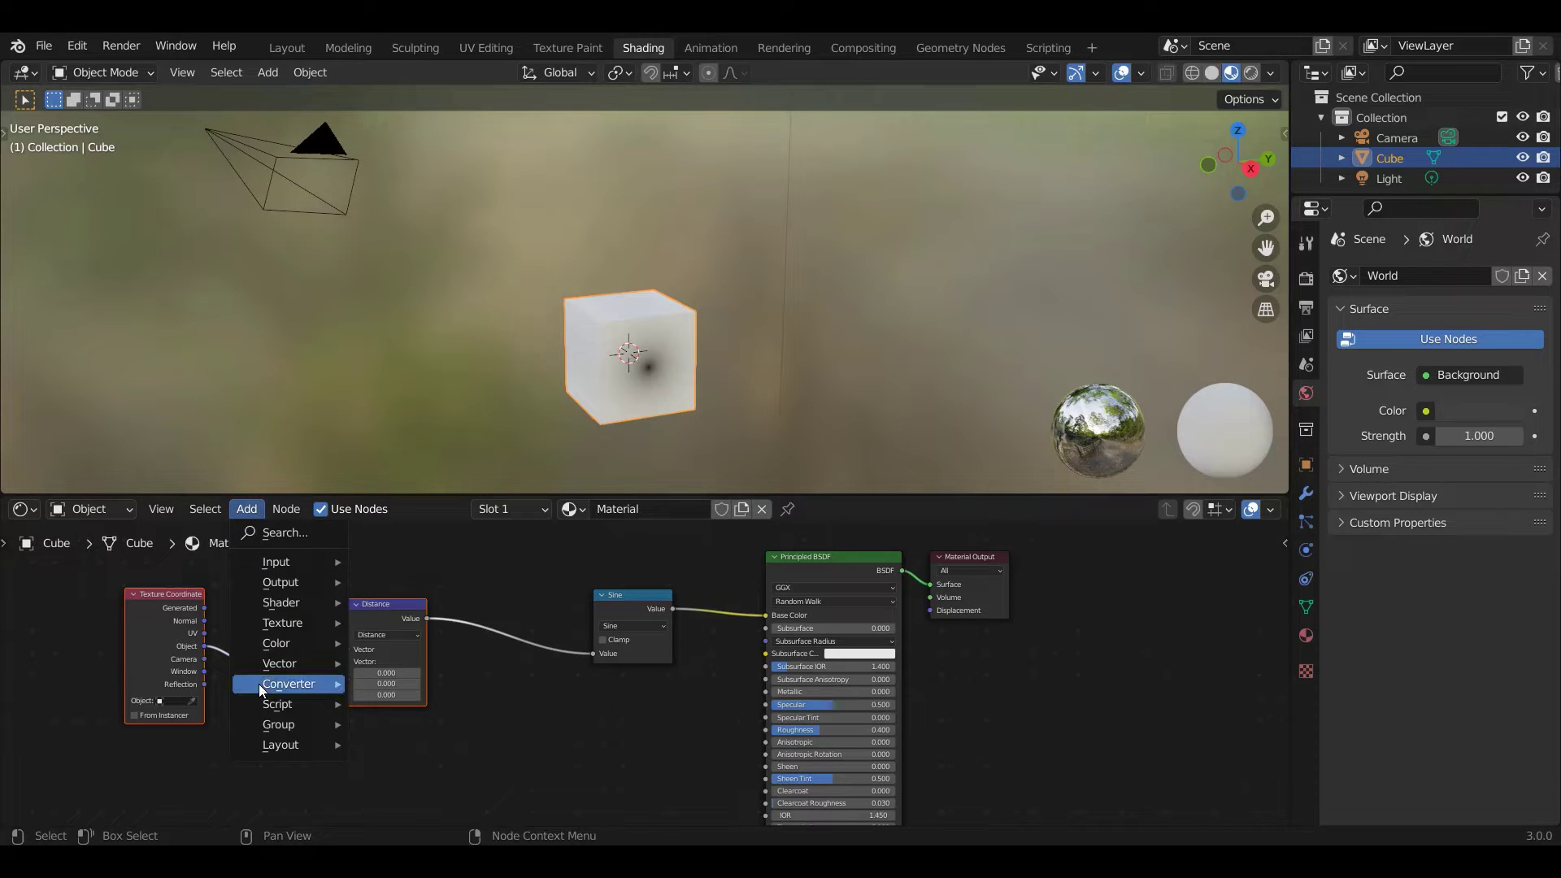
mouse_move(294, 689)
left_click(422, 542)
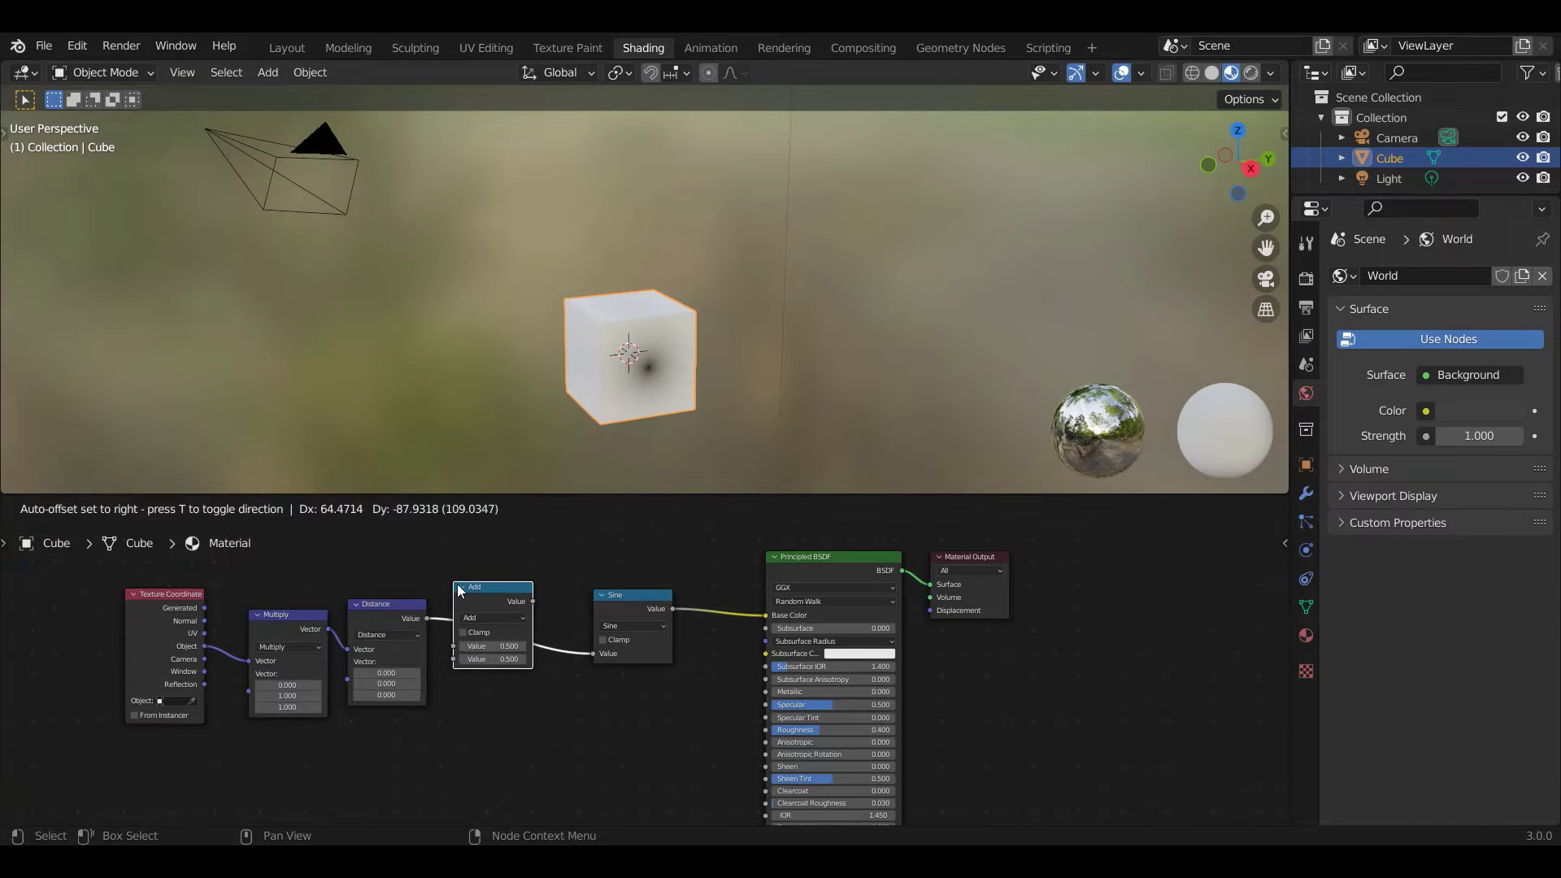
left_click(513, 606)
left_click(519, 619)
left_click(528, 674)
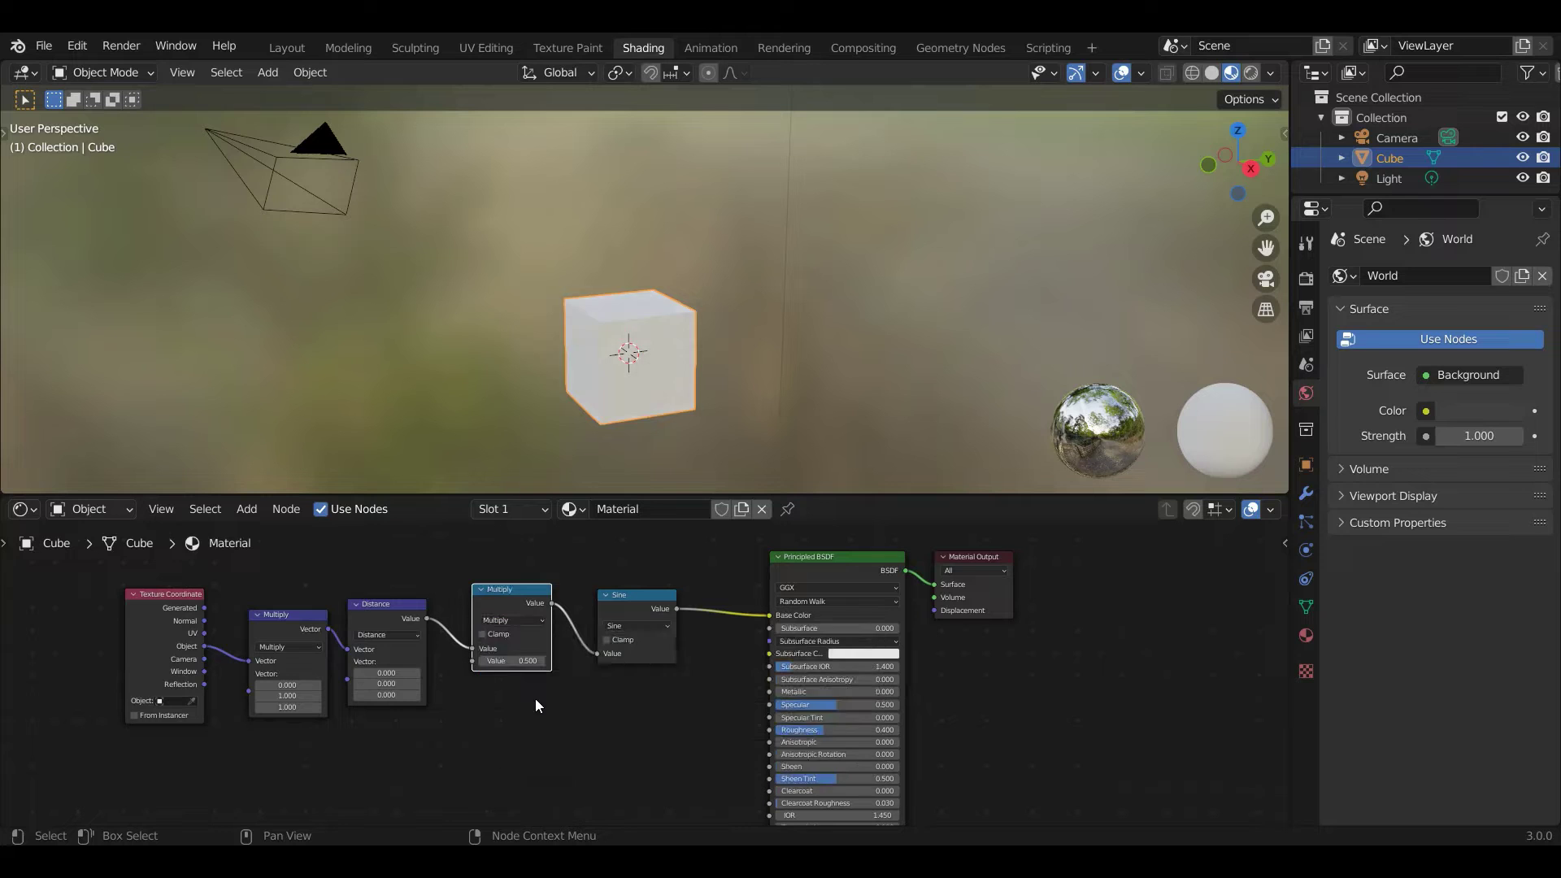
Set the value of the Multiply node between Distance and Sine to 39.7 and inspect the rings on the cube's faces.
left_click_drag(510, 664, 719, 663)
scroll(639, 405, "up", 6)
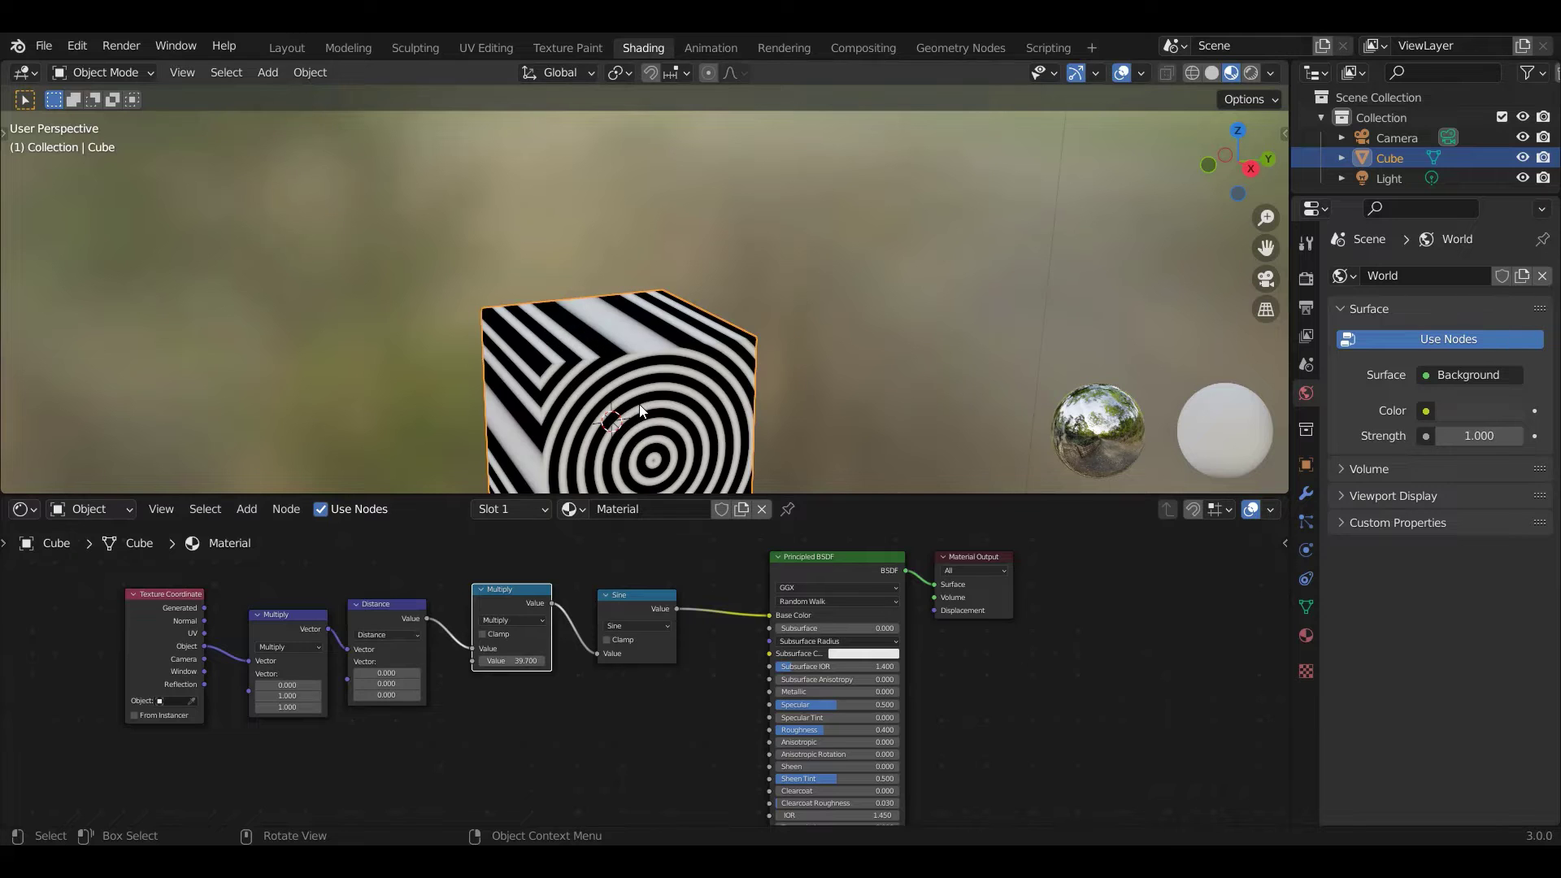
middle_click_drag(639, 405, 611, 352)
scroll(613, 347, "up", 4)
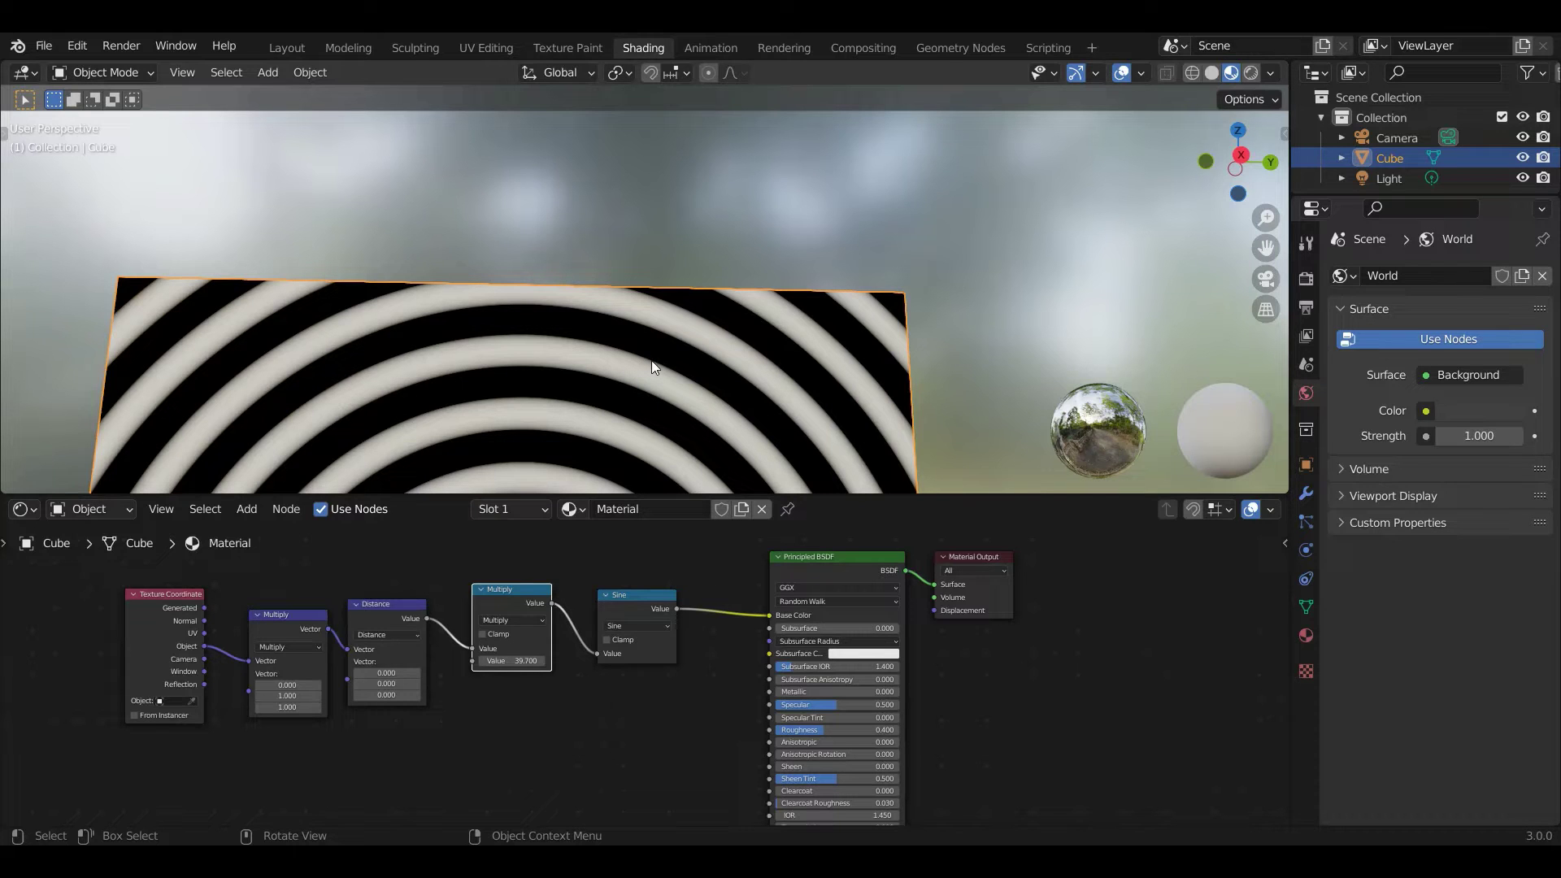
scroll(705, 335, "down", 4)
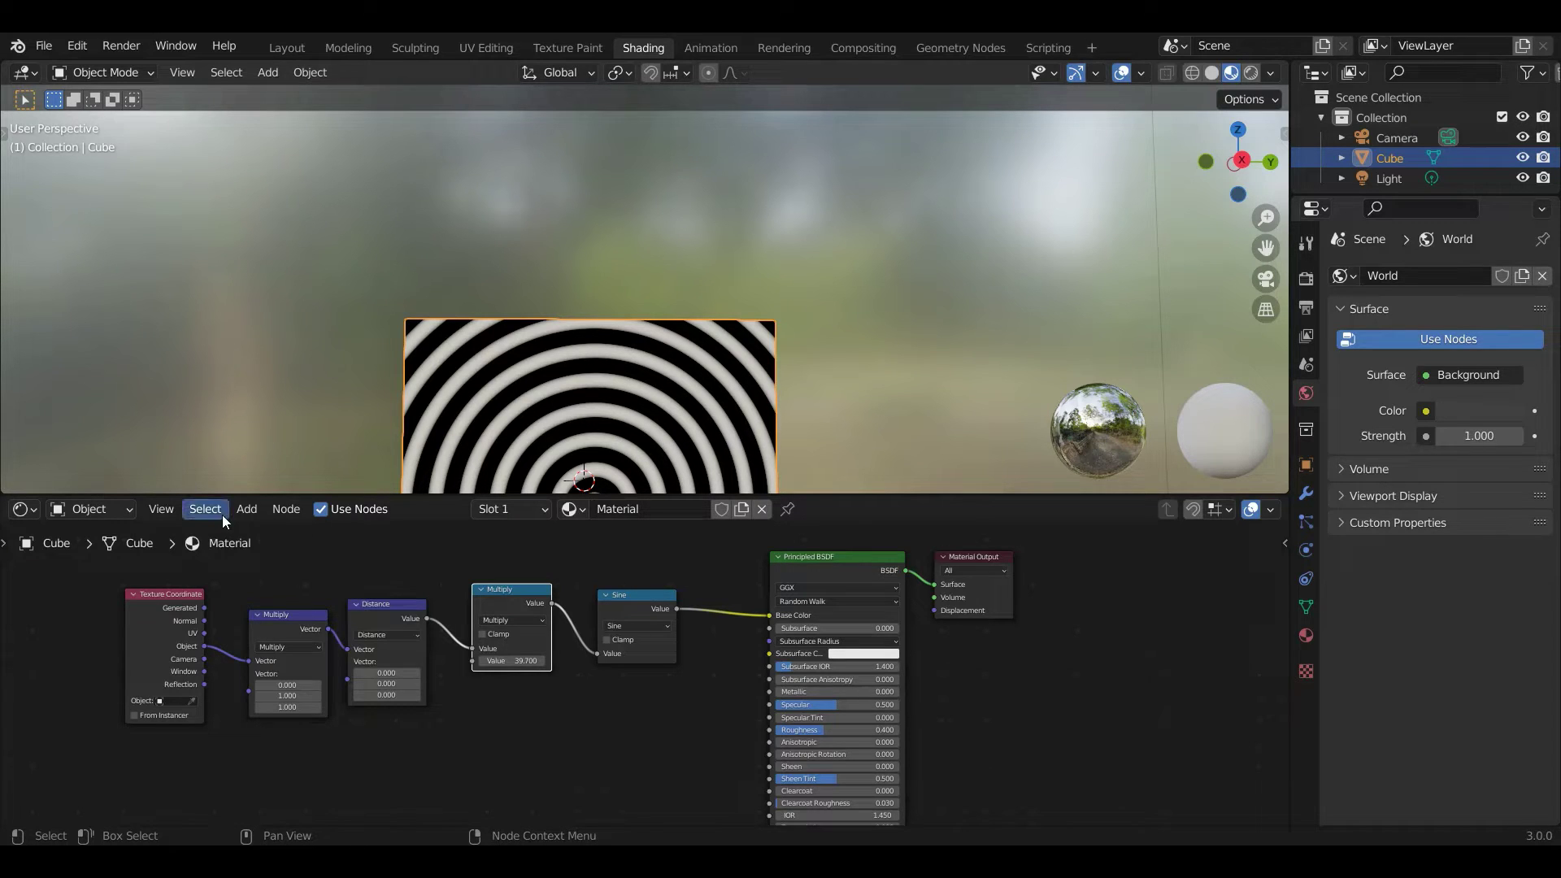
Insert a Map Range node between Sine and Base Color, set its From Min to -1, and inspect the cube's faces.
left_click(245, 509)
mouse_move(283, 683)
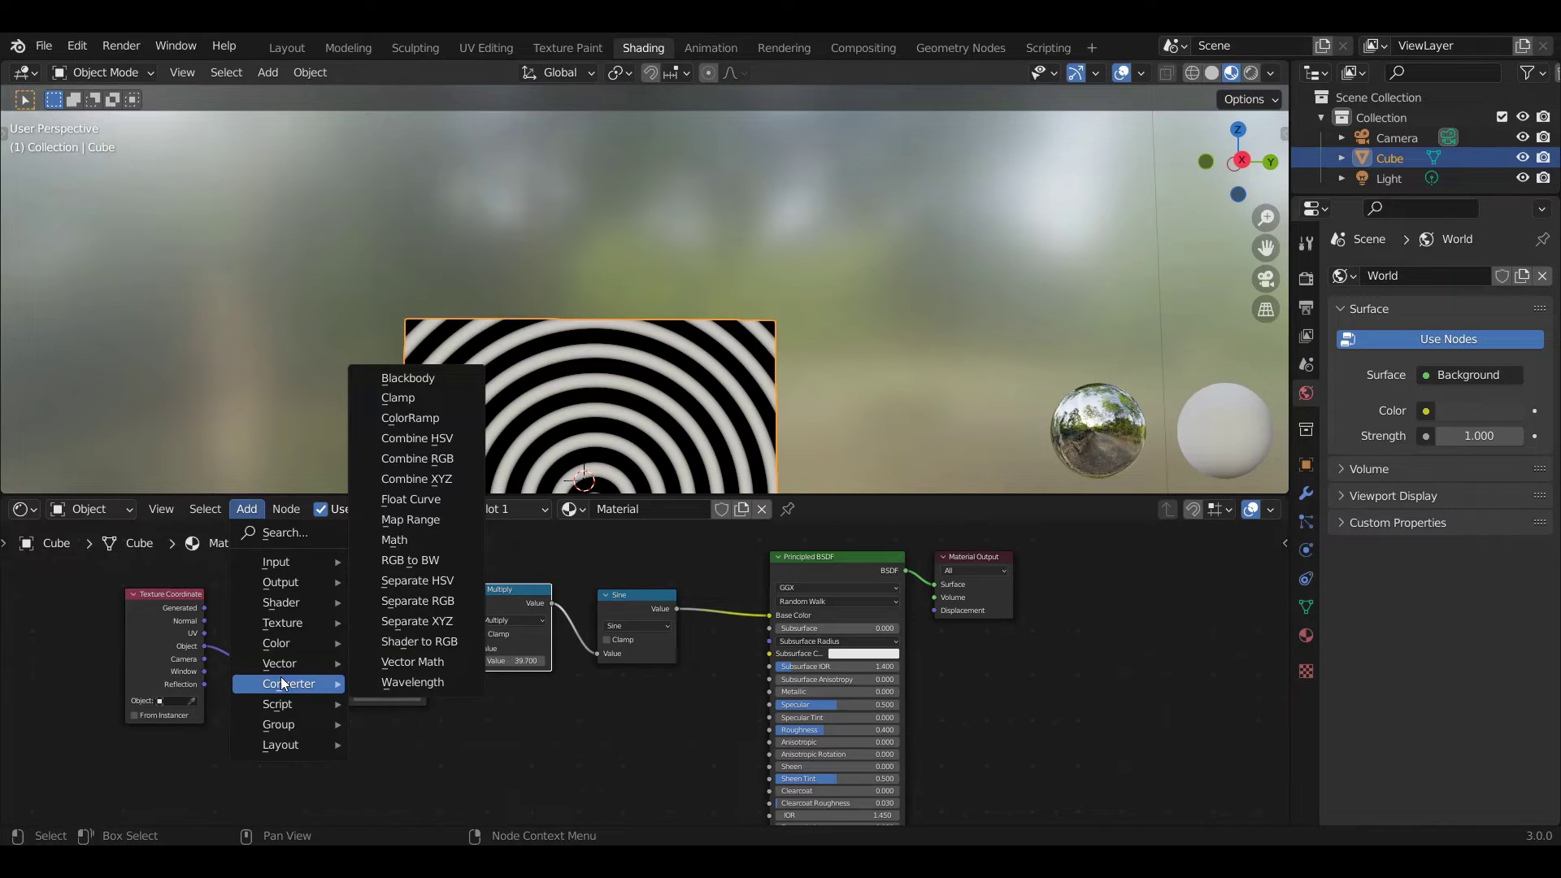
left_click(421, 520)
left_click(723, 579)
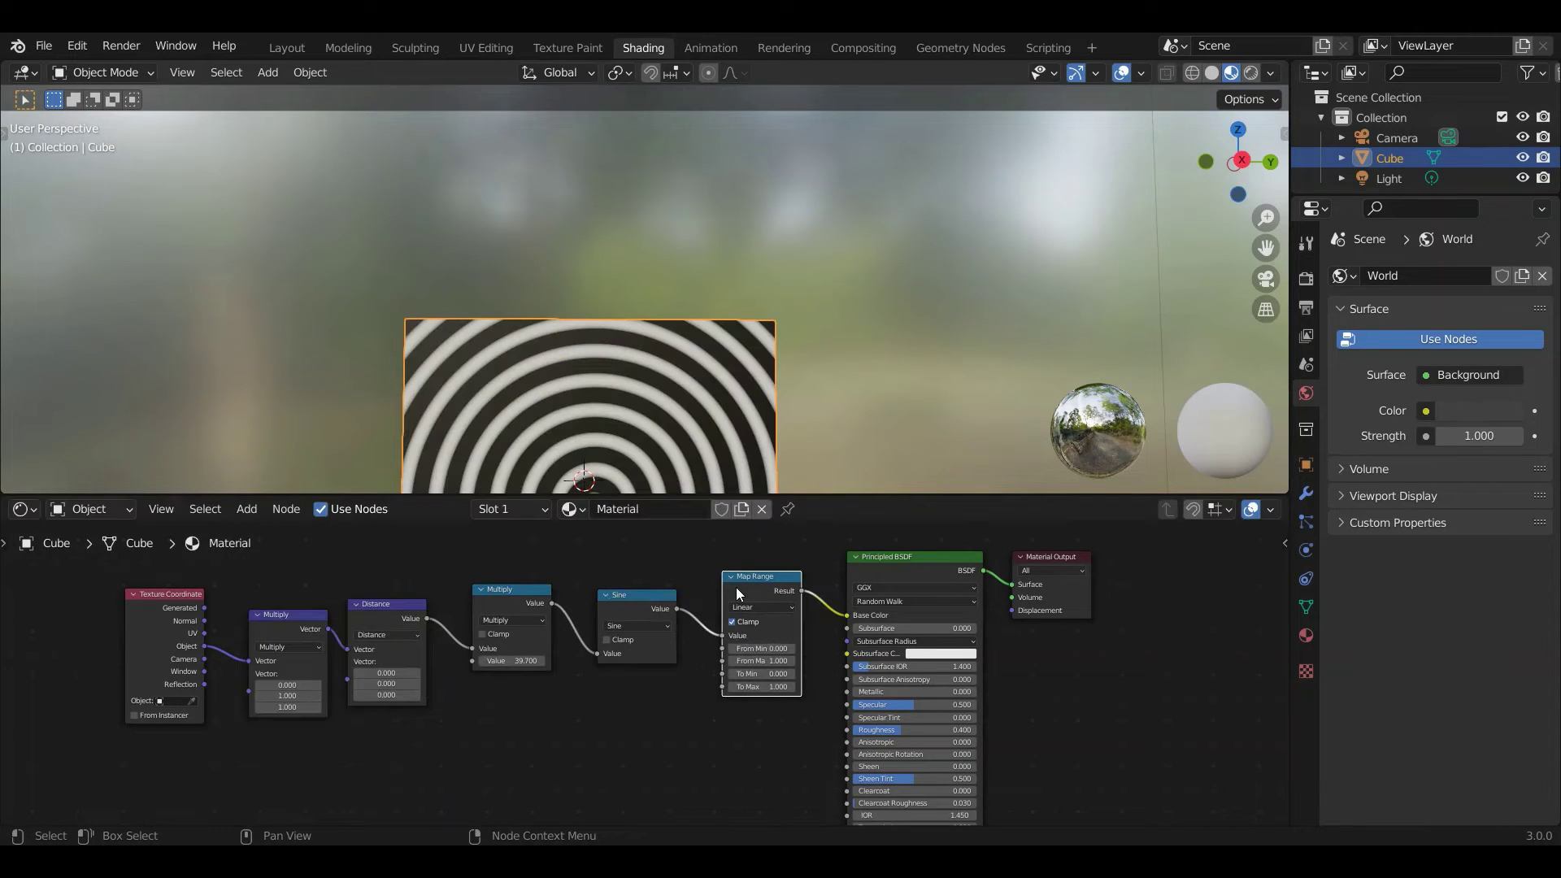
left_click(762, 648)
type("-1")
key("Return")
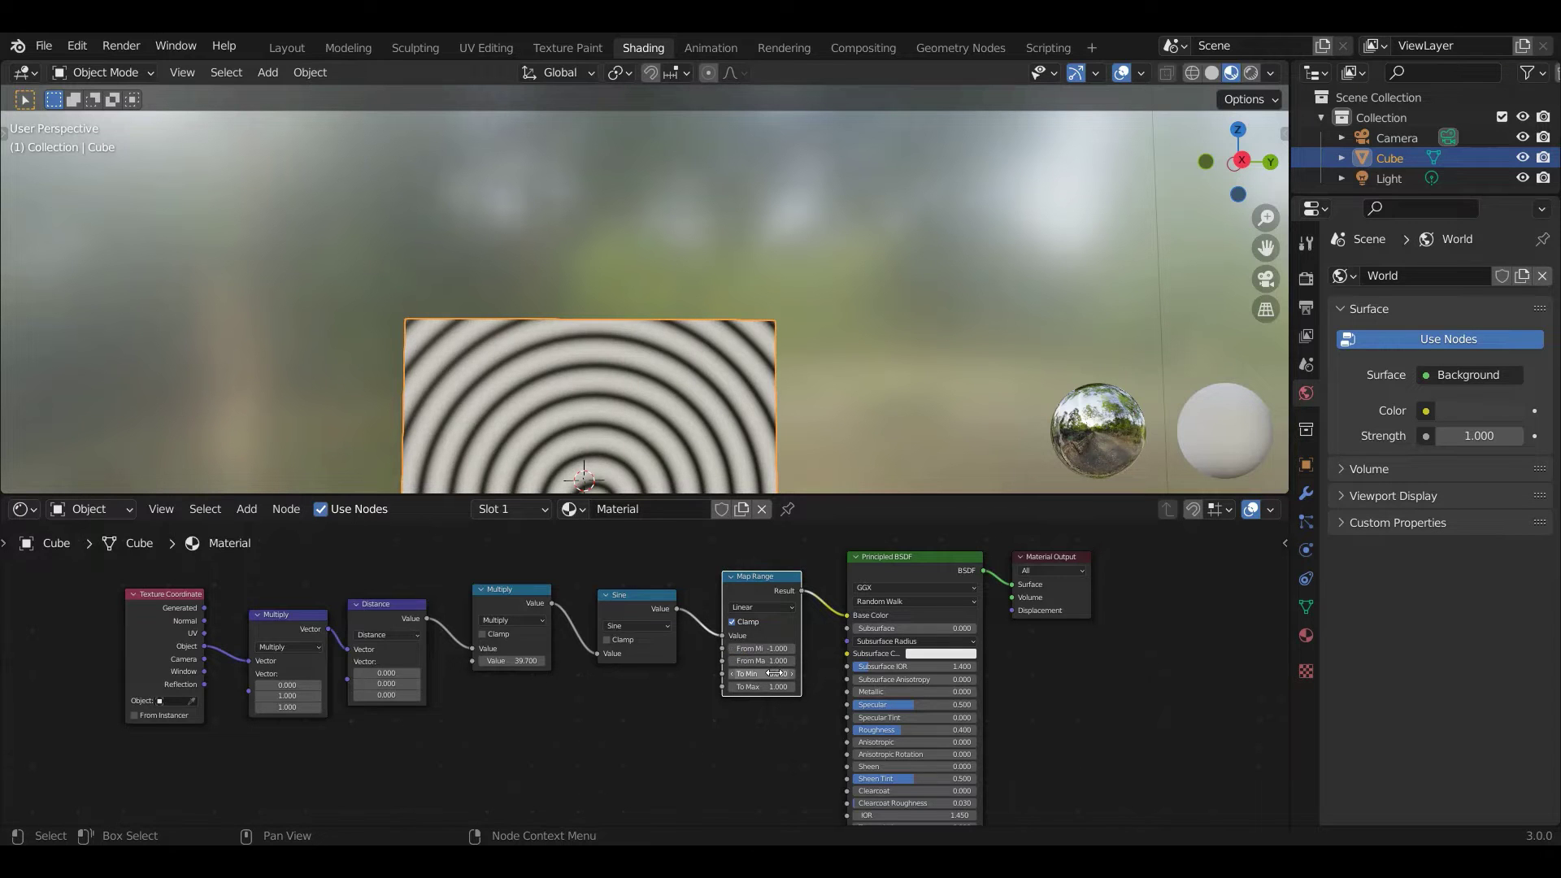
scroll(651, 375, "down", 2)
middle_click_drag(650, 367, 680, 411)
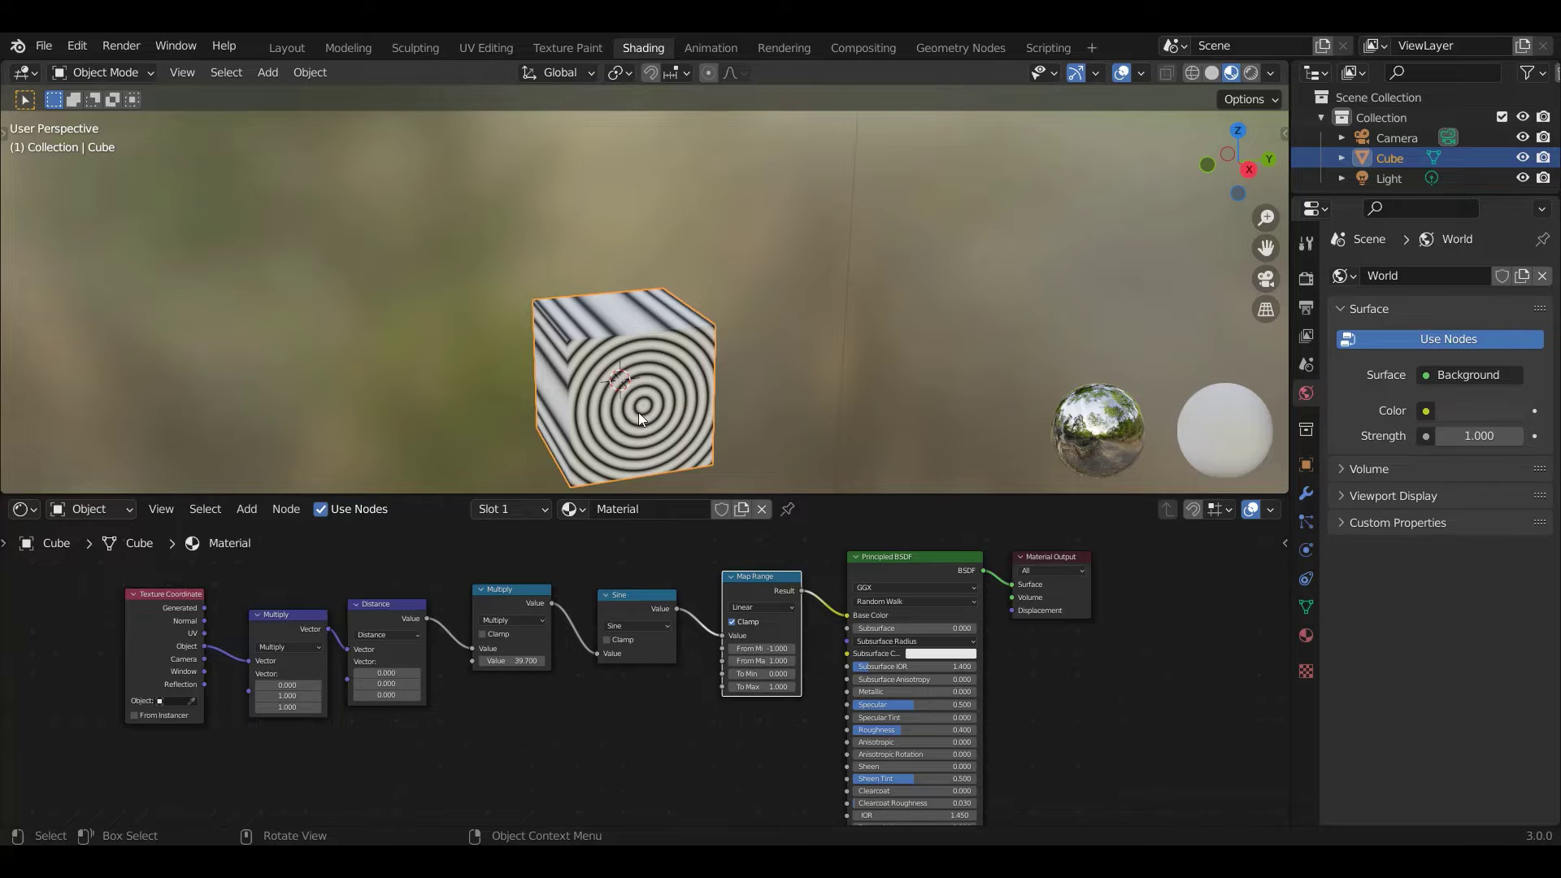
middle_click_drag(632, 355, 656, 470)
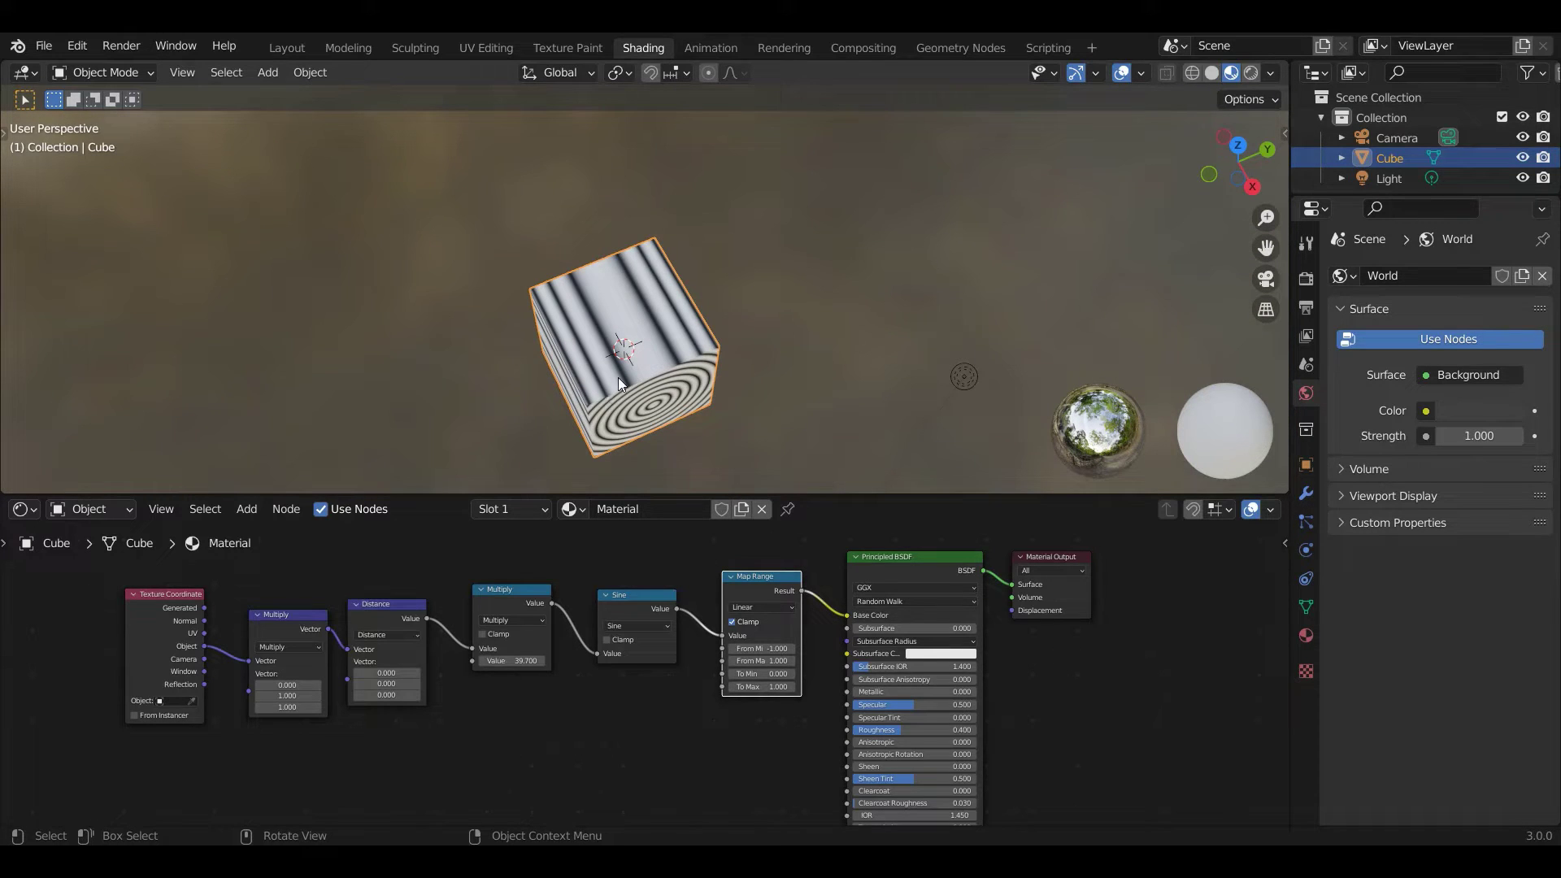
middle_click_drag(650, 381, 643, 366)
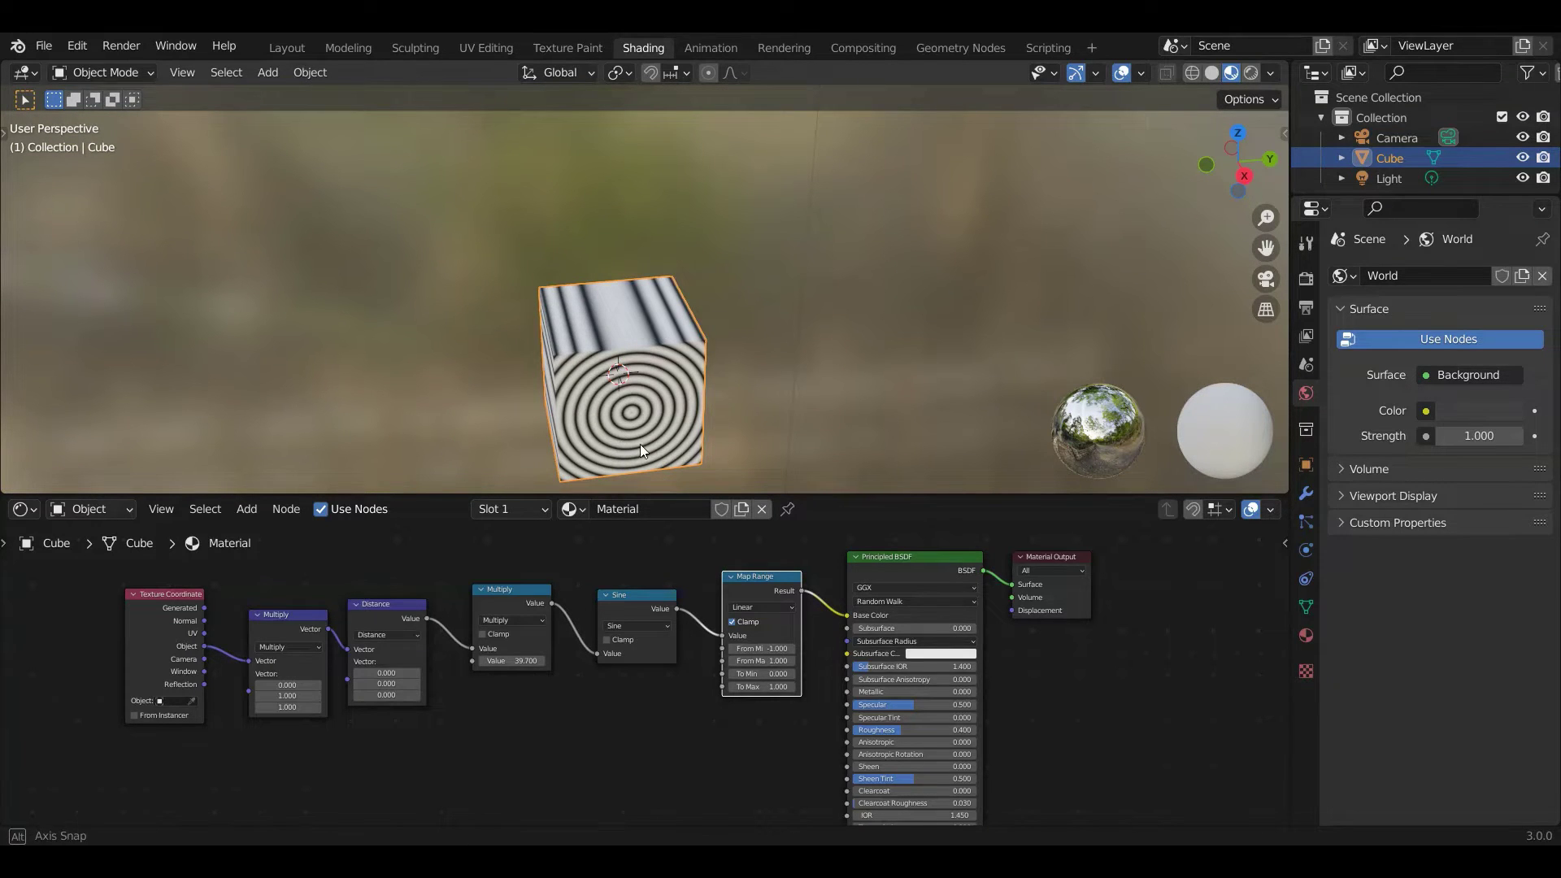
middle_click_drag(641, 444, 622, 392)
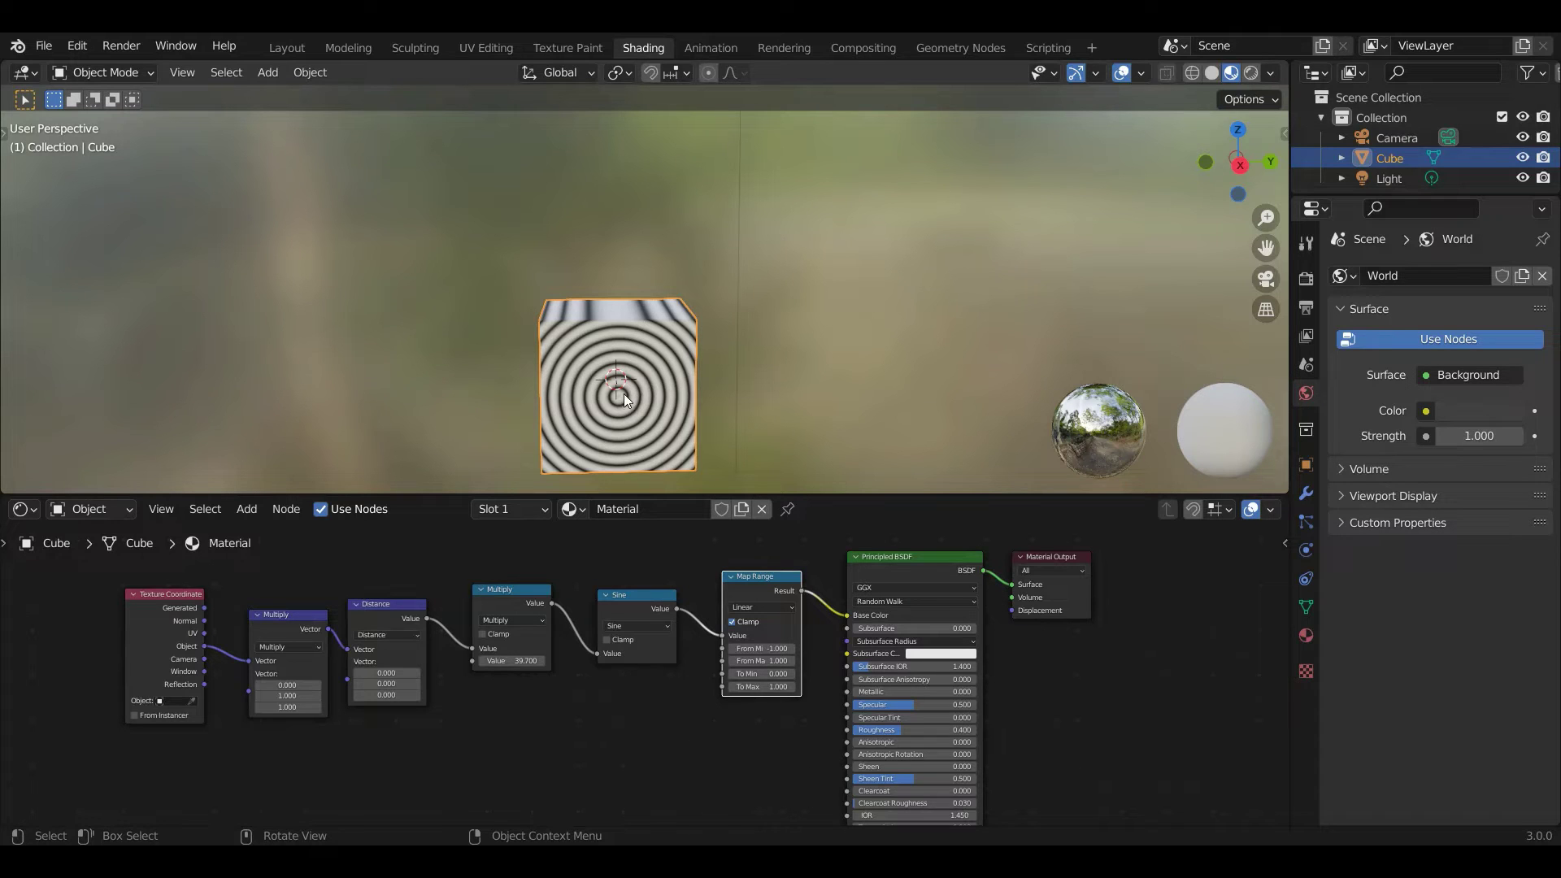
Move the Texture Coordinate, vector Multiply and Distance nodes together away from the Math Multiply node to make room.
middle_click_drag(460, 698, 683, 693)
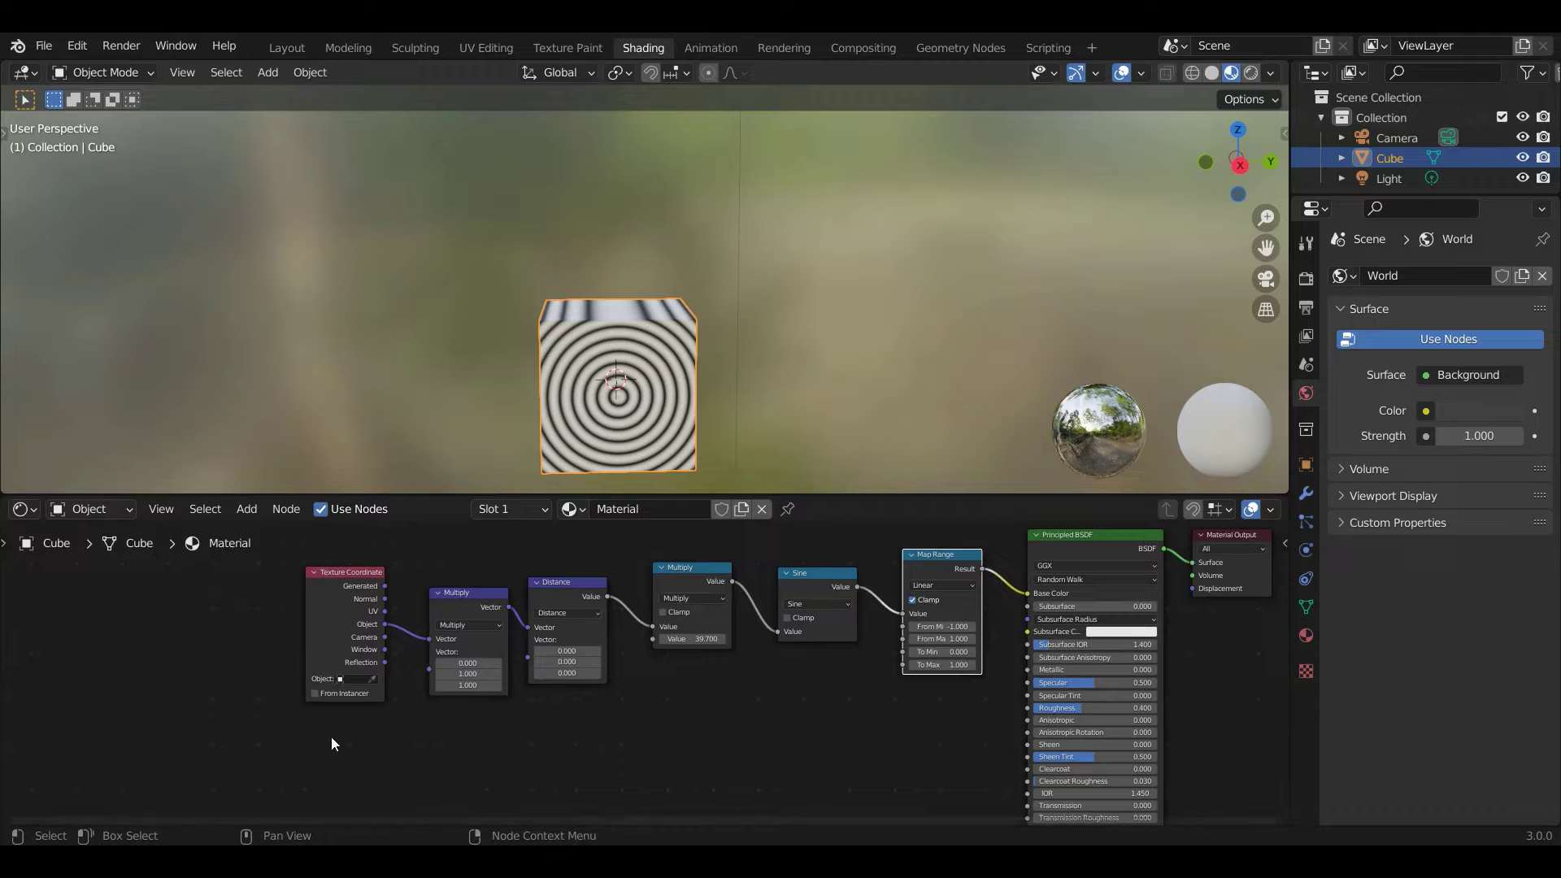
middle_click_drag(331, 738, 460, 745)
left_click_drag(384, 582, 745, 702)
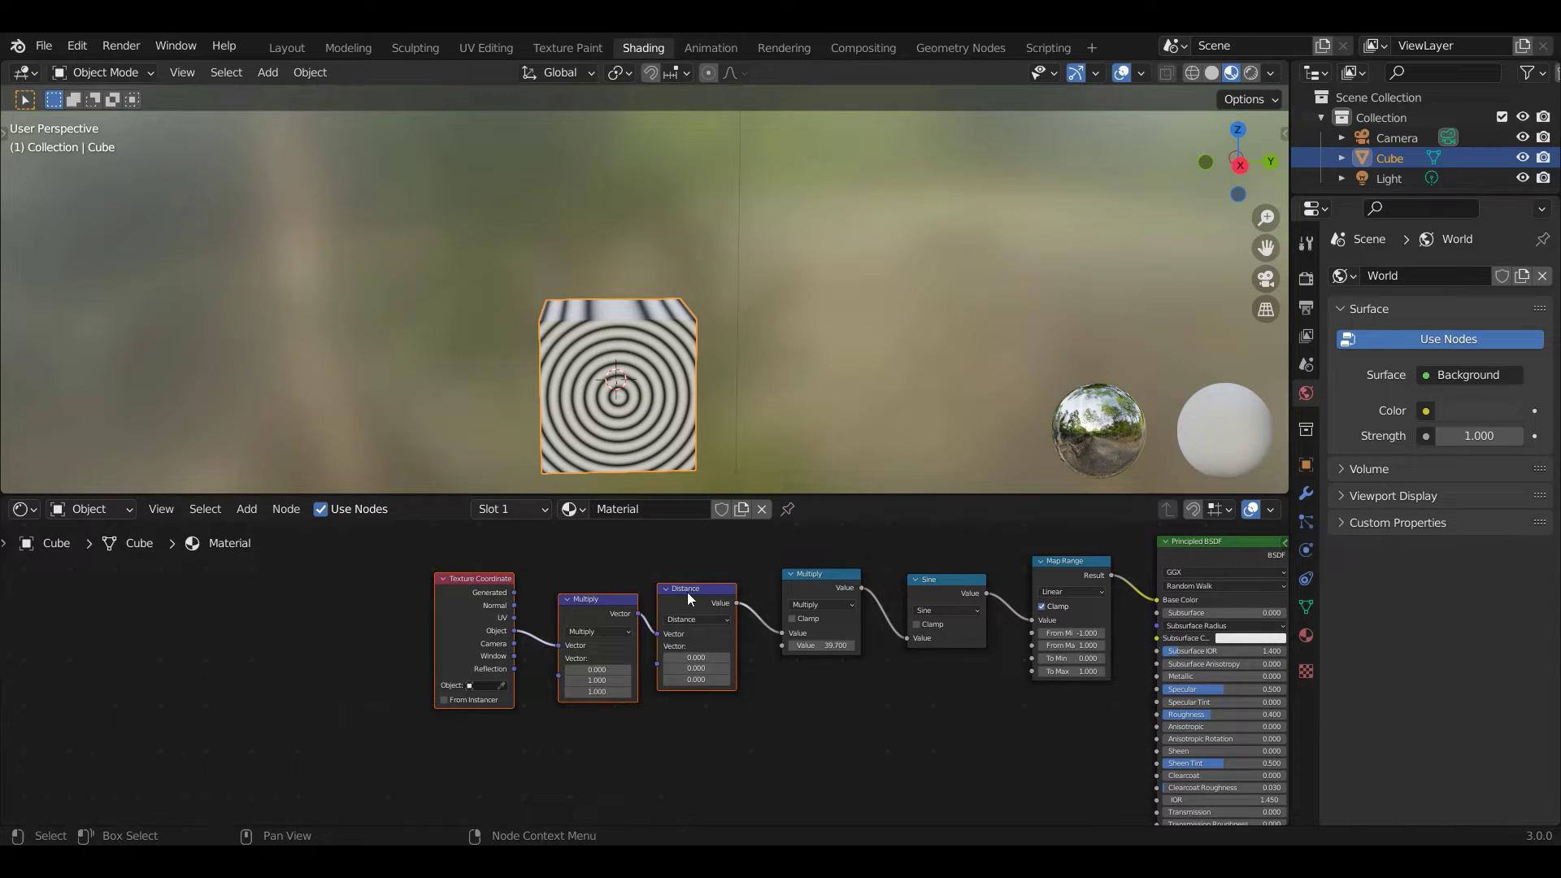
left_click_drag(686, 592, 482, 603)
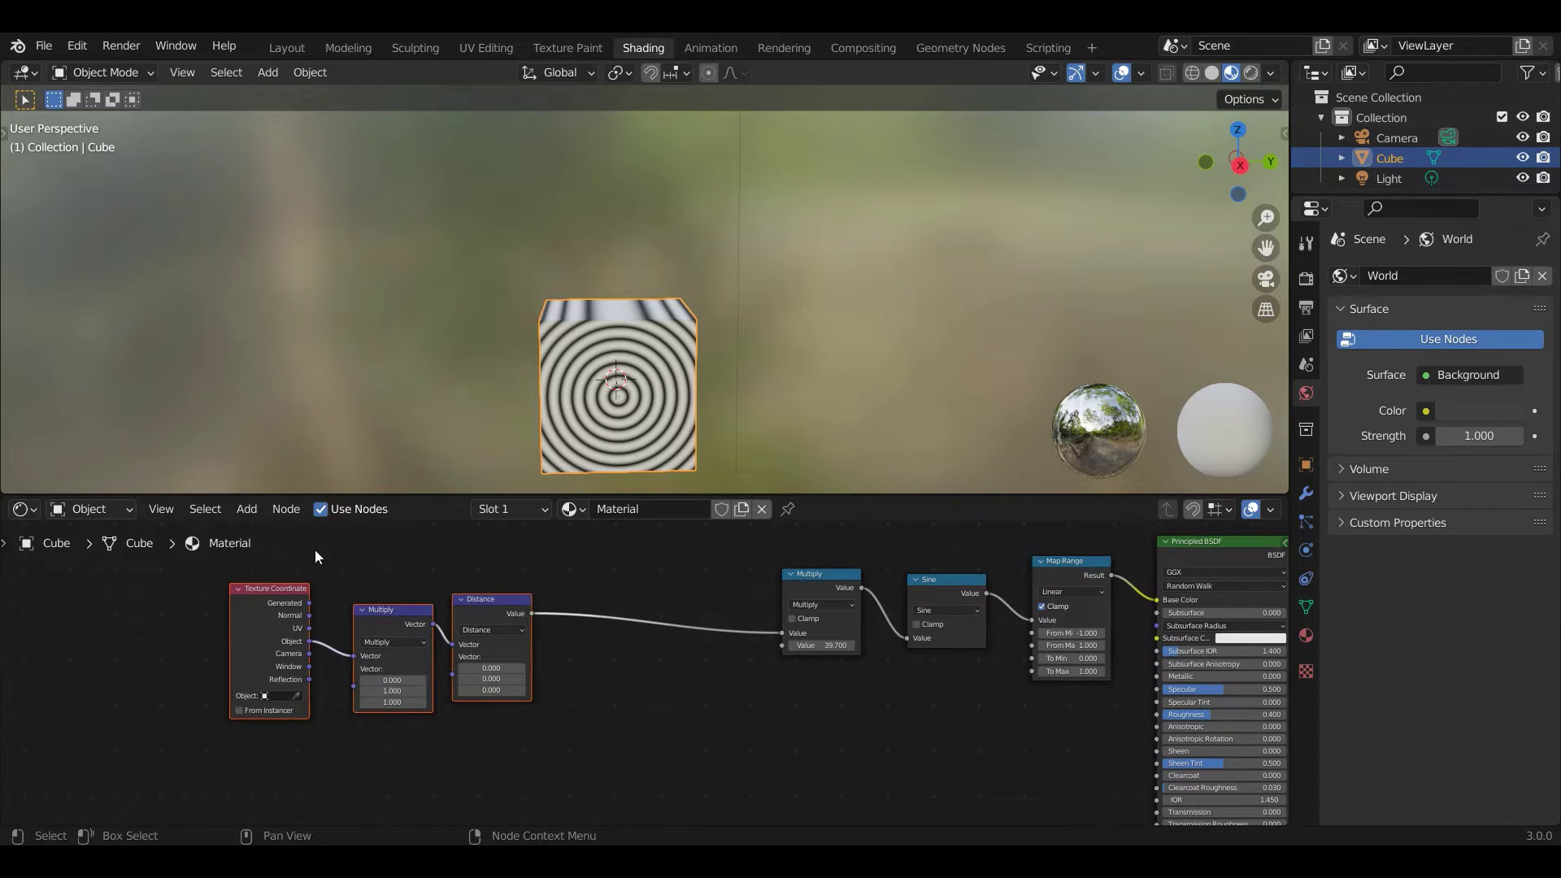
Add a White Noise Texture node below the chain and connect the Distance value to its Vector input.
left_click(252, 514)
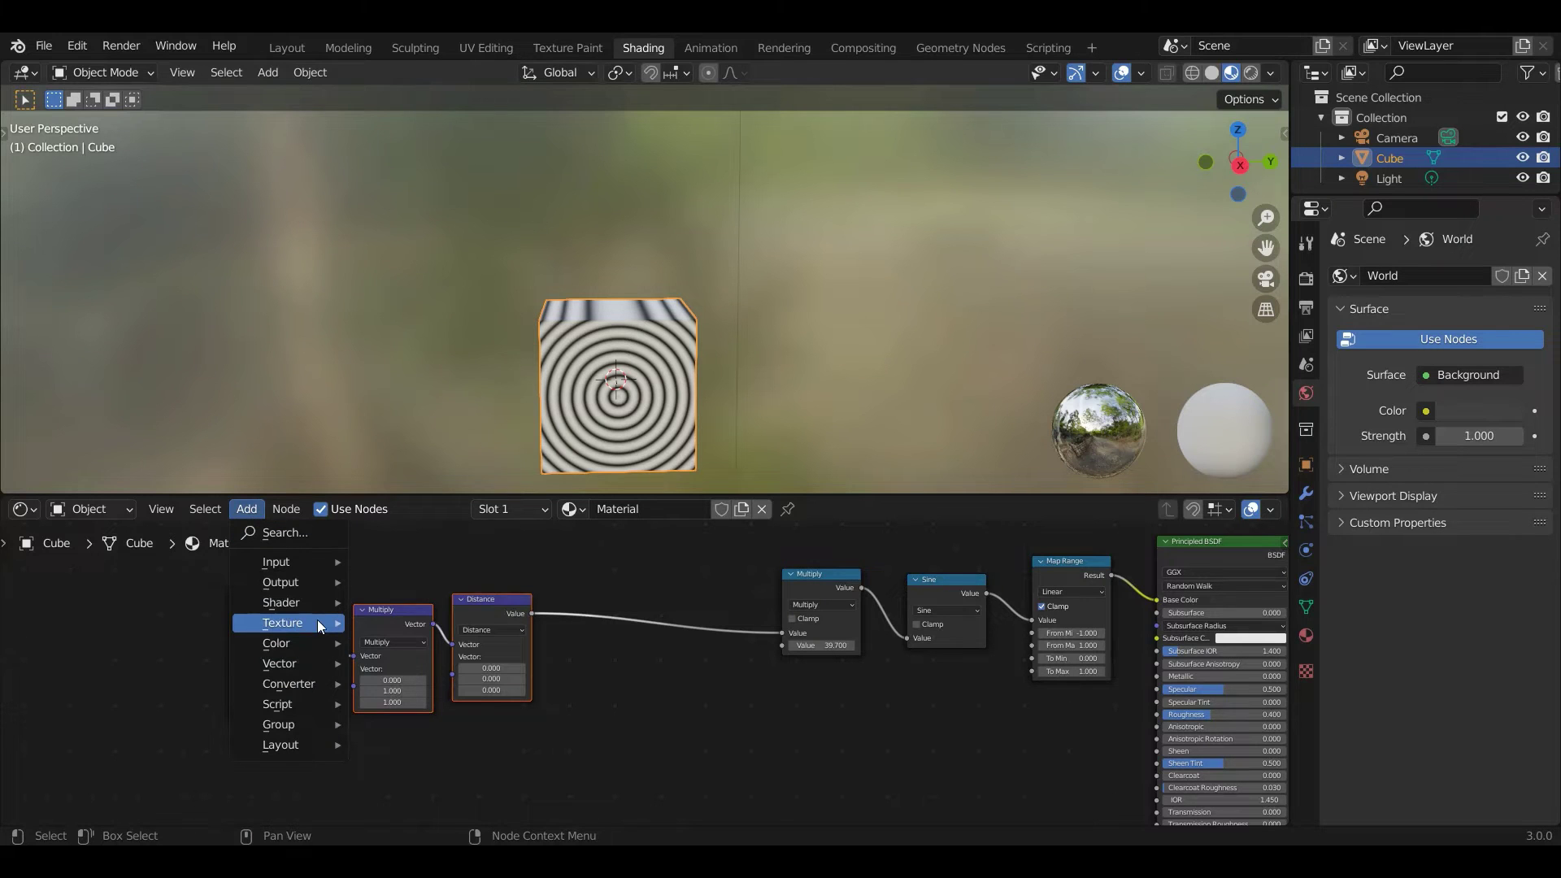
mouse_move(317, 620)
left_click(443, 622)
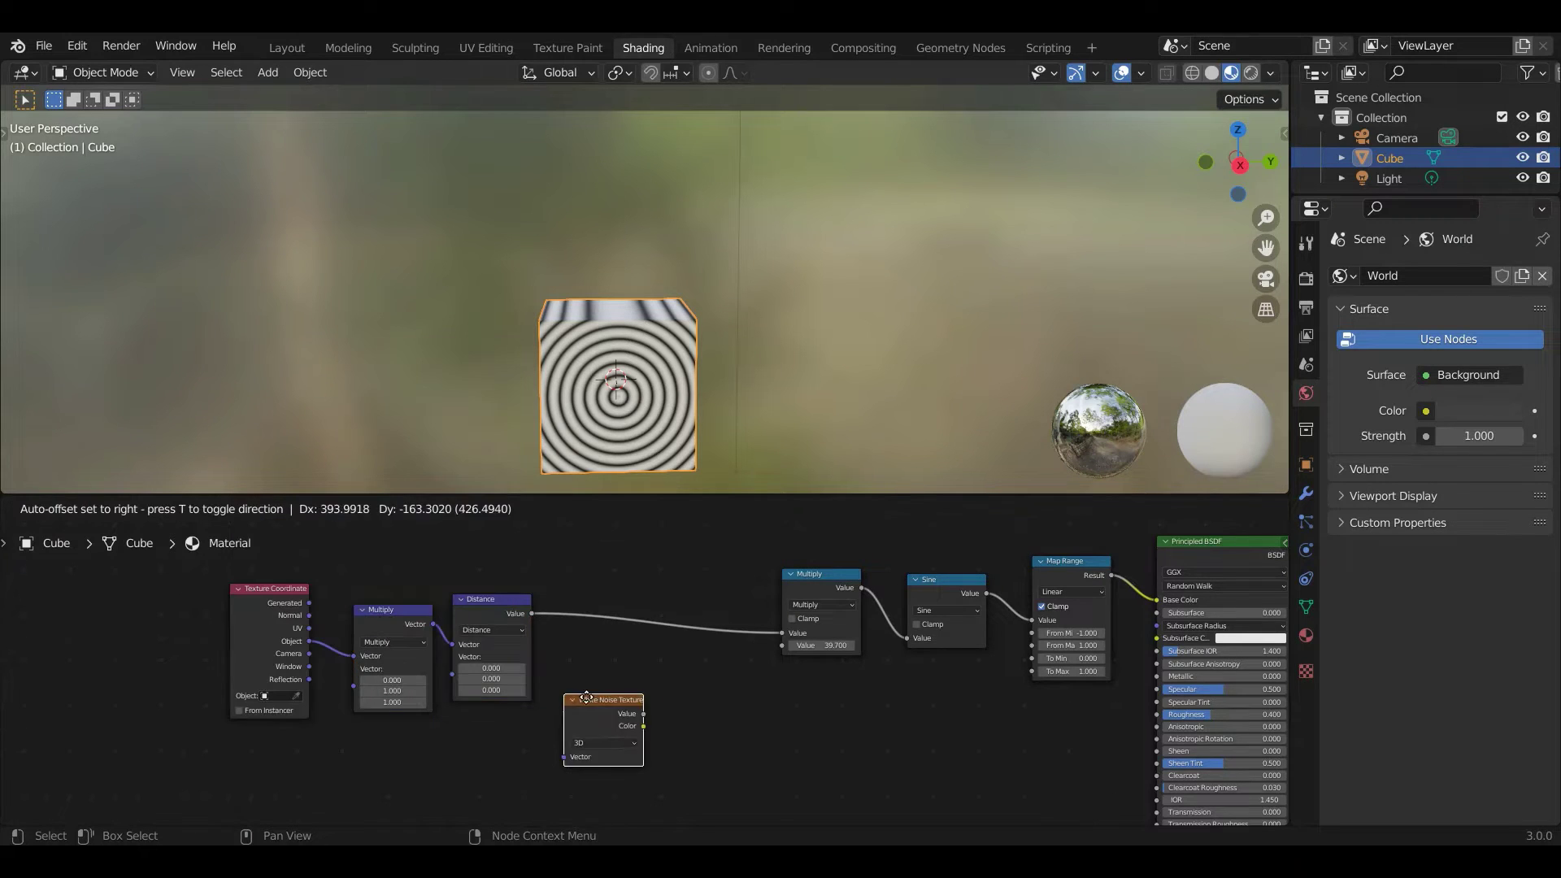
left_click(601, 676)
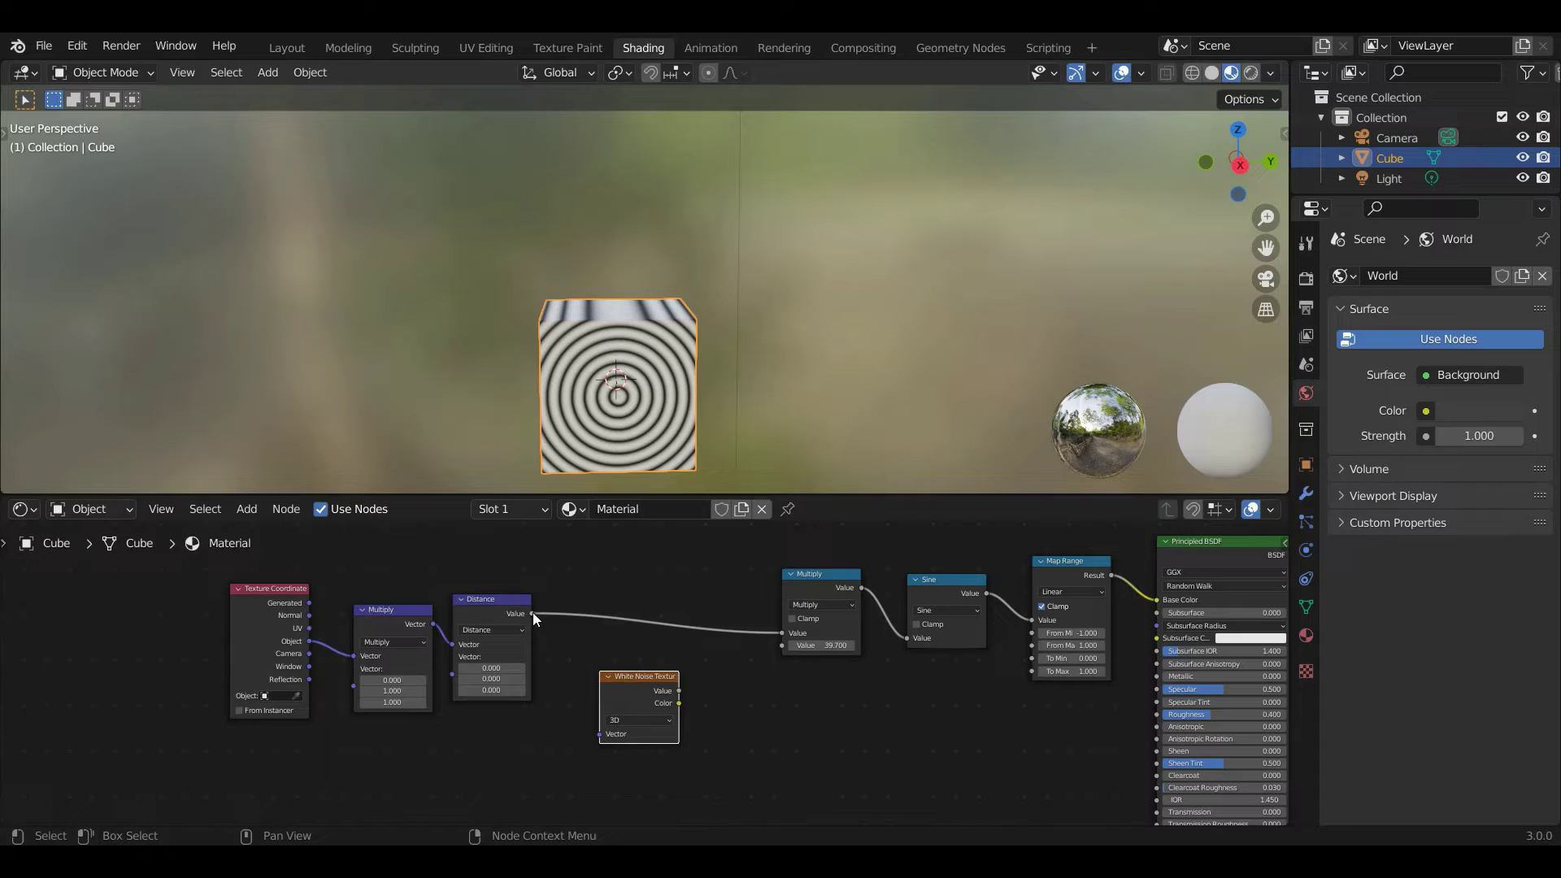
left_click_drag(532, 614, 626, 679)
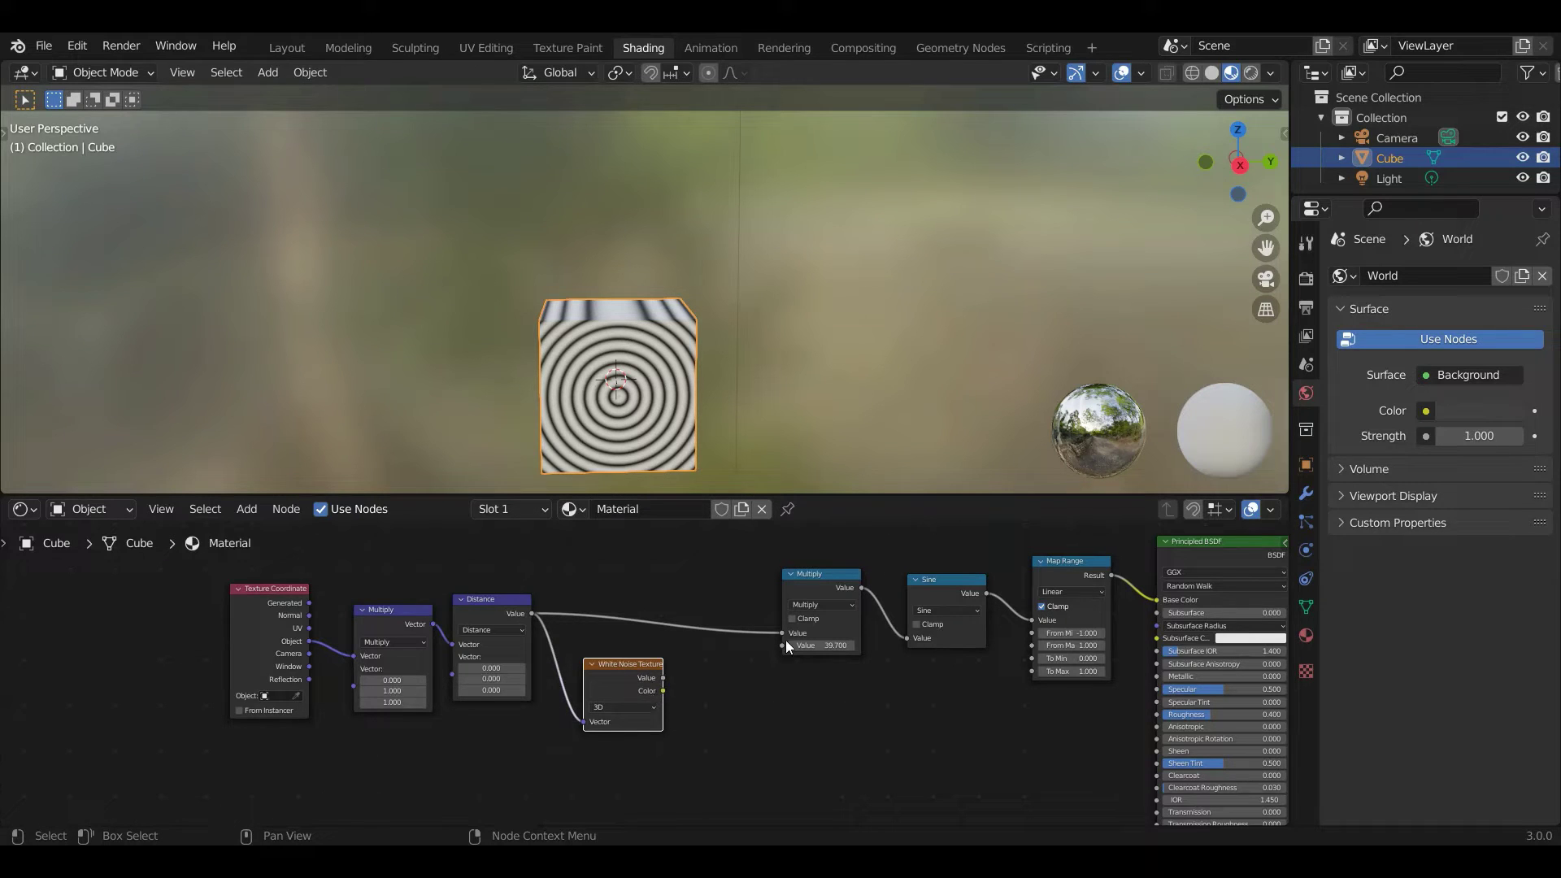
Insert a Math node set to Add between Distance and Multiply, and connect the White Noise value to its second input.
left_click(236, 517)
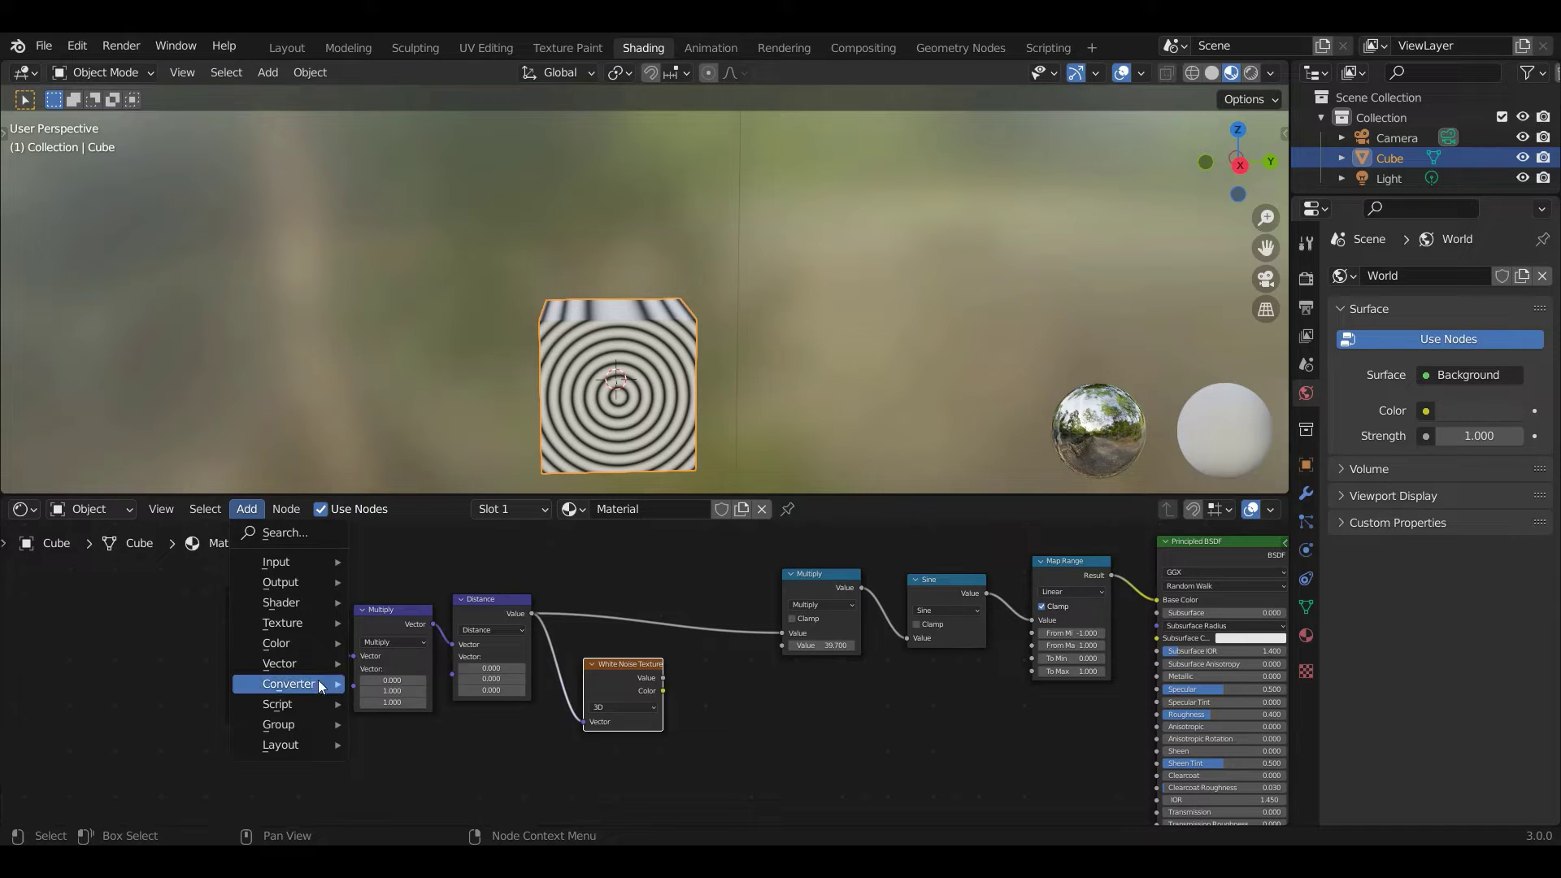
mouse_move(320, 686)
left_click(406, 538)
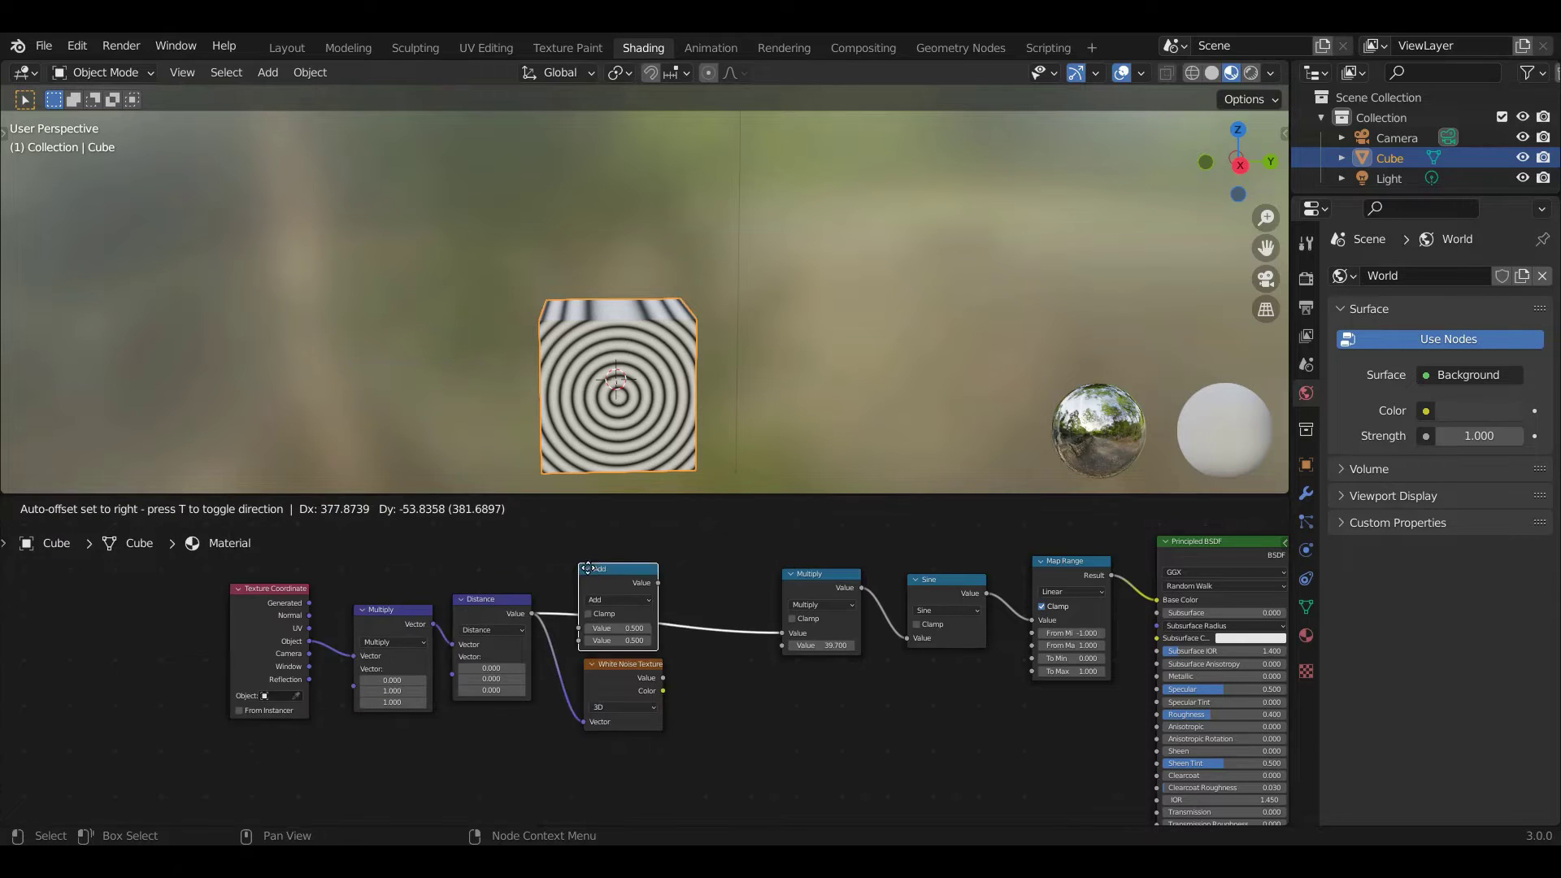
left_click(730, 602)
left_click_drag(622, 685, 657, 663)
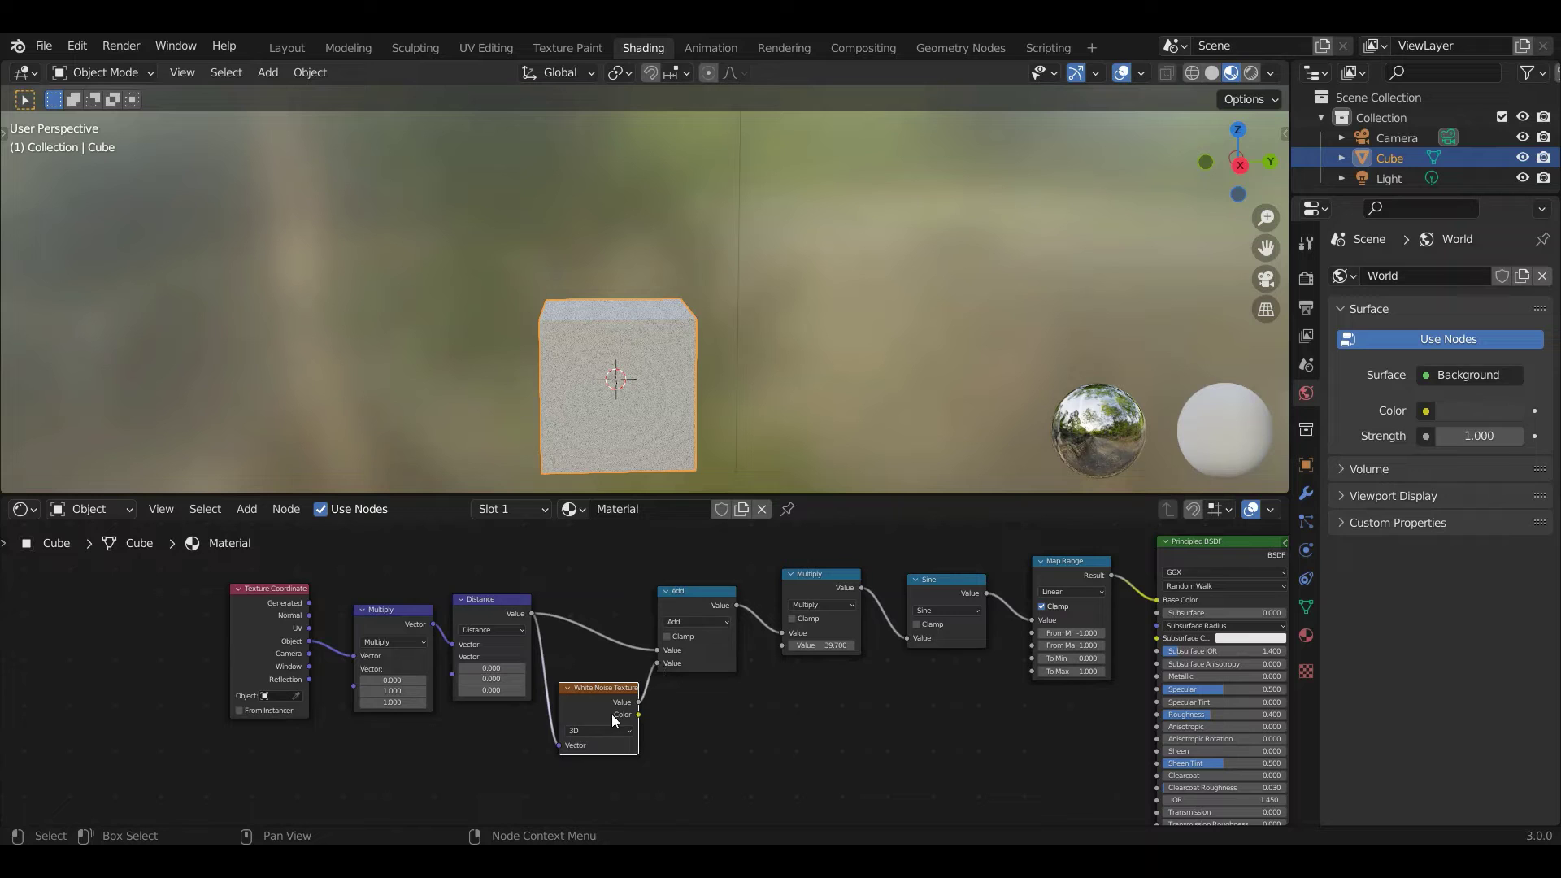
Replace the White Noise node with a Noise Texture, linking Distance to its Vector and its Color to the Add node's second value.
right_click(594, 704)
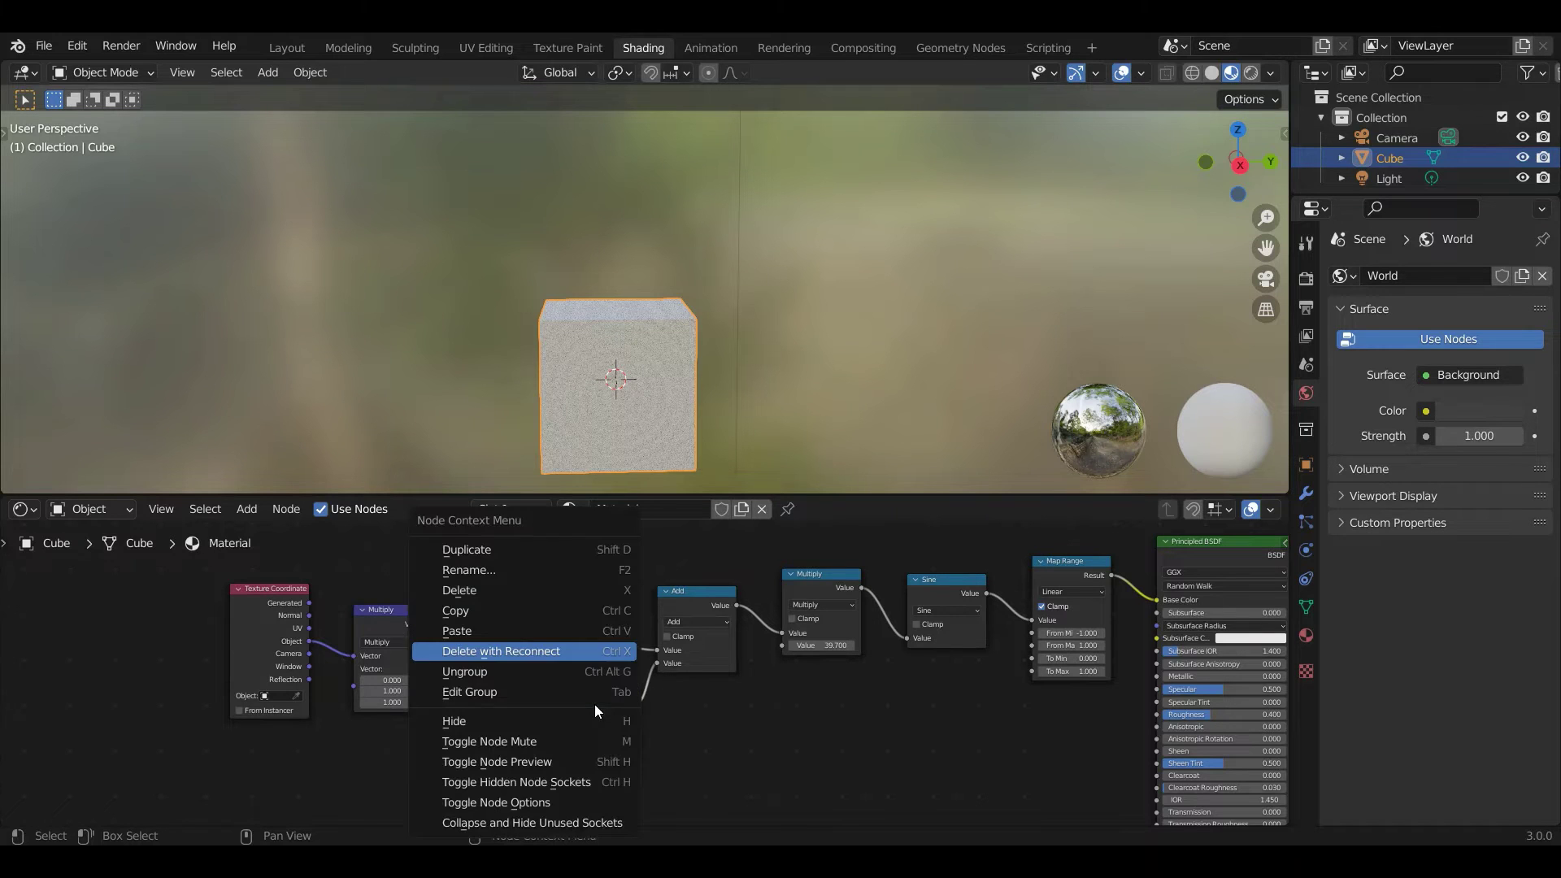
left_click(562, 652)
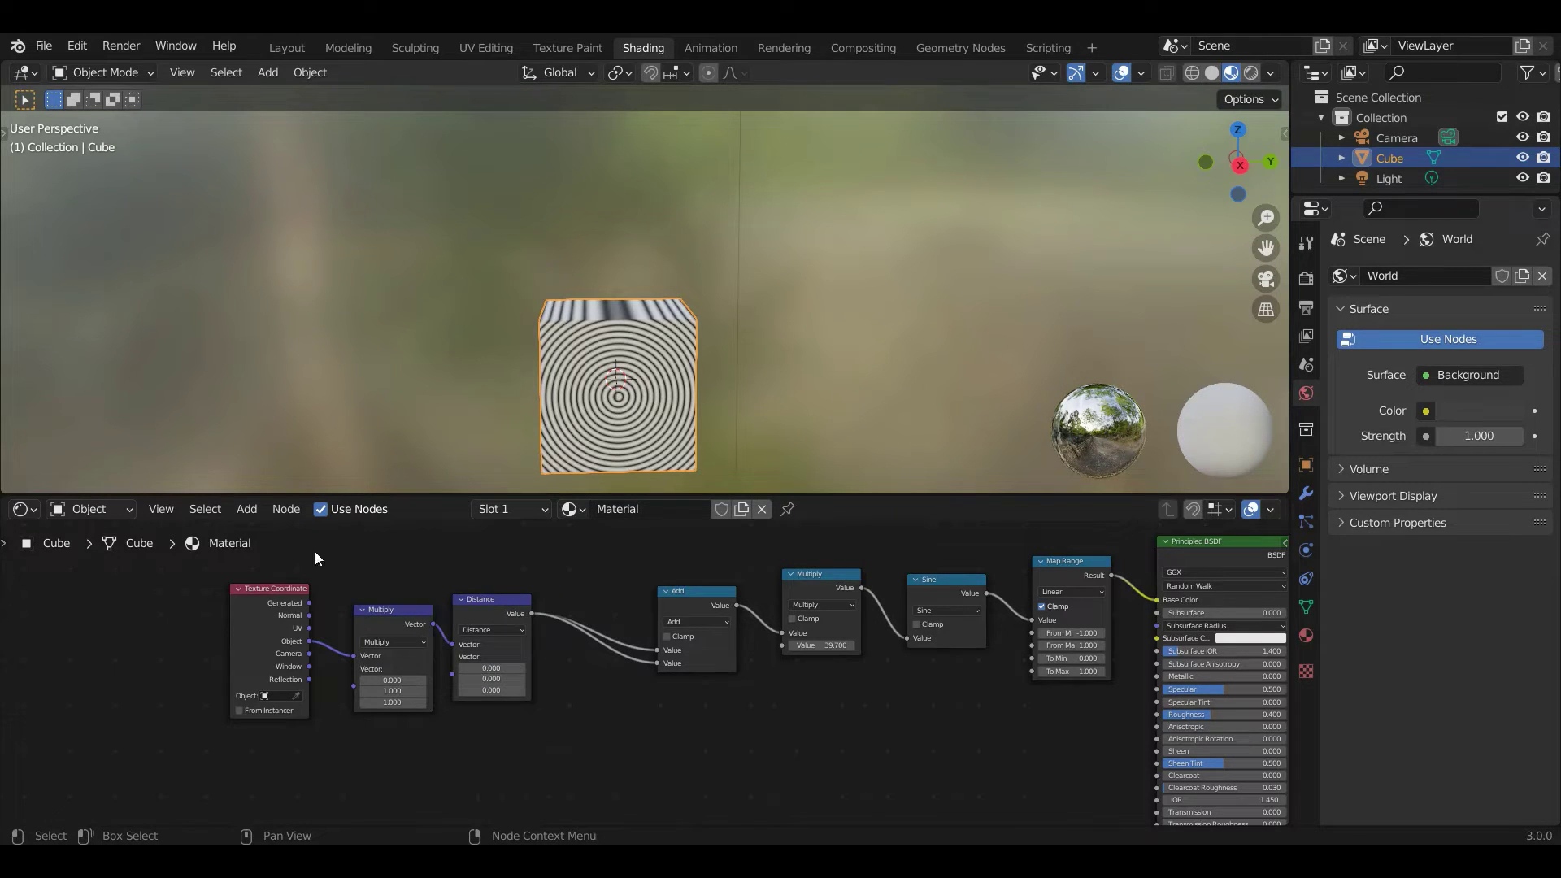
left_click(247, 509)
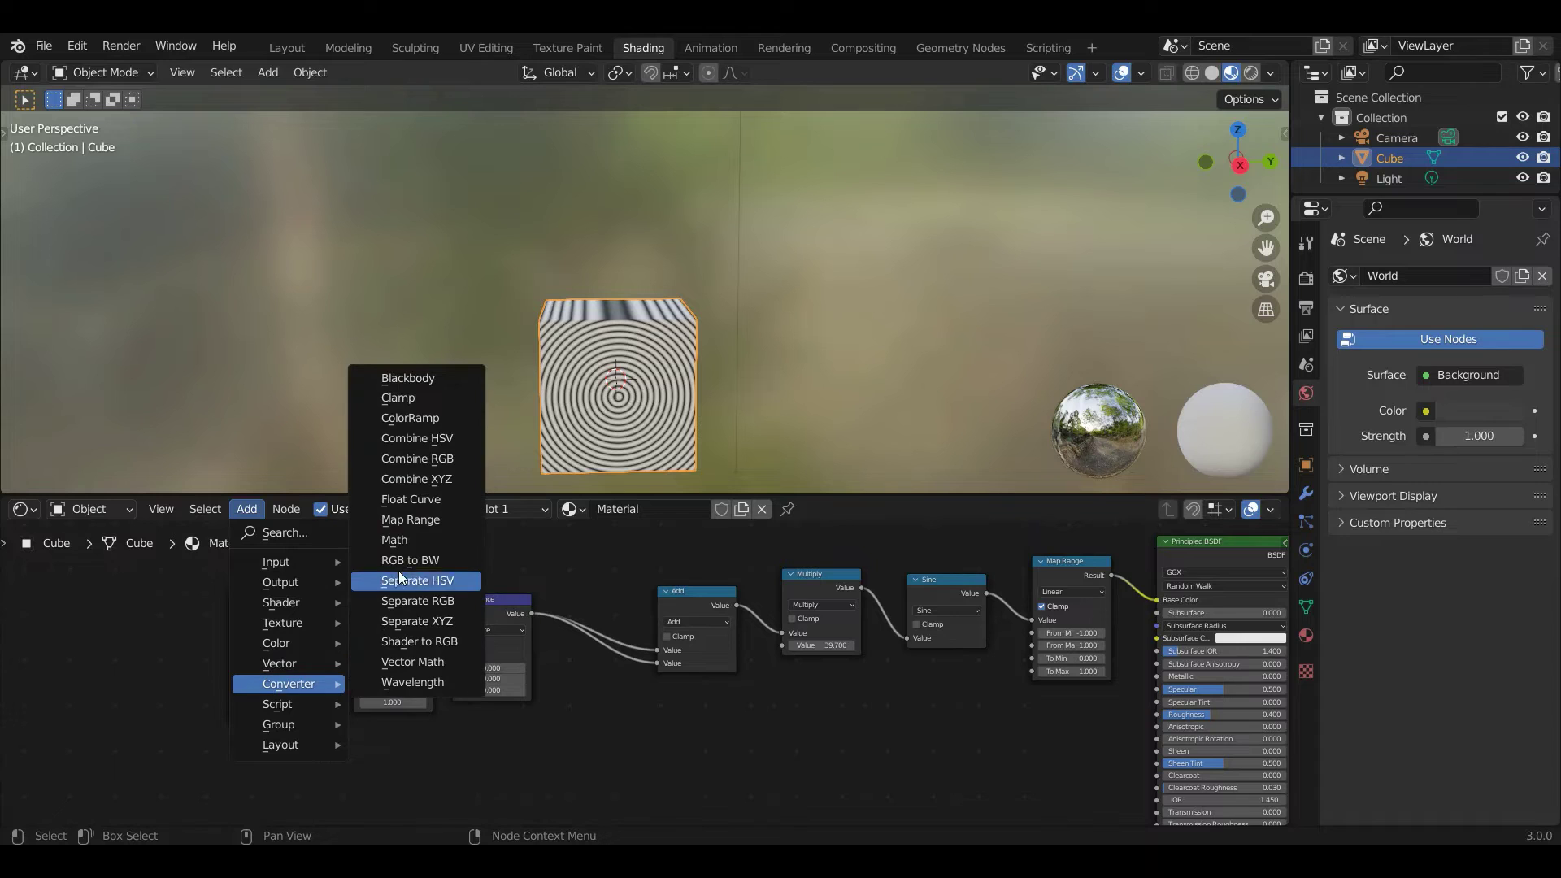
mouse_move(323, 623)
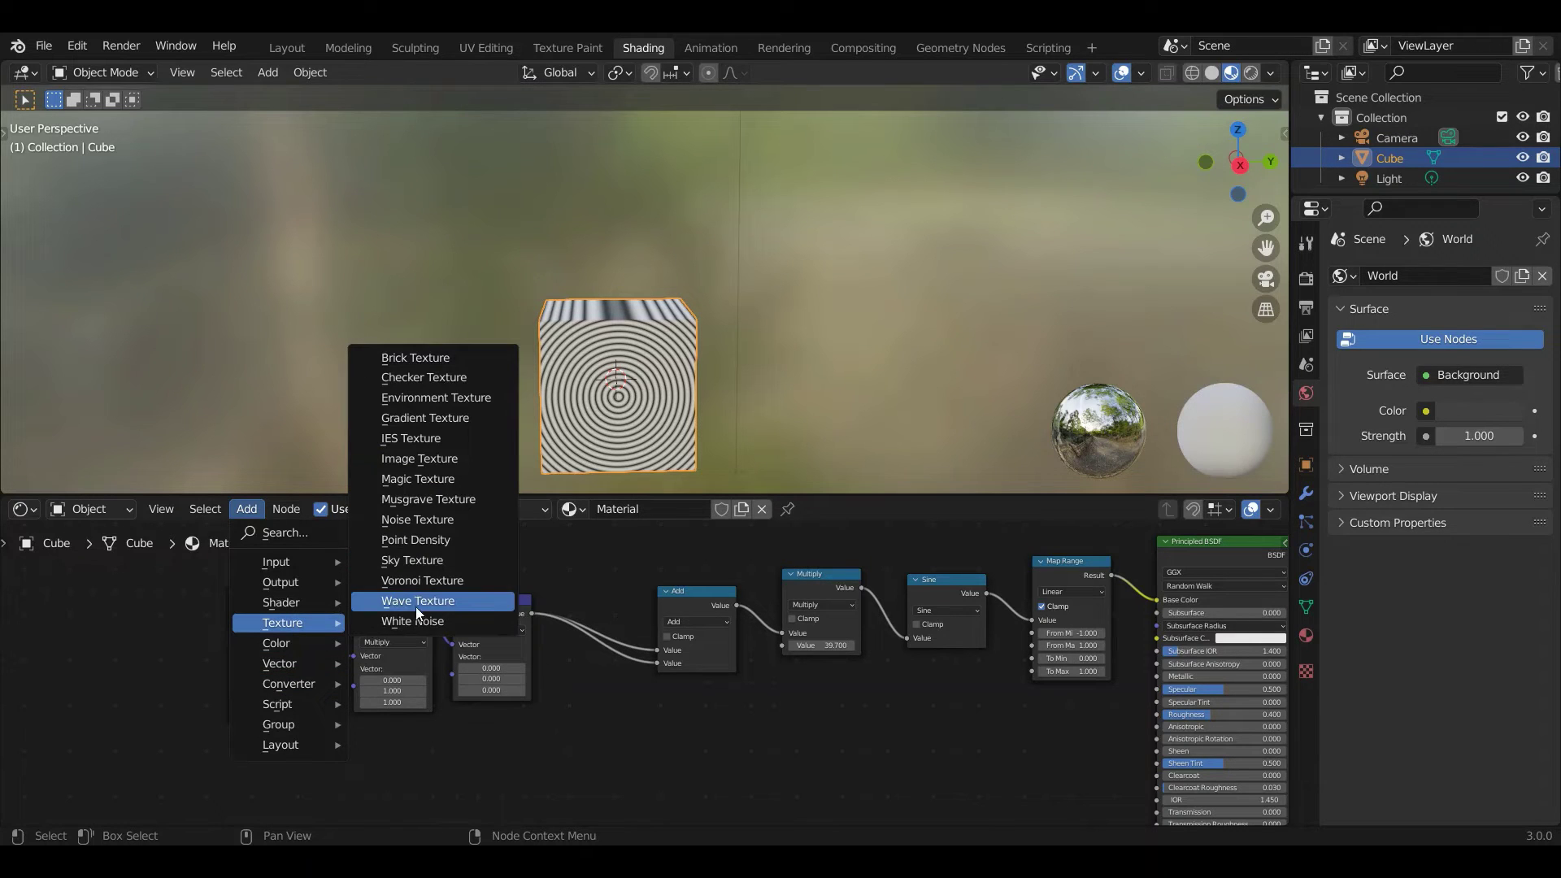
left_click(431, 519)
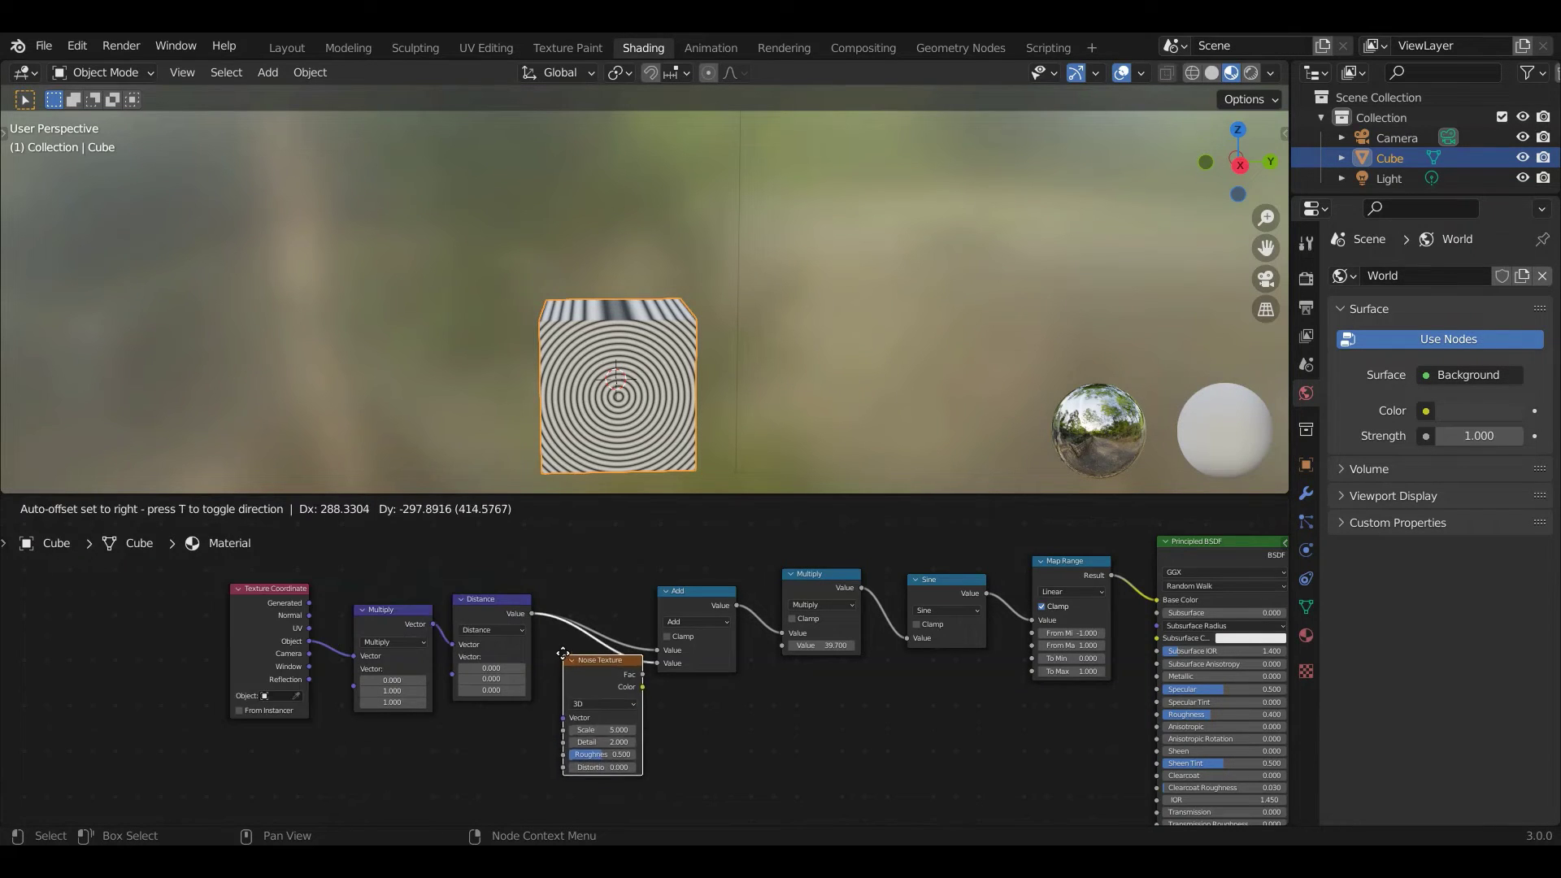
left_click(563, 652)
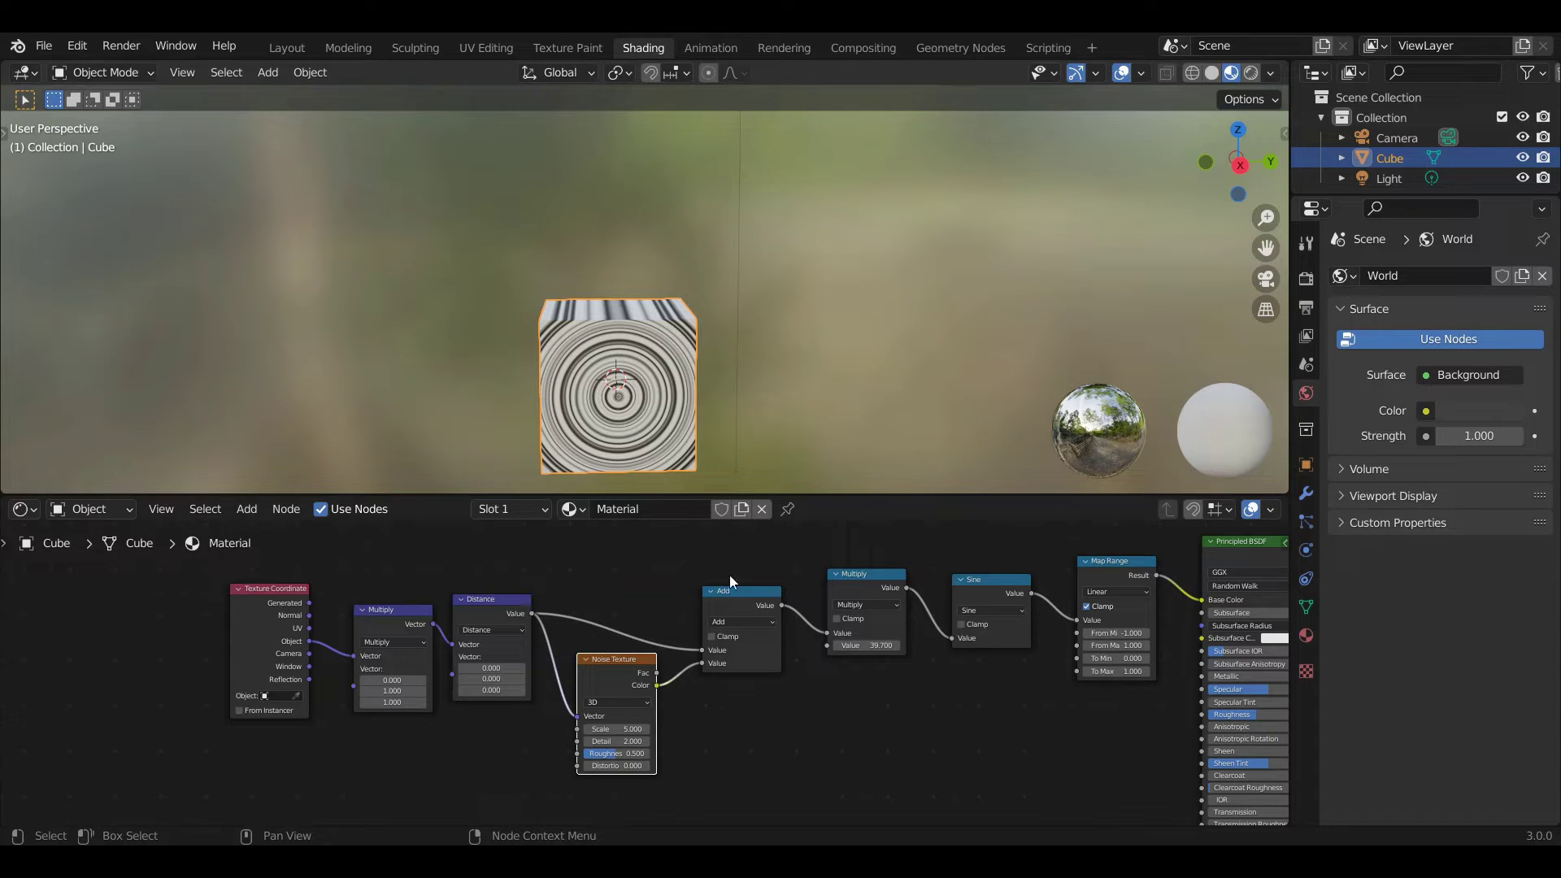
Set the Noise Texture's Scale to 0.
middle_click_drag(760, 738, 815, 723)
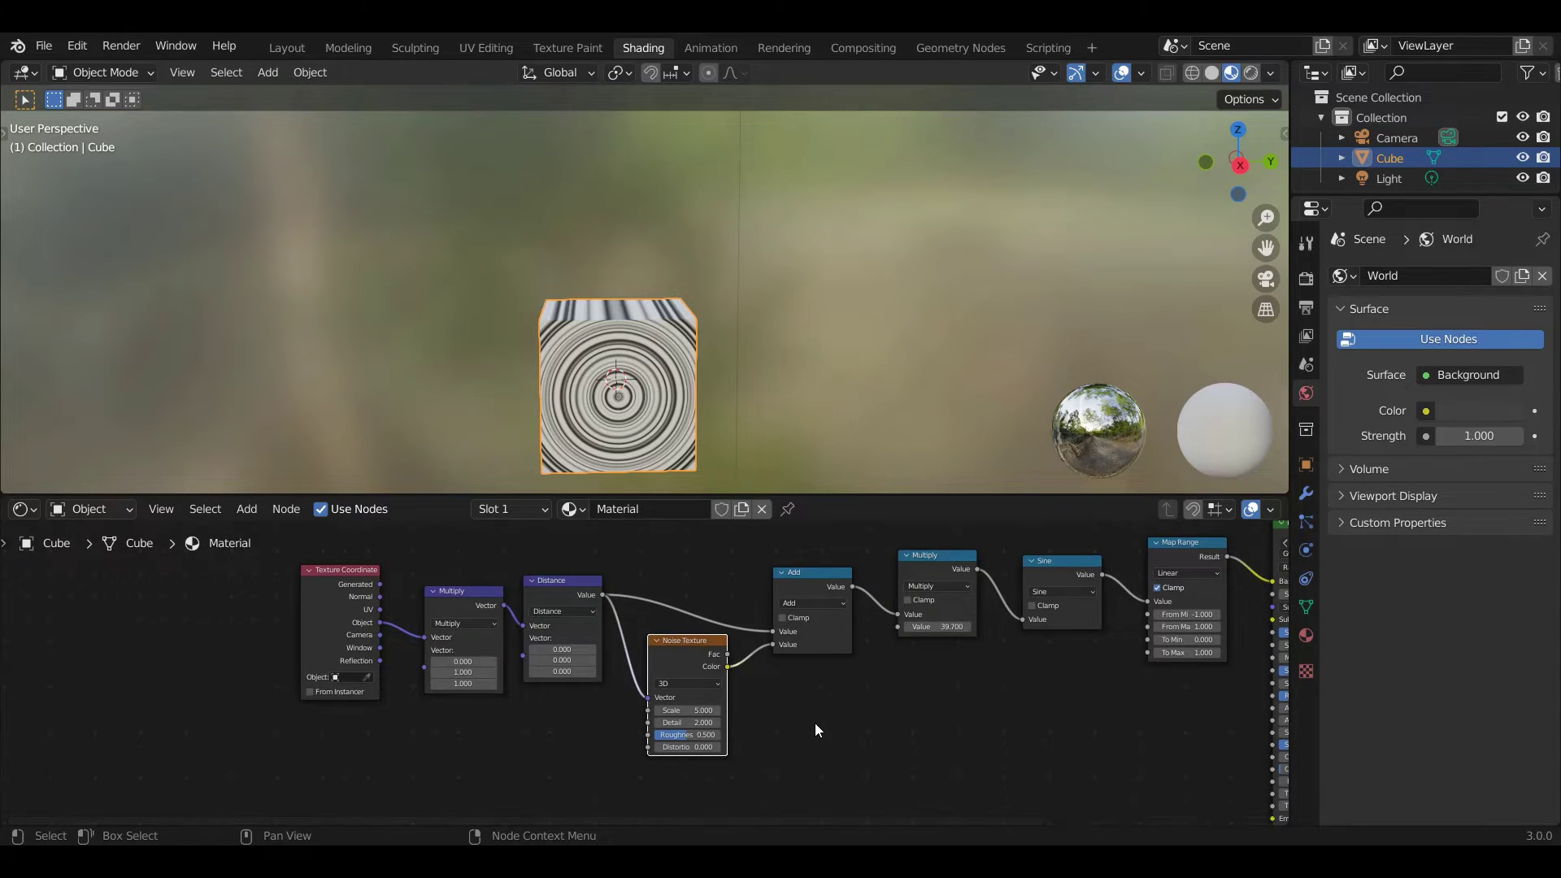
scroll(815, 724, "up", 2)
middle_click_drag(631, 408, 625, 384)
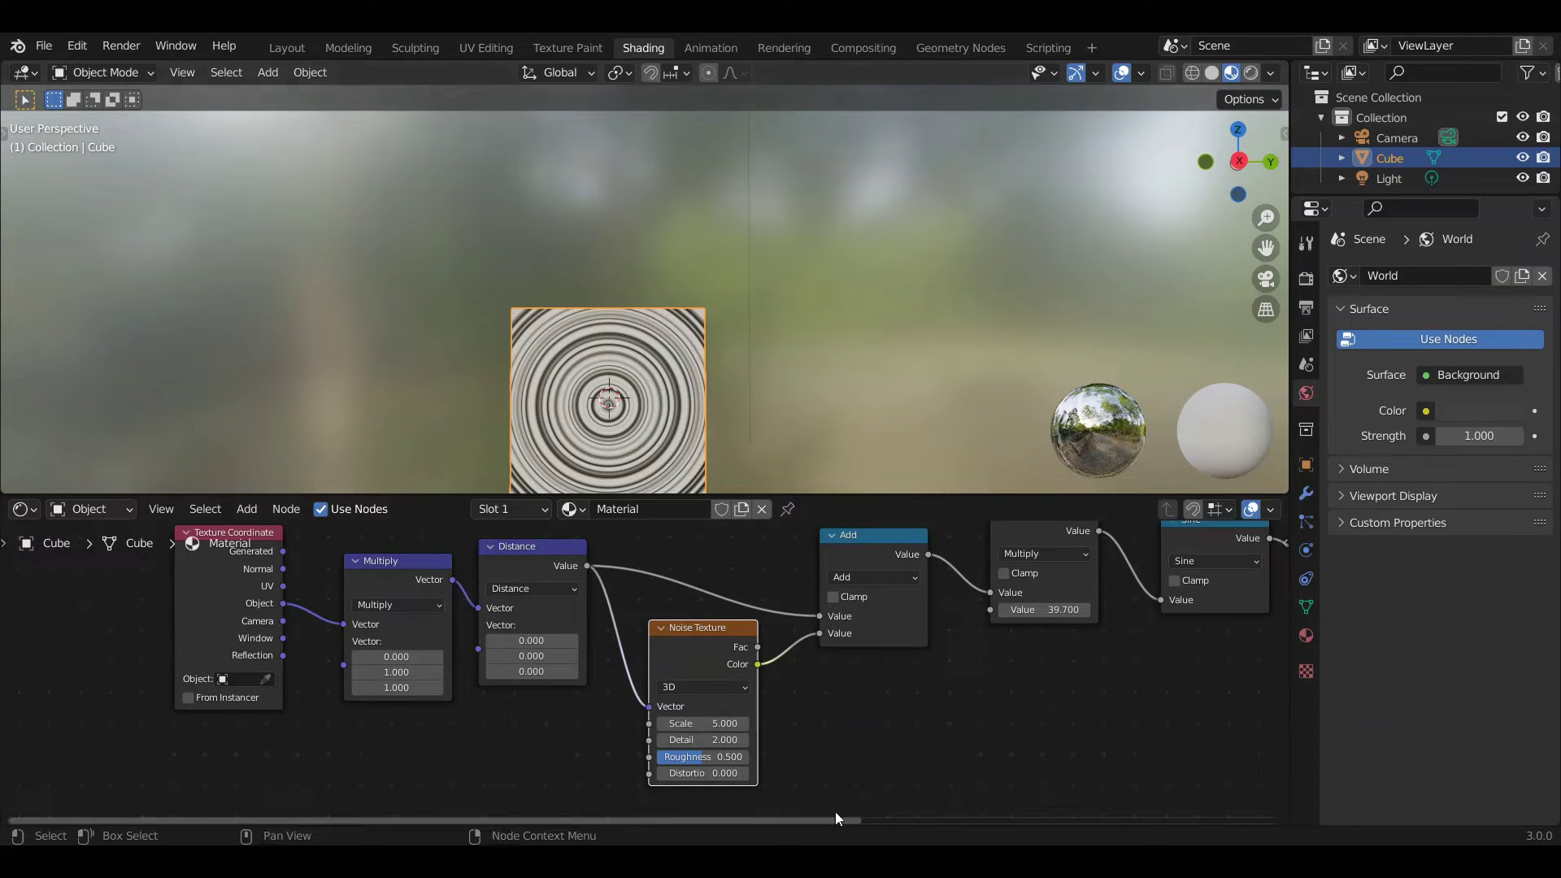
left_click(722, 723)
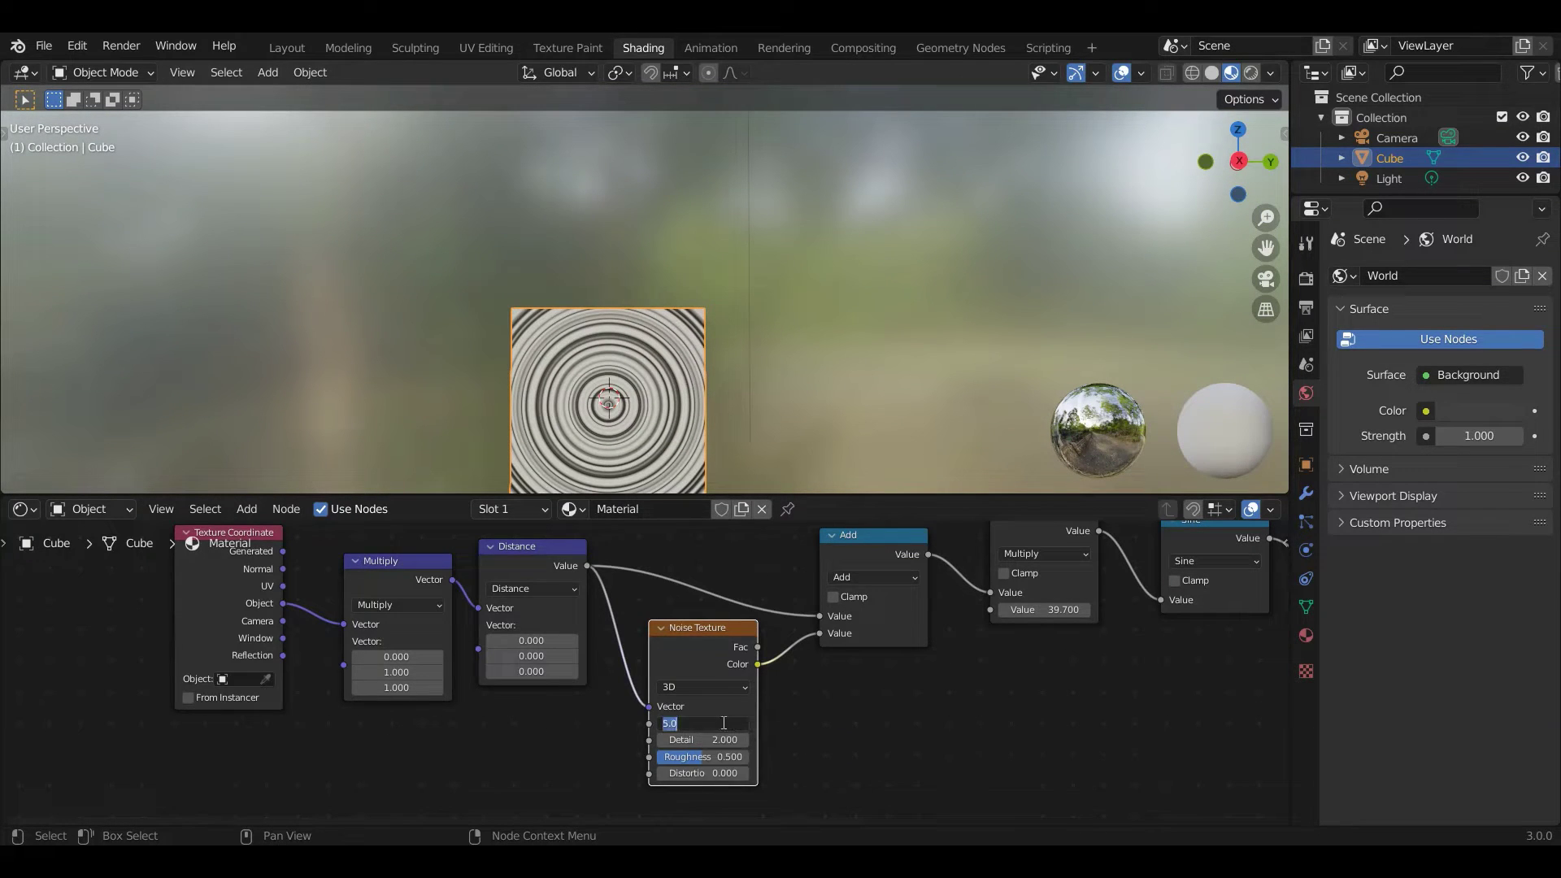
type("0")
key("Return")
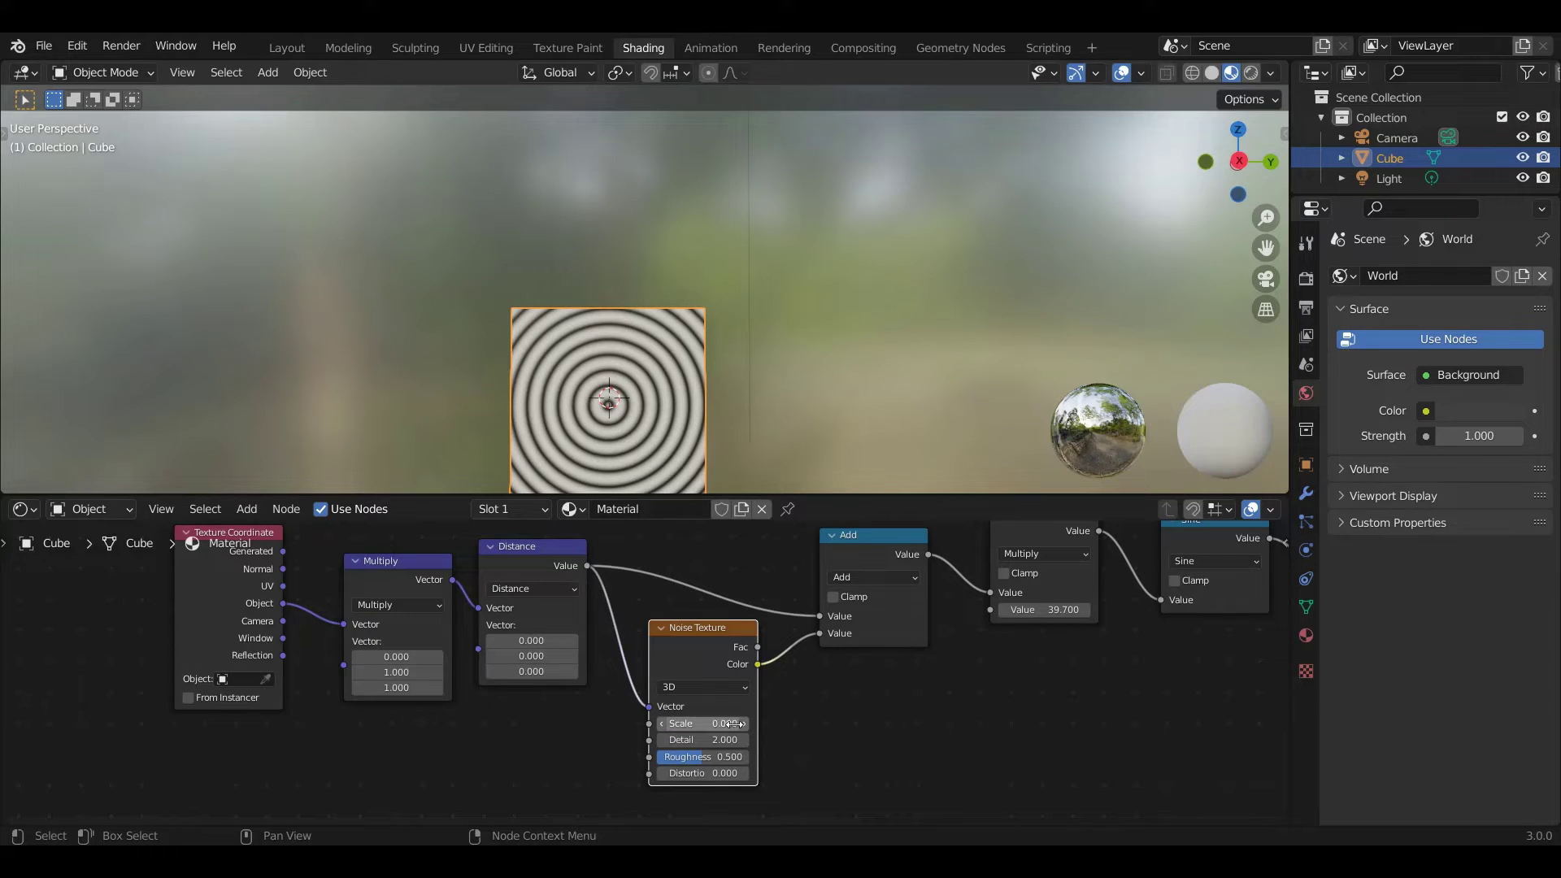
Raise the Noise Texture's Scale gradually to 2.2 to compare the ring distortion, and settle on 0.7.
left_click_drag(703, 722, 740, 722)
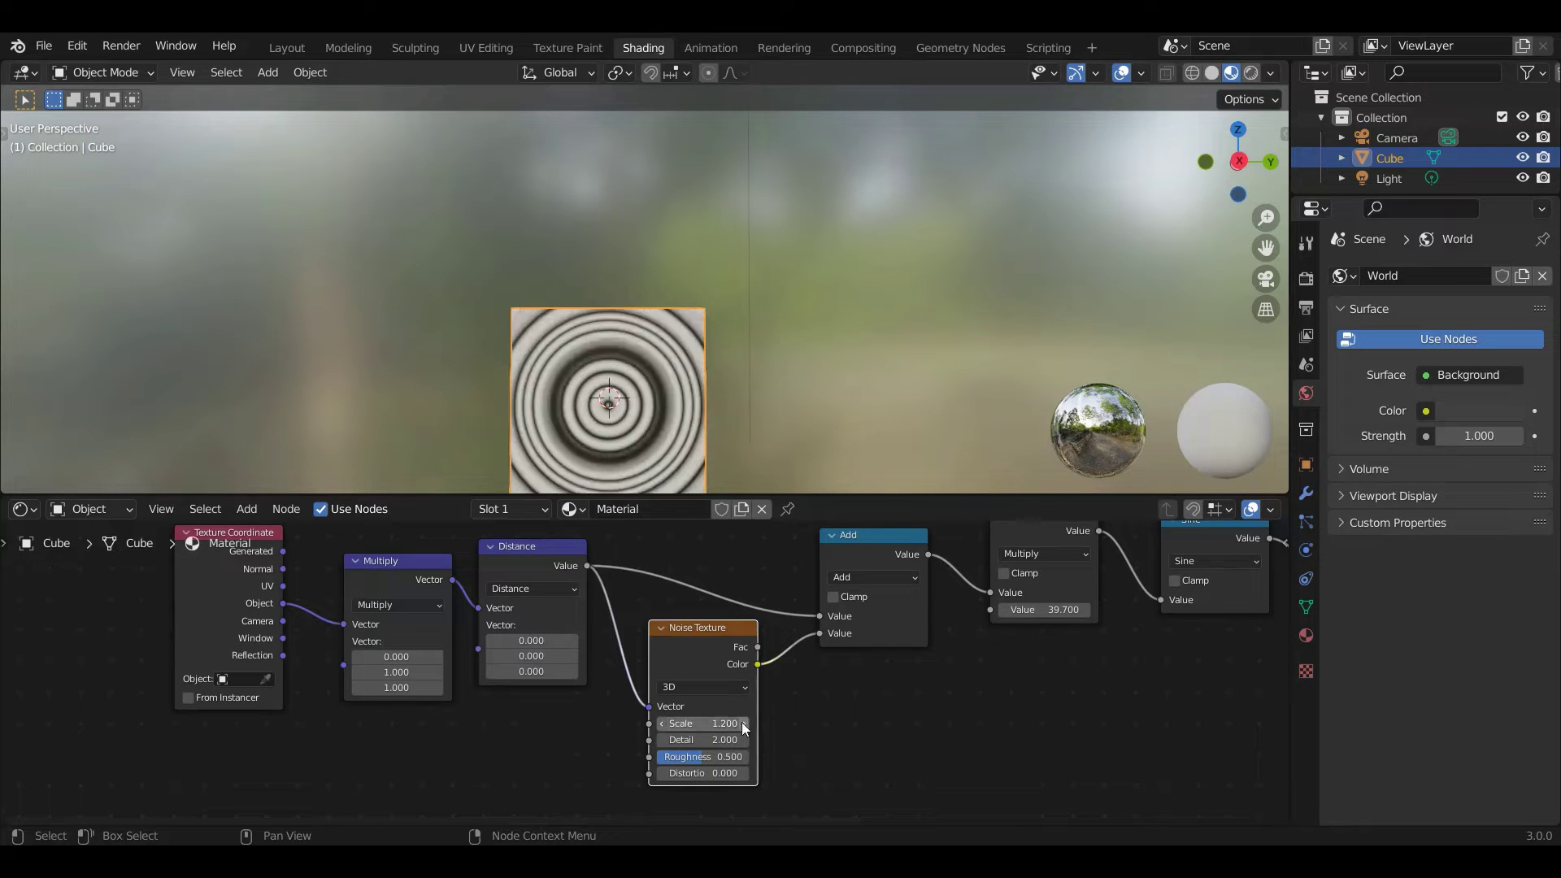
left_click(743, 723)
left_click(742, 723)
left_click(742, 723)
left_click(742, 722)
left_click(743, 723)
left_click(742, 723)
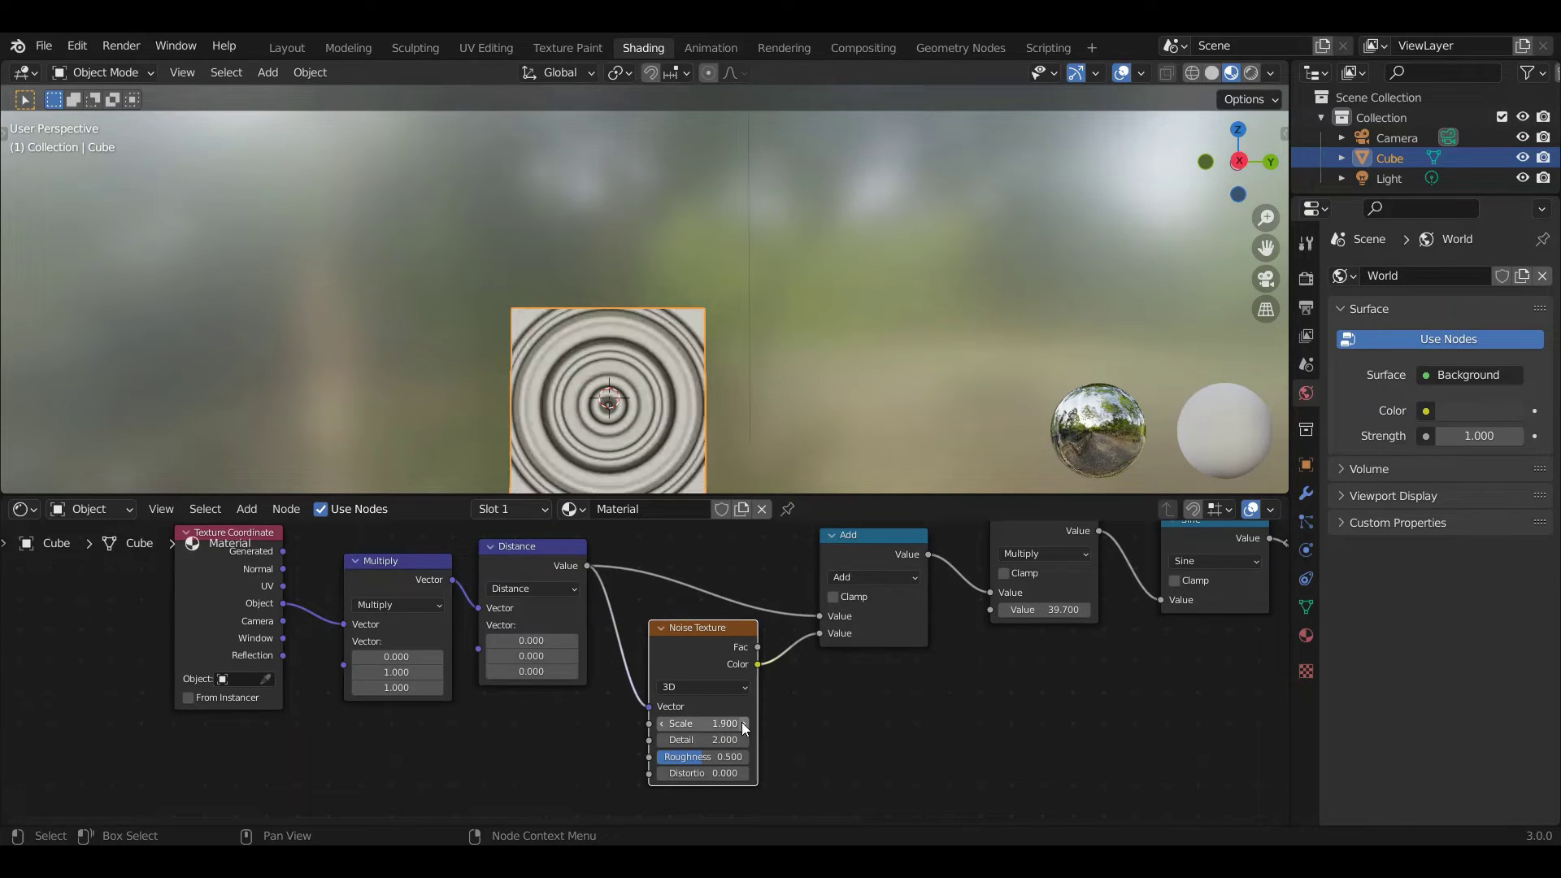
left_click(742, 723)
left_click(742, 722)
left_click(742, 723)
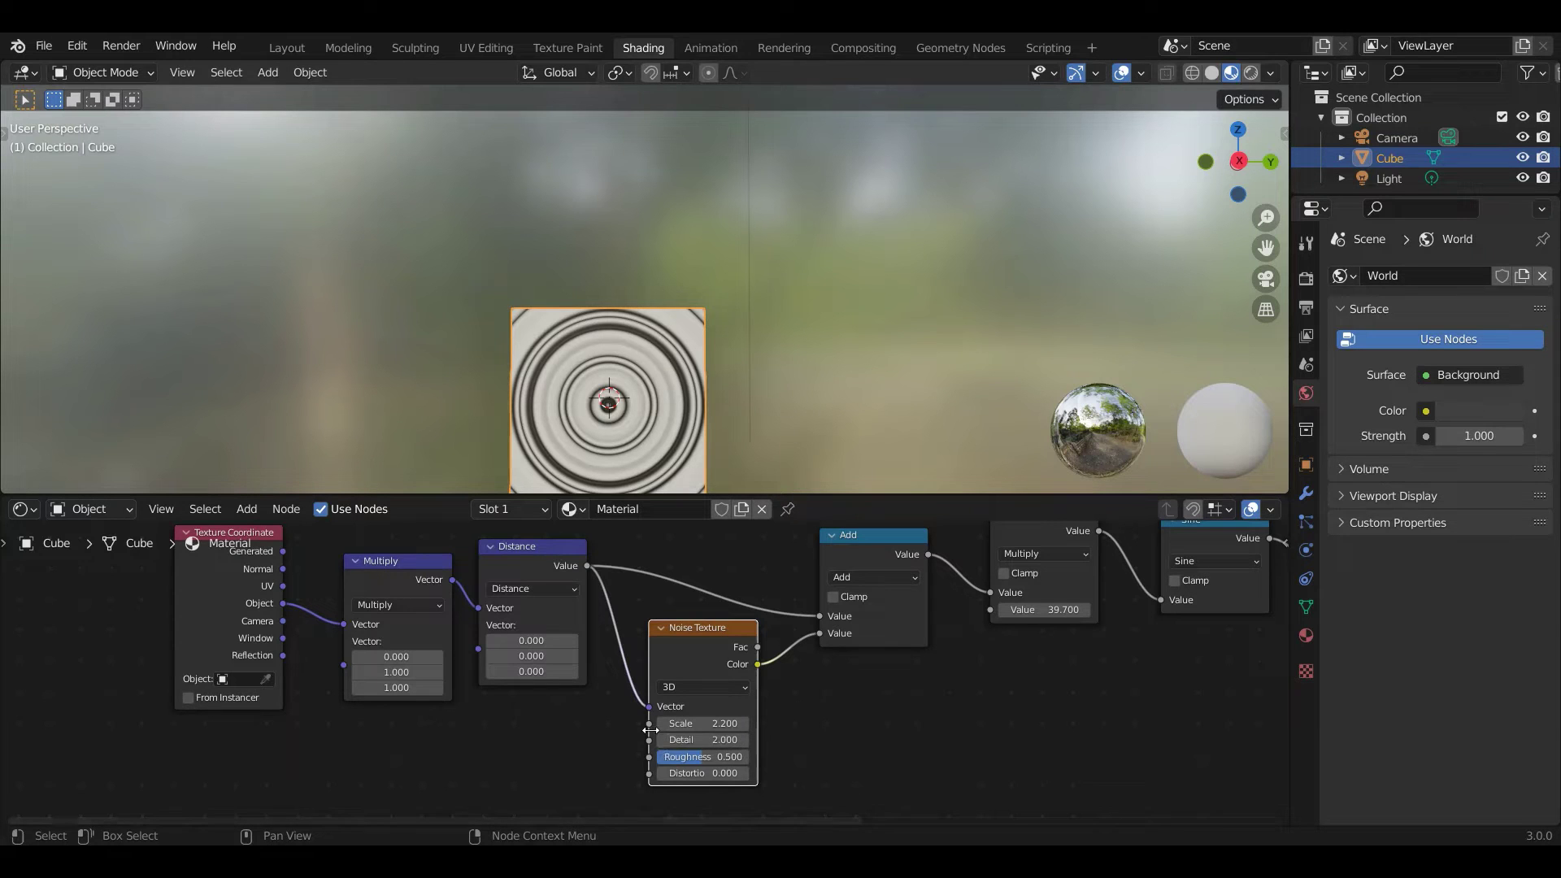
mouse_move(655, 722)
left_mouse_down()
mouse_move(546, 722)
mouse_move(644, 723)
left_mouse_up()
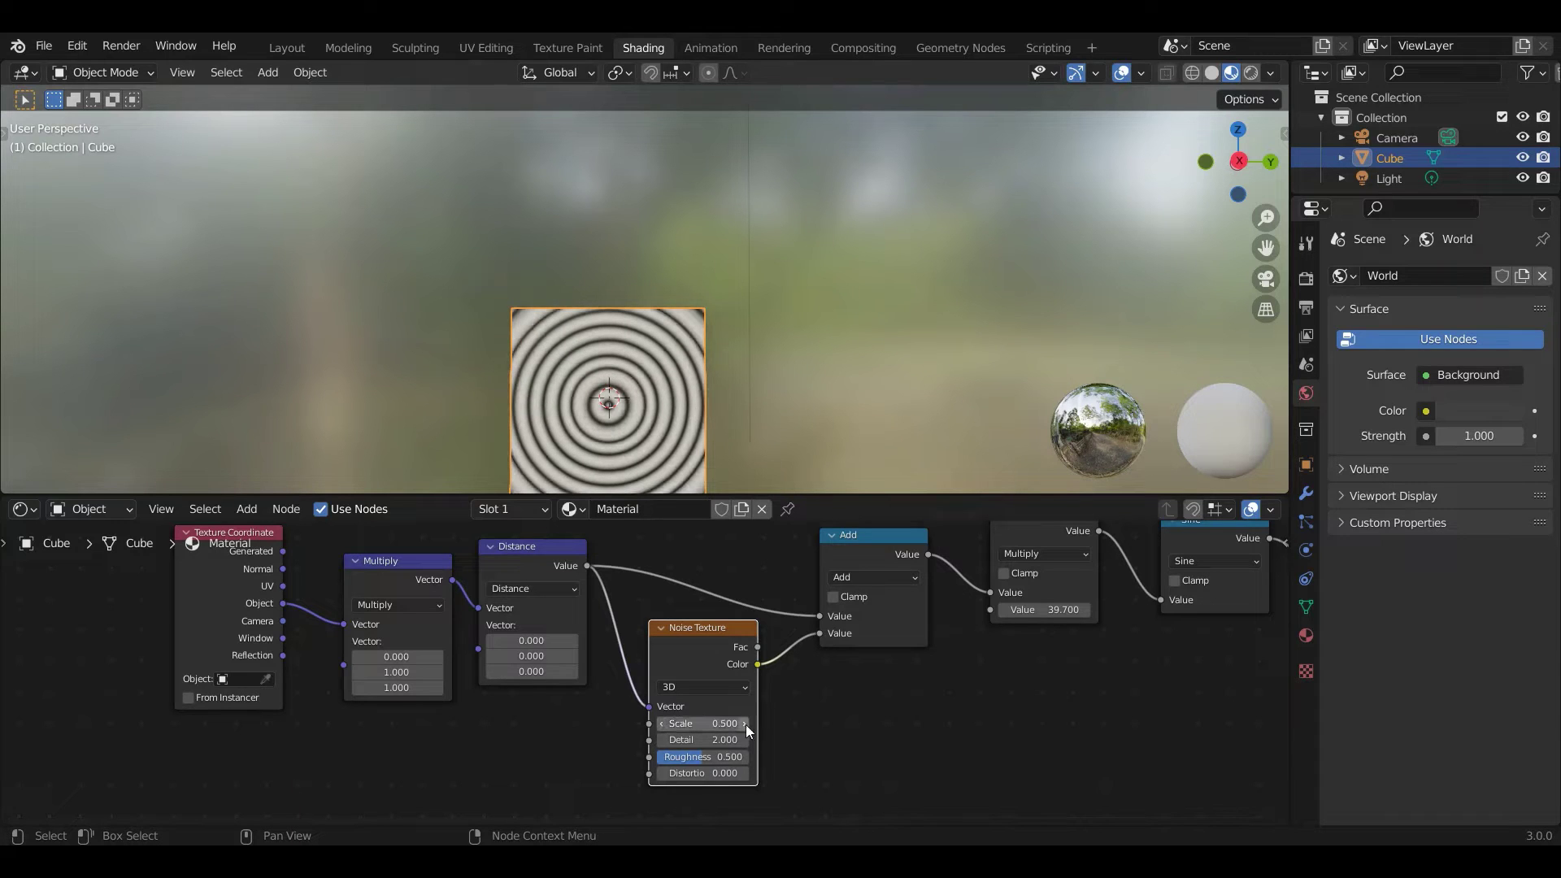
key("ctrl+z")
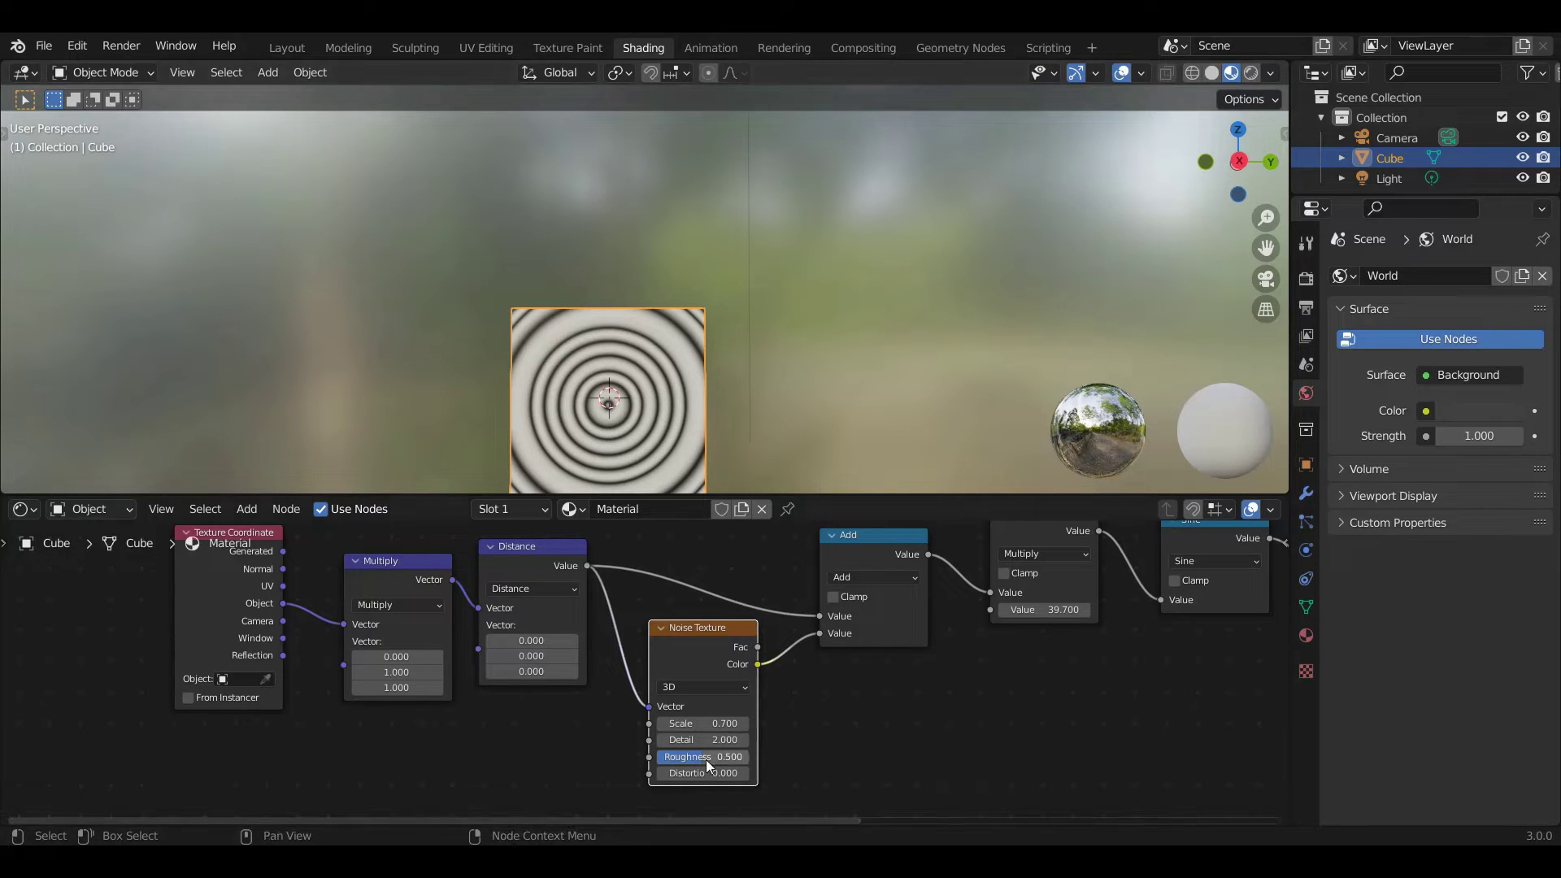
Raise the Noise Texture's Roughness to 1.
left_click_drag(695, 752, 792, 753)
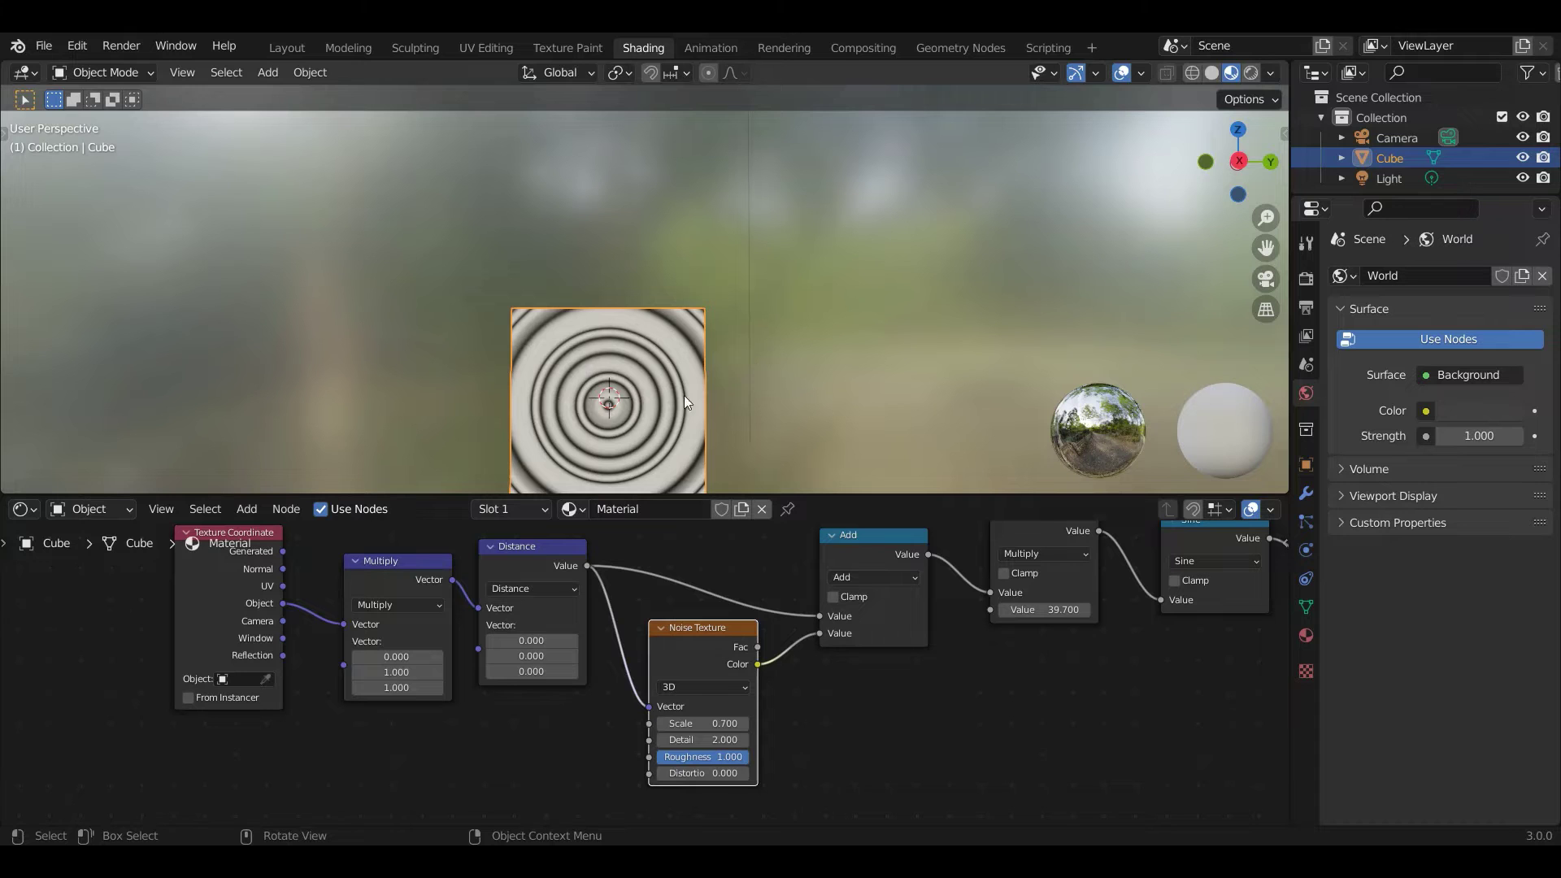
middle_click_drag(670, 389, 622, 364)
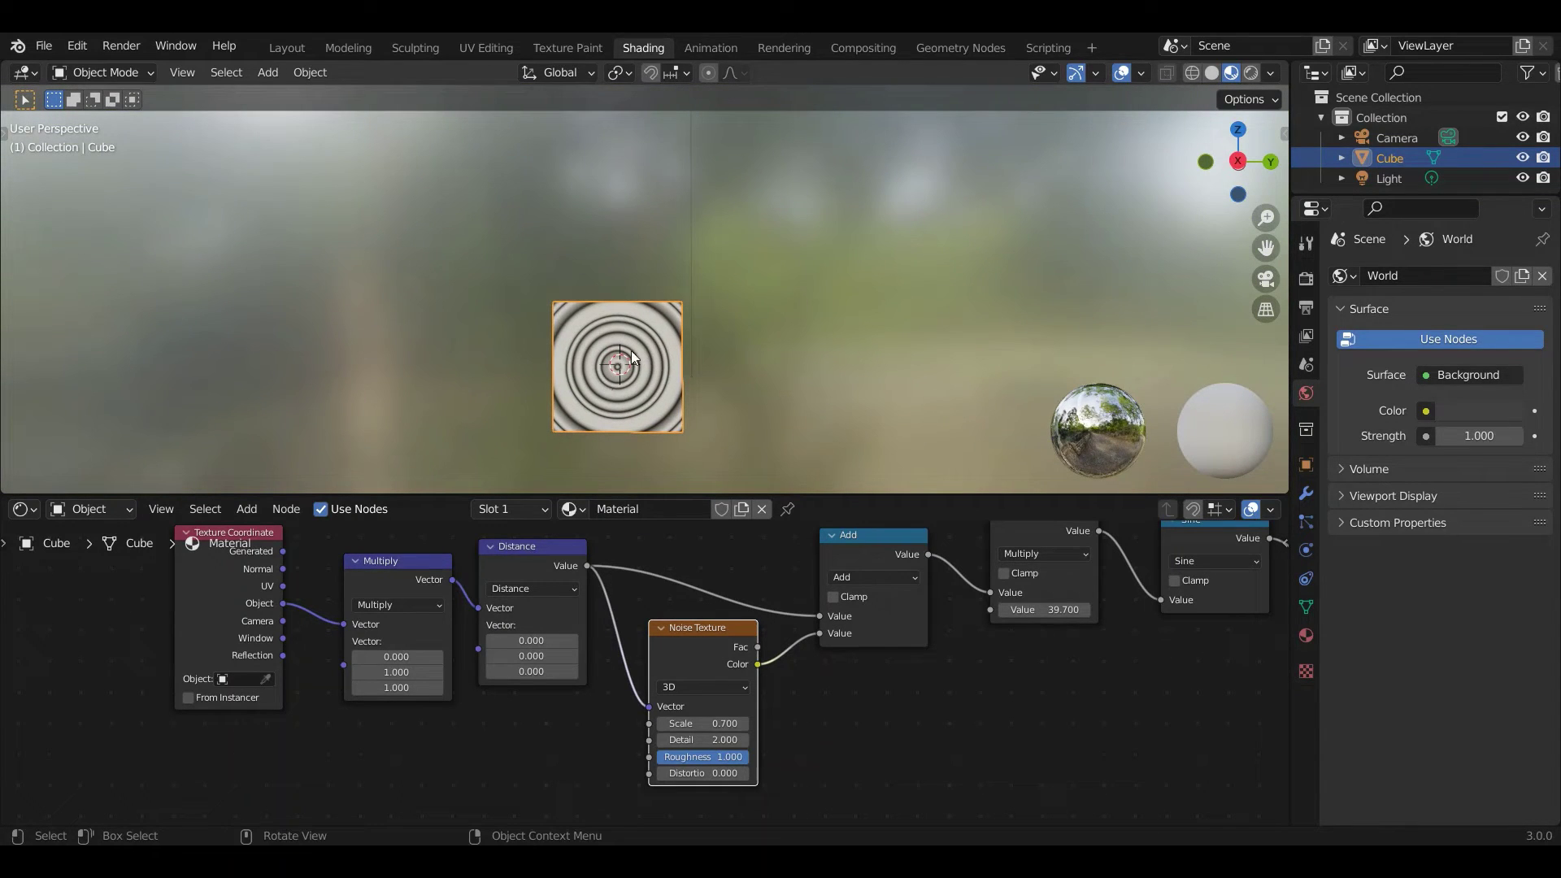
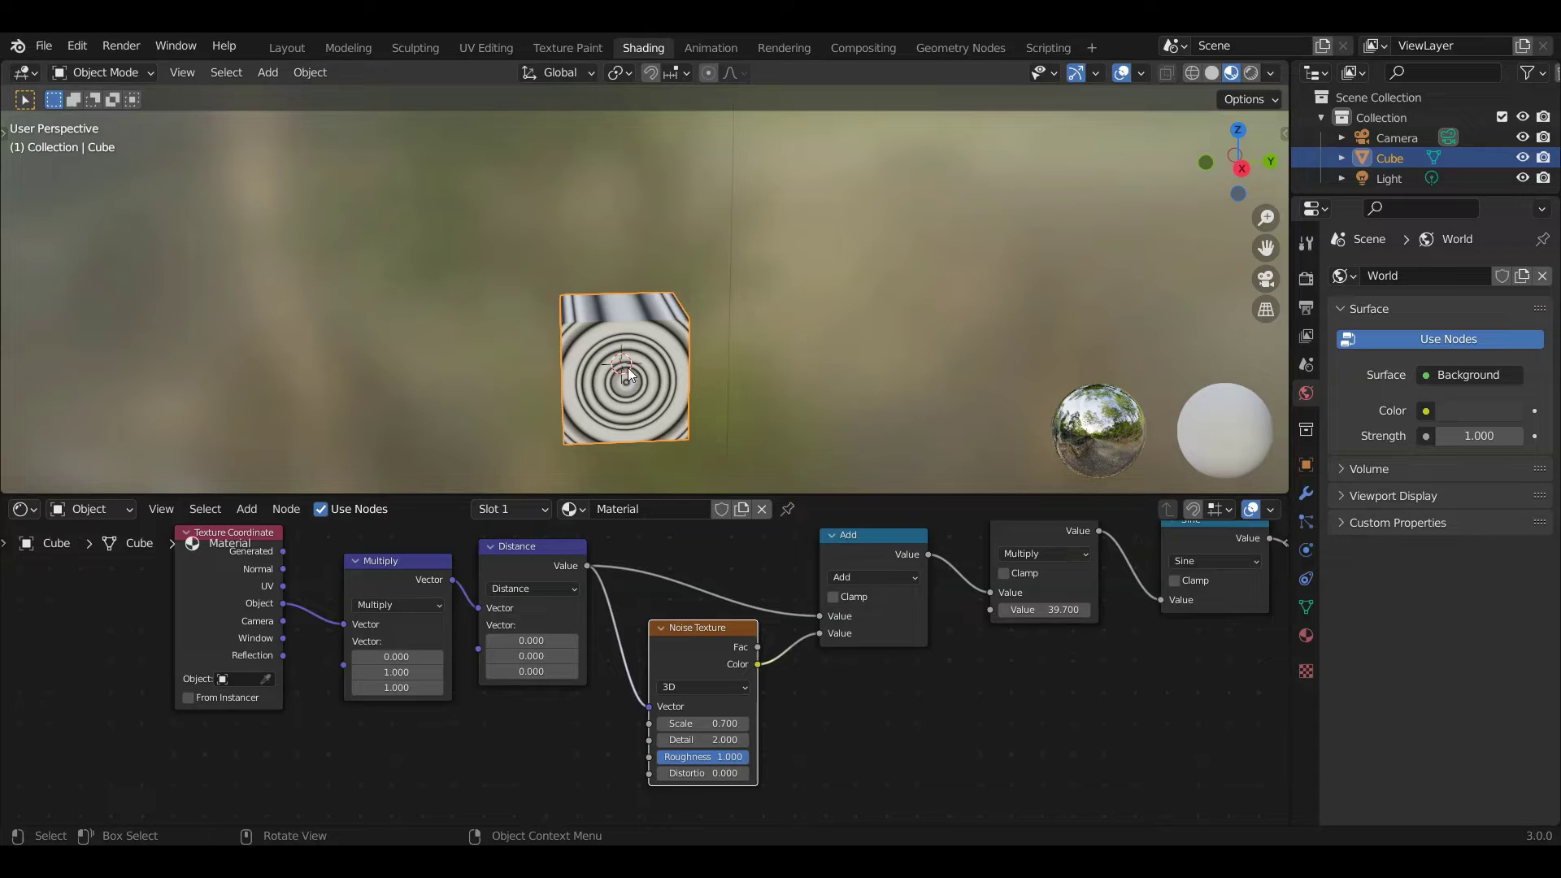
Move Texture Coordinate away from the first Multiply node, add a second Noise Texture between them, and link Object to its Vector.
left_click_drag(262, 538, 77, 620)
middle_click_drag(160, 656, 457, 616)
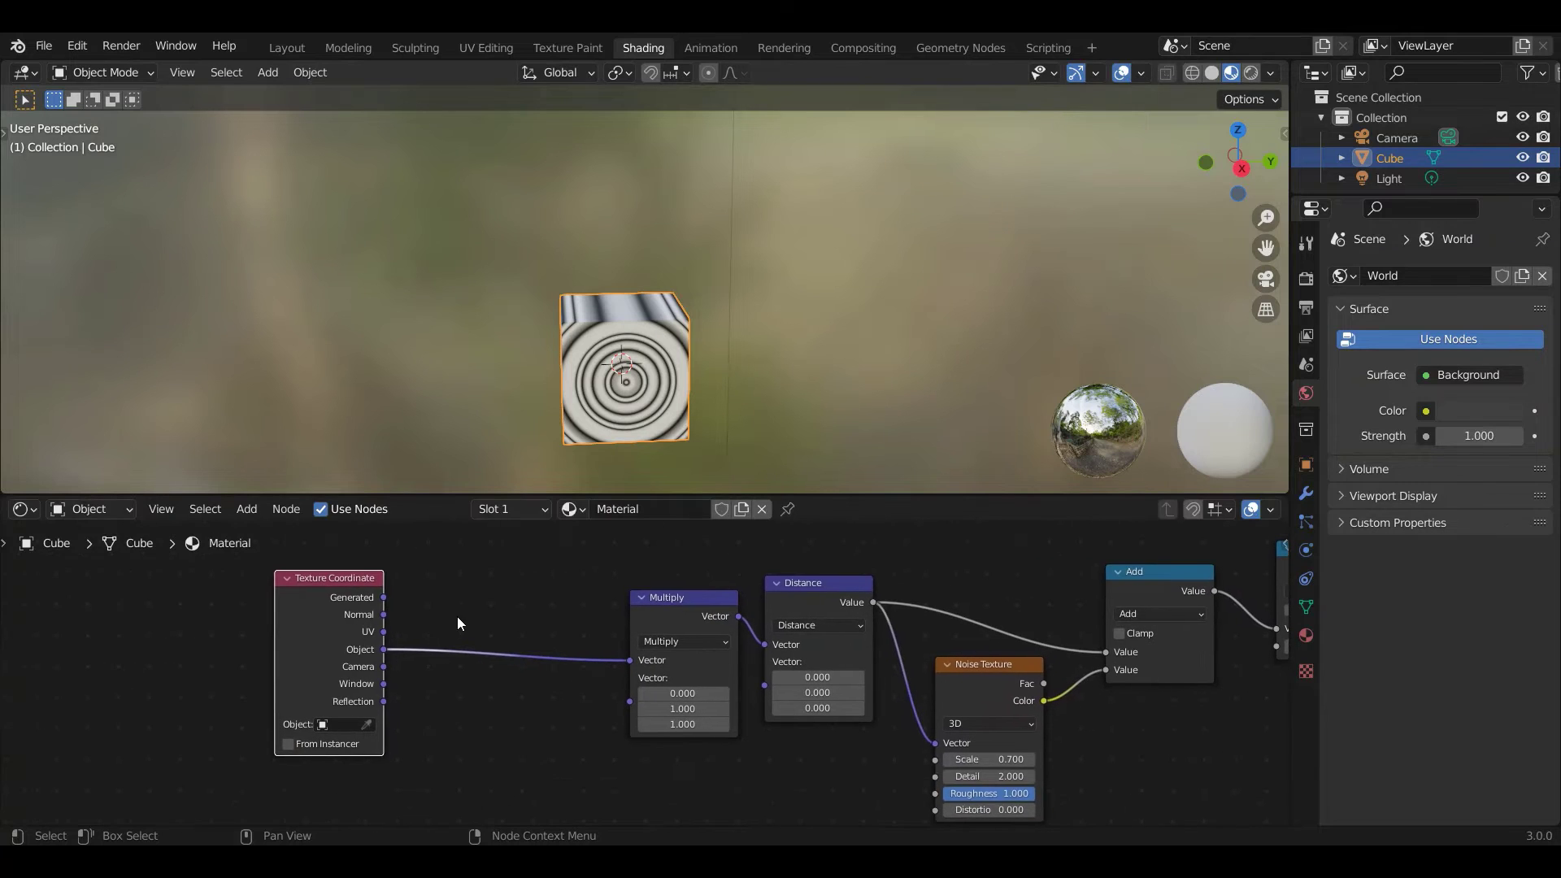
left_click_drag(366, 595, 314, 597)
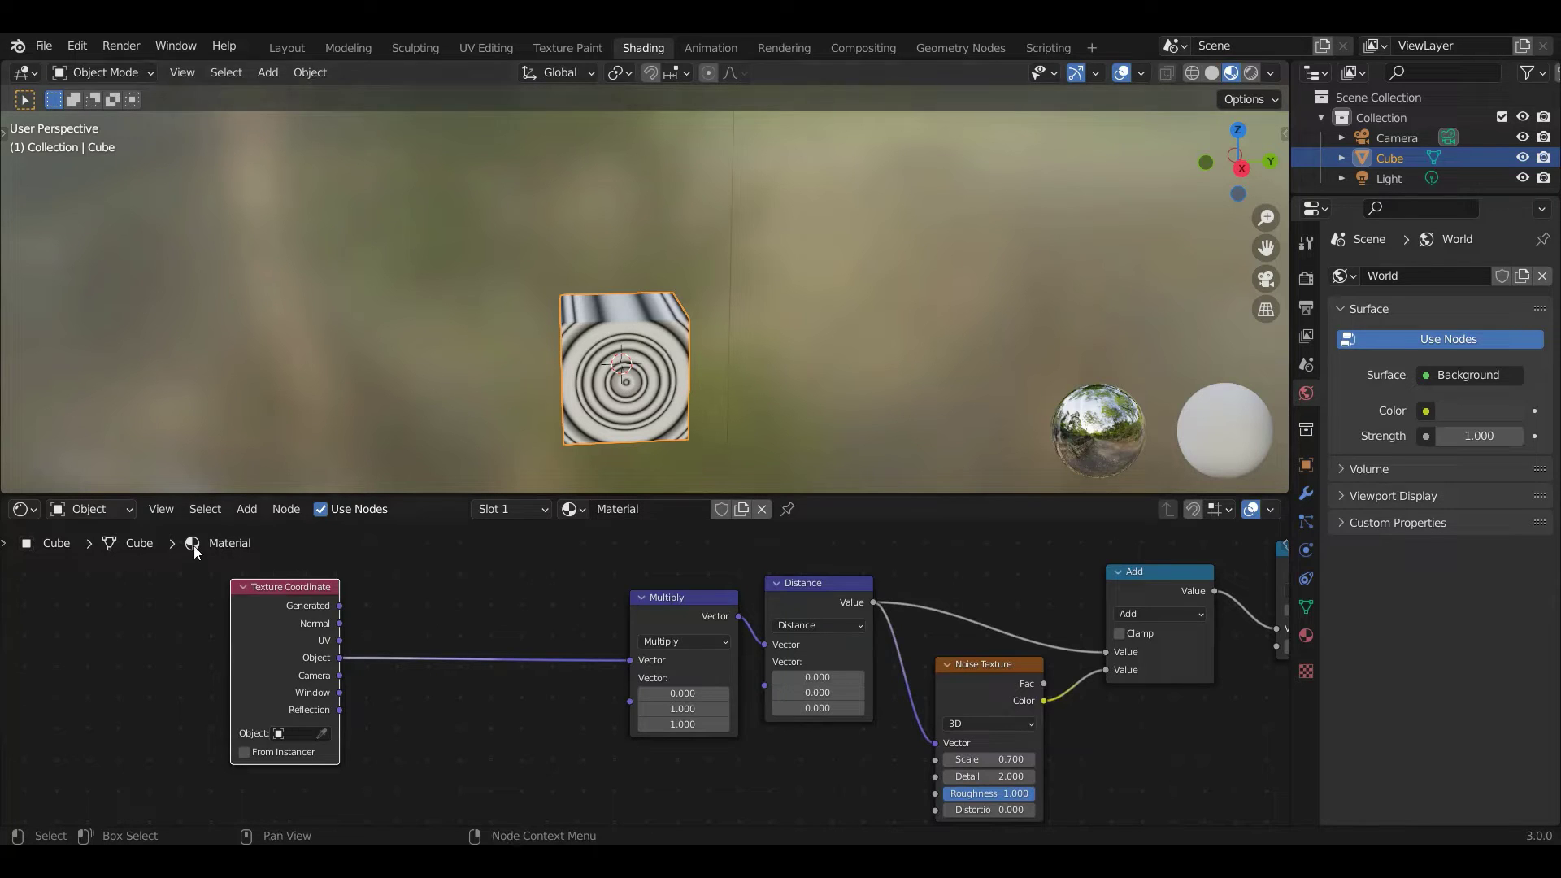
left_click(244, 510)
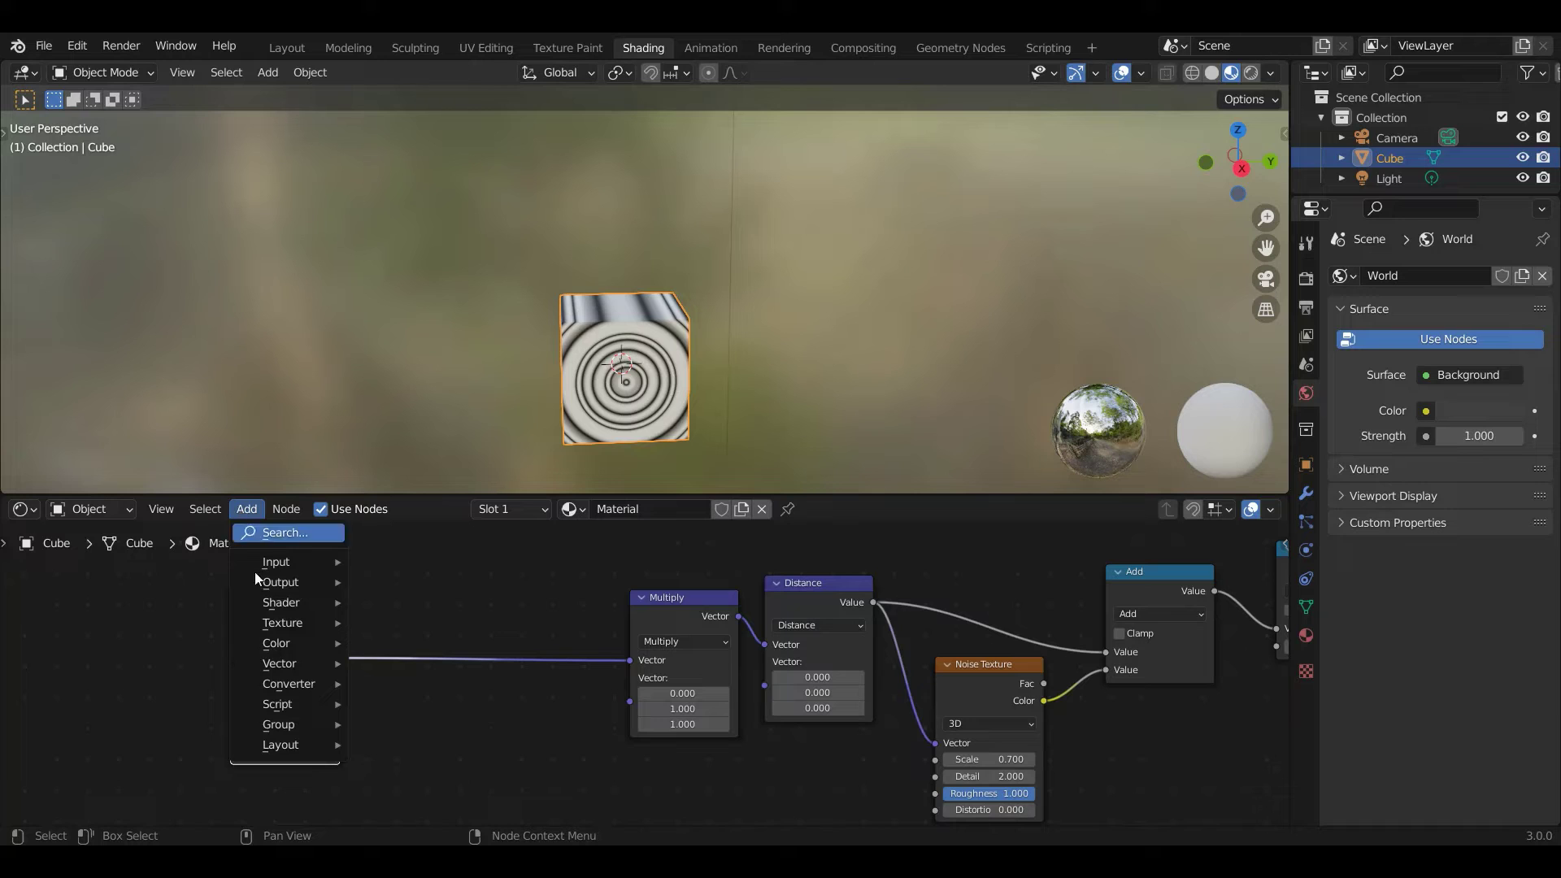
mouse_move(308, 625)
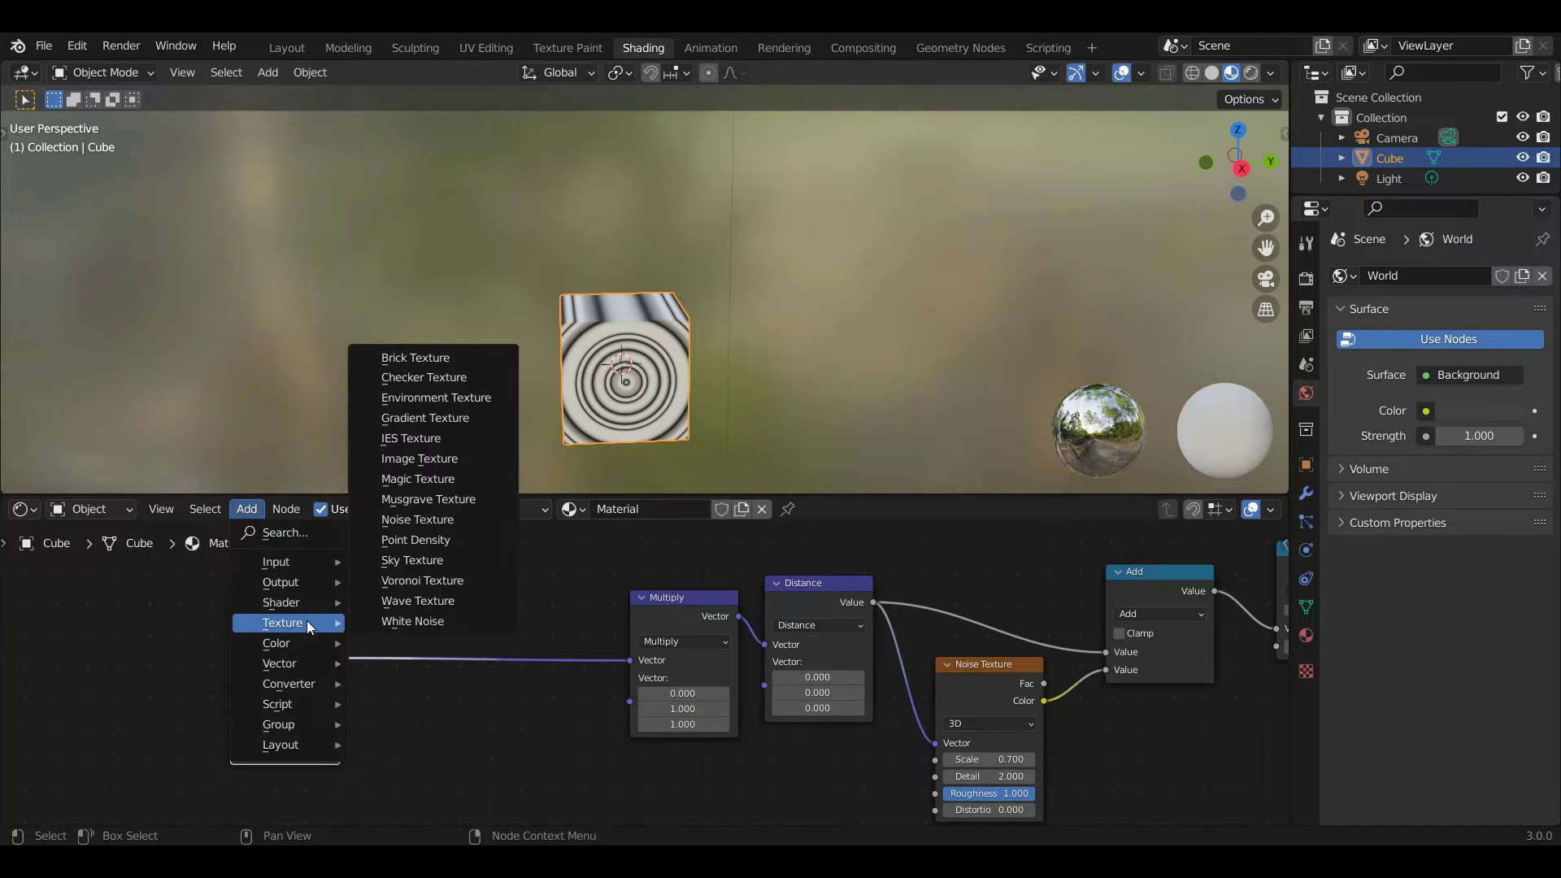
left_click(431, 518)
left_click(423, 676)
left_click_drag(338, 657, 424, 765)
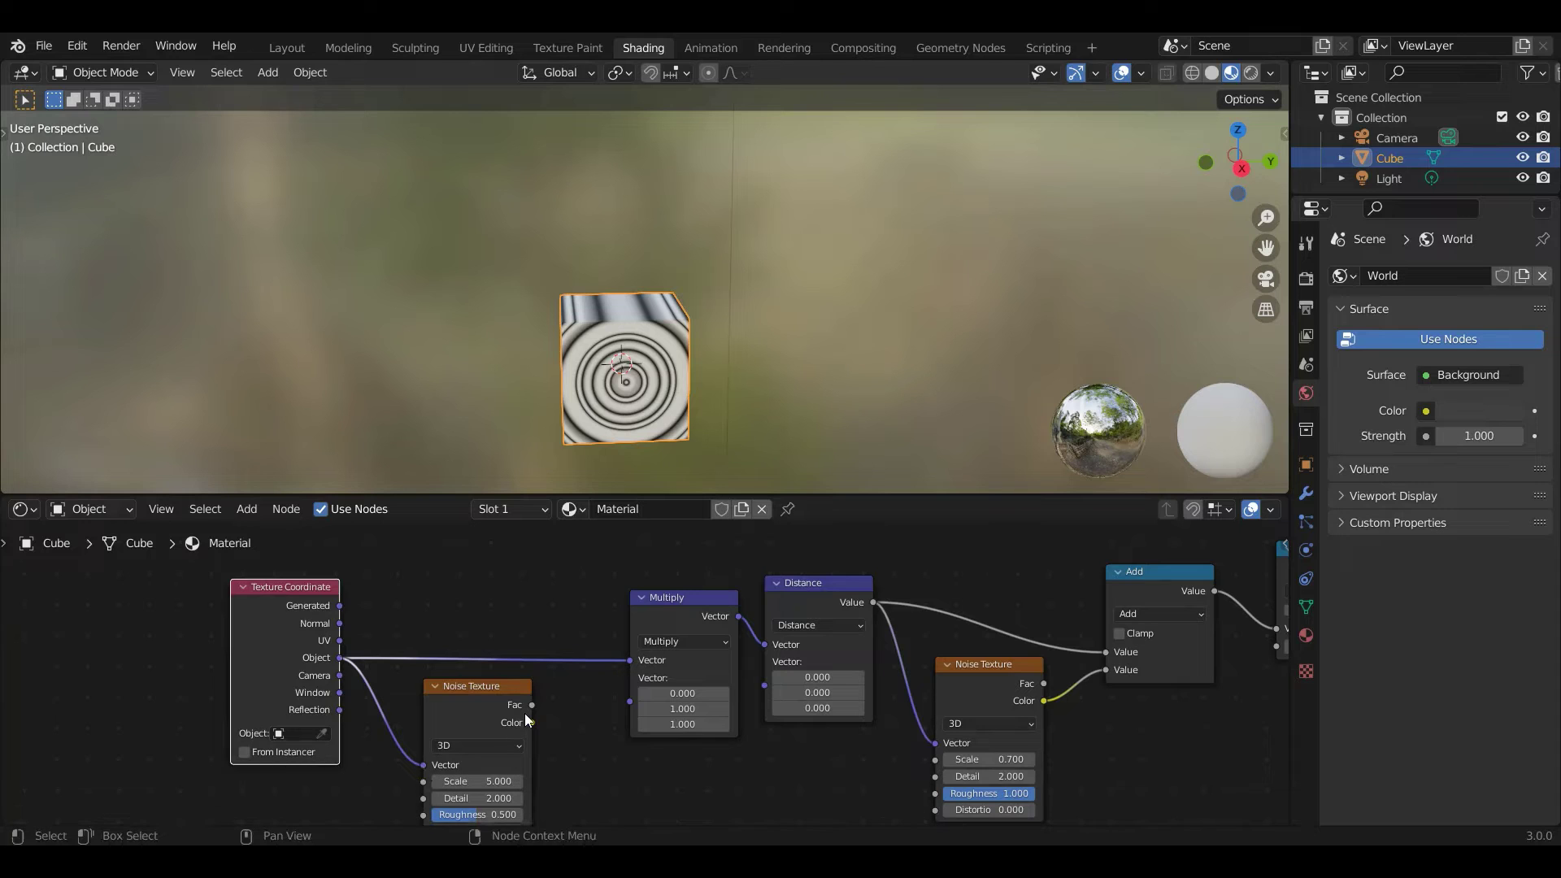
Connect the new Noise Texture's Fac to the first vector input of the Multiply node, replacing the direct Object link.
left_click_drag(532, 704, 631, 681)
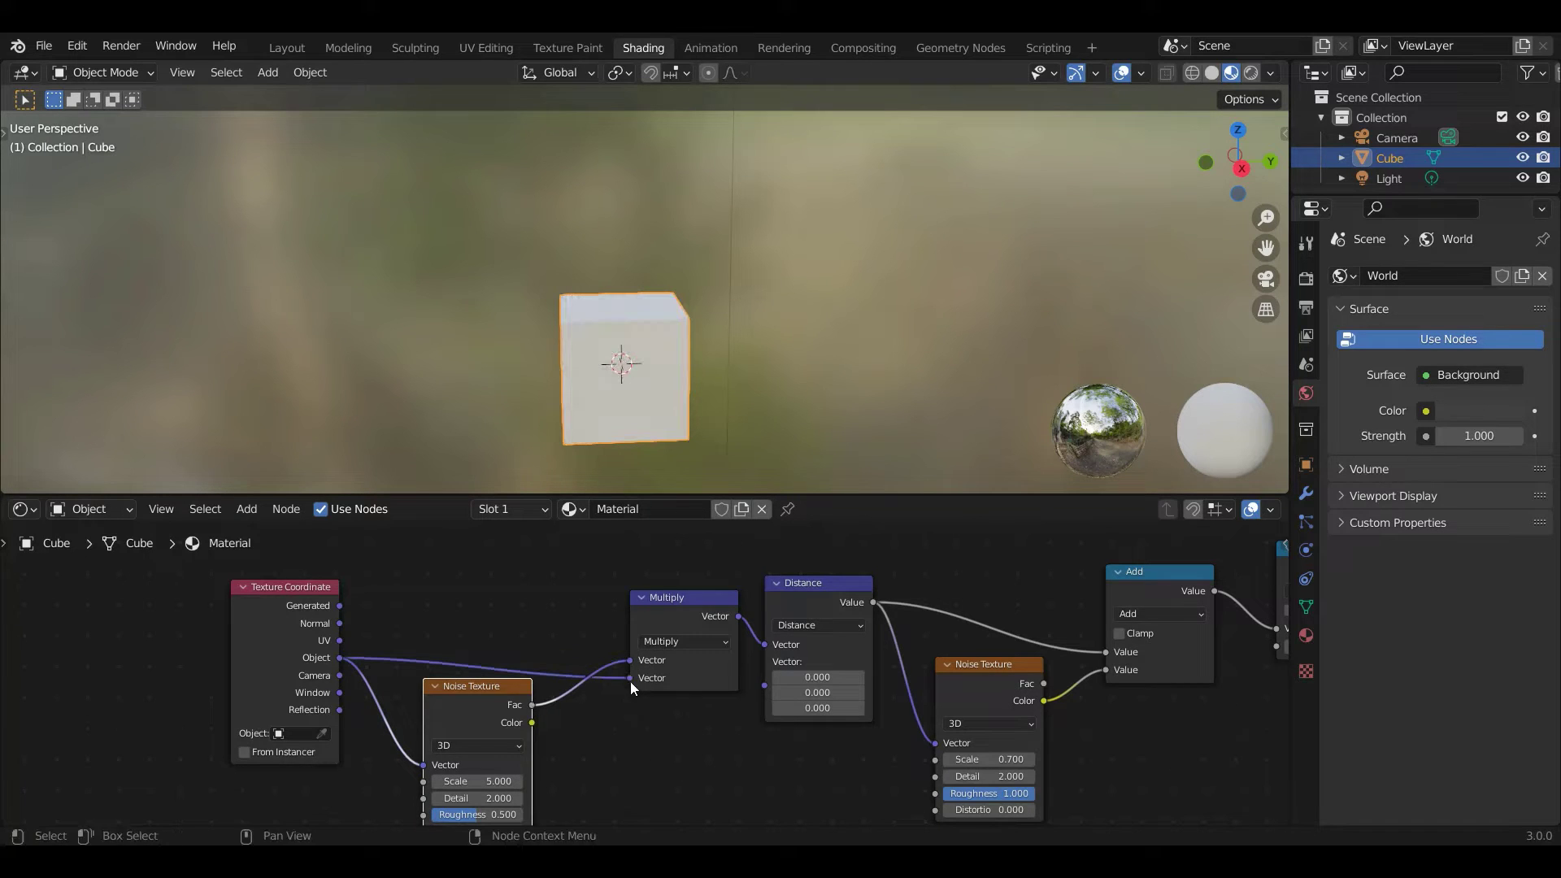
right_click(501, 734)
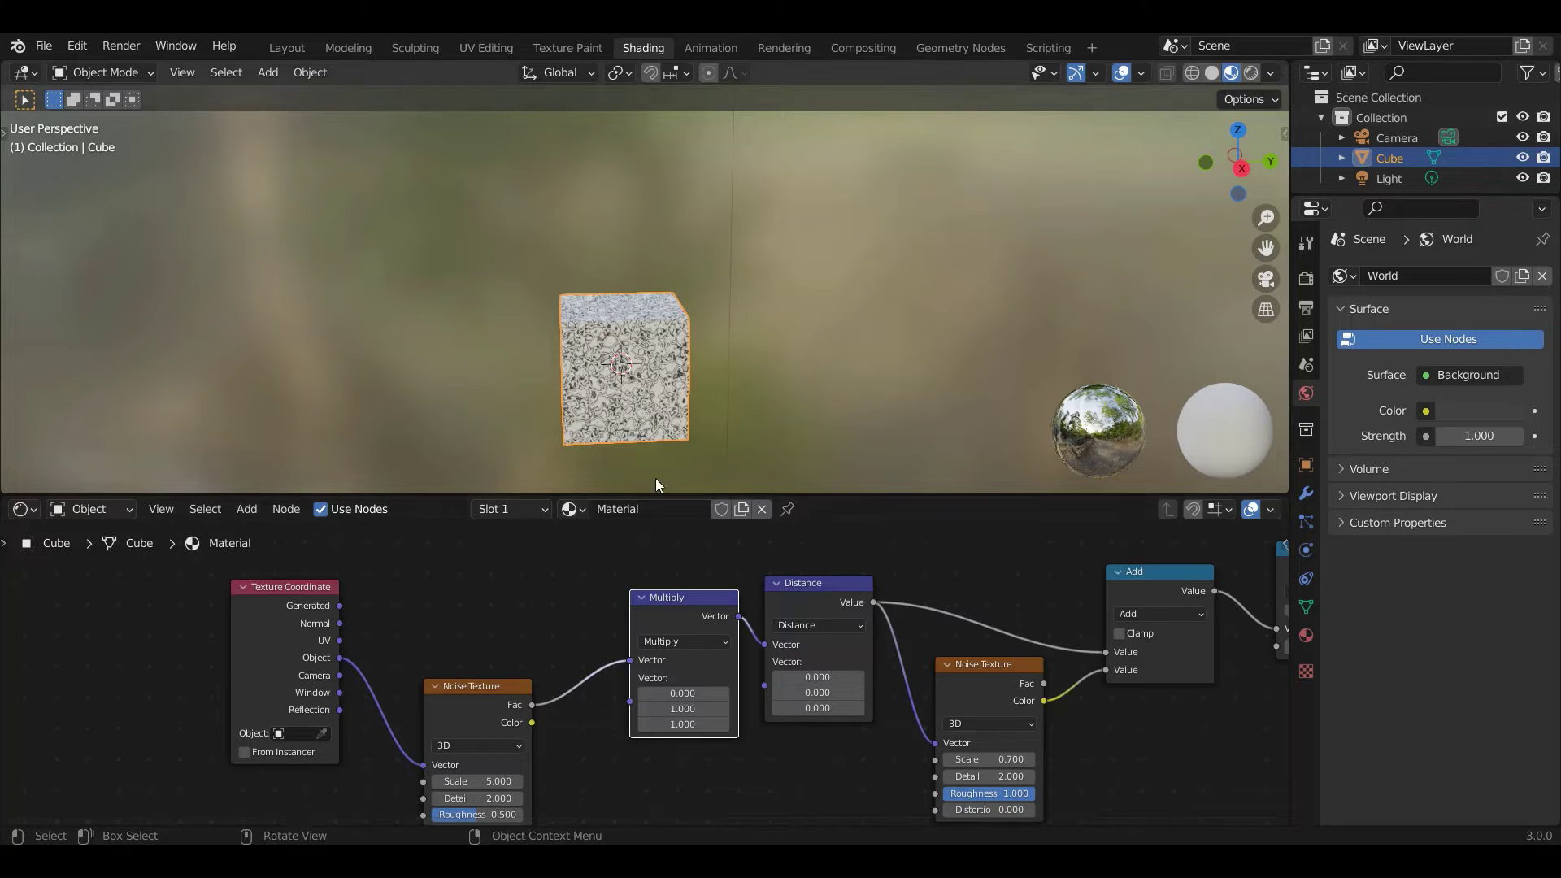
scroll(635, 417, "up", 3)
middle_click_drag(636, 416, 672, 388)
Insert a MixRGB node on the link between the new Noise Texture and the vector Multiply node.
left_click(246, 508)
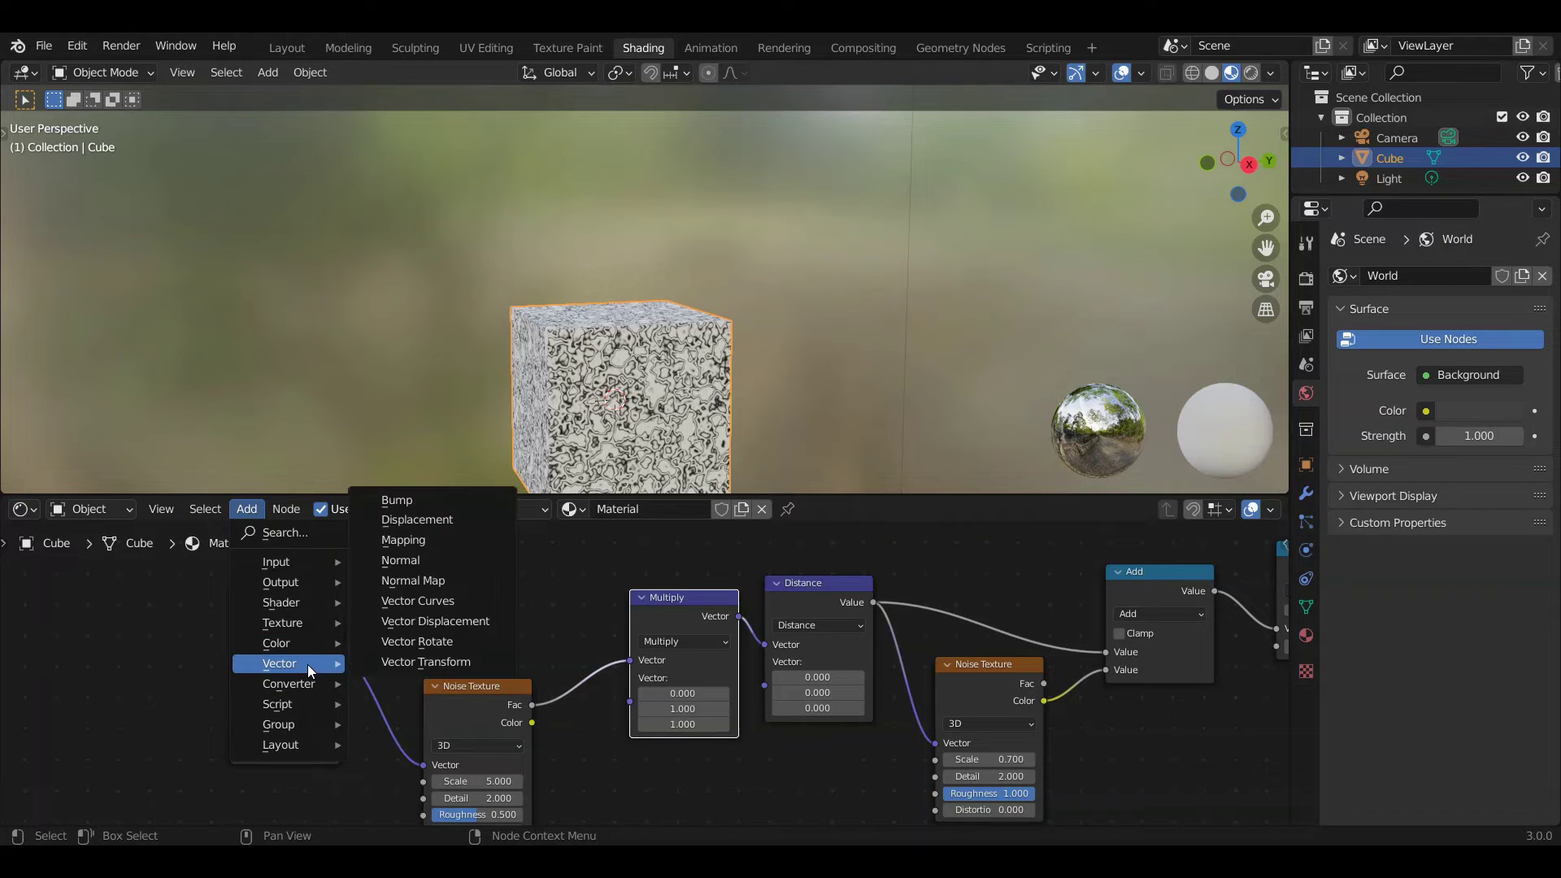
mouse_move(305, 681)
mouse_move(291, 639)
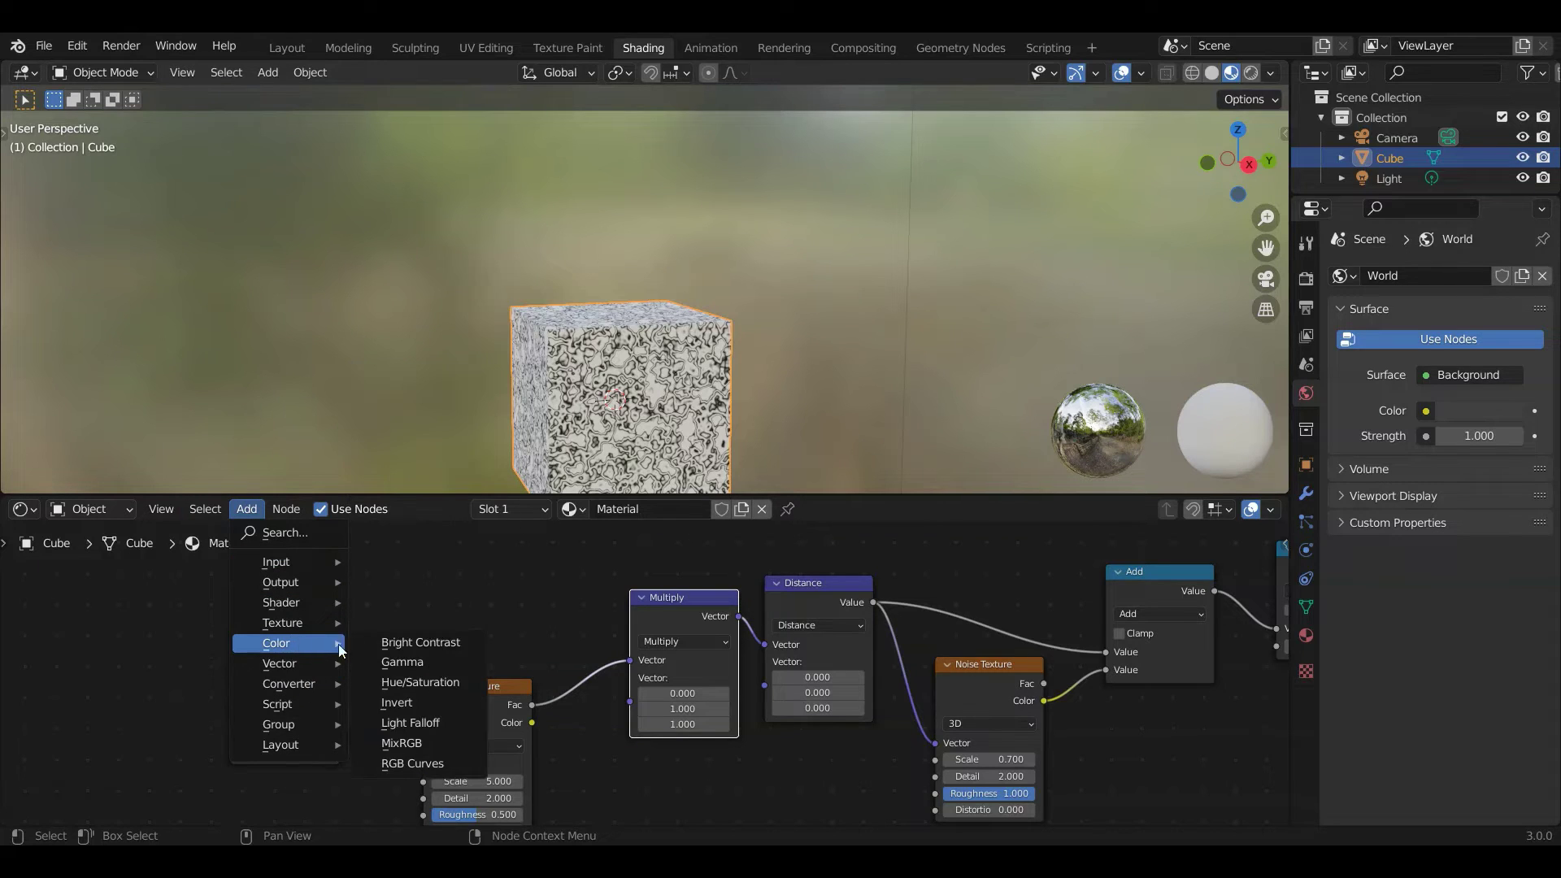
left_click(436, 745)
left_click(553, 675)
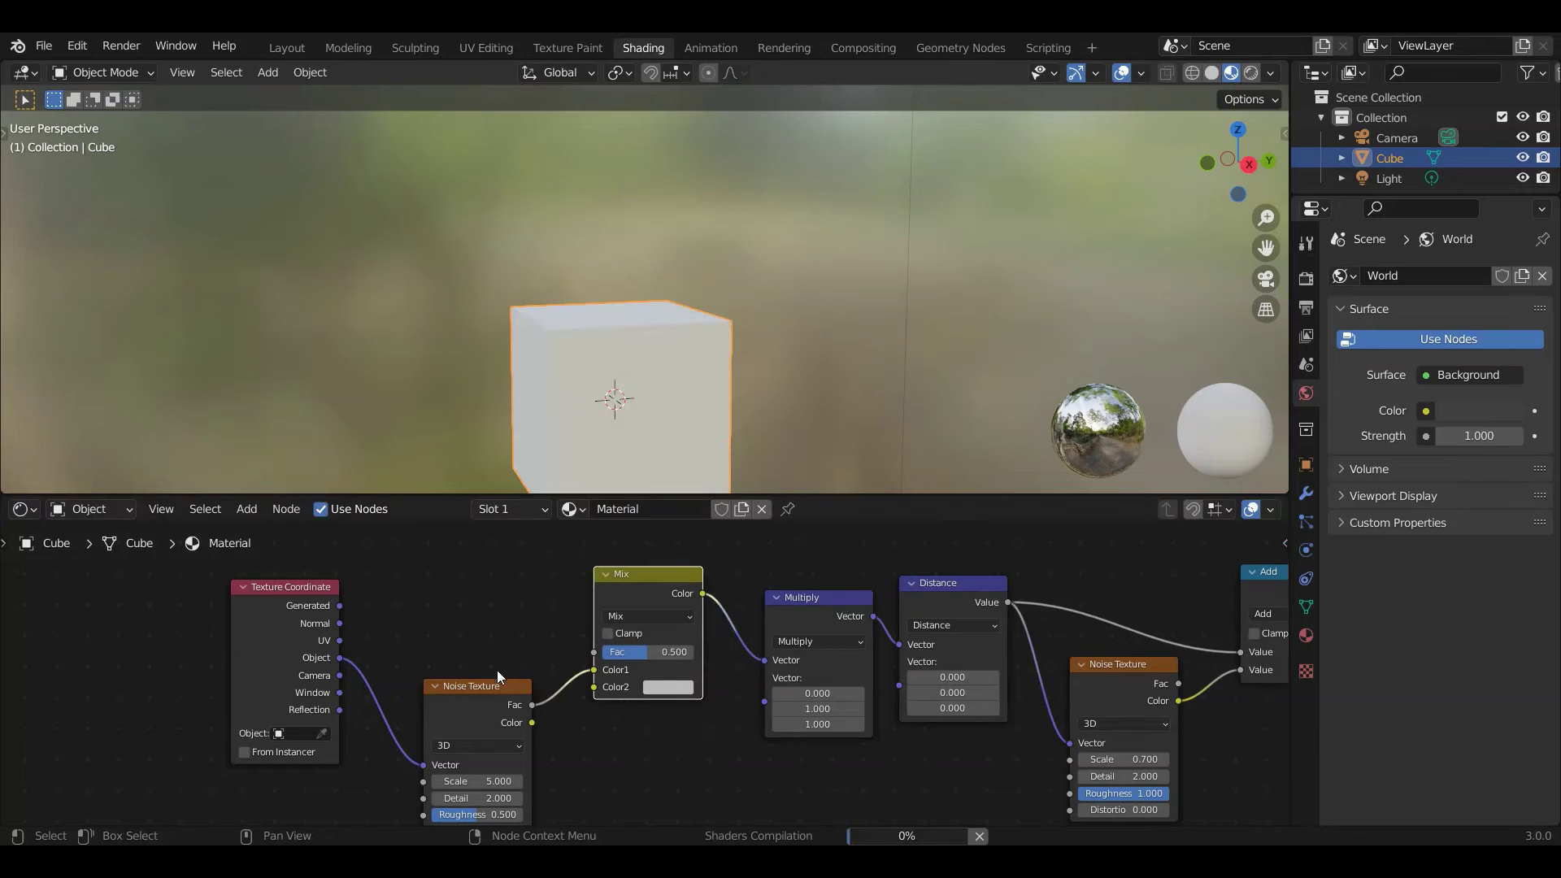
Route the noise Fac to the Mix node's Color2 and Object to Color1, and set the mix factor to 0.14.
left_click_drag(594, 669, 342, 665)
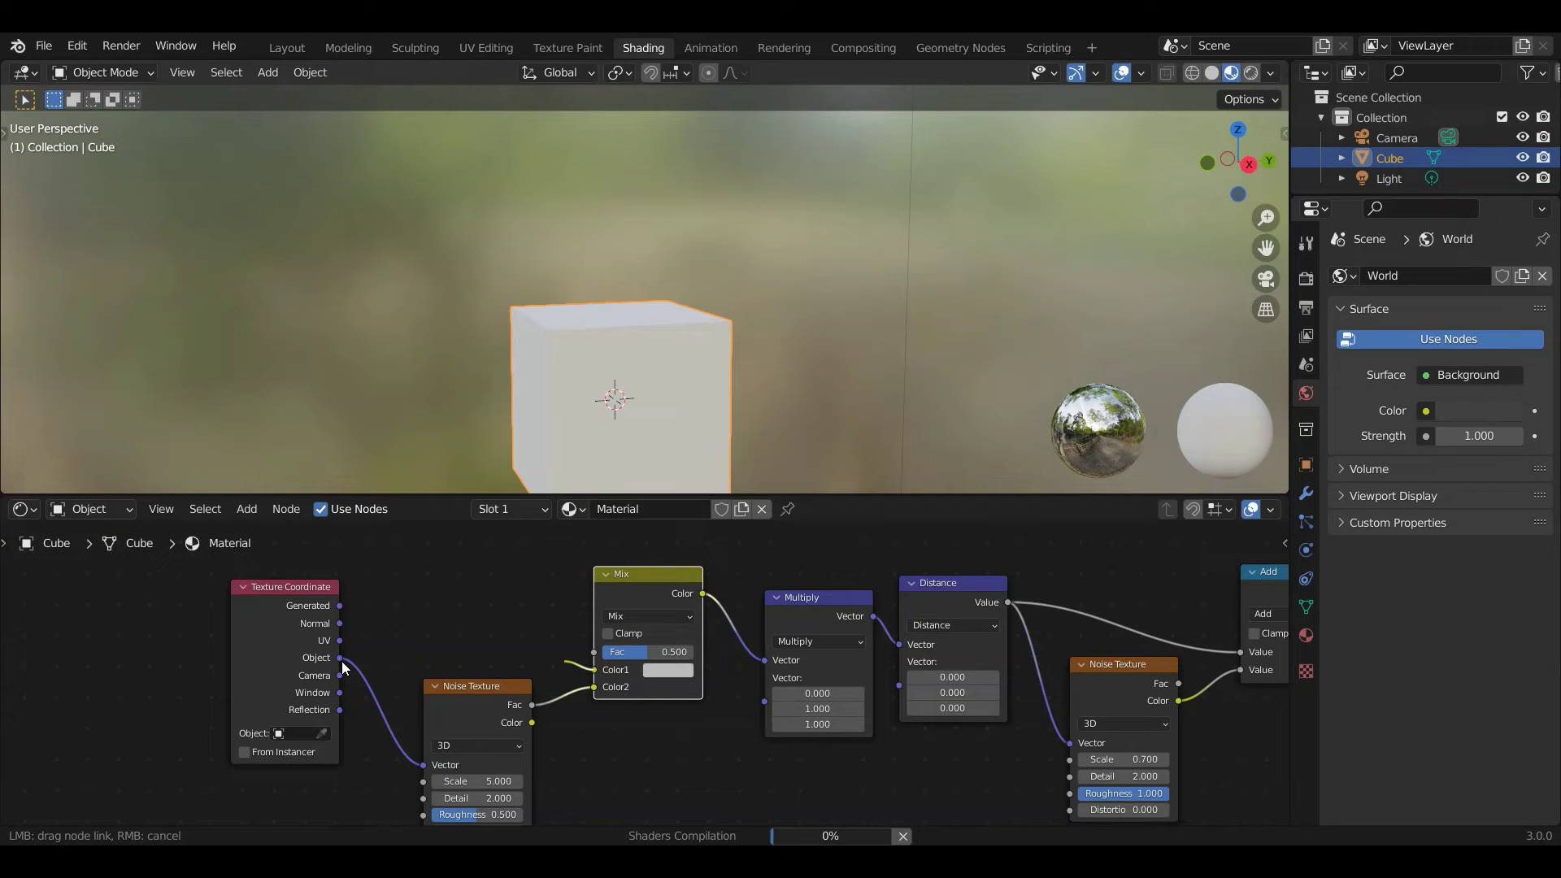
left_click_drag(343, 667, 341, 658)
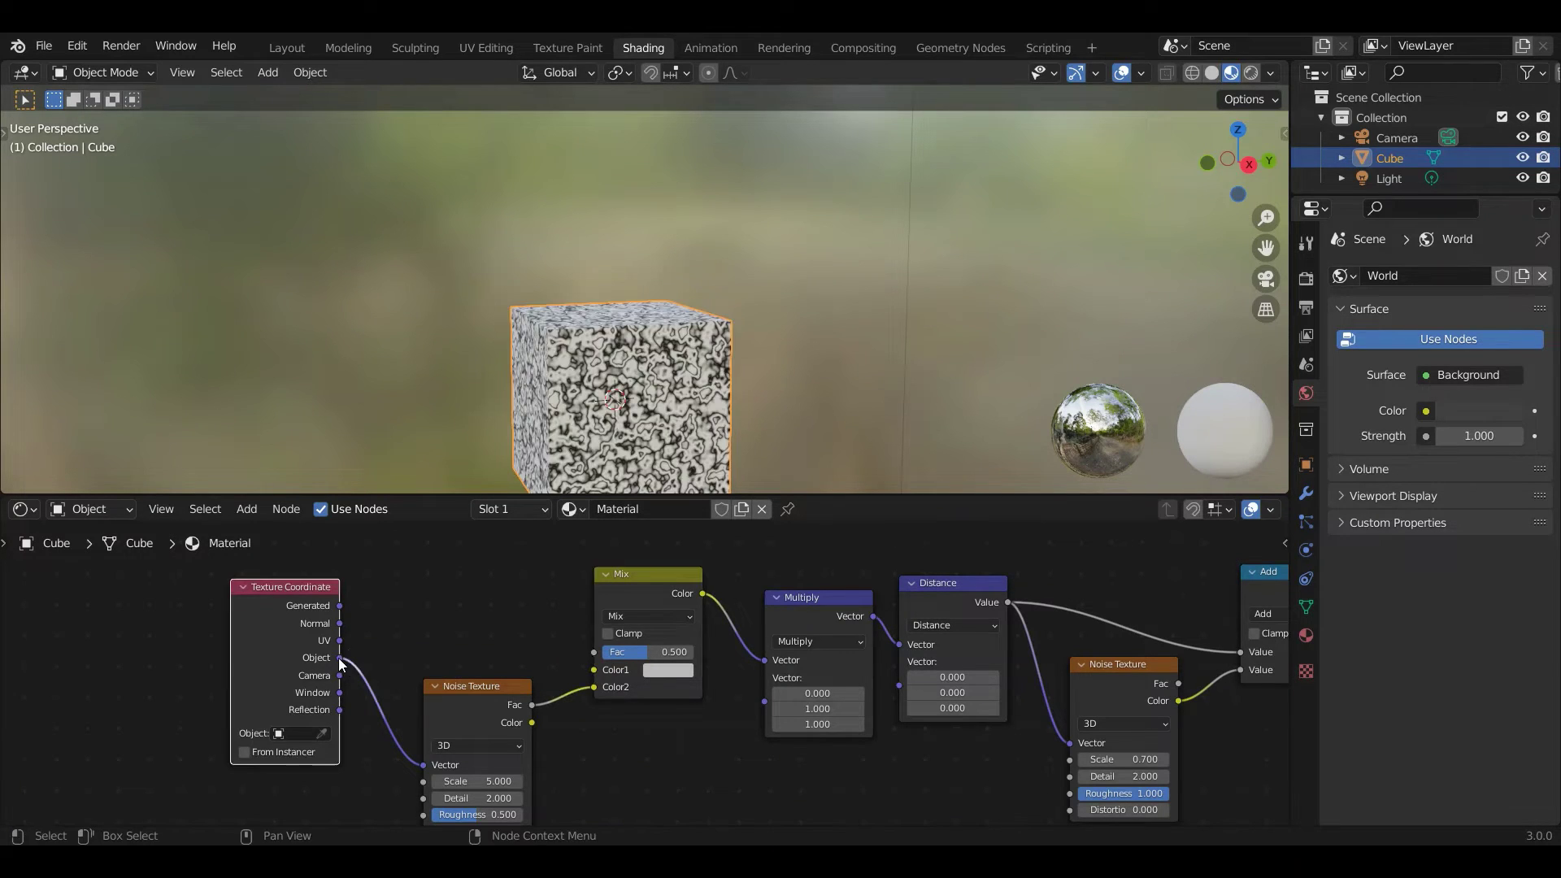
mouse_move(594, 669)
left_mouse_down()
mouse_move(695, 652)
mouse_move(602, 652)
mouse_move(615, 652)
left_mouse_up()
middle_click_drag(696, 427, 658, 451)
scroll(683, 715, "down", 4)
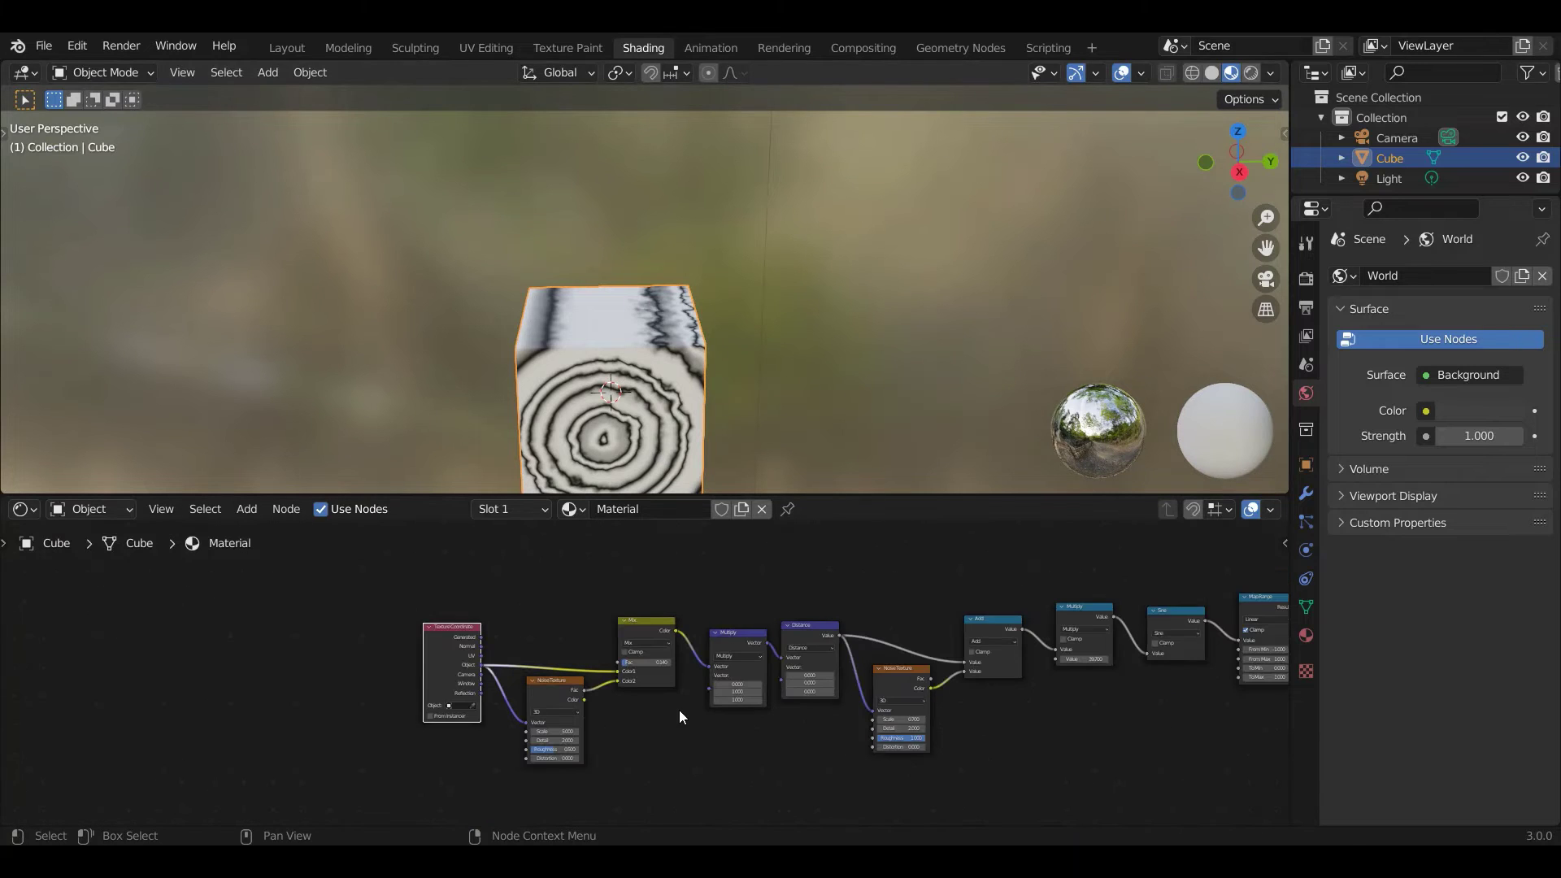
Set the value of the Multiply node before Sine to 92.8 for denser rings.
middle_click_drag(951, 761, 704, 731)
scroll(732, 715, "up", 3)
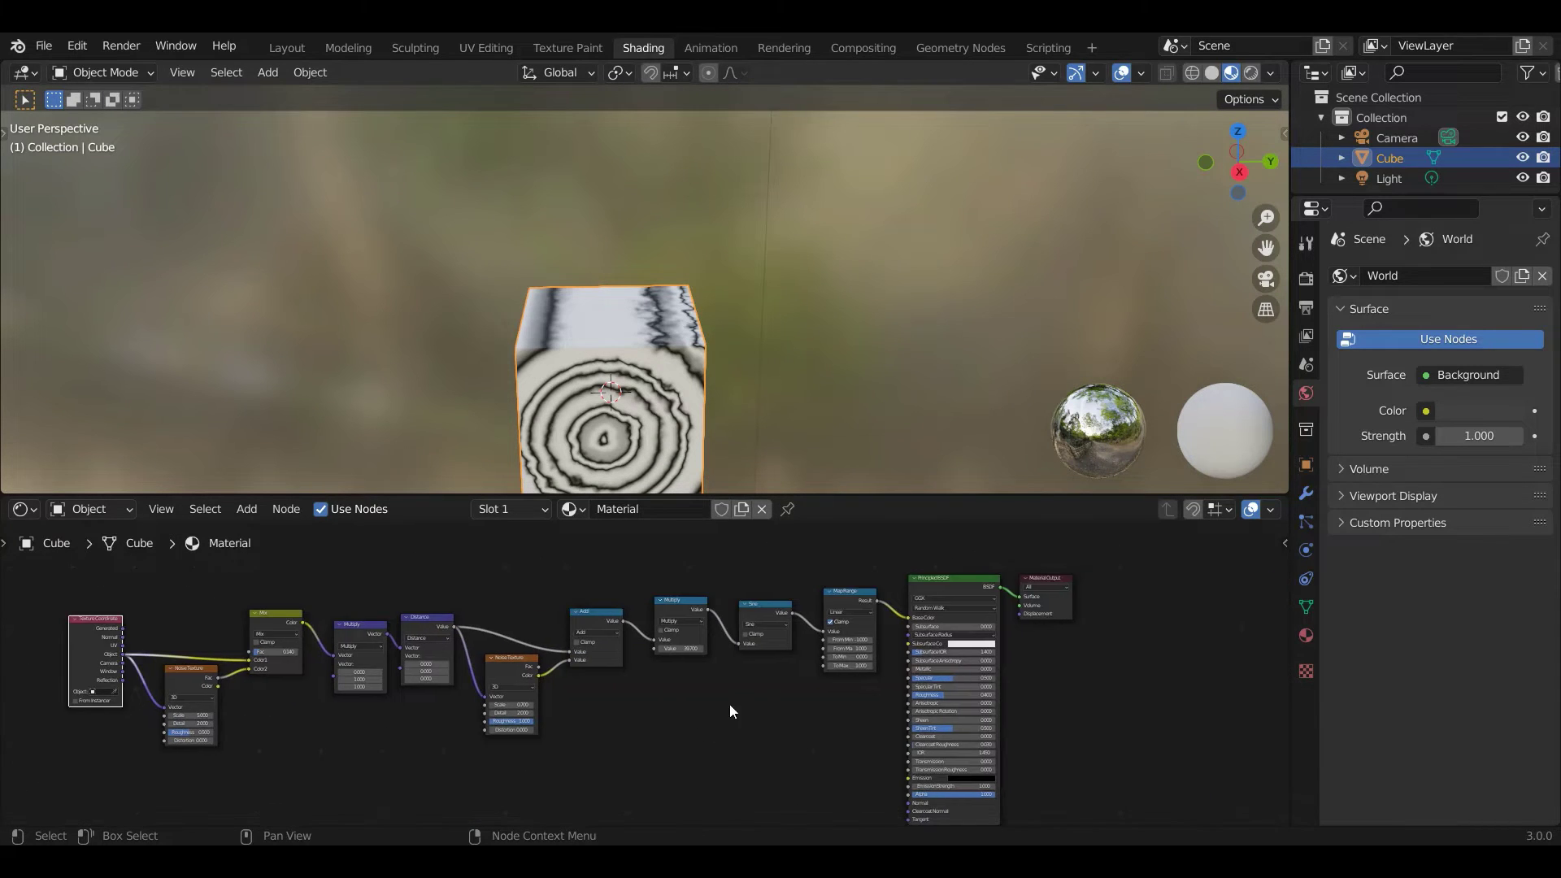
scroll(779, 670, "up", 1)
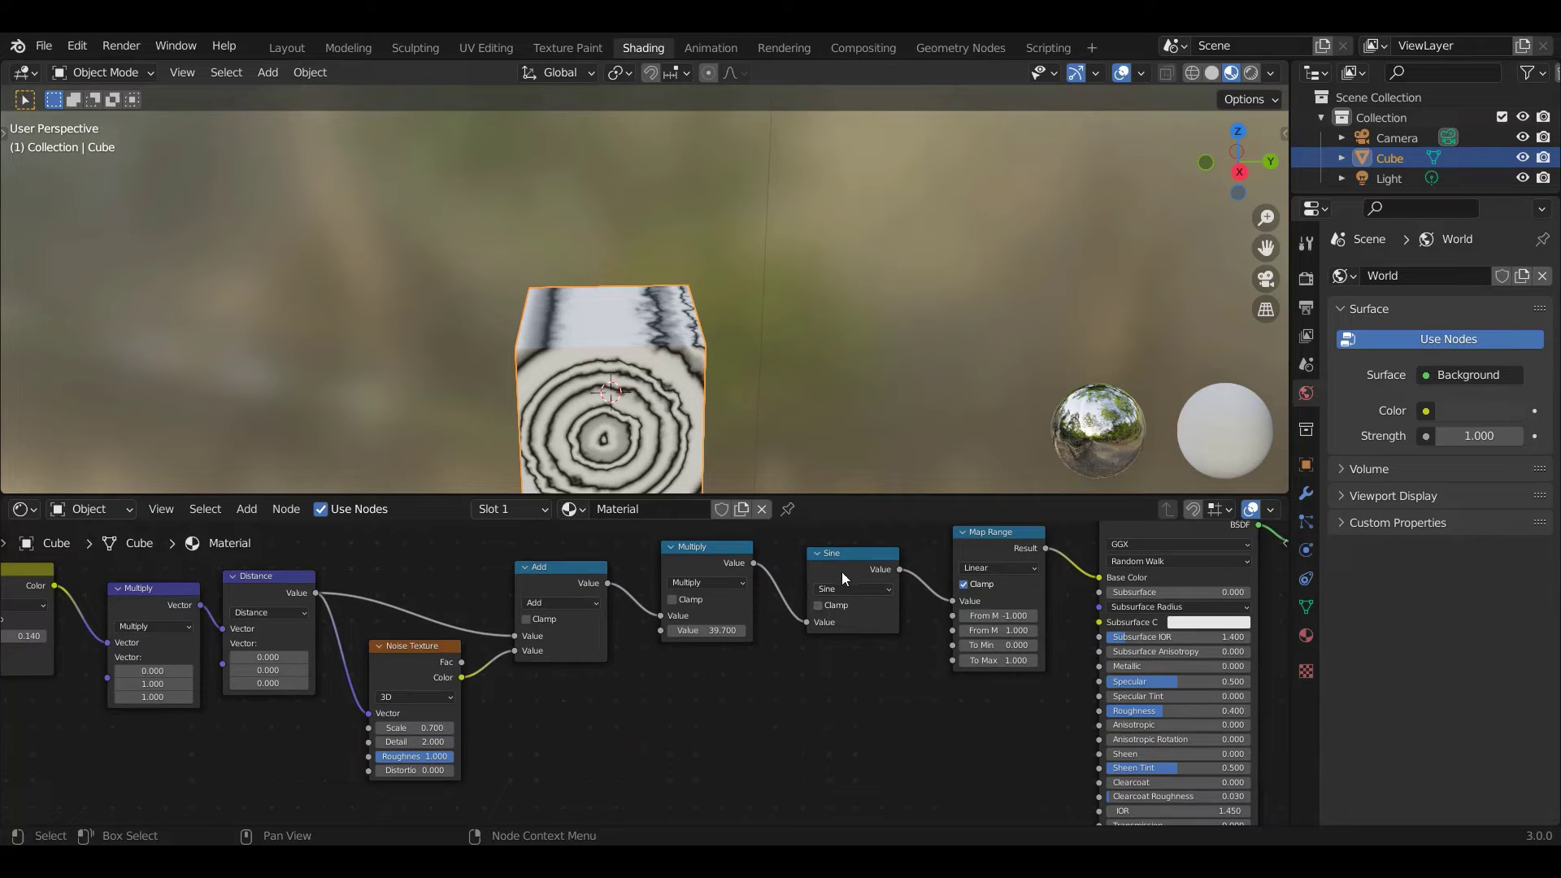
left_click_drag(704, 630, 760, 630)
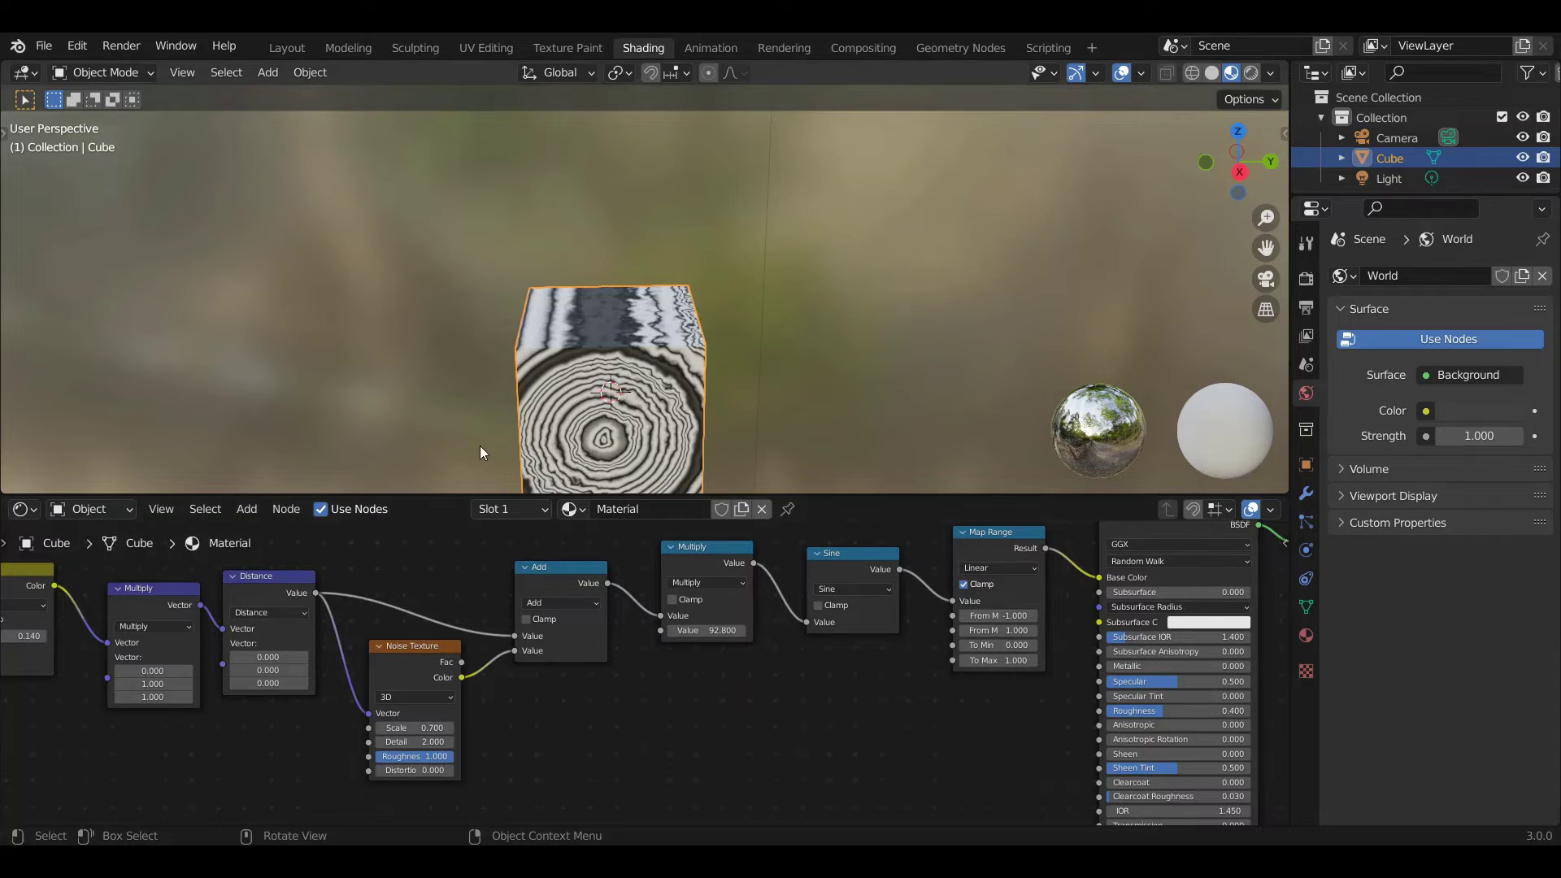
middle_click_drag(480, 446, 707, 281)
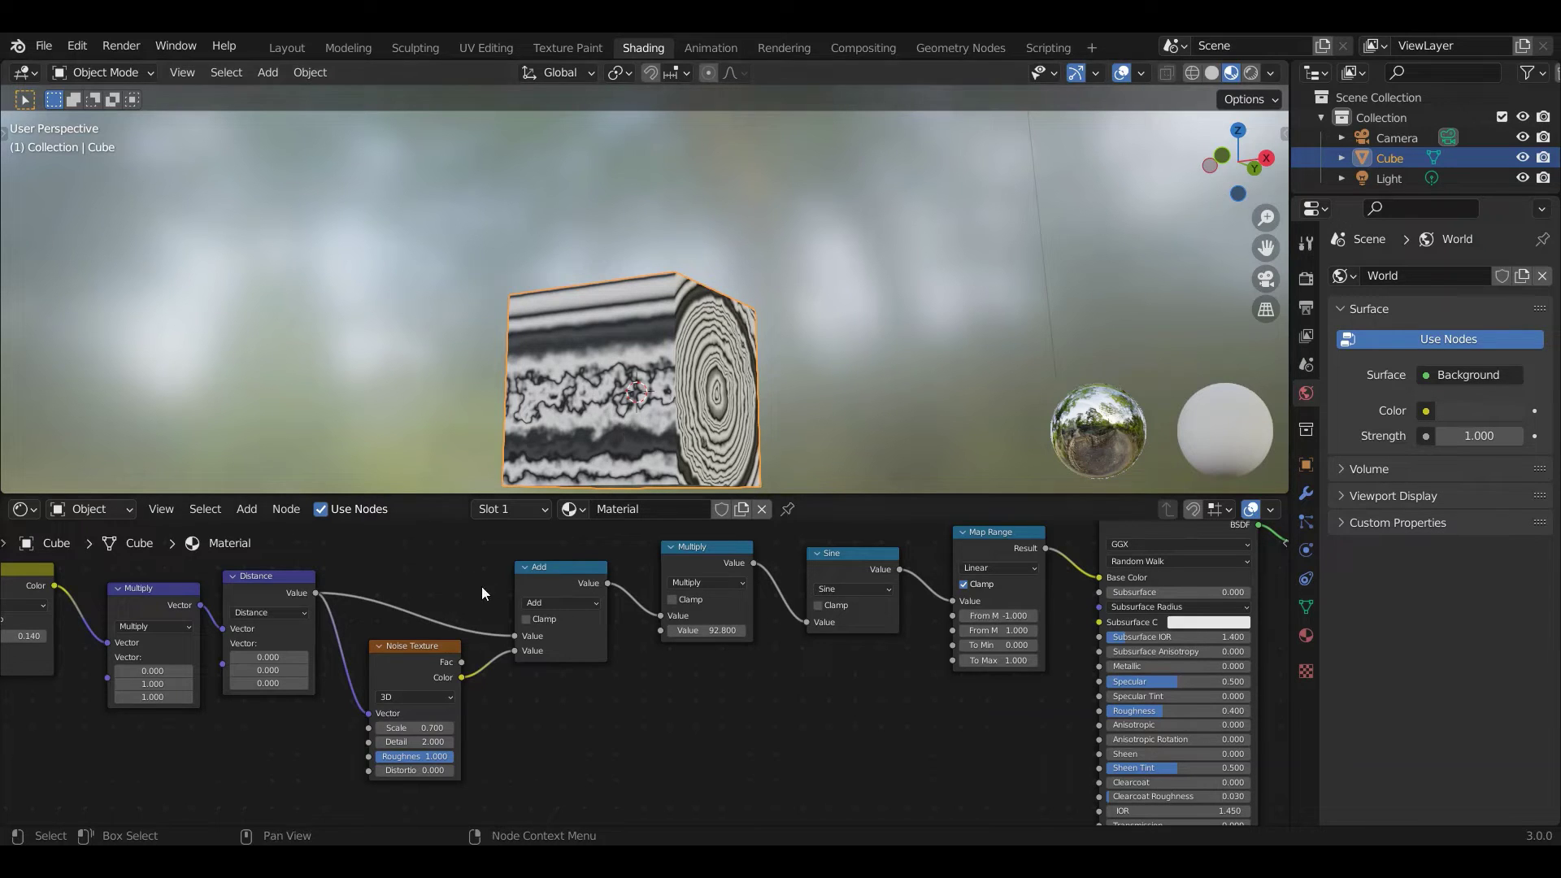
Fine-tune the Mix node's factor to 0.107 to soften the ring distortion.
middle_click_drag(492, 582, 962, 561)
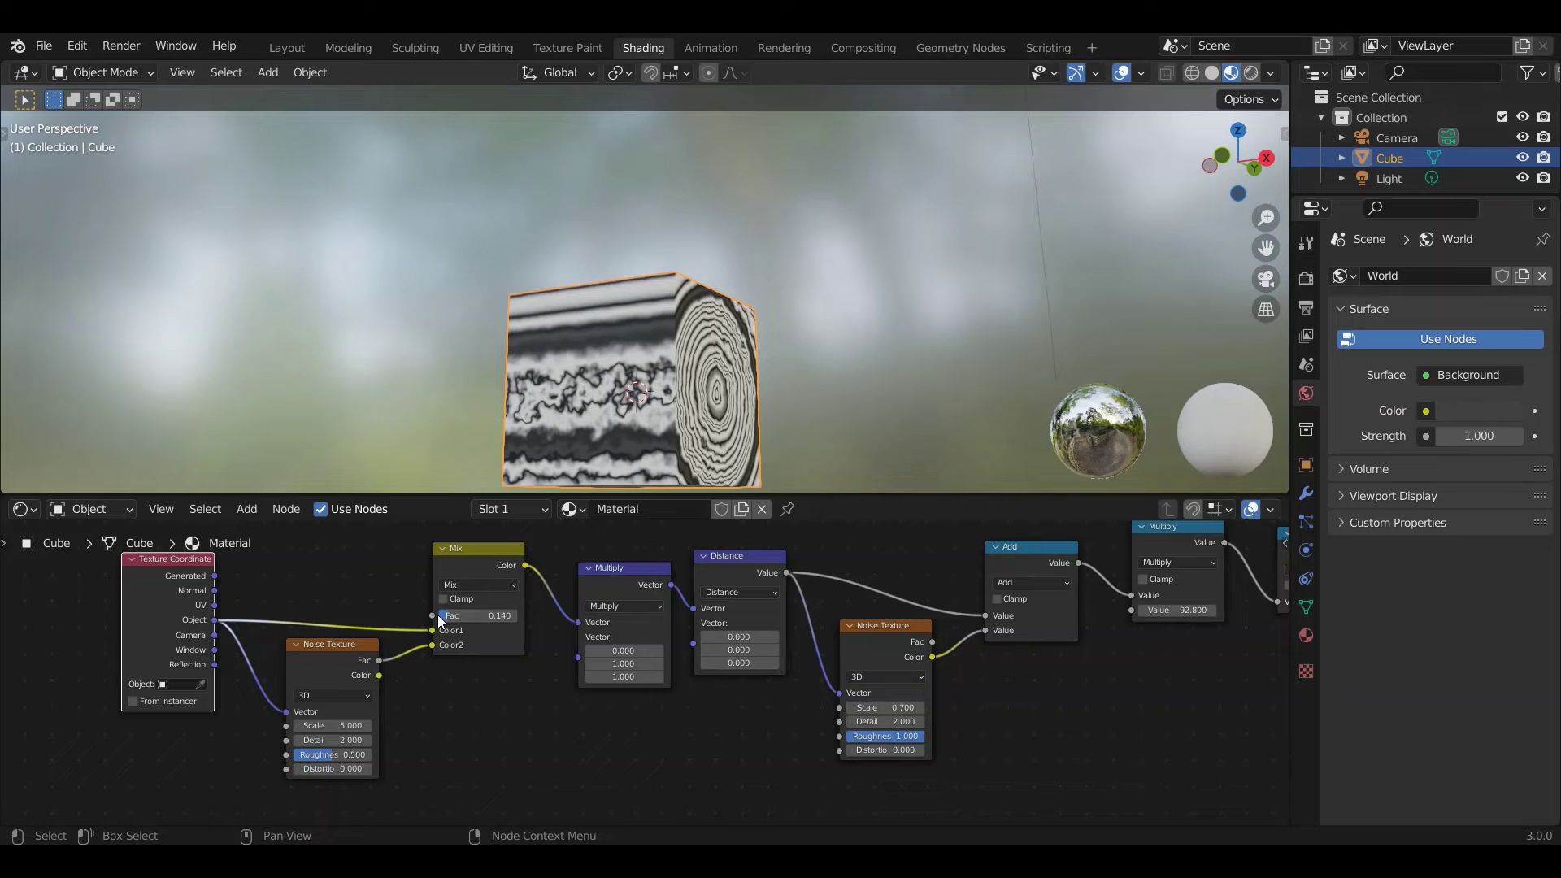
left_click_drag(488, 615, 482, 615)
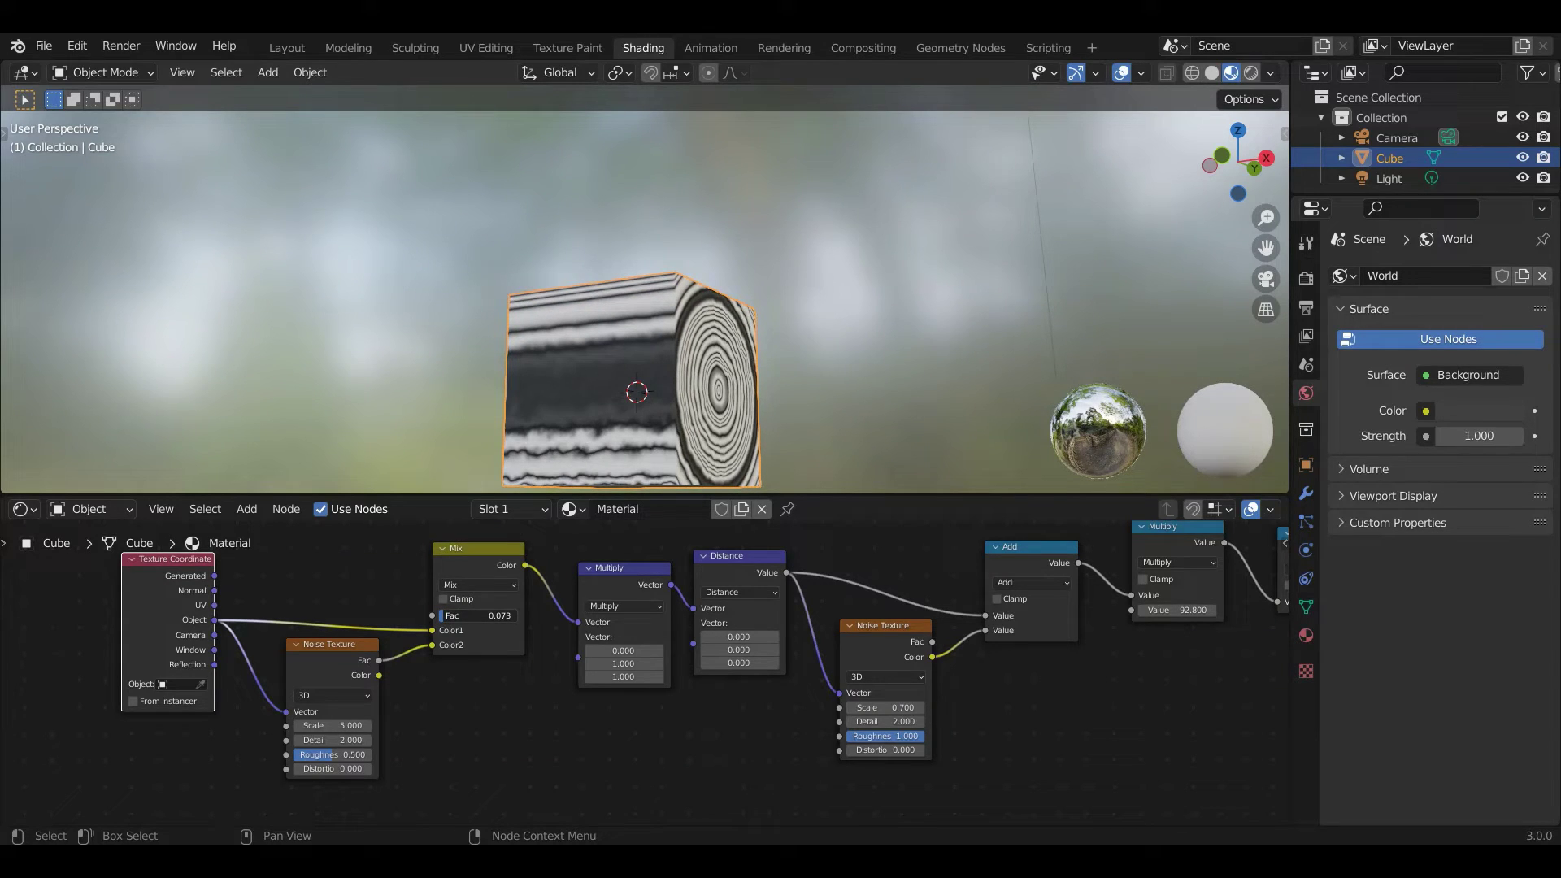
mouse_move(449, 616)
left_mouse_down()
mouse_move(479, 616)
mouse_move(449, 618)
left_mouse_up()
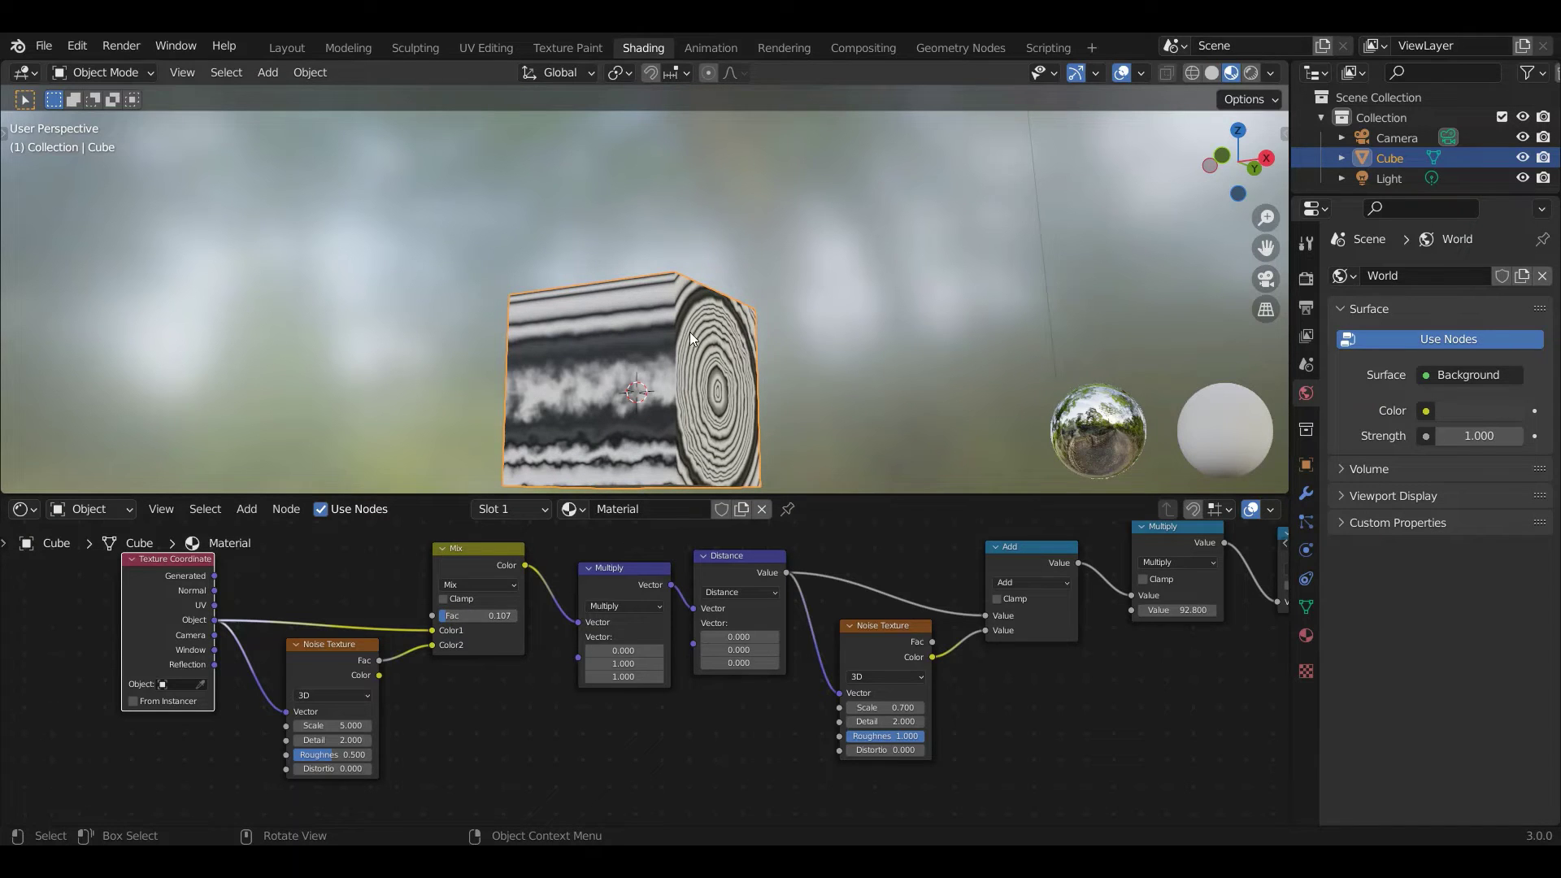
middle_click_drag(690, 332, 602, 413)
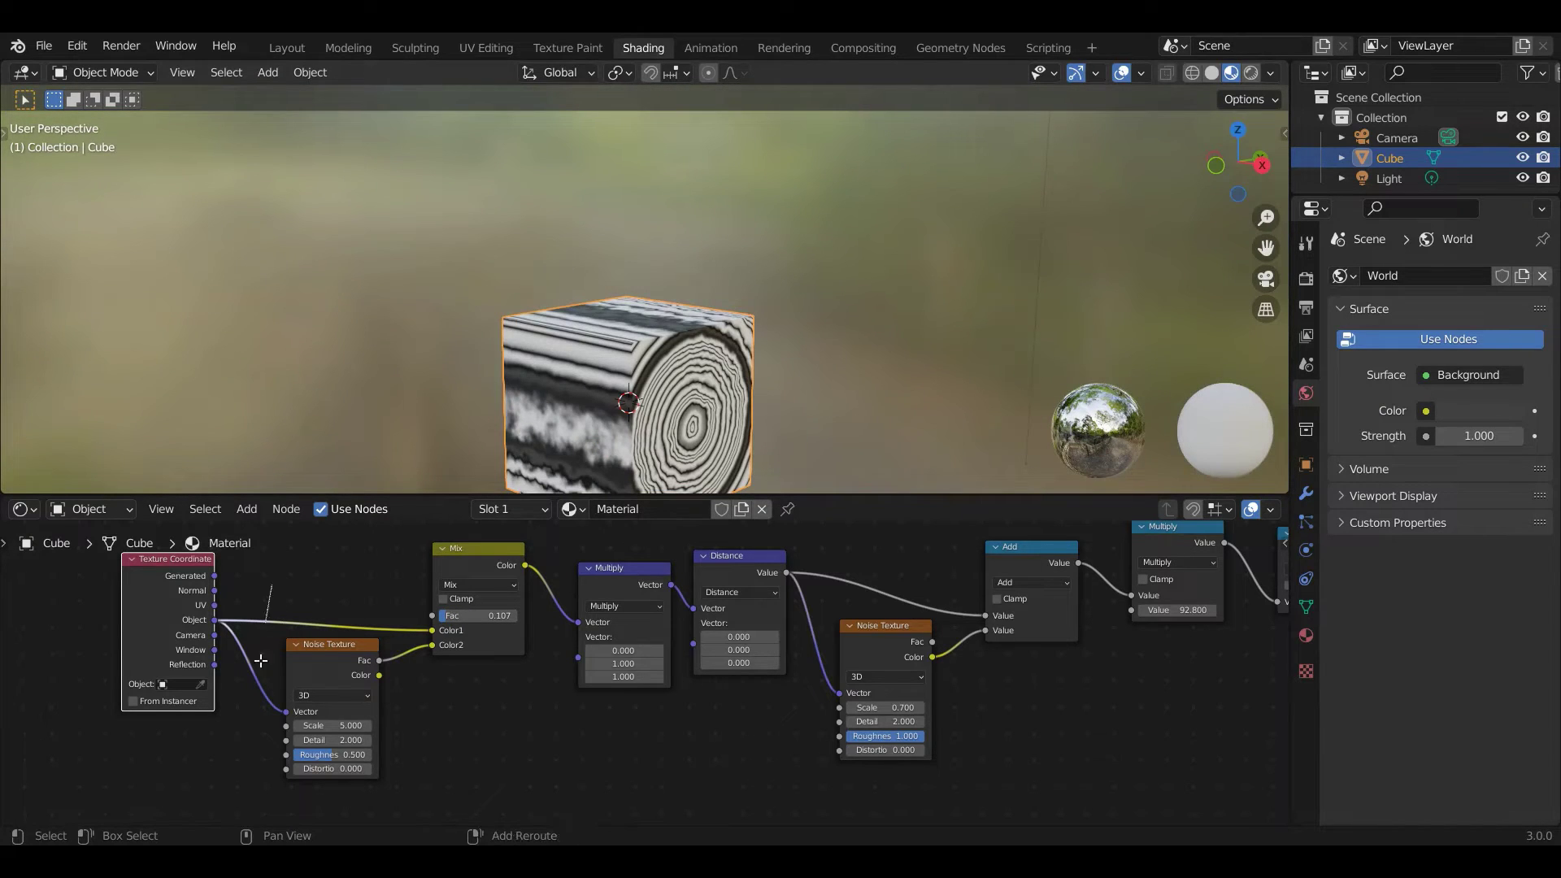
Join the two Object links with a reroute and insert a Vector Math node set to Multiply between Texture Coordinate and the reroute.
right_click_drag(266, 622, 251, 719, "shift")
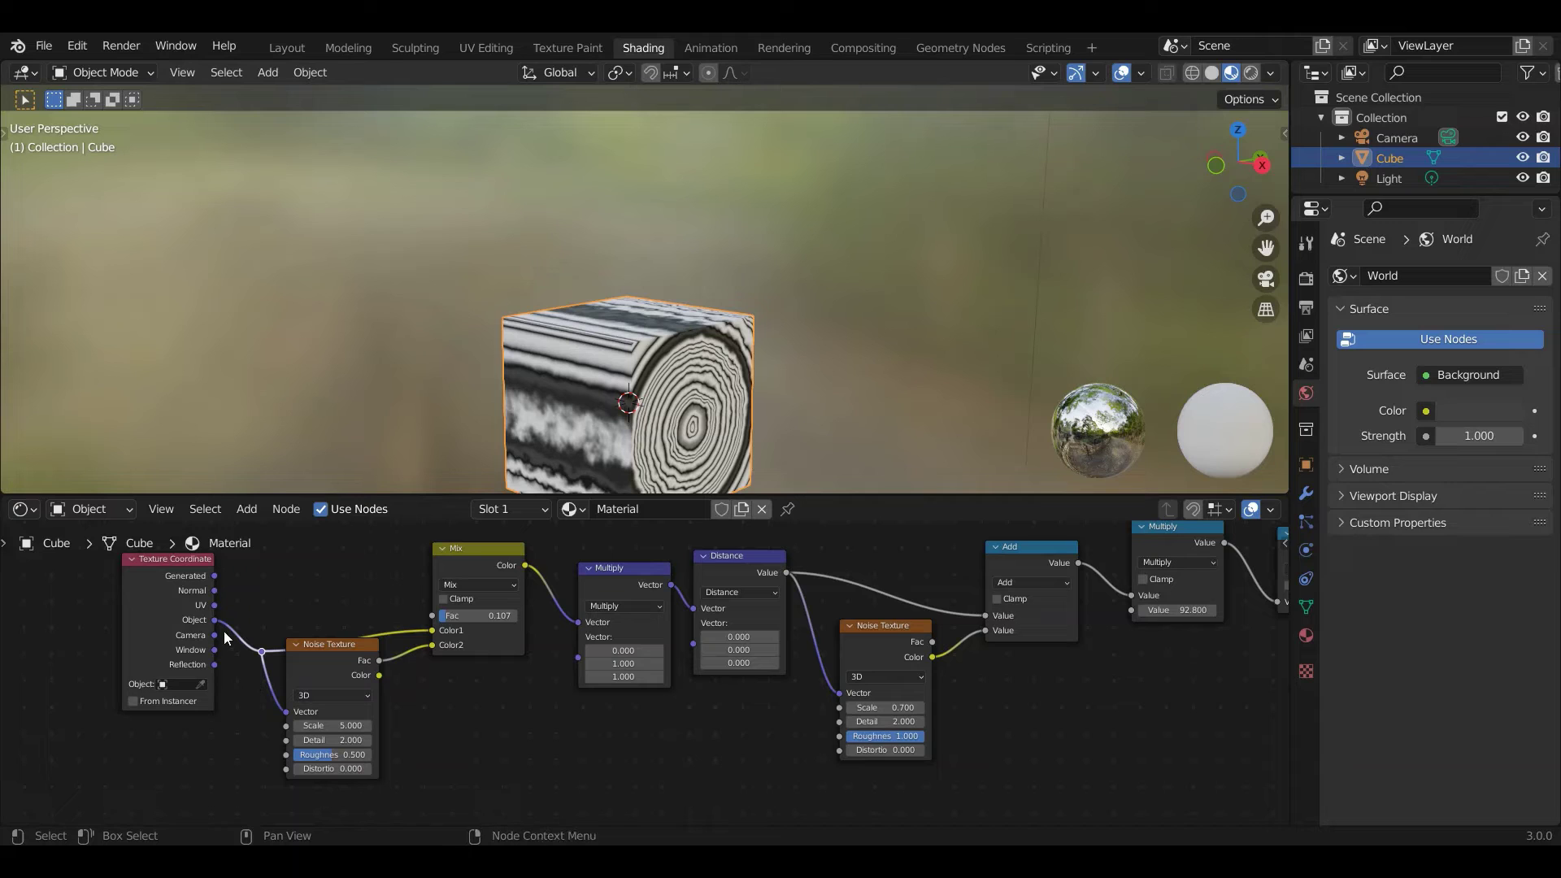
left_click_drag(192, 563, 112, 596)
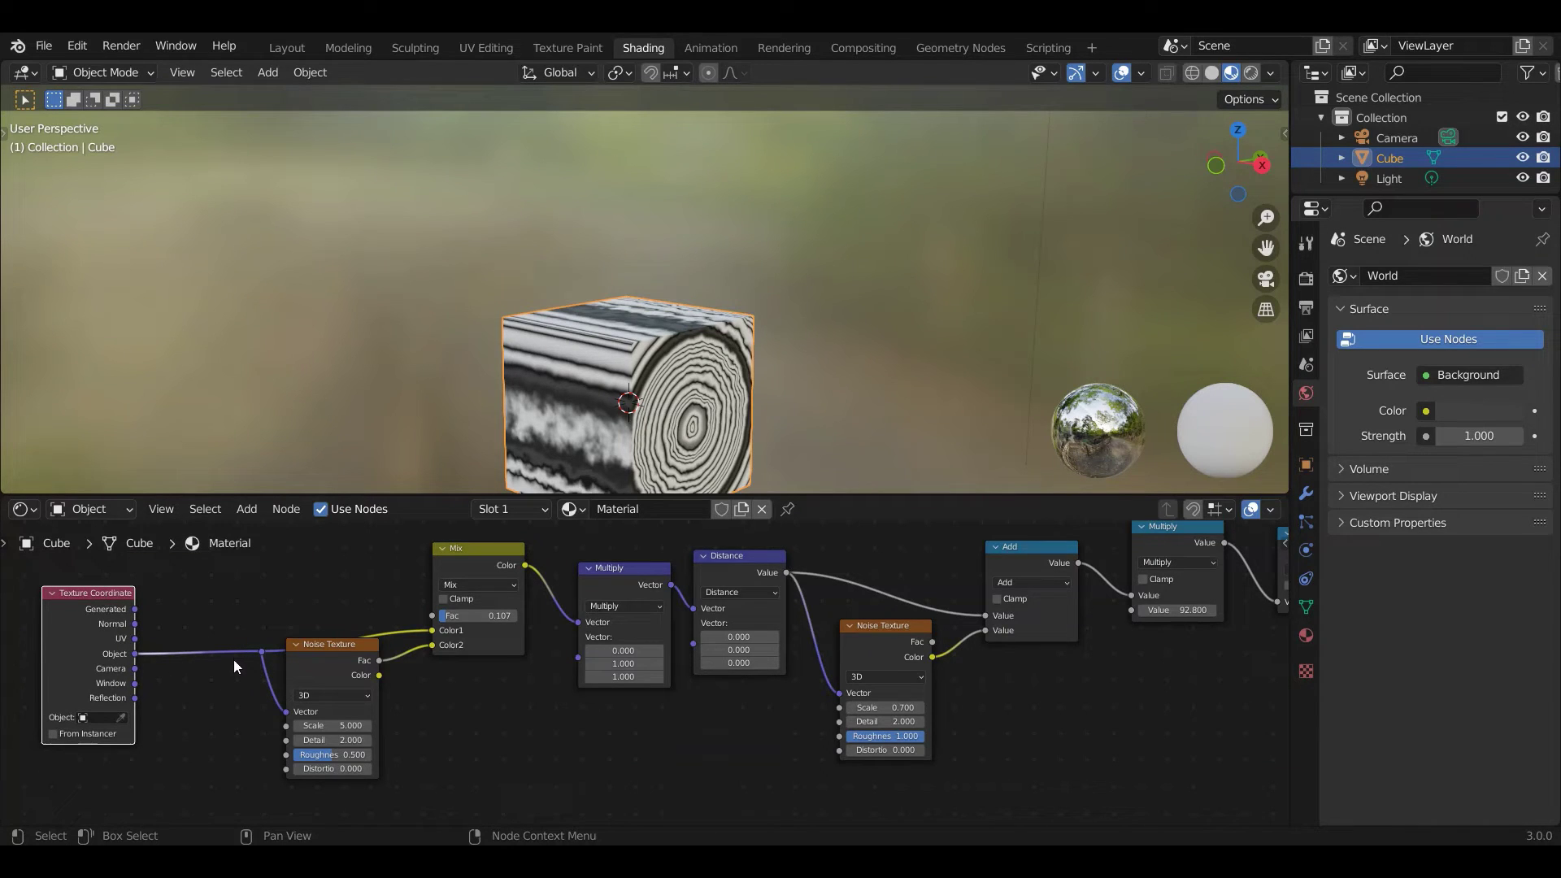
left_click(243, 511)
mouse_move(330, 627)
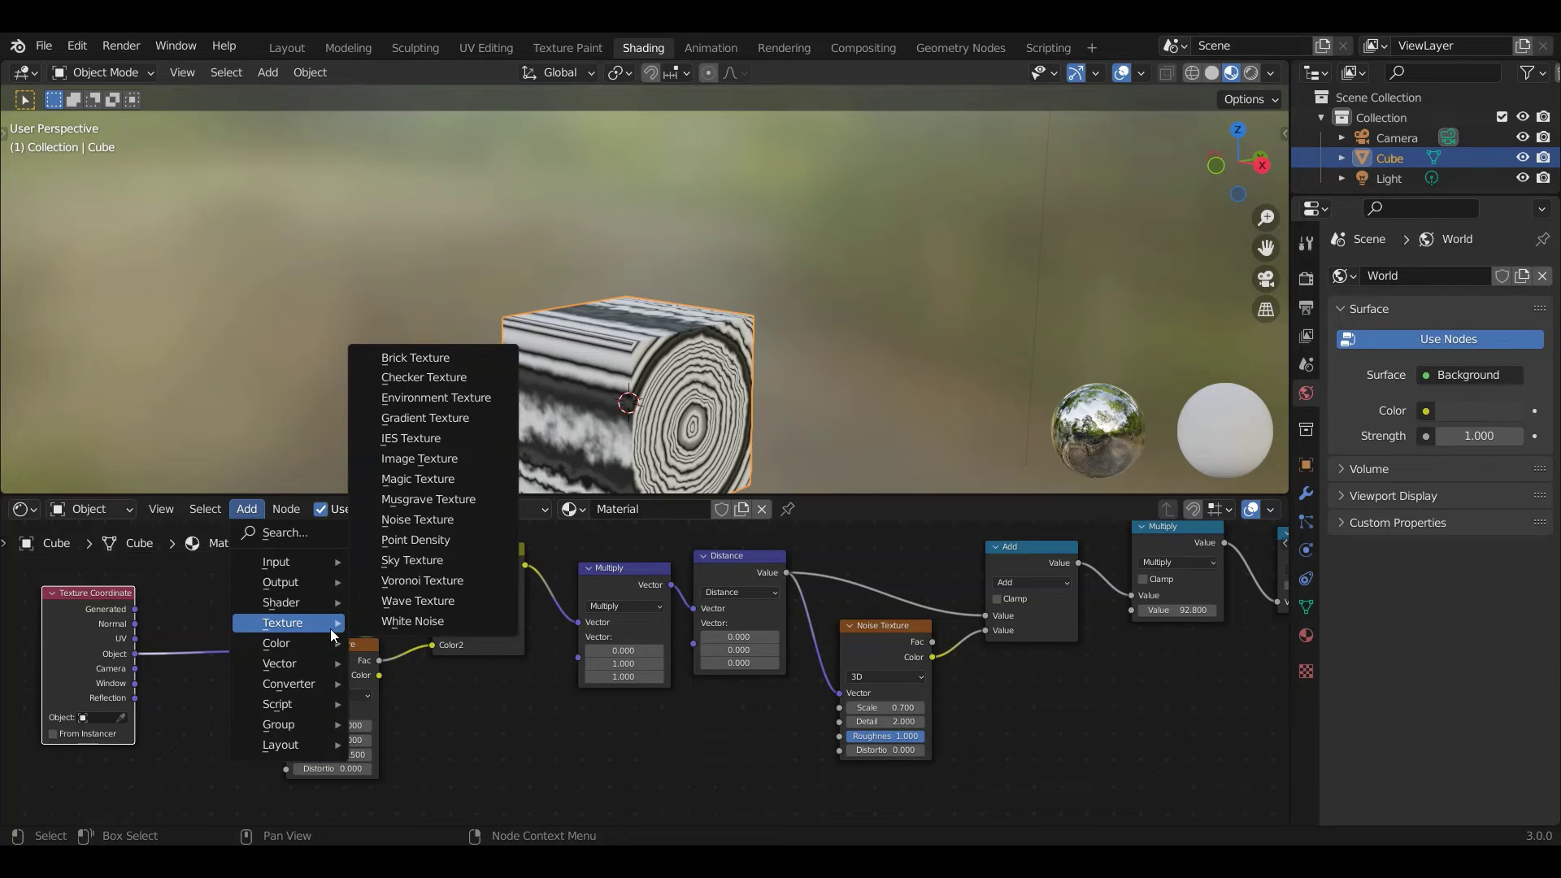
mouse_move(312, 681)
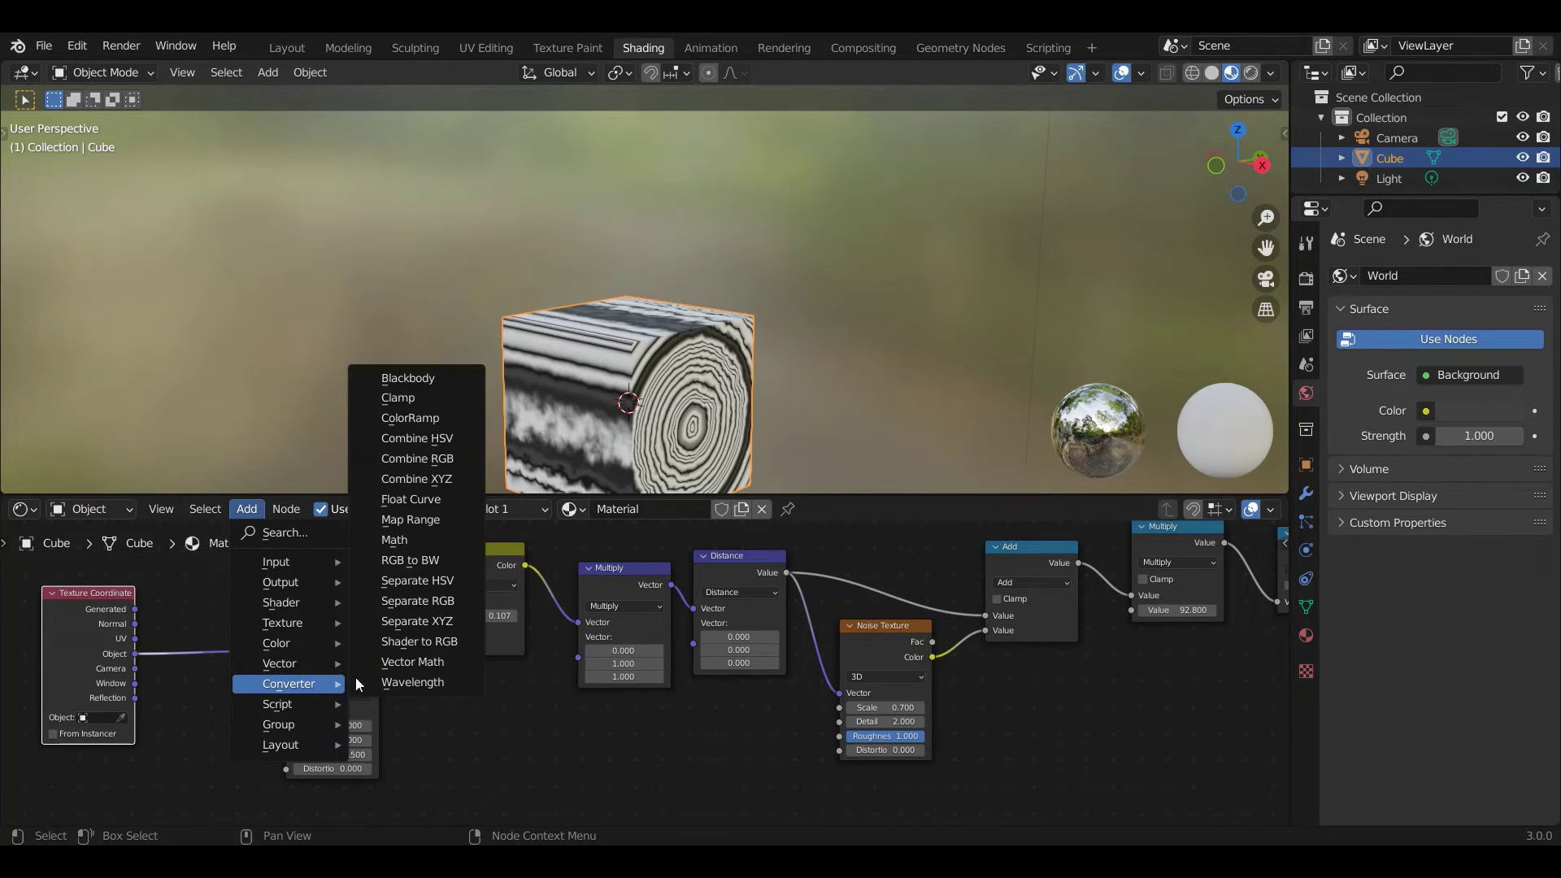
left_click(416, 661)
left_click(248, 630)
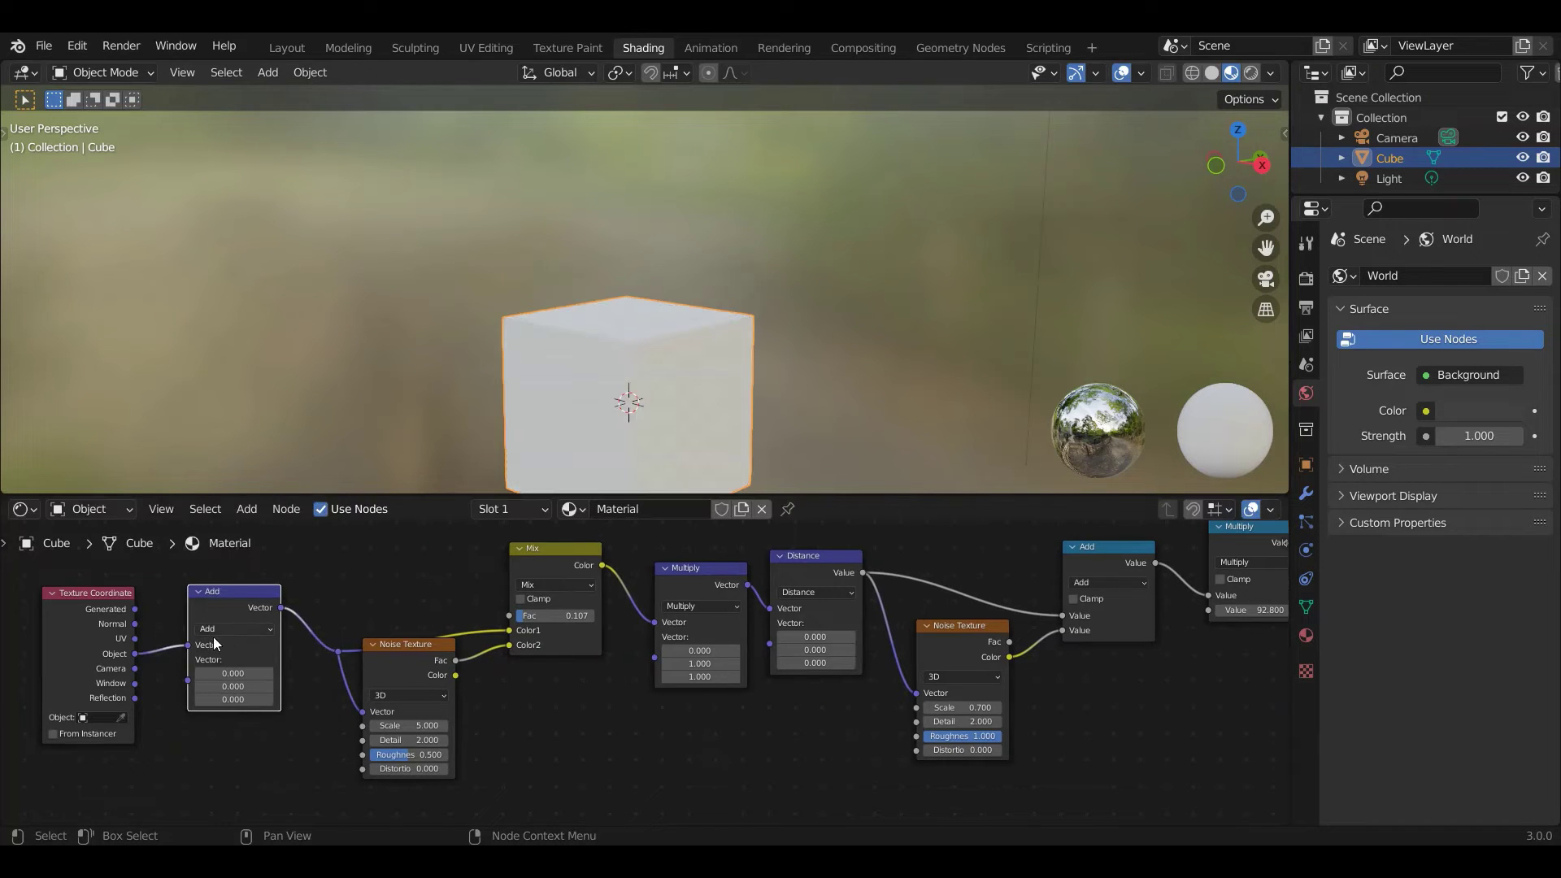
left_click(250, 627)
left_click(245, 584)
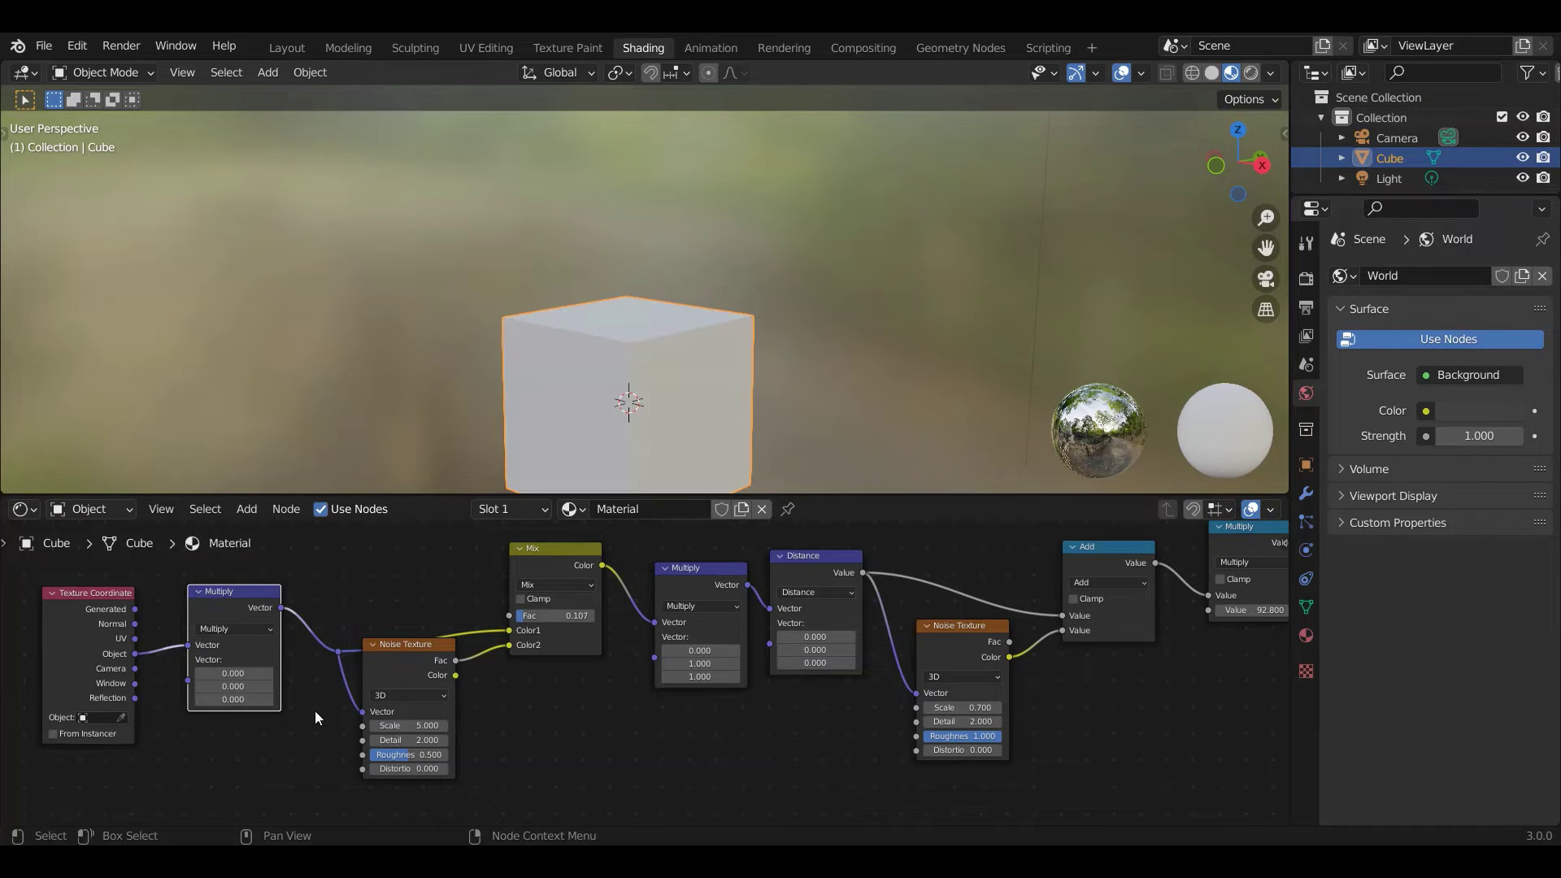
Set all three vector components of the new Multiply node to 1.
left_click(238, 673)
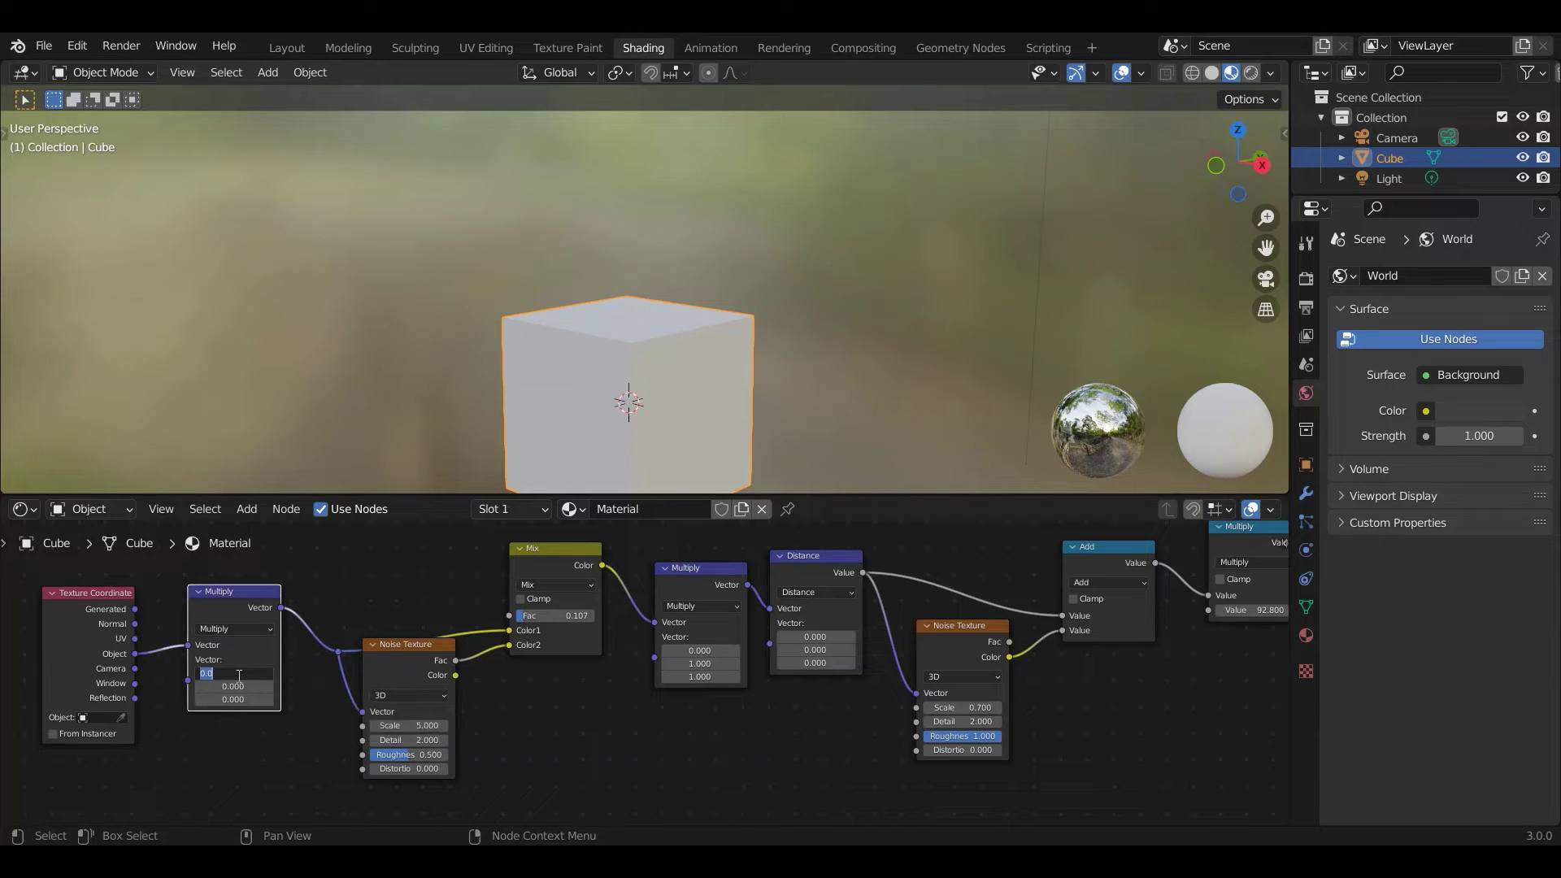
type("1")
key("Return")
left_click(244, 686)
type("1")
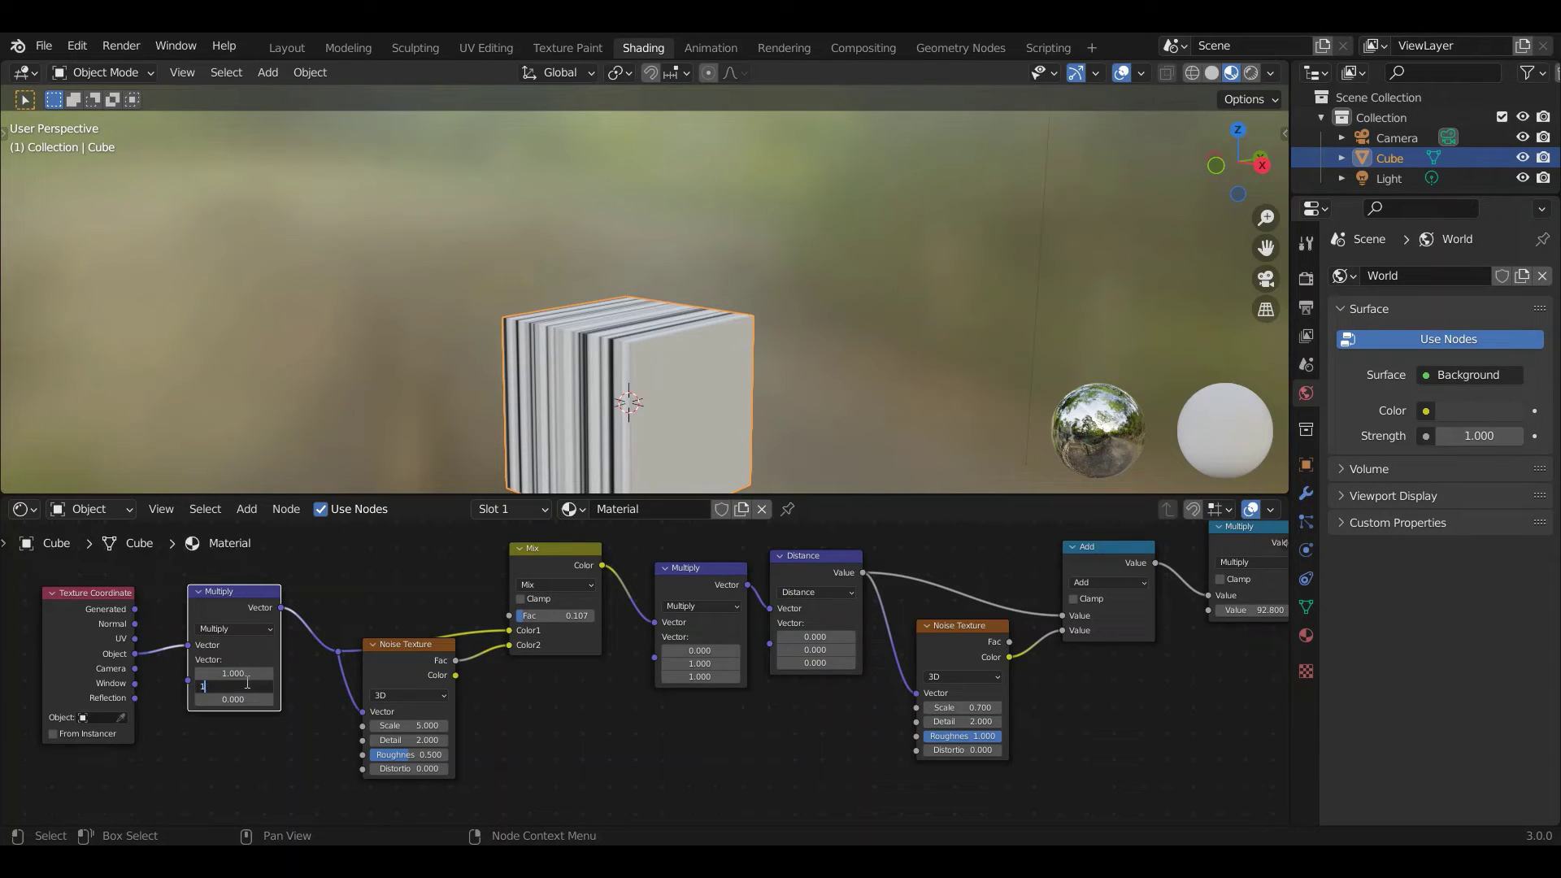
key("Return")
left_click(247, 699)
type("1")
key("Return")
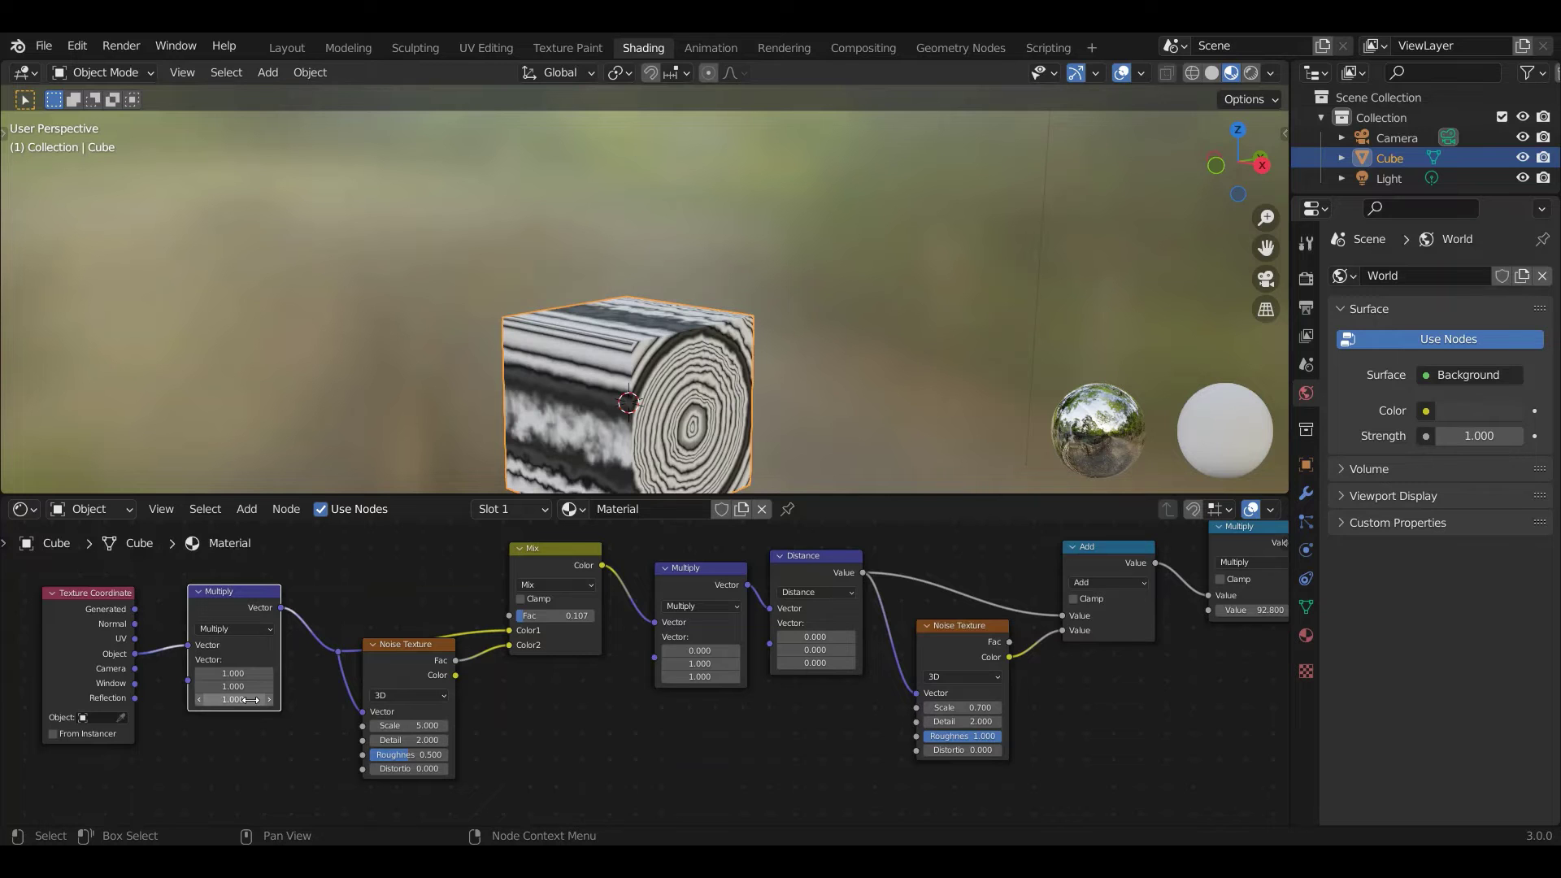
middle_click_drag(685, 384, 587, 423)
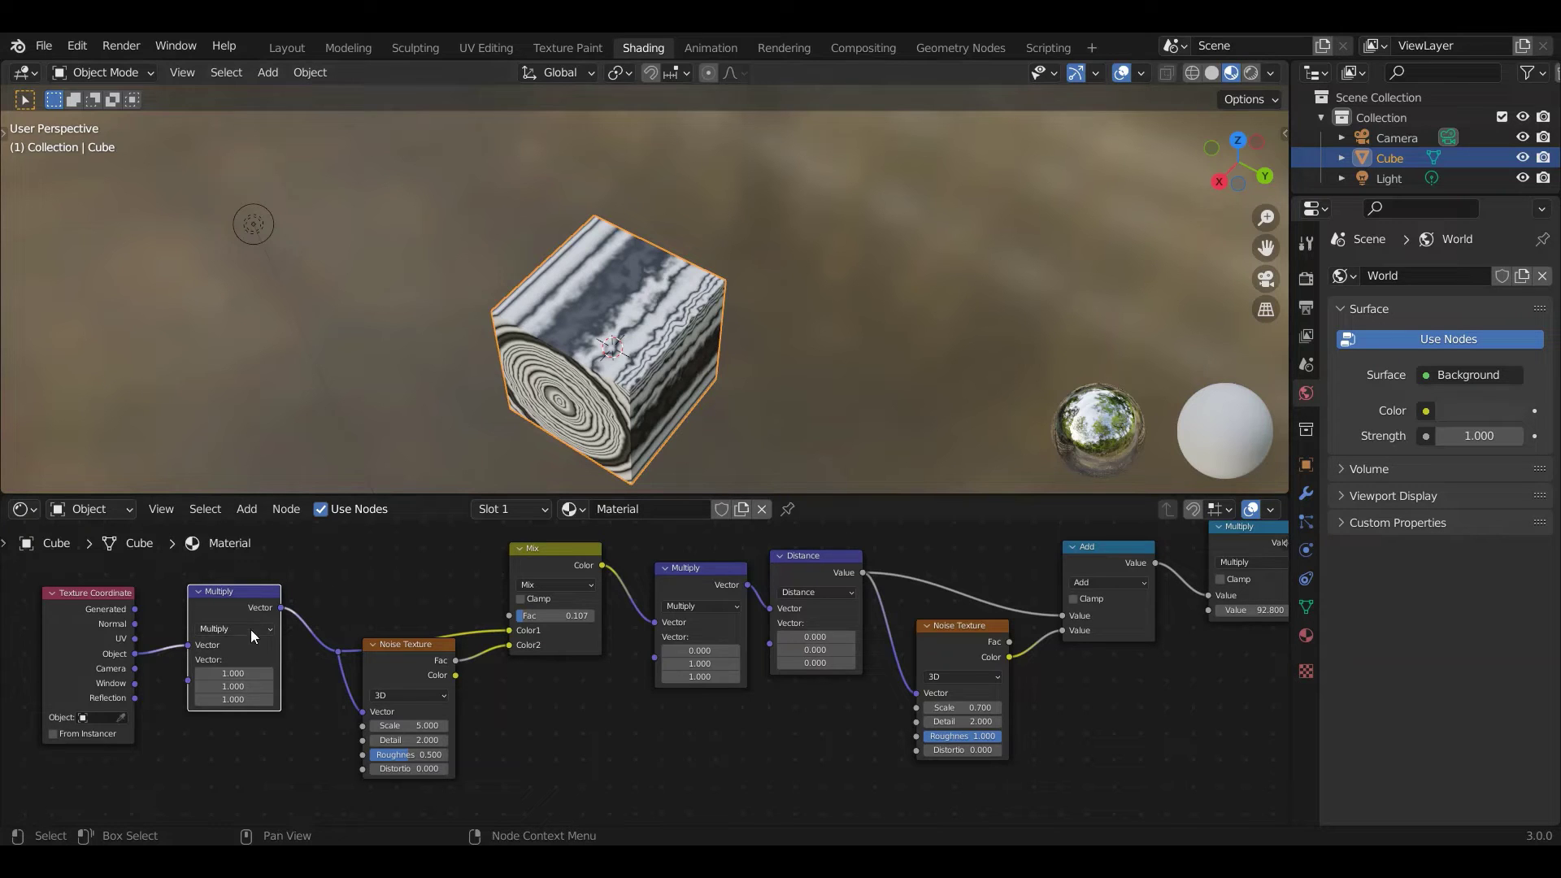
Lower the new Multiply node's X component to 0.1 to stretch the grain along the cube's length.
left_click(236, 673)
type("0.9")
key("Return")
left_click_drag(233, 673, 167, 673)
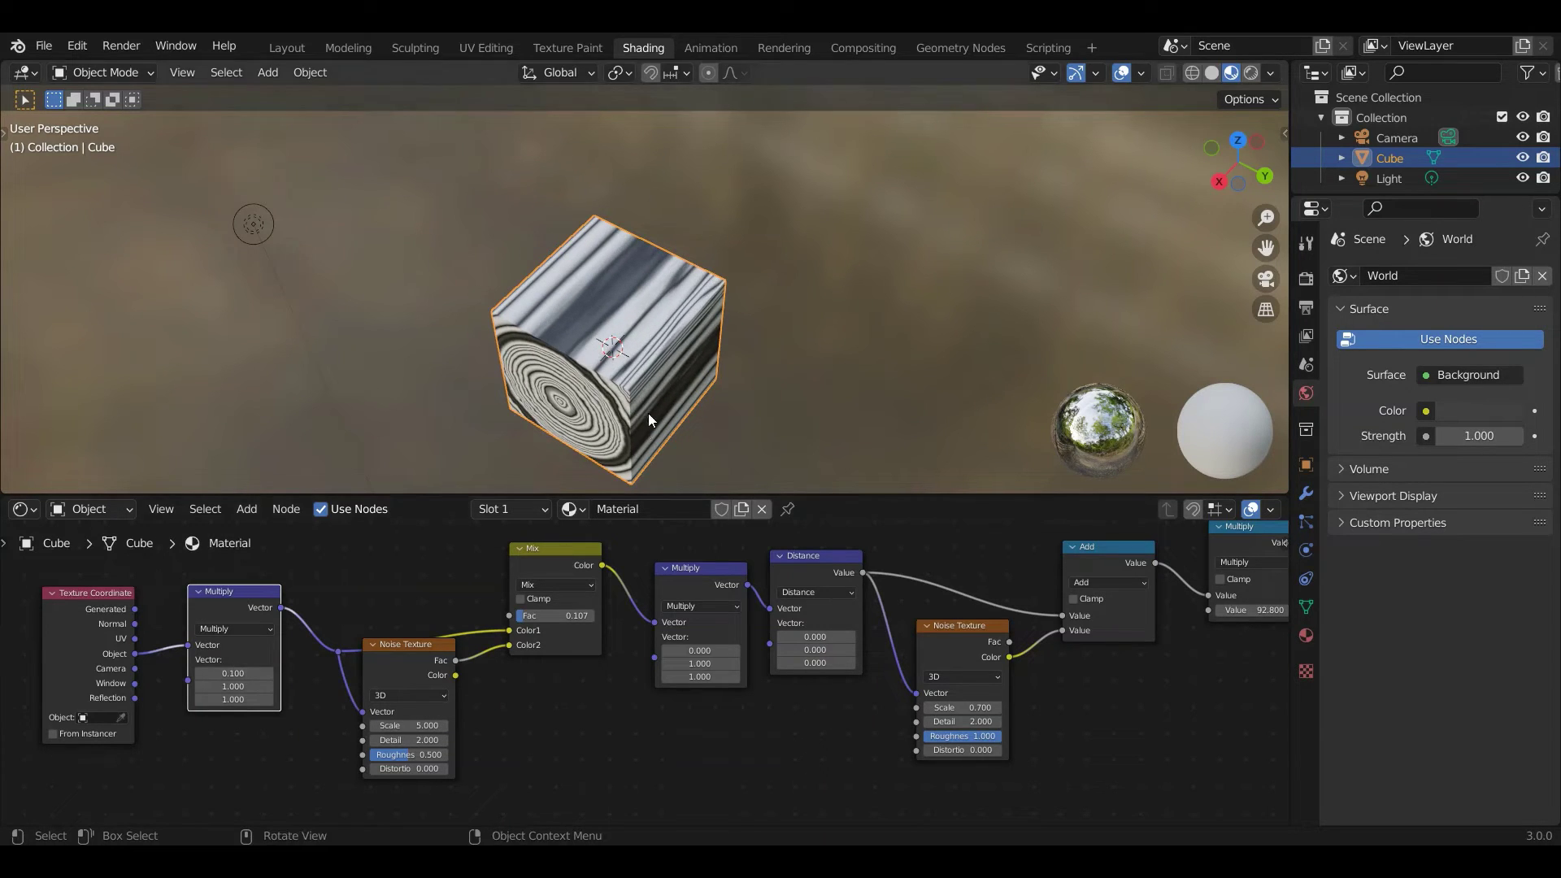
Move the Texture Coordinate node back and insert a Vector Math node set to Add between it and the Multiply node.
middle_click_drag(642, 343, 651, 258)
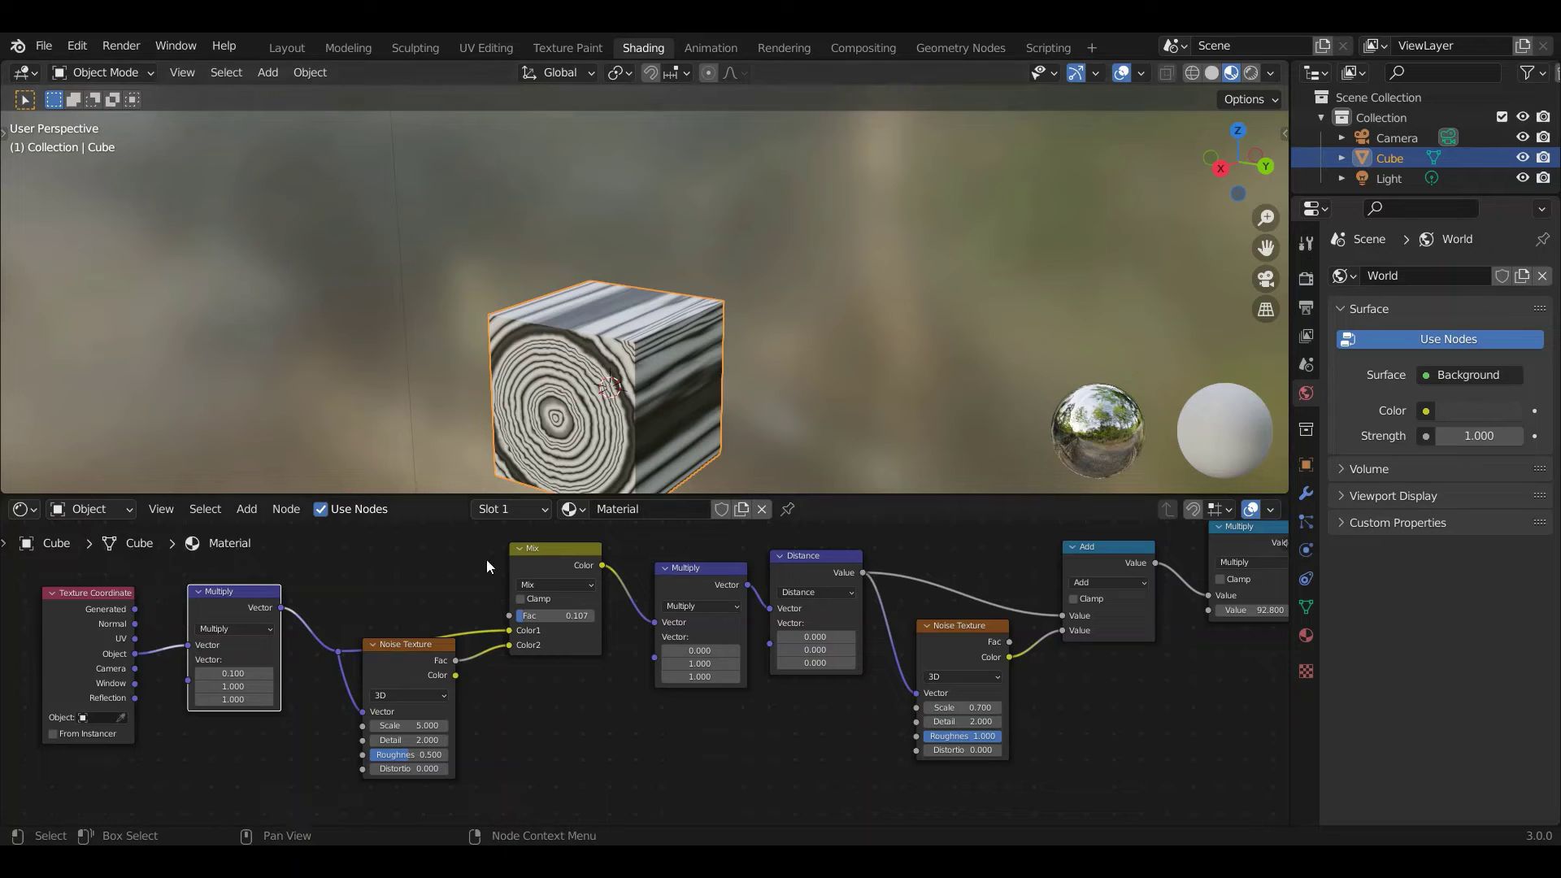
middle_click_drag(283, 632, 665, 606)
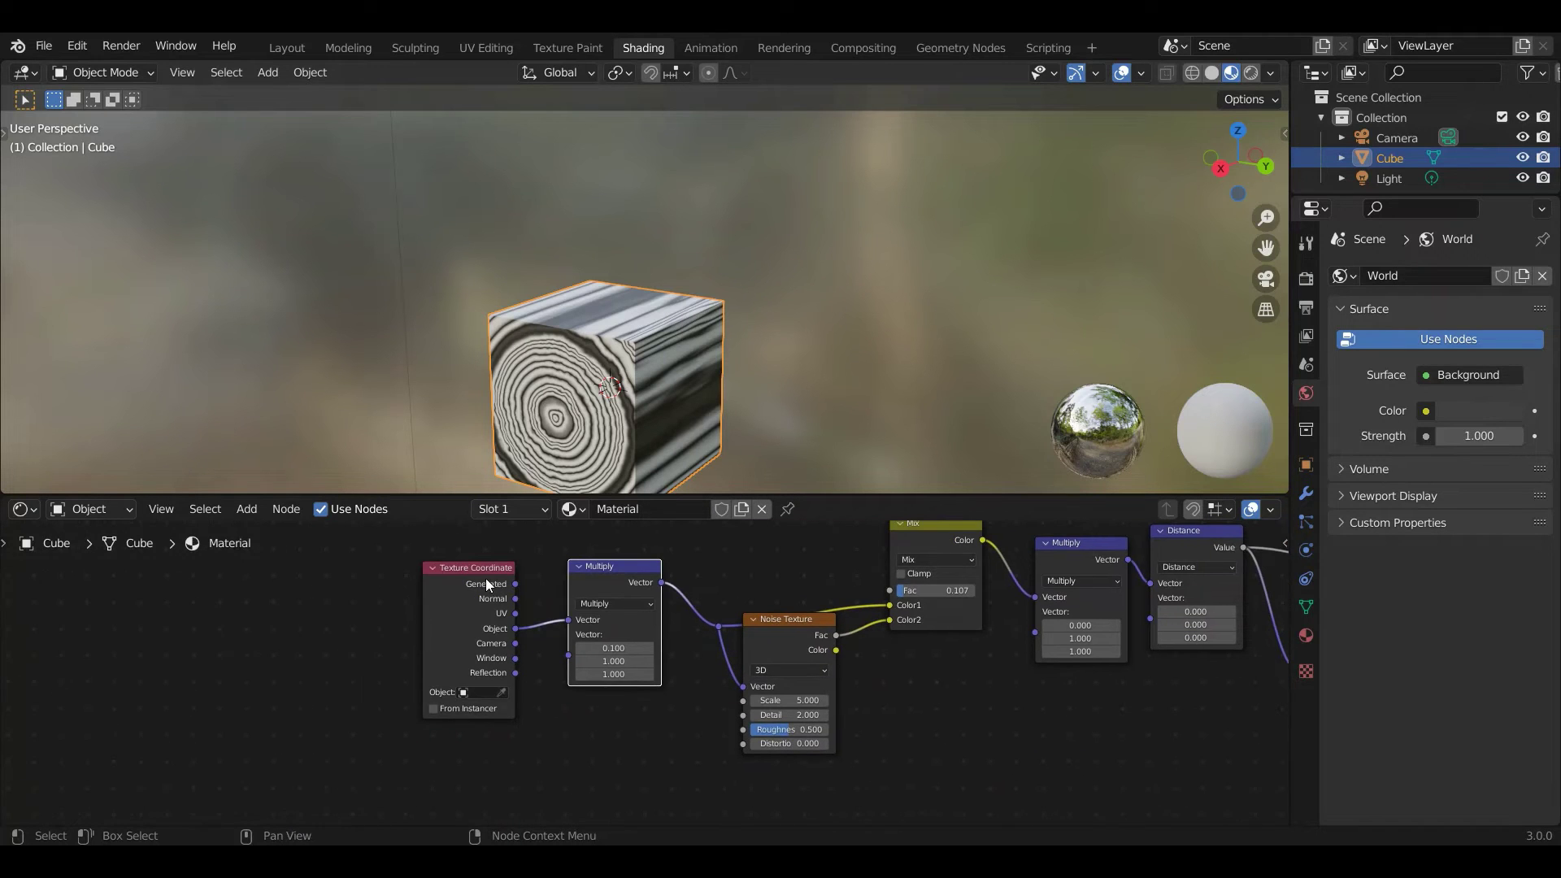
left_click_drag(485, 568, 327, 568)
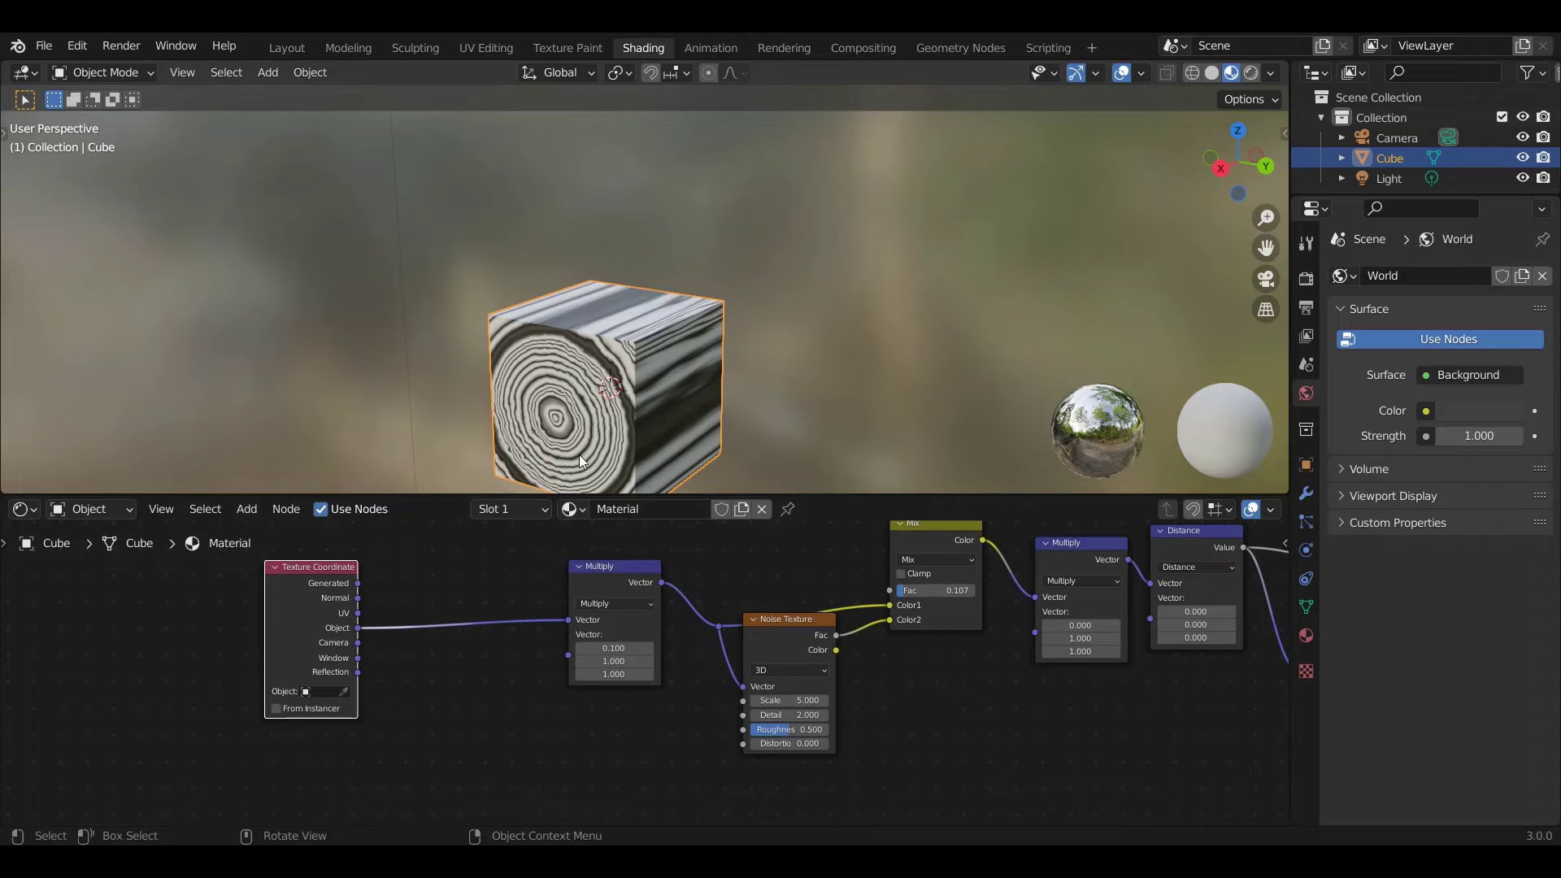
left_click(246, 507)
mouse_move(290, 683)
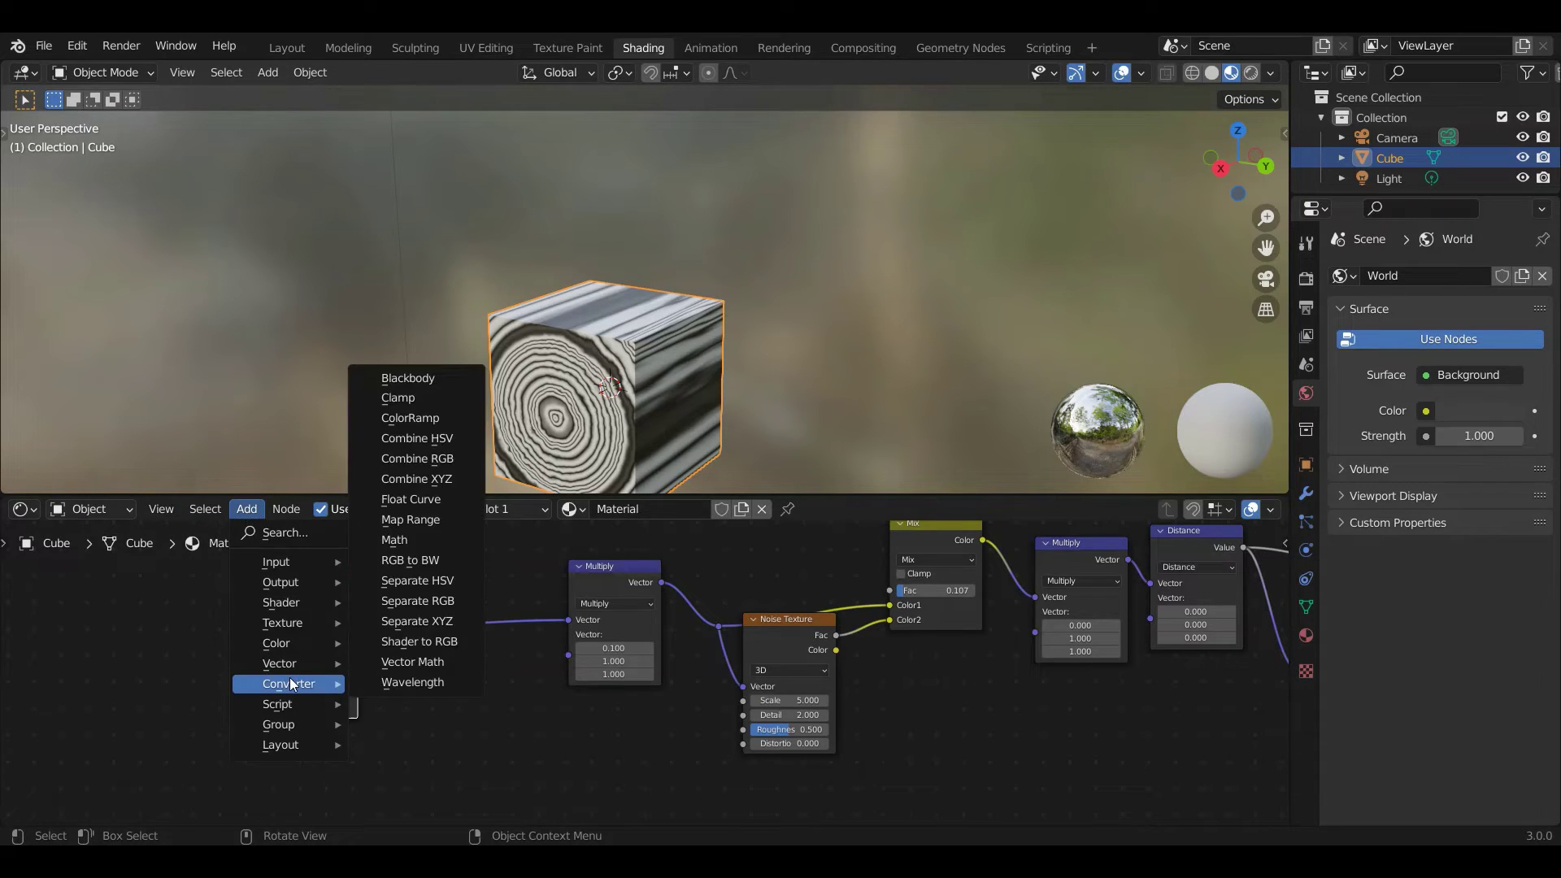
left_click(410, 662)
left_click(467, 662)
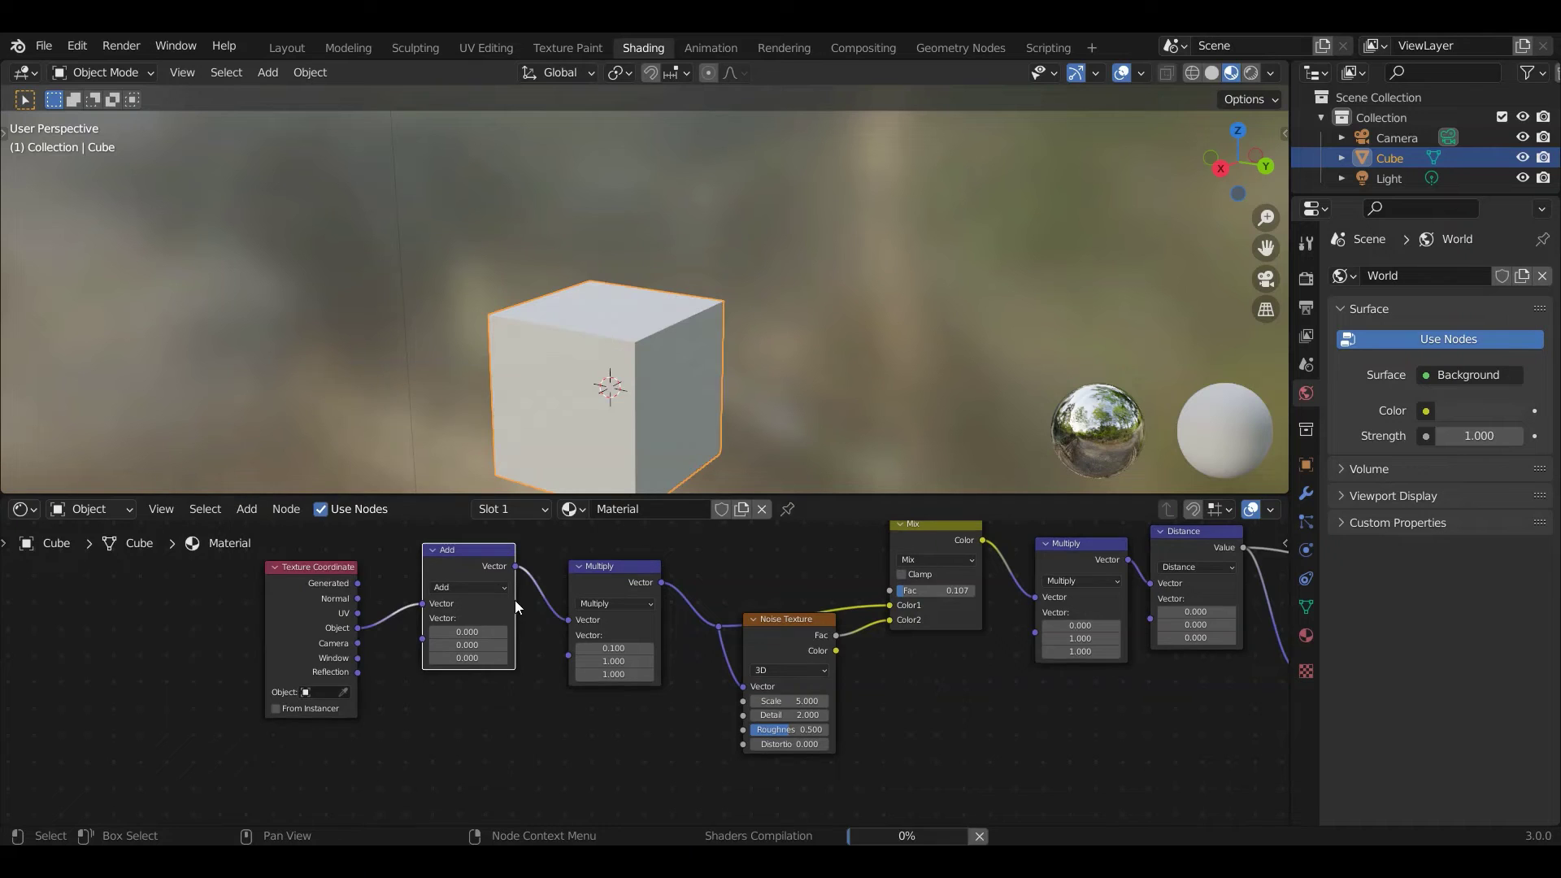
Set the new Add node's Z component to -0.9 to shift the ring centre towards the cube's upper edge.
left_click(431, 657)
type("-0.6")
key("Return")
left_click(431, 657)
type("-0.9")
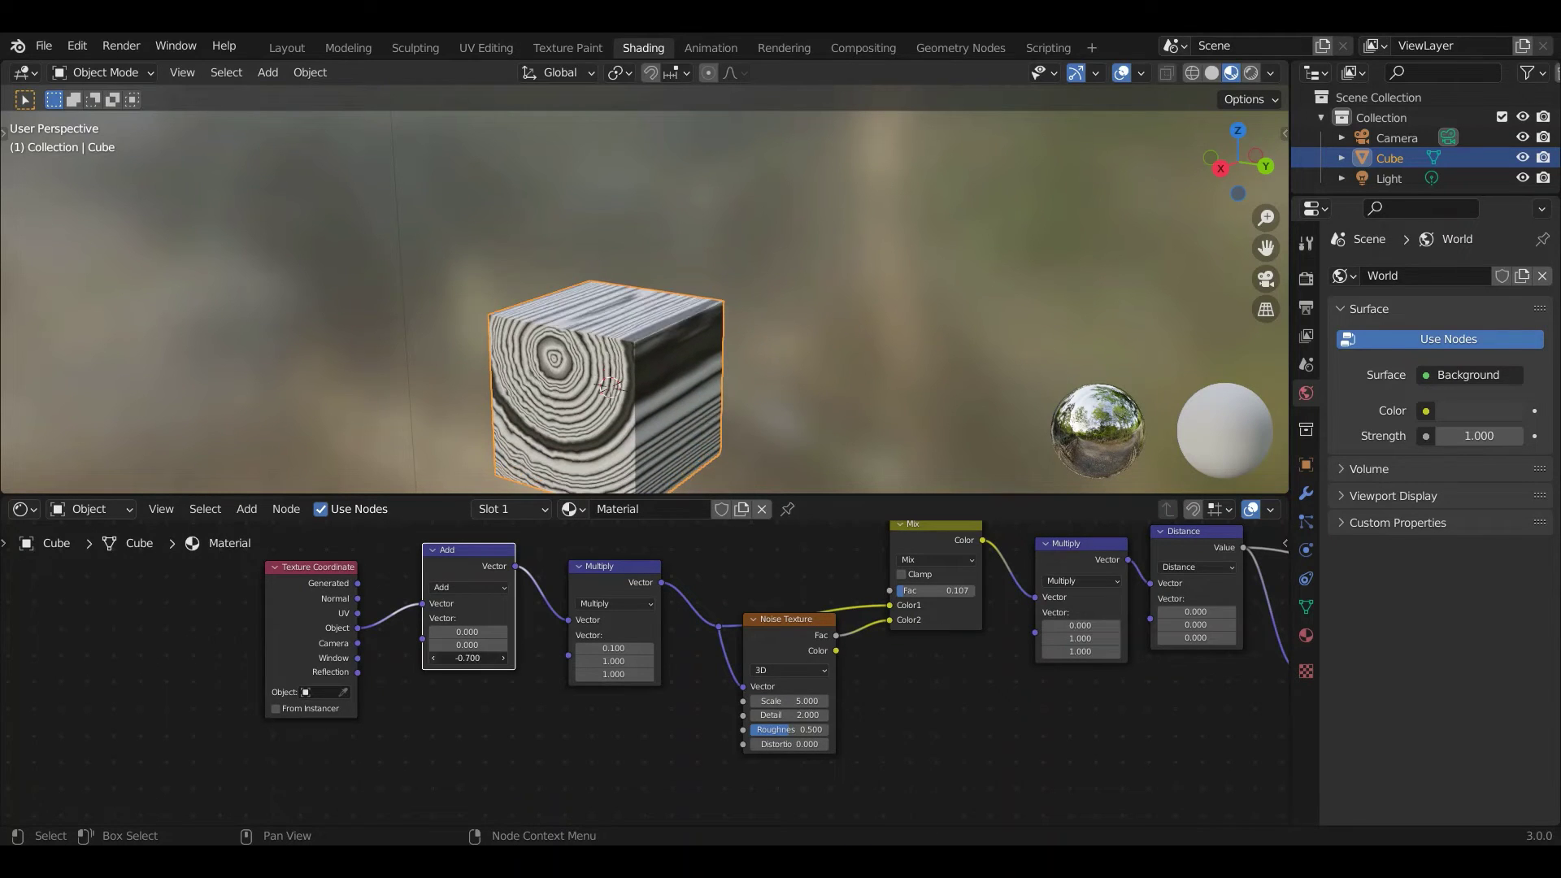
key("Return")
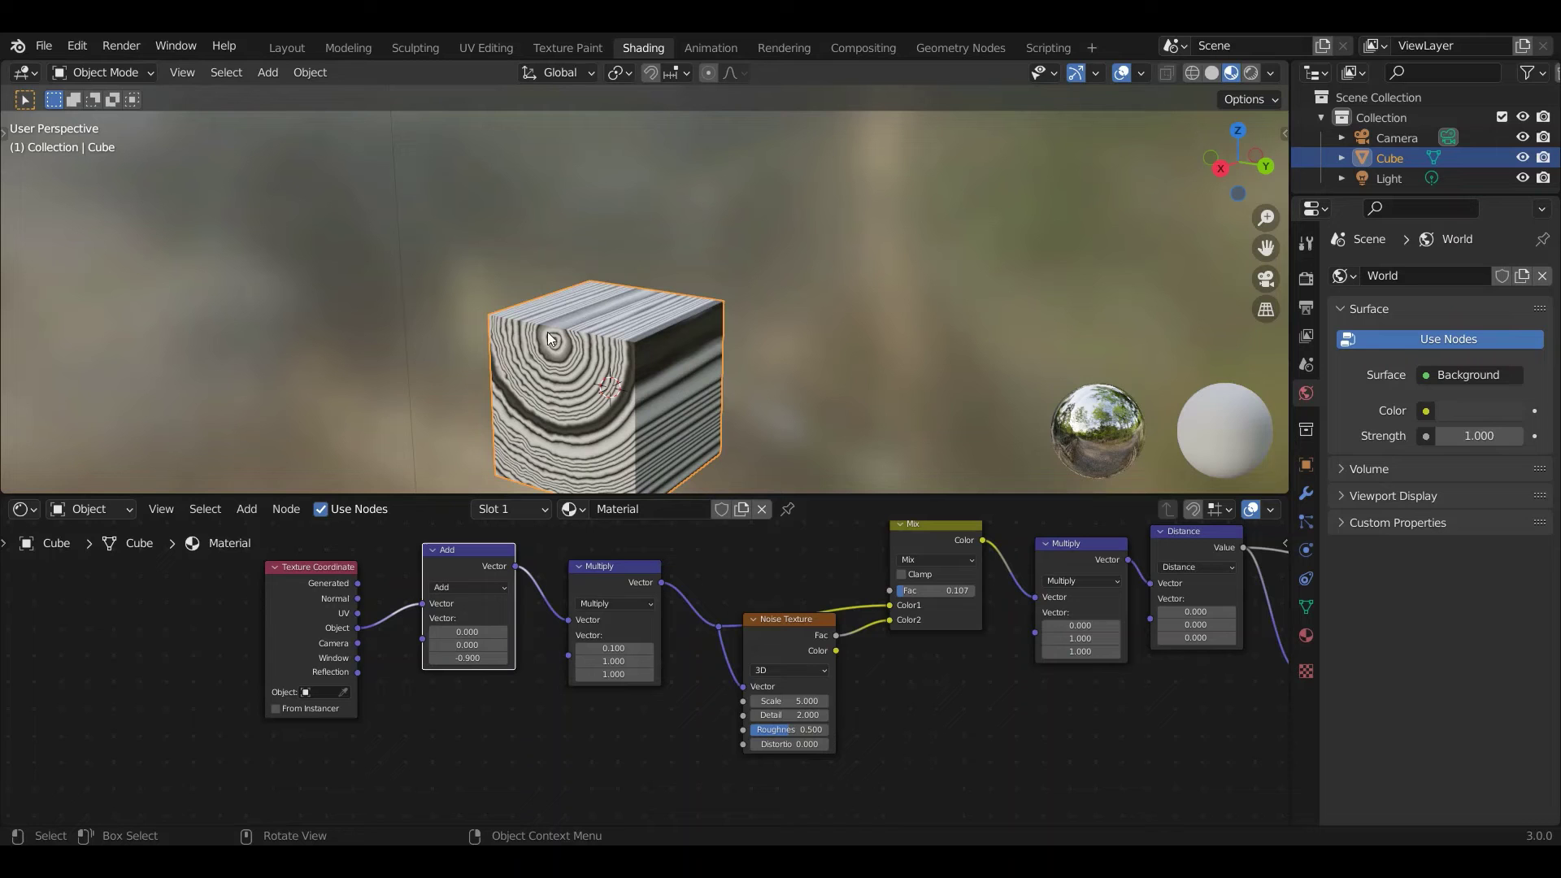
Examine how the end-grain rings and lengthwise grain run across the cube's end, top and side faces.
middle_click_drag(573, 340, 652, 401)
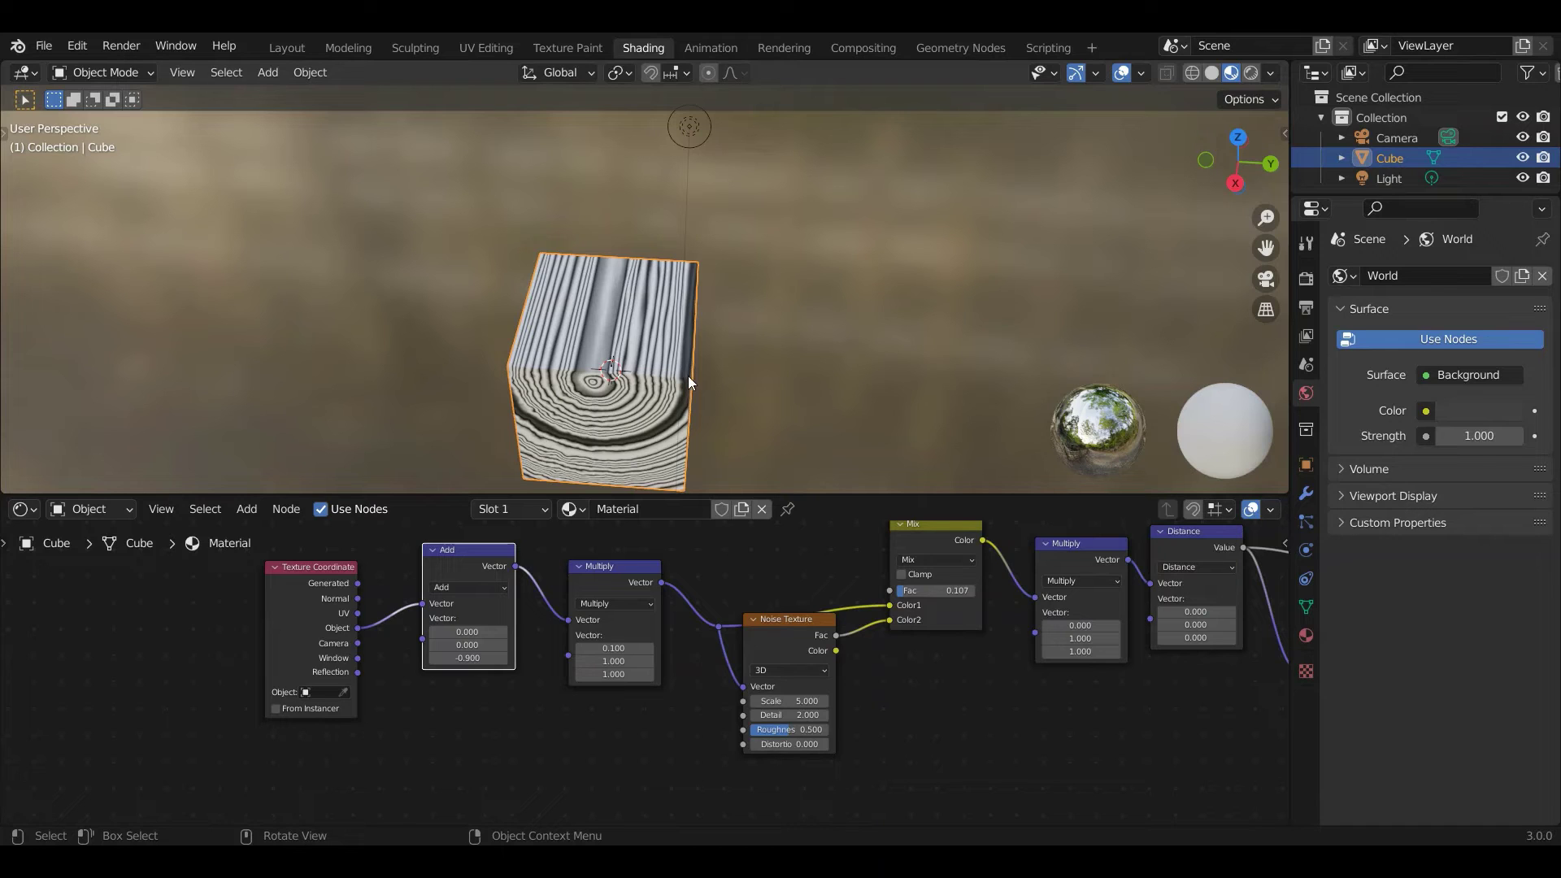
middle_click_drag(574, 334, 574, 334)
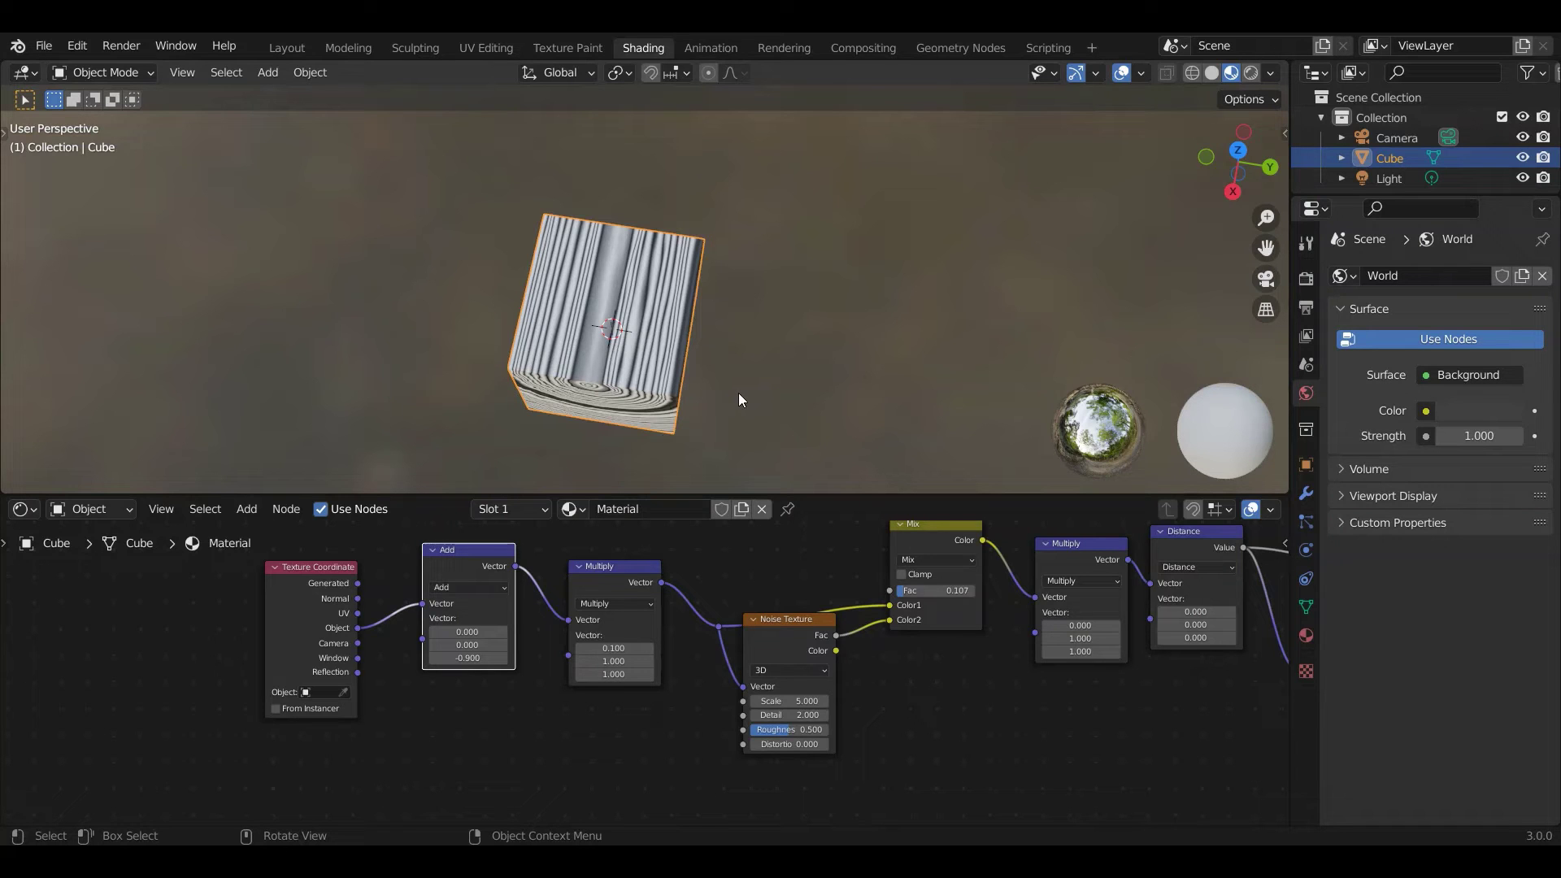
middle_click_drag(748, 388, 767, 109)
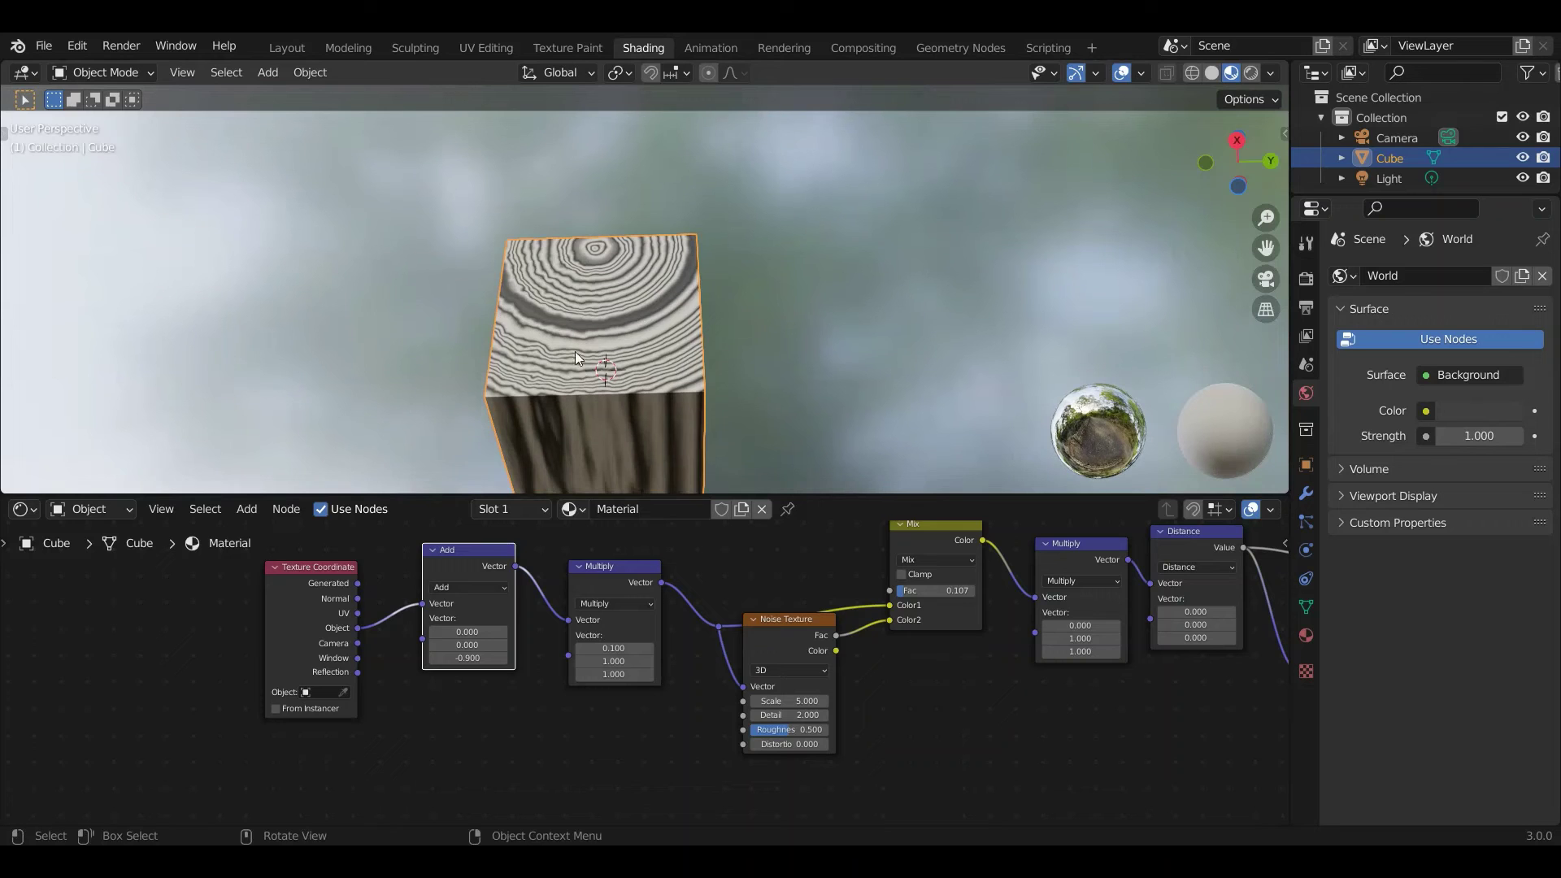
middle_click_drag(722, 404, 724, 319)
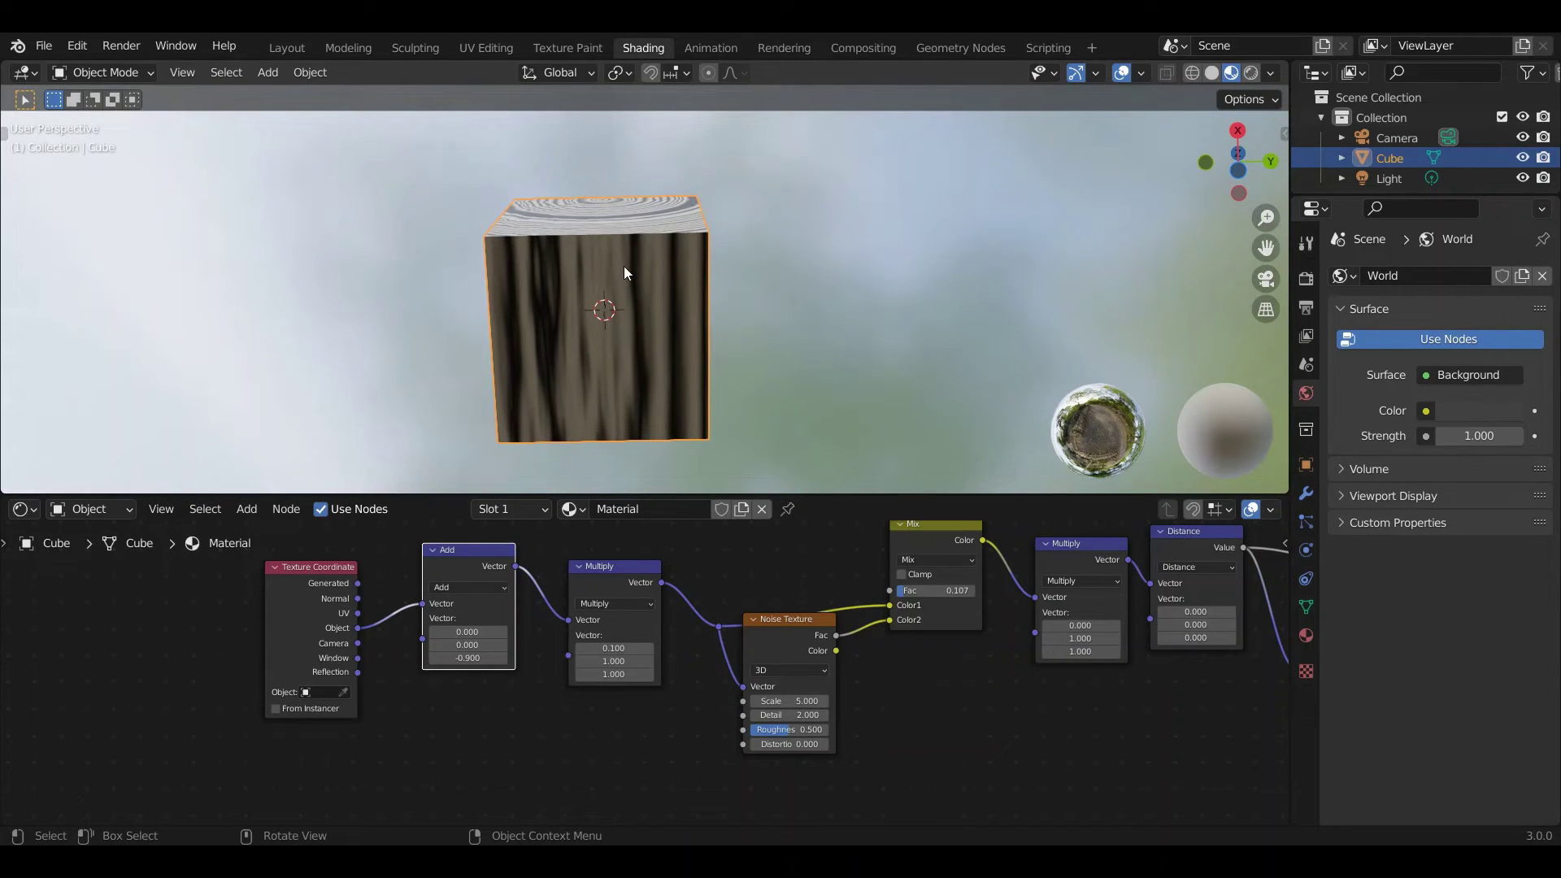
middle_click_drag(631, 266, 606, 341)
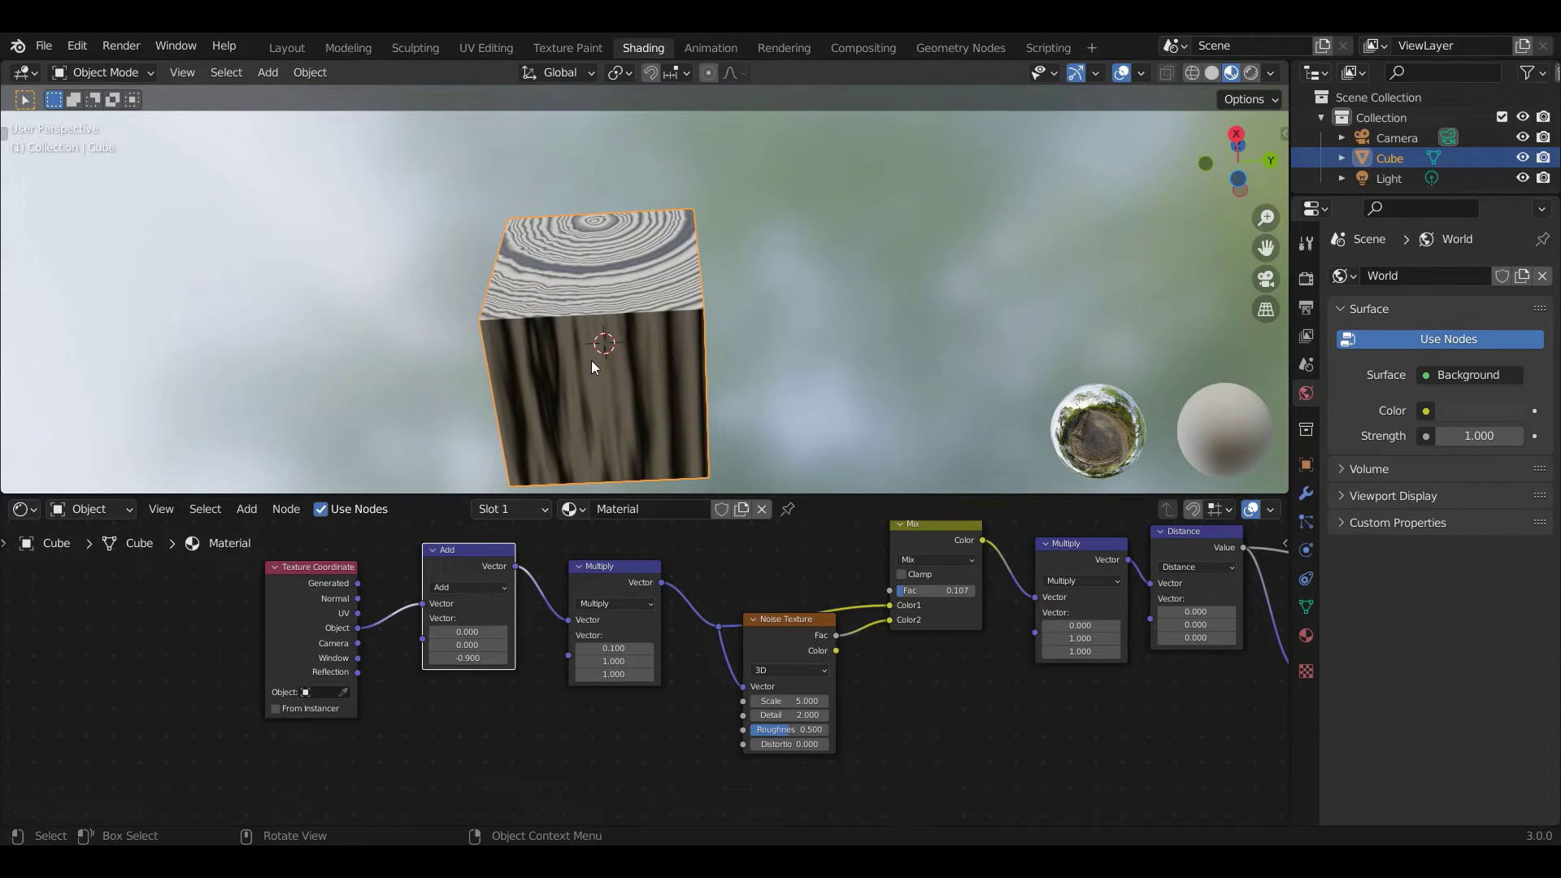
middle_click_drag(689, 368, 624, 393)
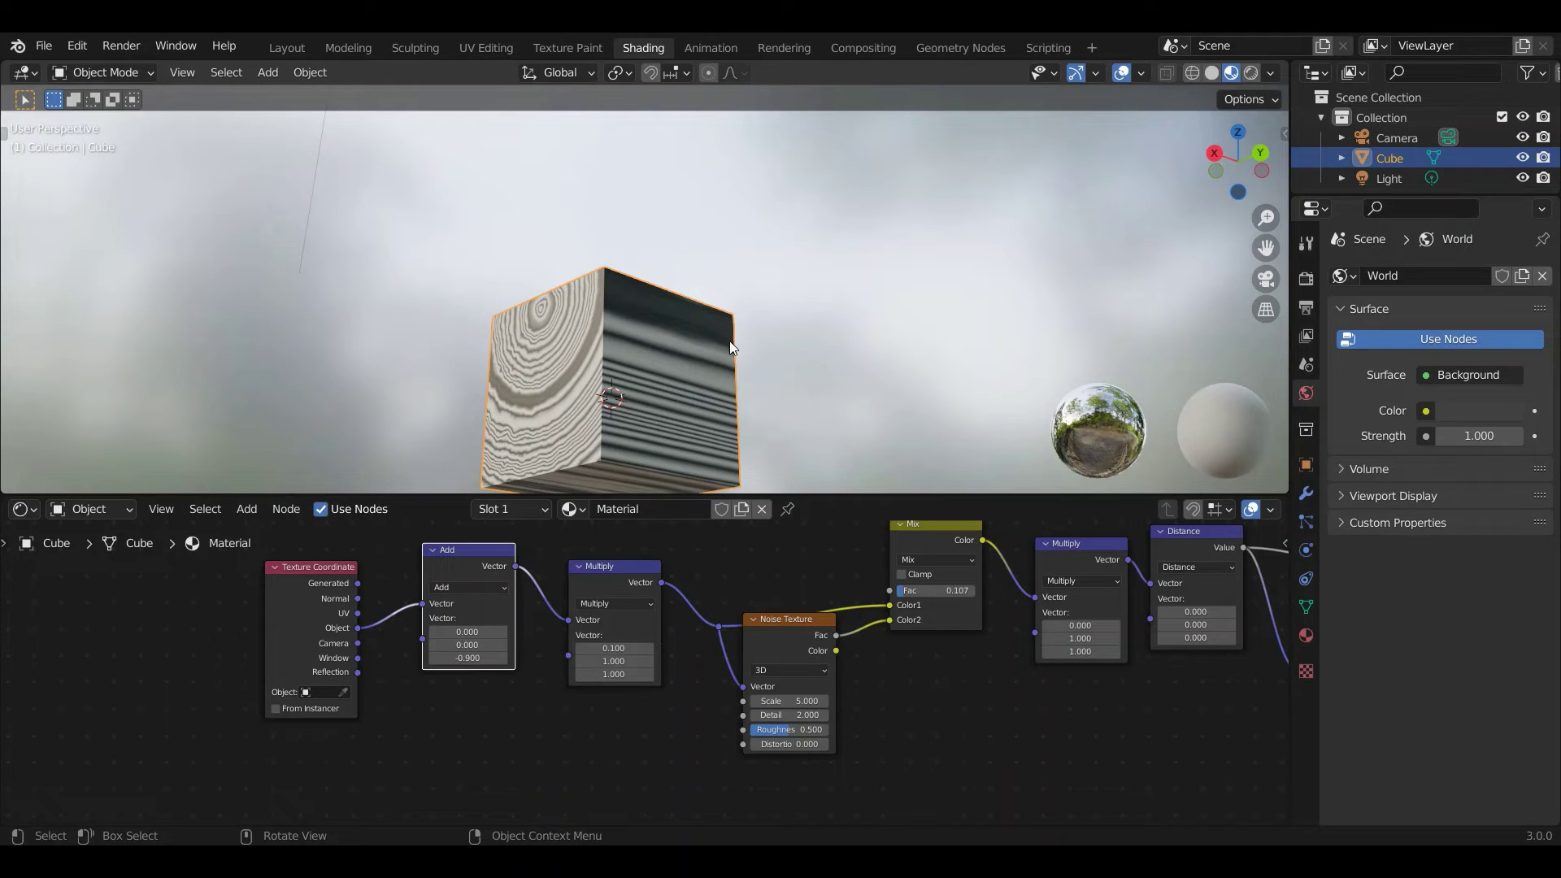
middle_click_drag(729, 342, 636, 345)
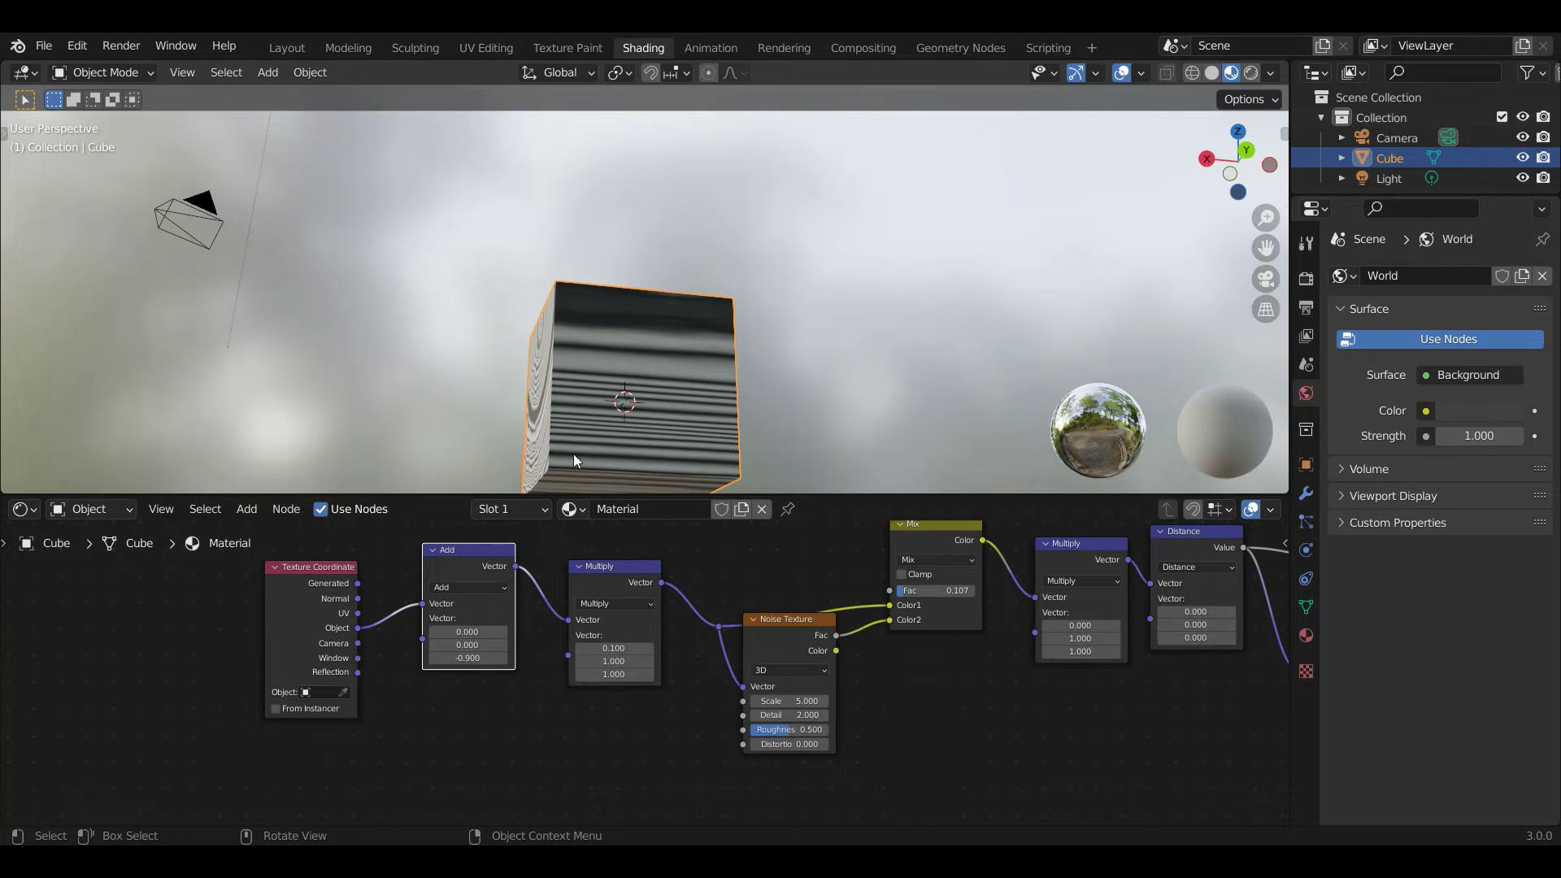
middle_click_drag(622, 376, 694, 457)
scroll(687, 422, "down", 2)
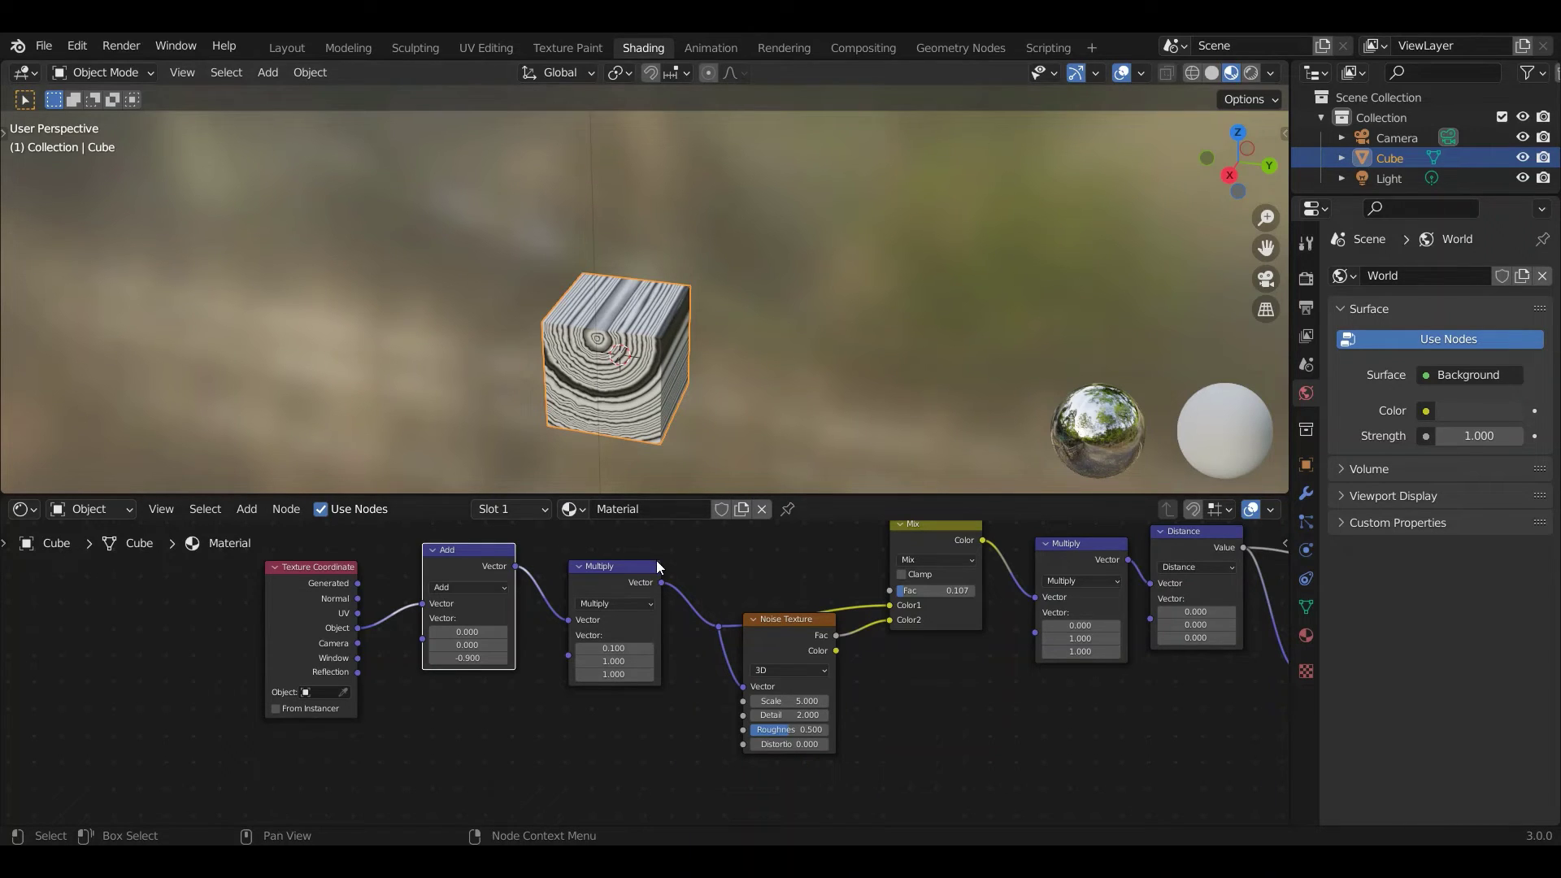
scroll(657, 561, "down", 1)
scroll(656, 568, "down", 1)
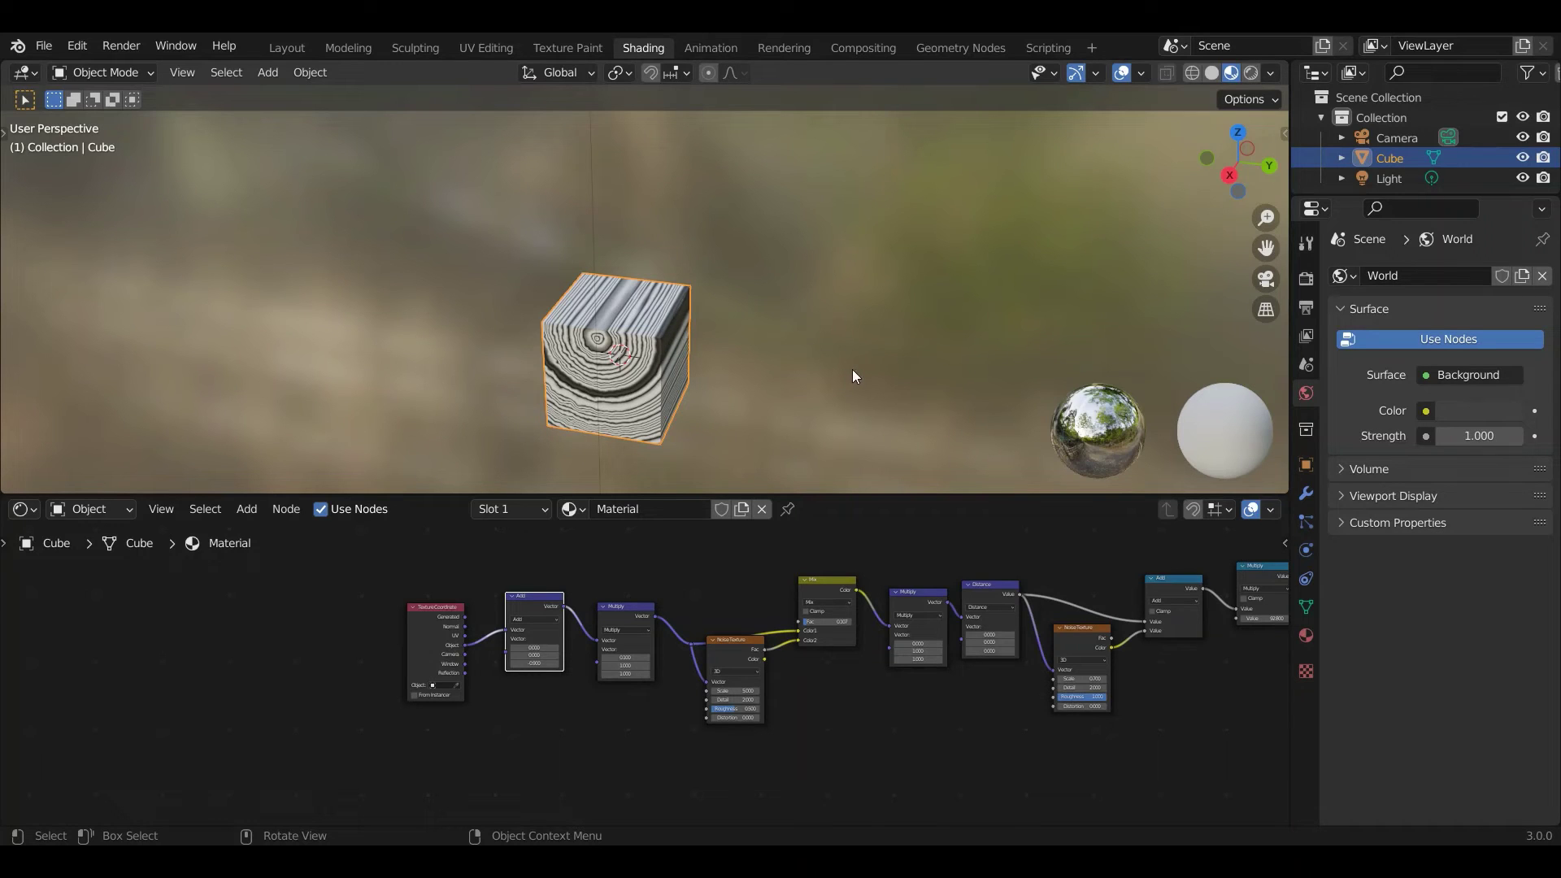
Flatten the cube along Z and stretch it to about 5 times its length along X to form a plank.
key("s")
key("z")
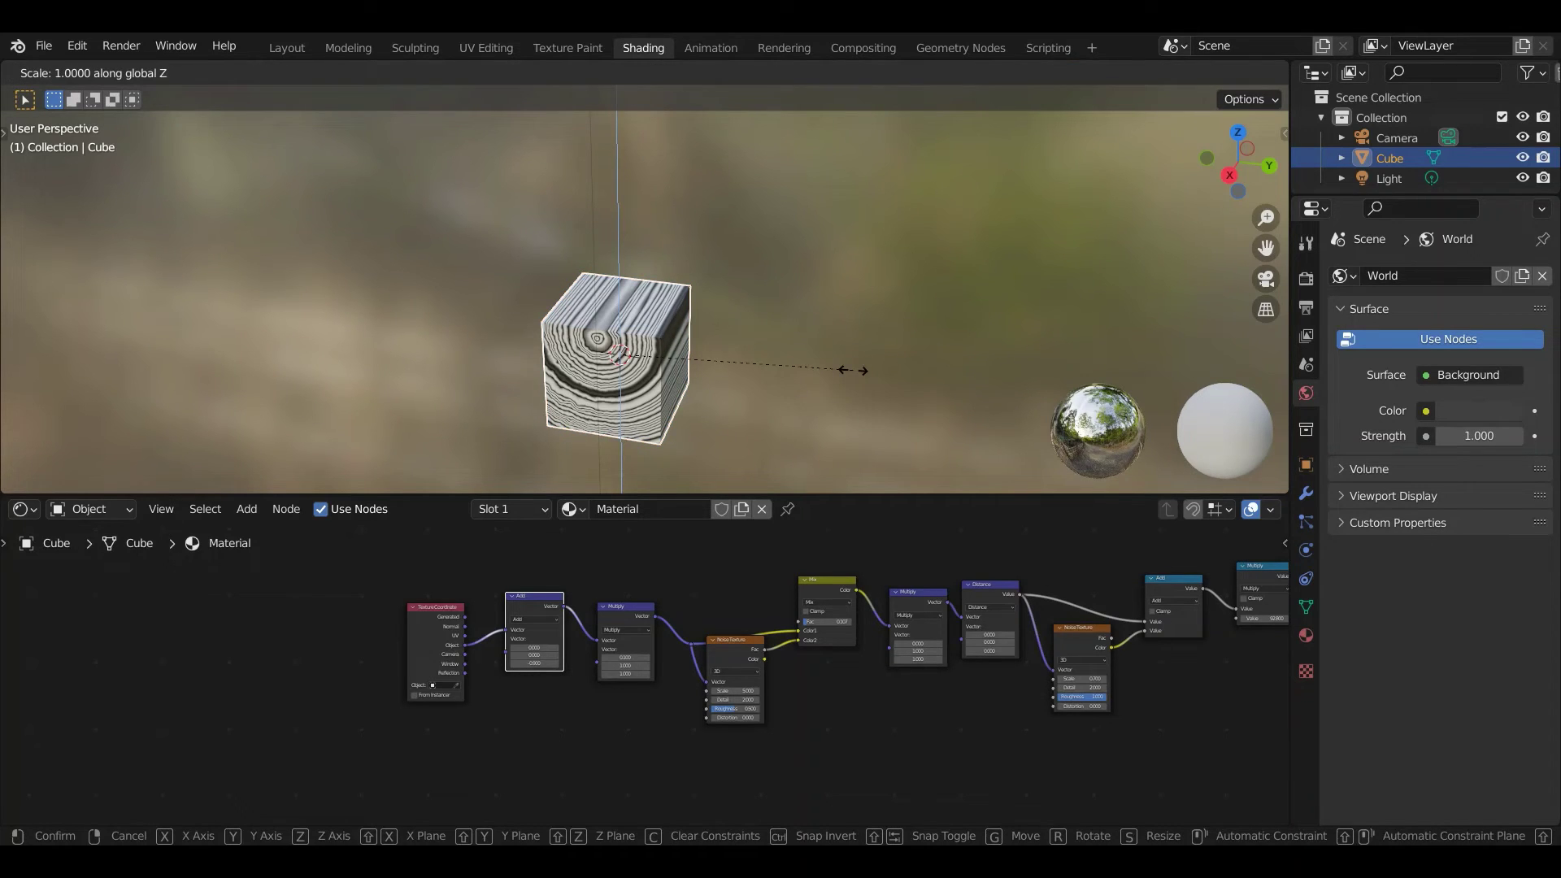
left_click(700, 369)
key("s")
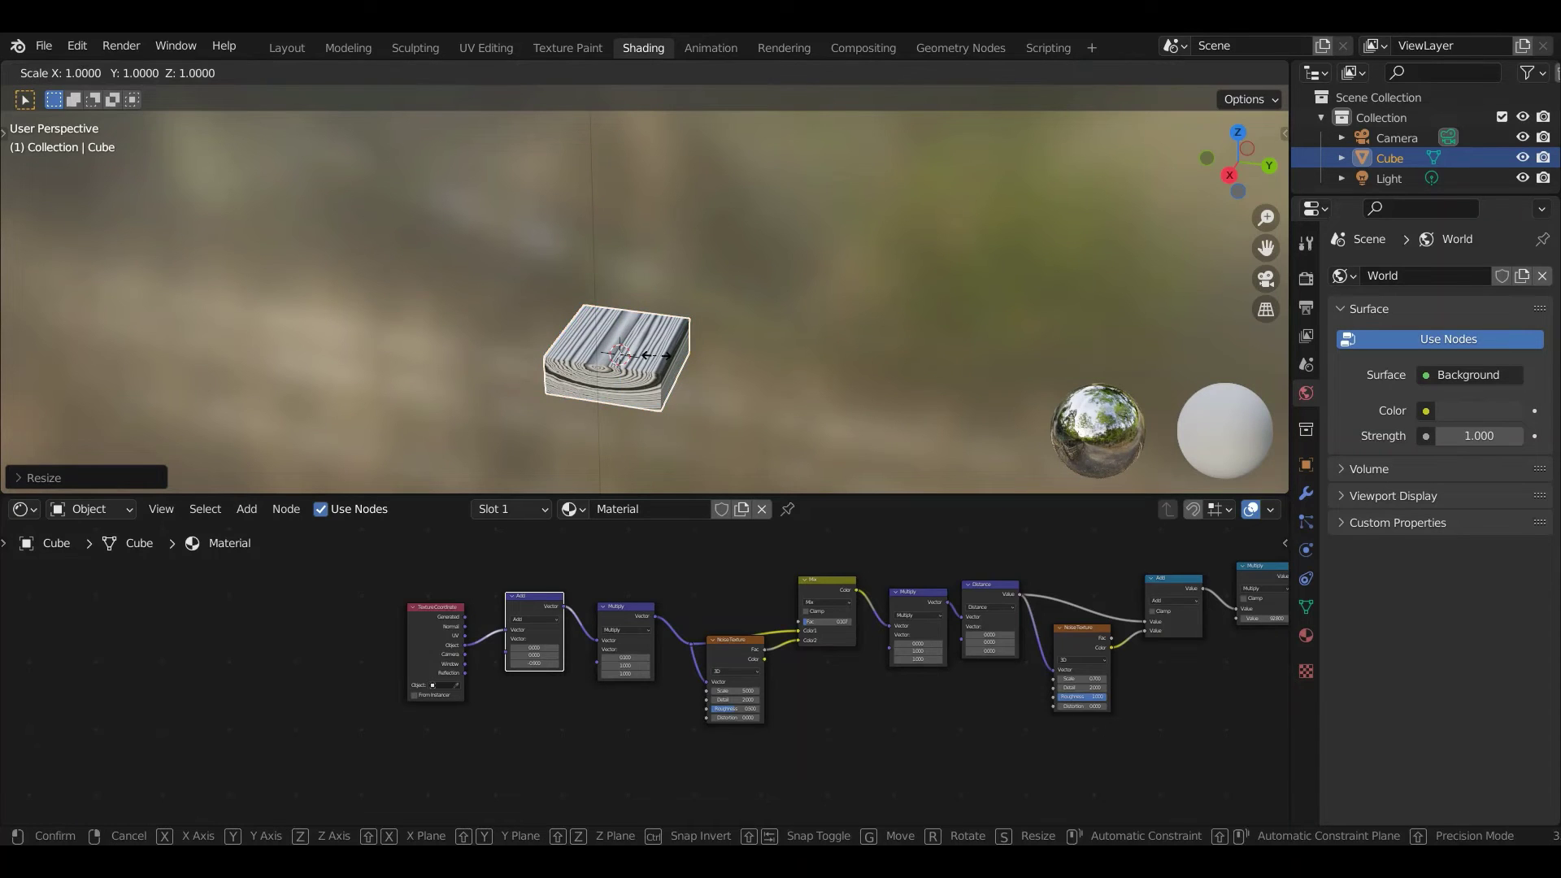
key("y")
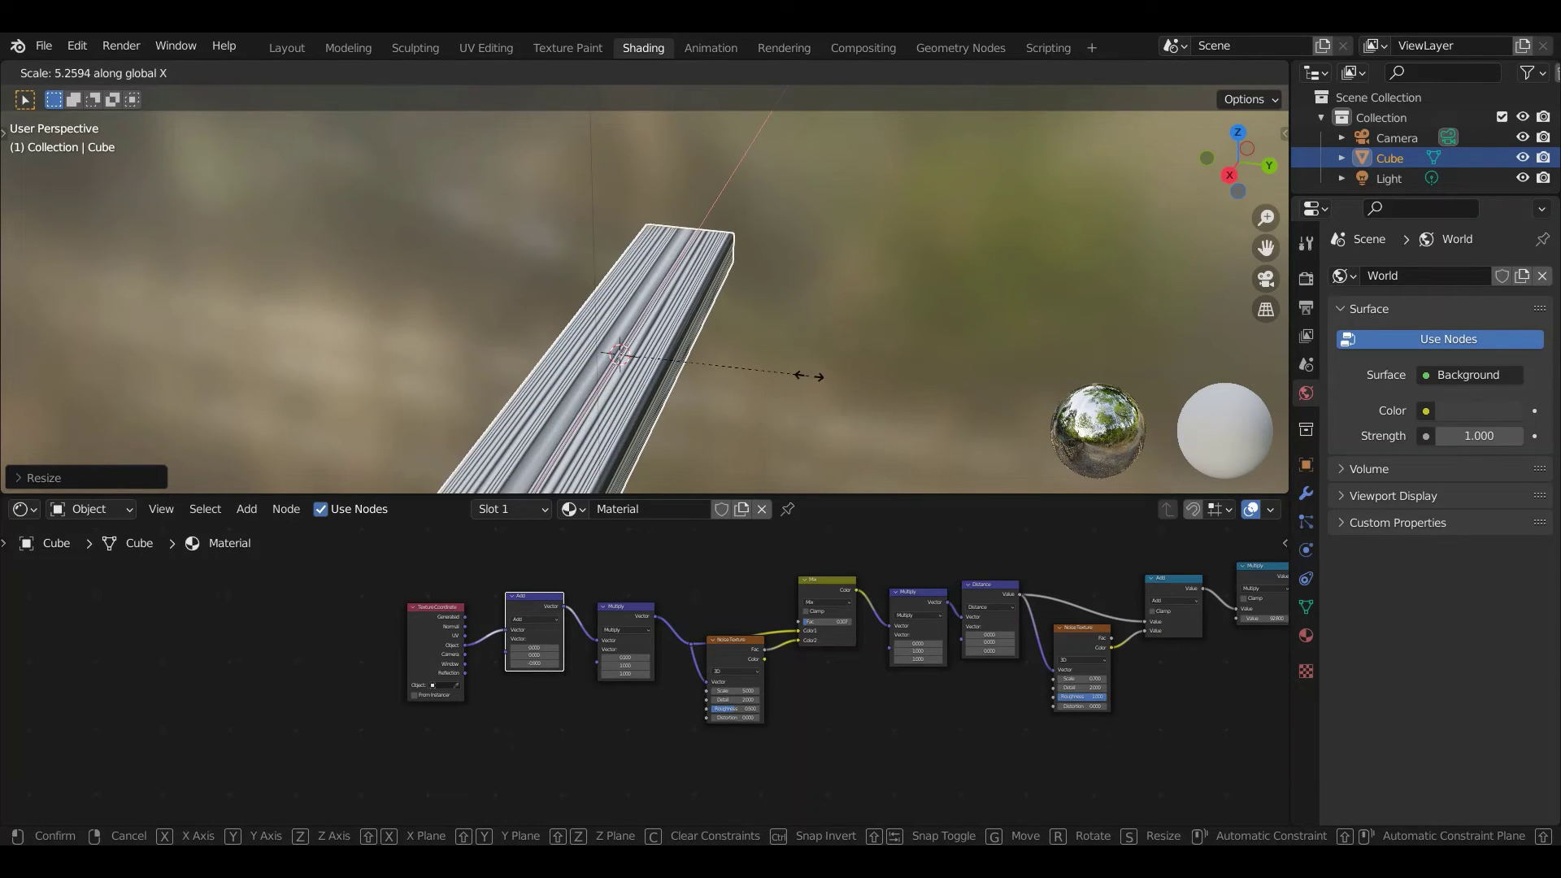
left_click(798, 404)
Apply the plank's scale so the object-based wood texture uses its real proportions.
middle_click_drag(798, 407, 732, 374)
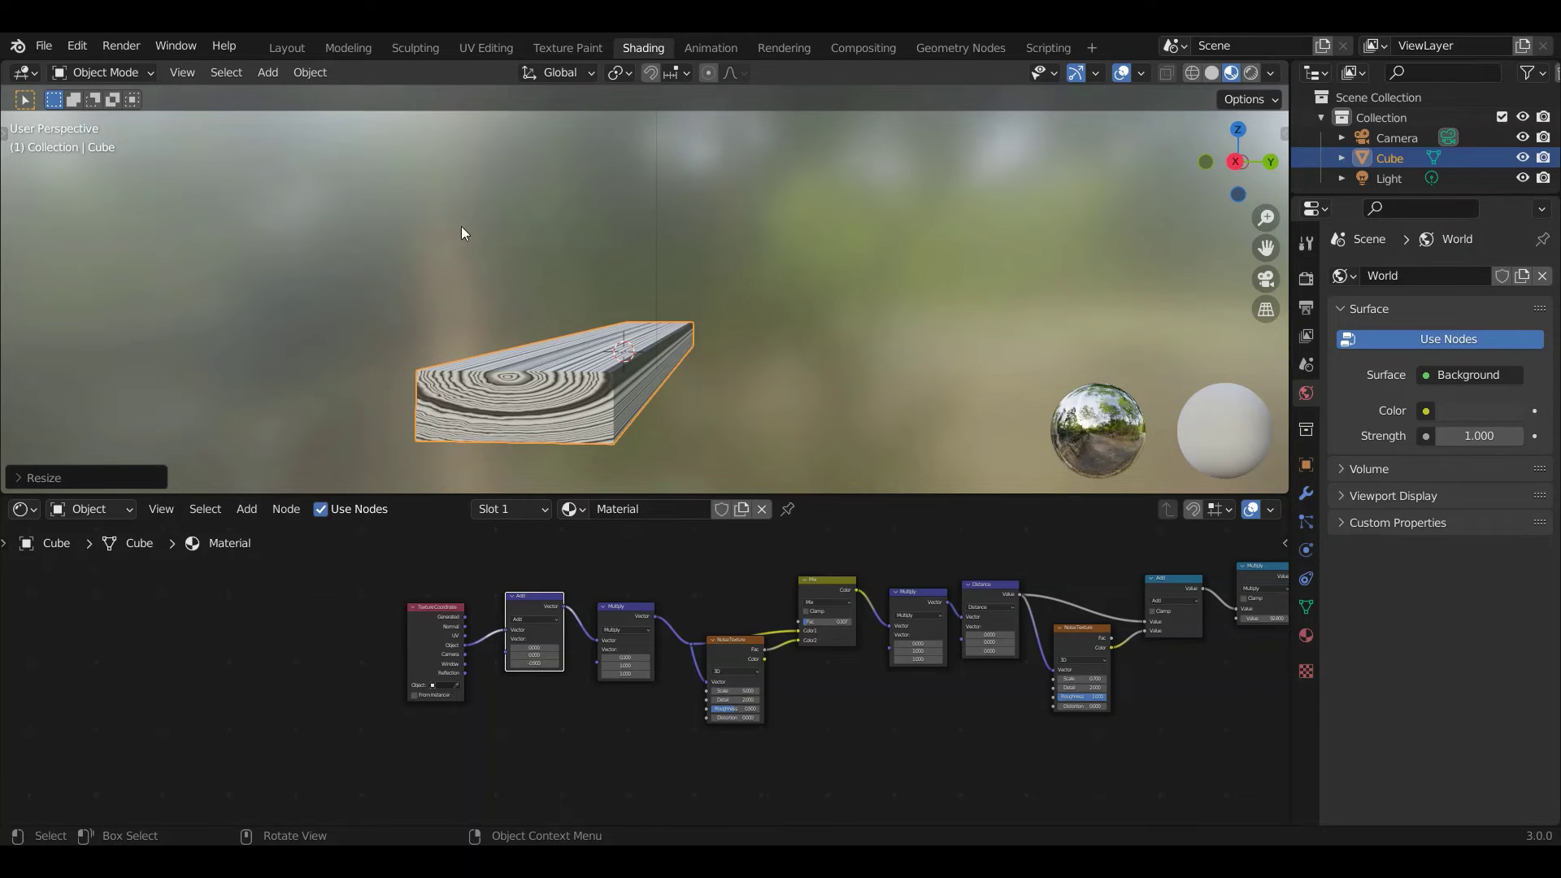
left_click(324, 71)
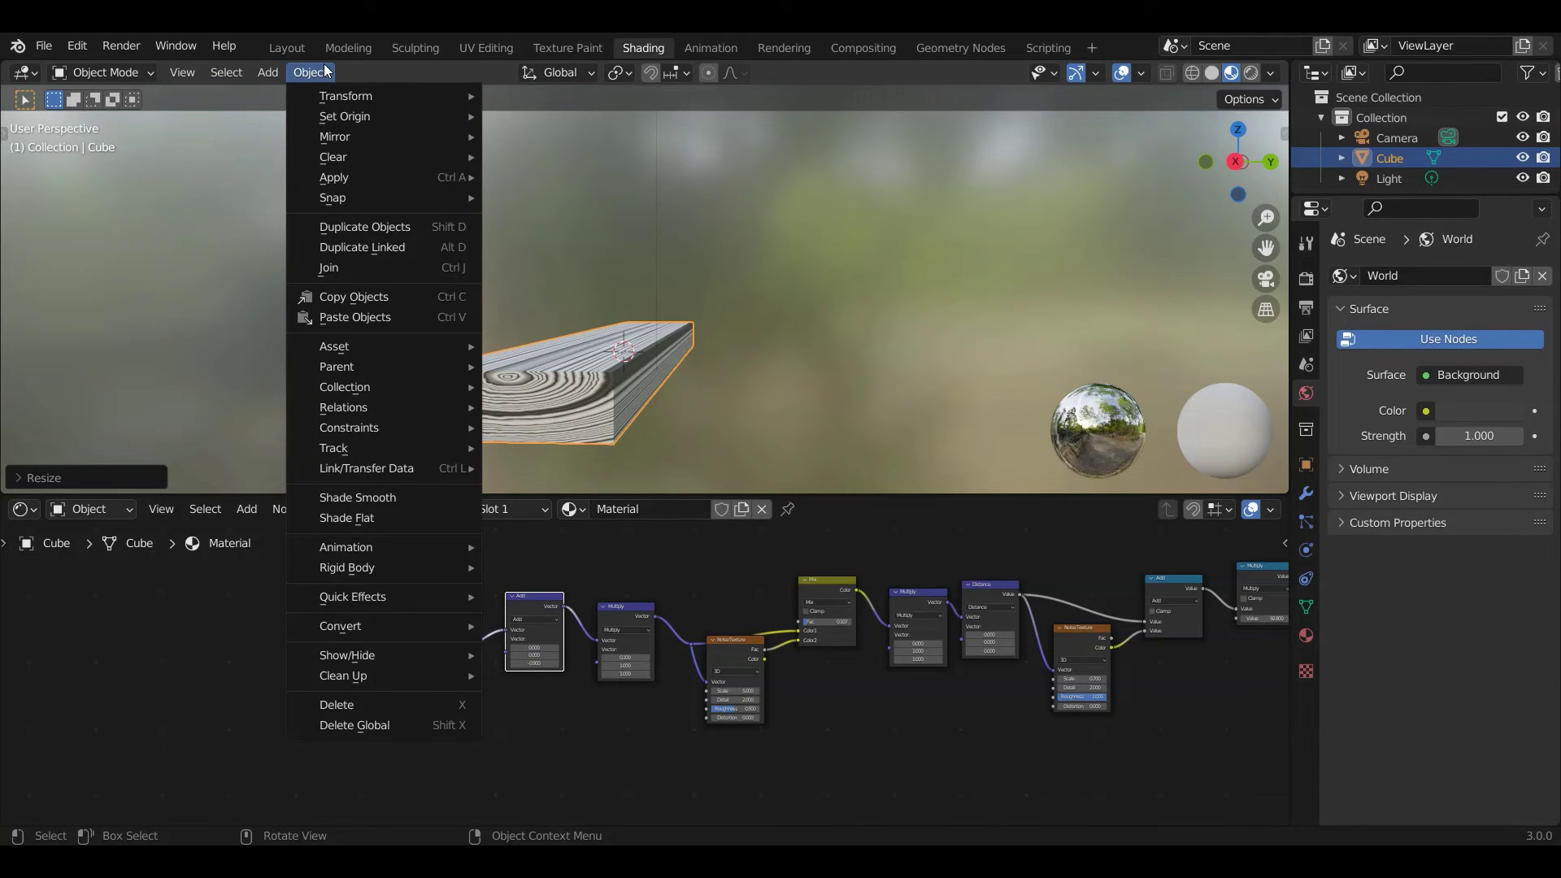
mouse_move(363, 172)
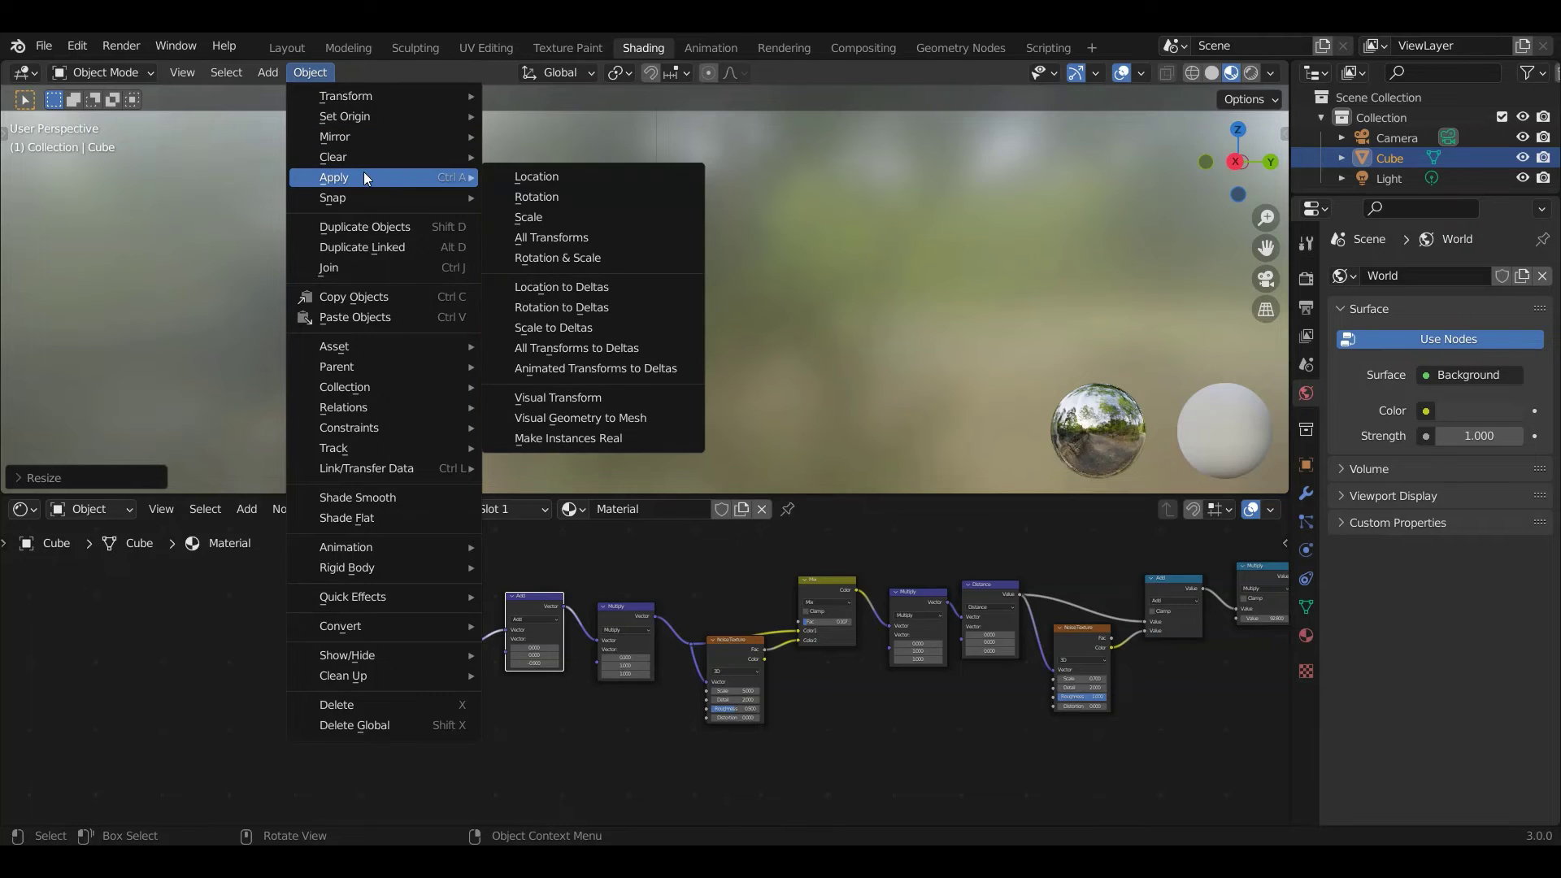
left_click(557, 216)
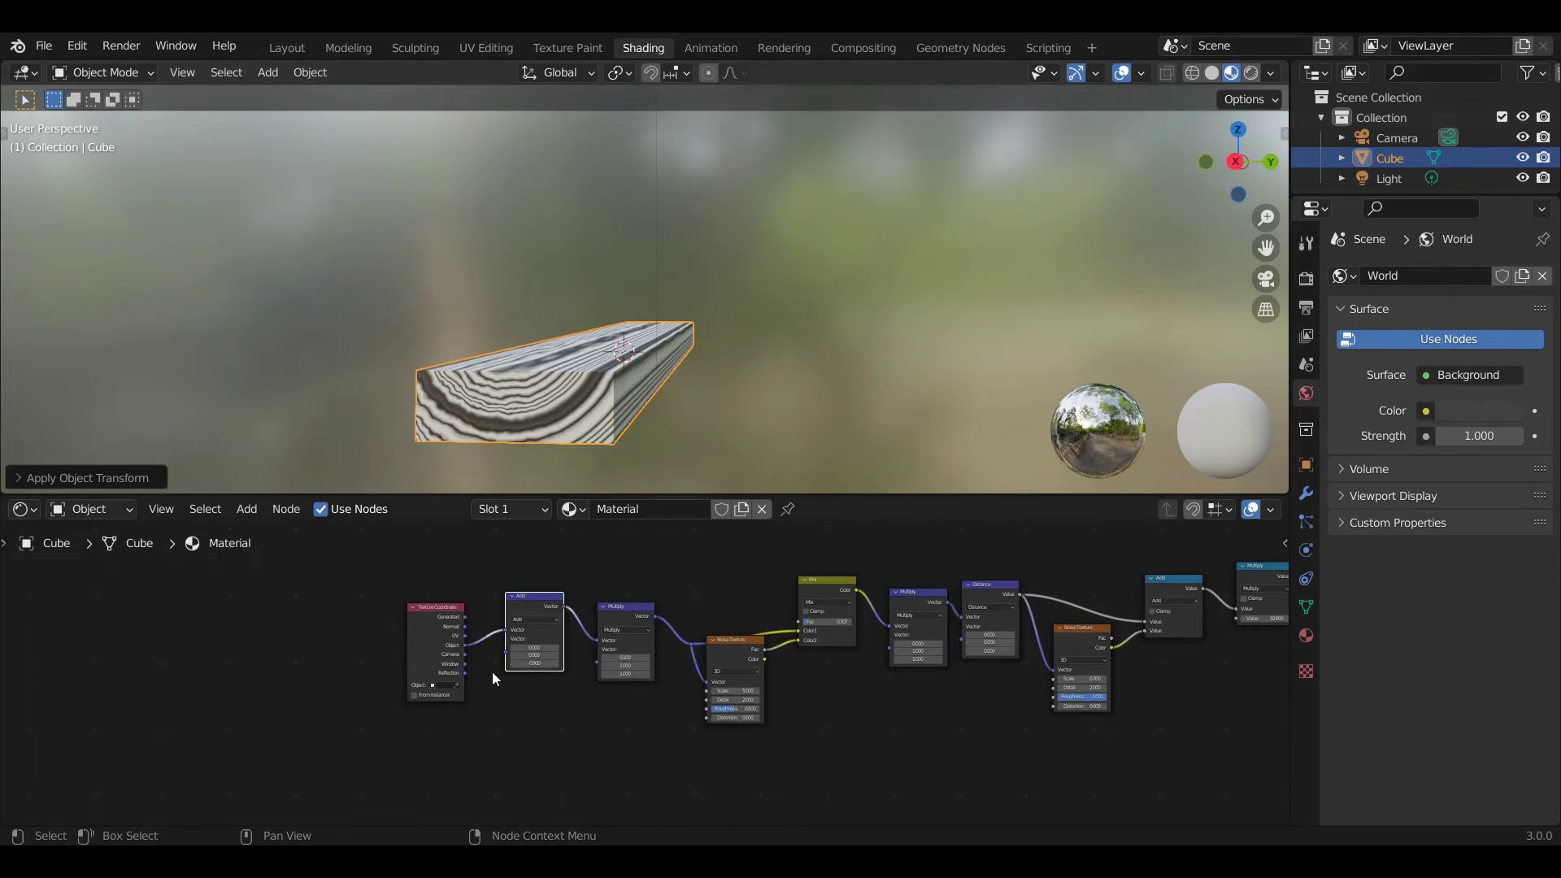
Offset the wood grain on the plank by setting the Add node's Y component to 2.4 and Z component to 1.3.
mouse_move(618, 407)
middle_mouse_down()
mouse_move(632, 379)
mouse_move(622, 395)
middle_mouse_up()
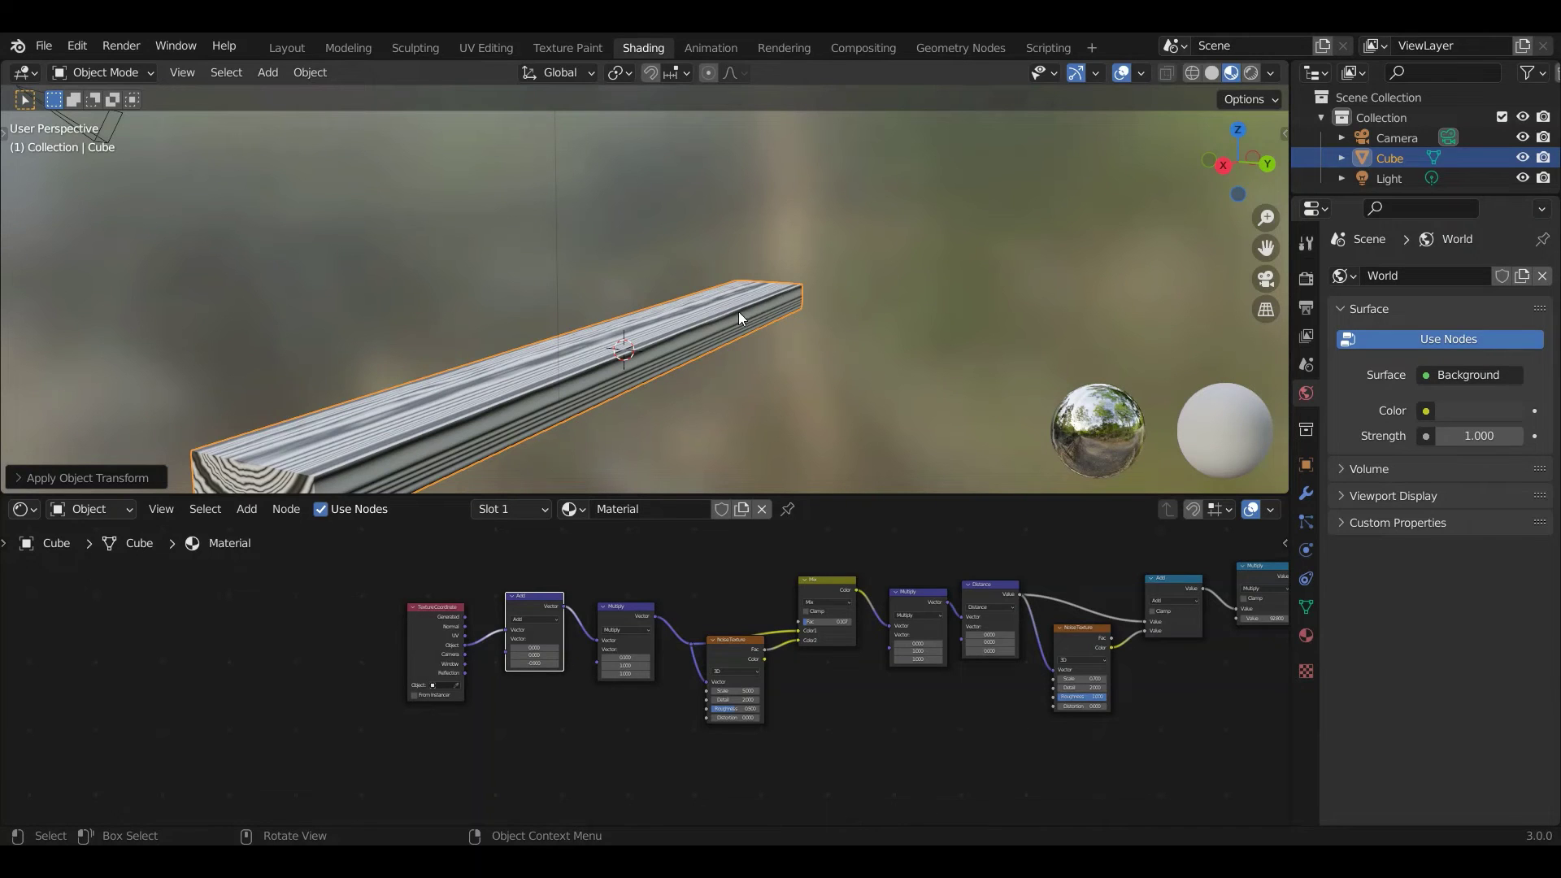
middle_click_drag(738, 310, 650, 368)
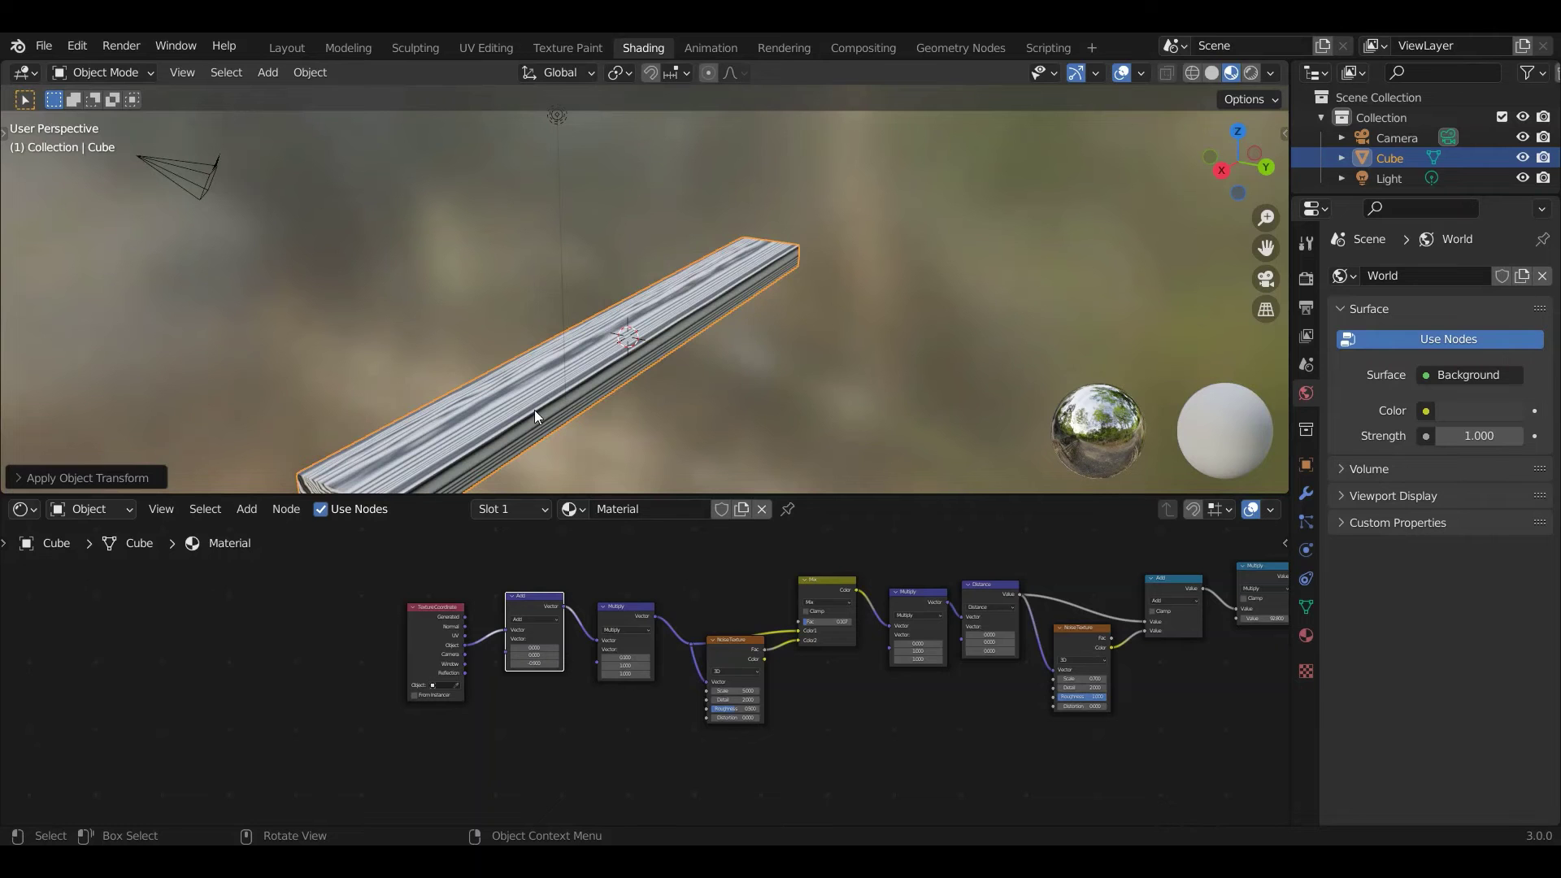
middle_click_drag(534, 410, 607, 361)
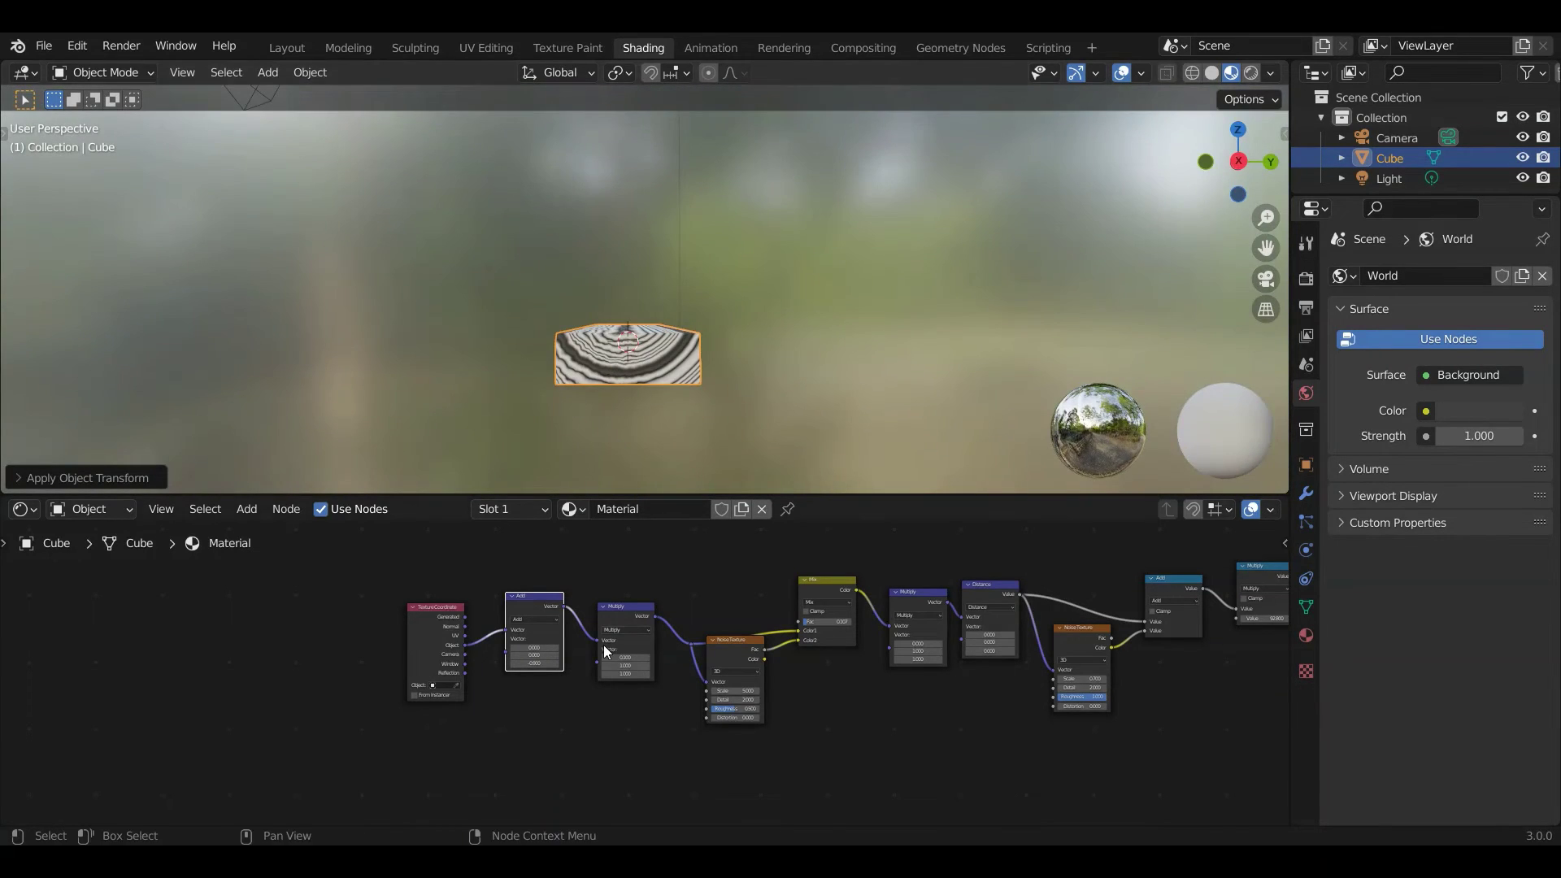
scroll(607, 650, "up", 2)
left_click_drag(651, 650, 570, 673)
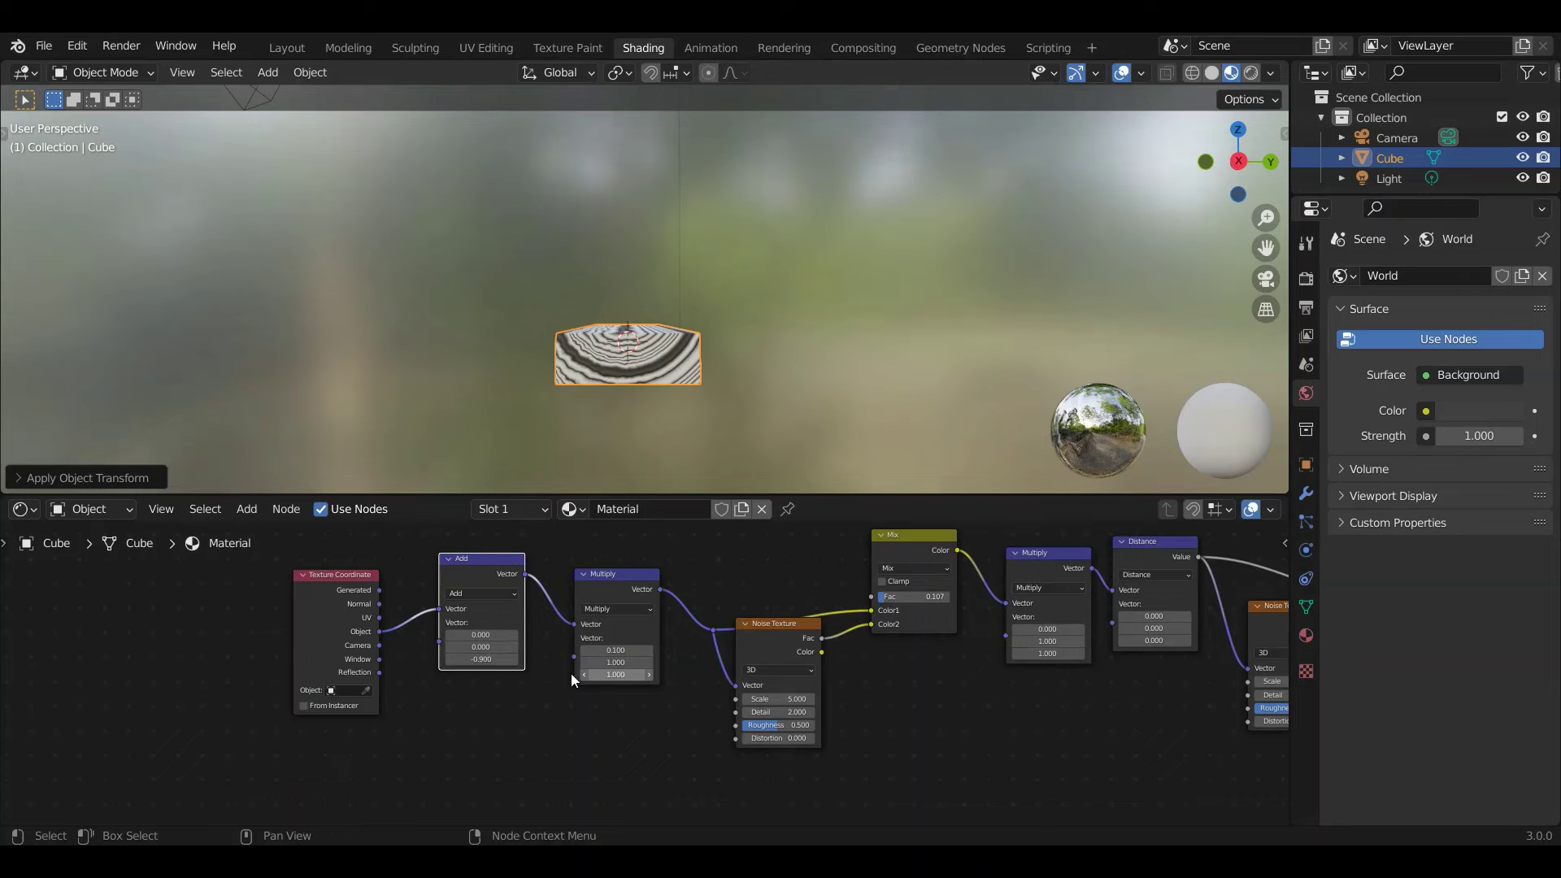
left_click_drag(480, 647, 548, 647)
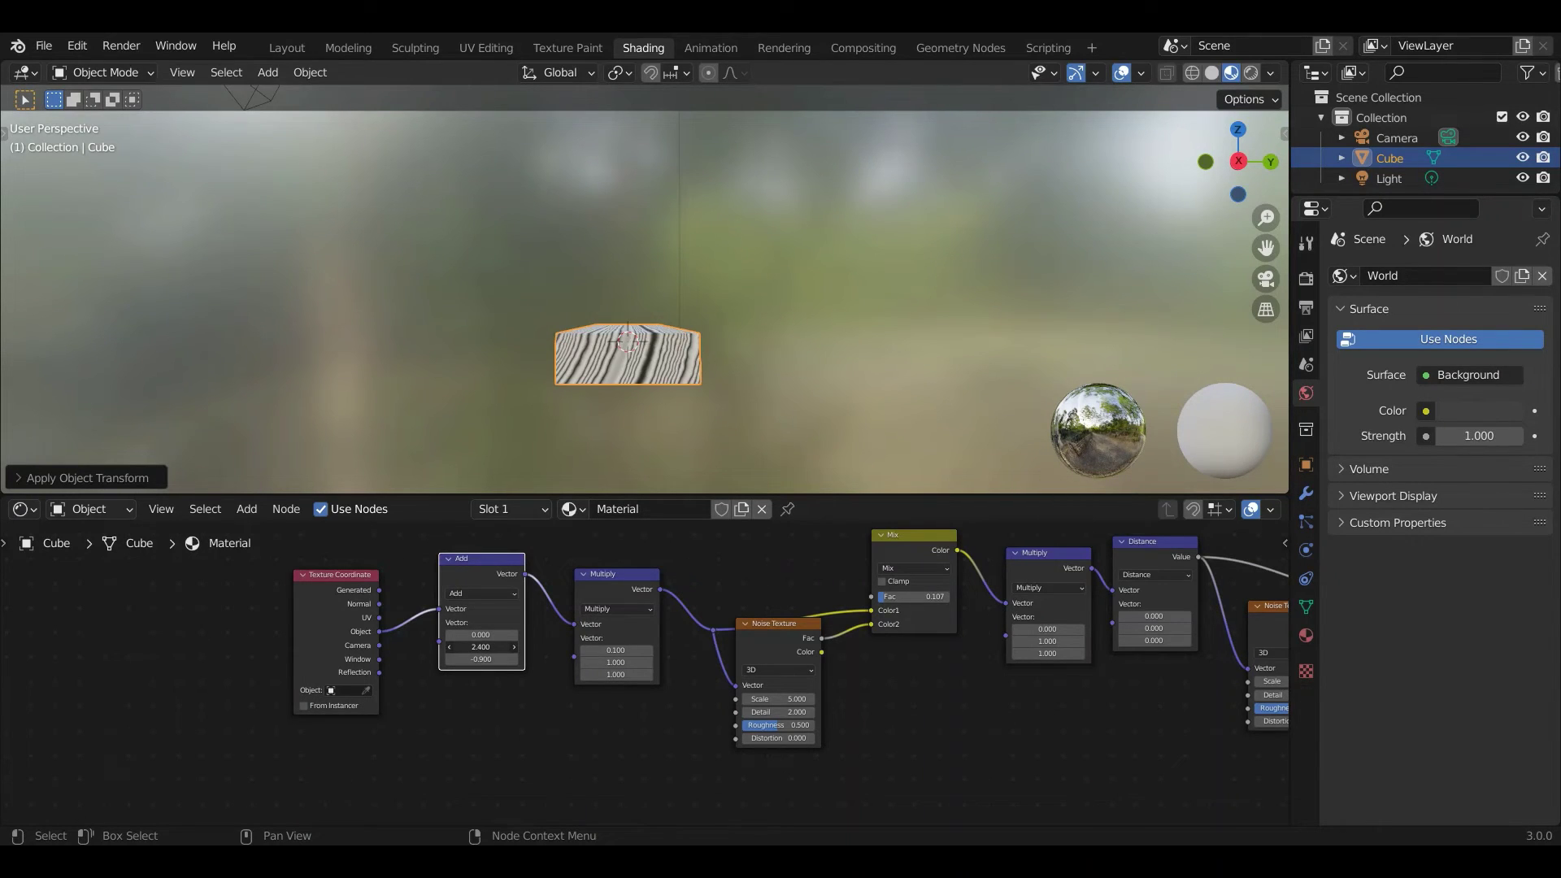
middle_click_drag(726, 281, 704, 329)
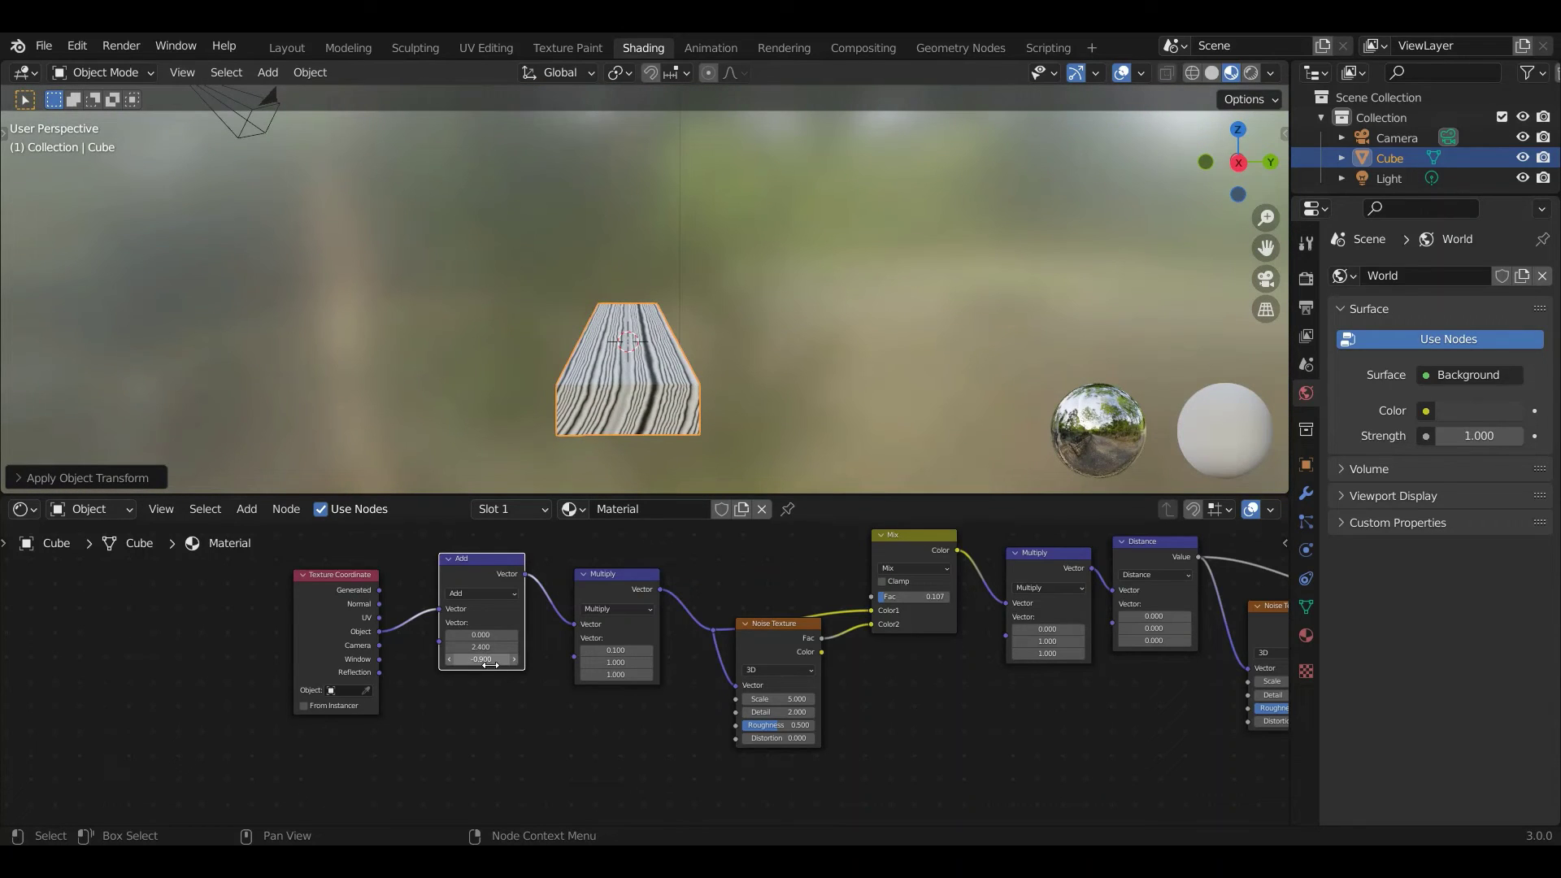
left_click_drag(490, 664, 575, 664)
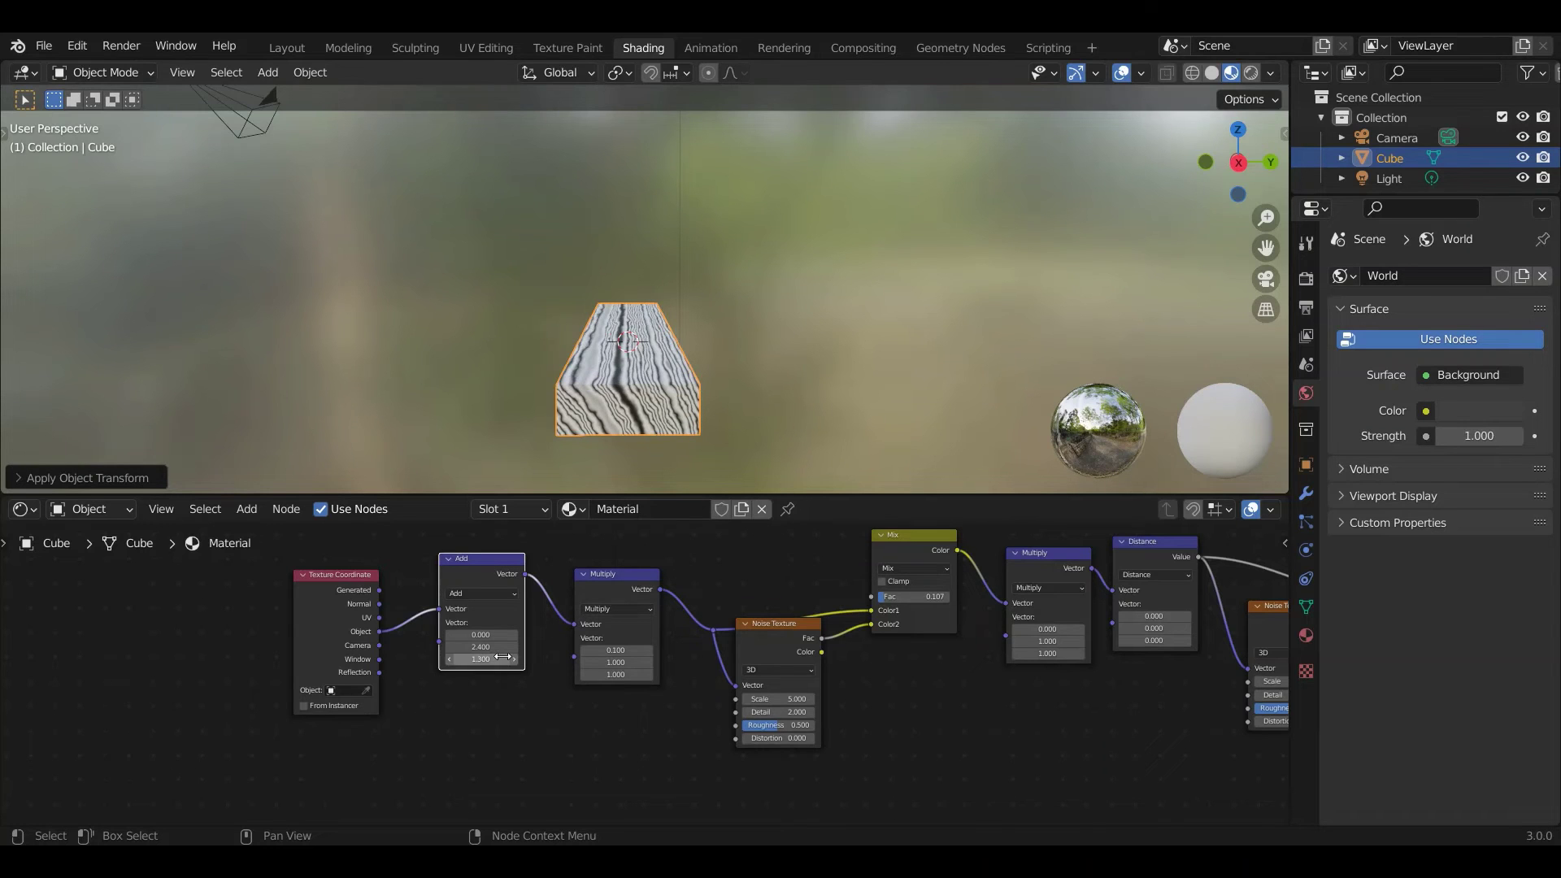
middle_click_drag(634, 366, 640, 413)
scroll(640, 413, "down", 1)
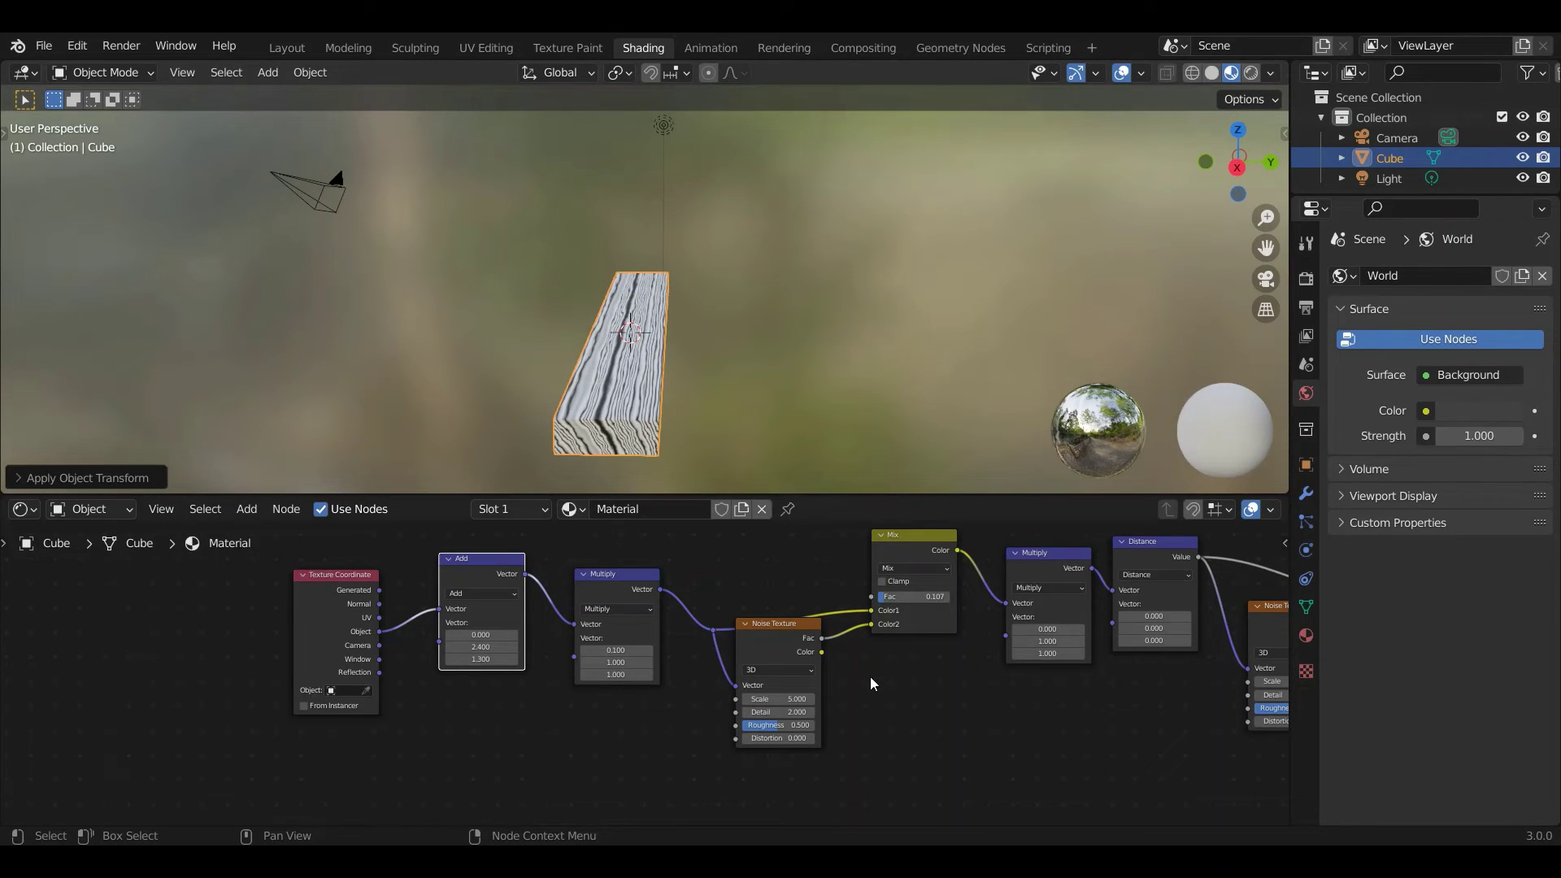
Move the Principled BSDF and Material Output nodes away from the Map Range node to make room between them.
middle_click_drag(961, 717, 811, 700)
scroll(814, 705, "down", 3)
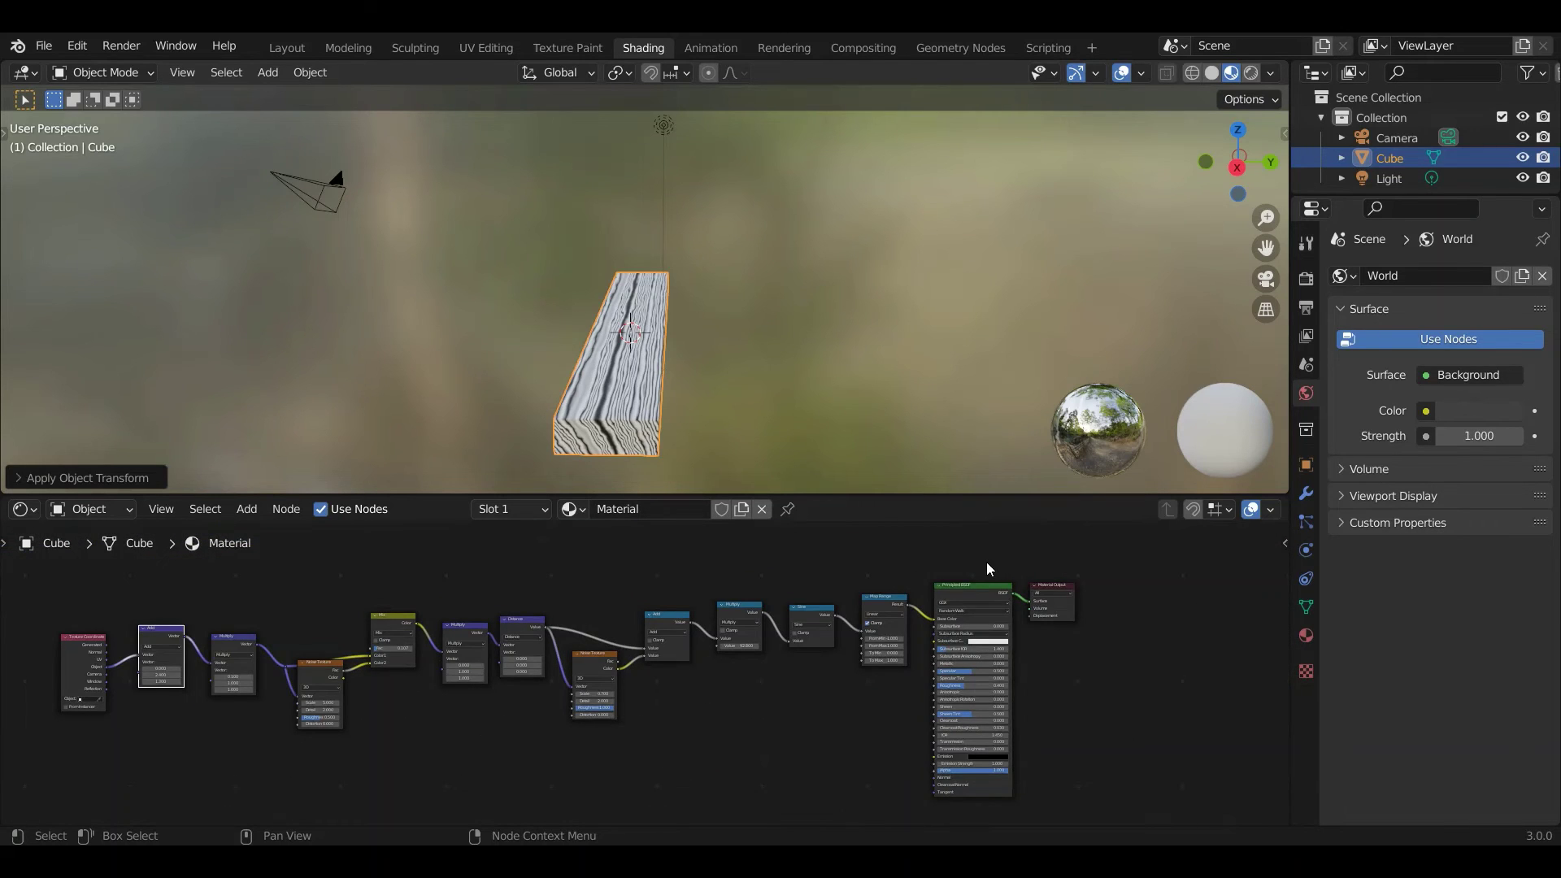
left_click_drag(971, 547, 1082, 706)
left_click_drag(973, 588, 1095, 595)
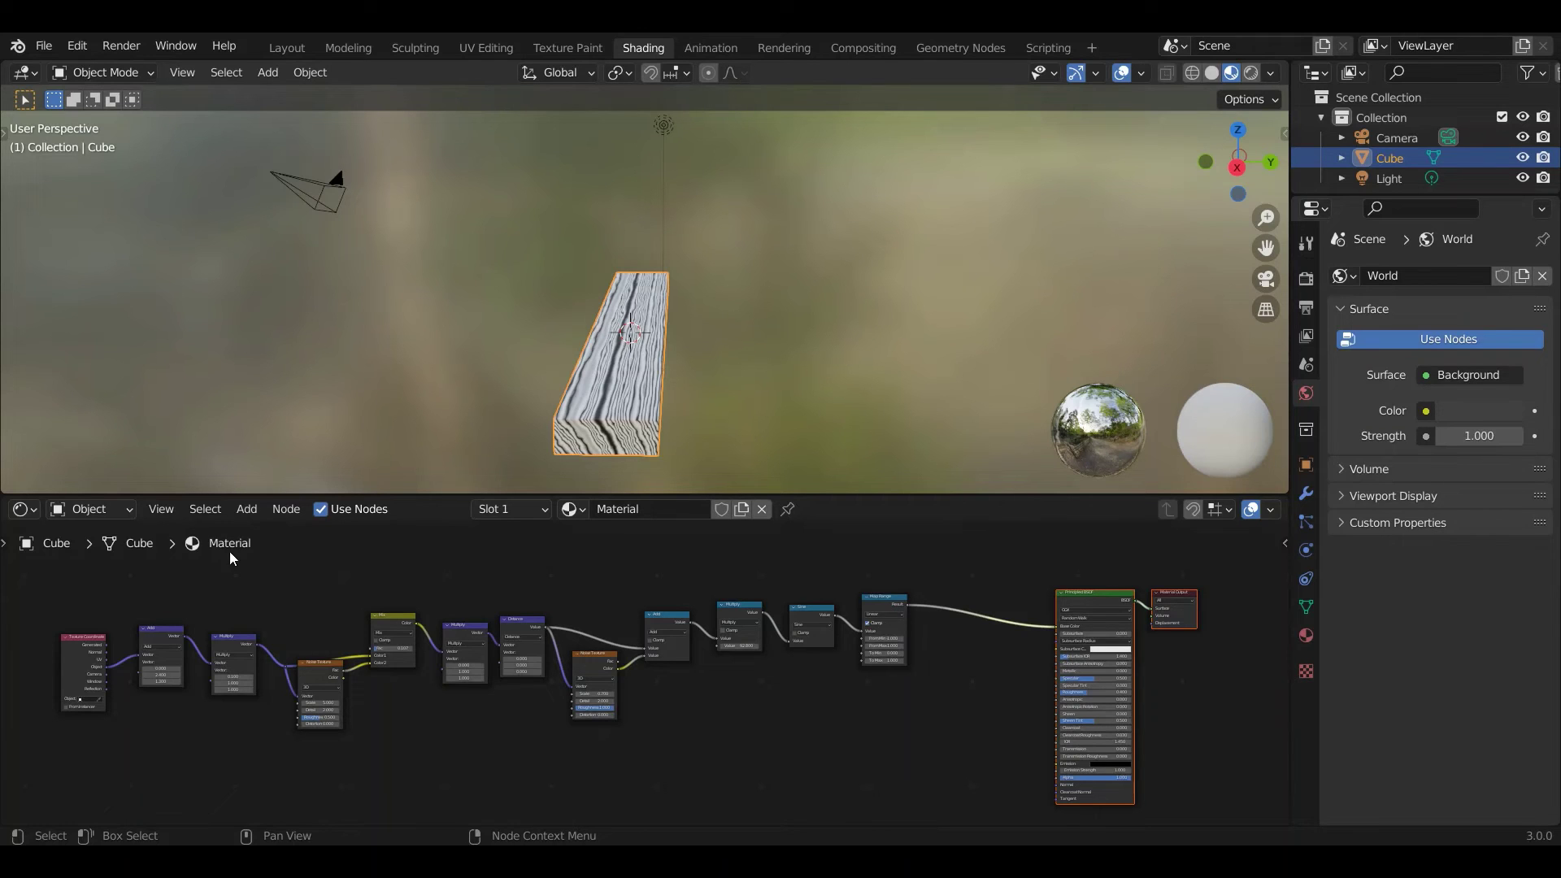
Insert a Hue/Saturation node between the Map Range and Principled BSDF nodes, with the Map Range result feeding its Value input.
left_click(246, 510)
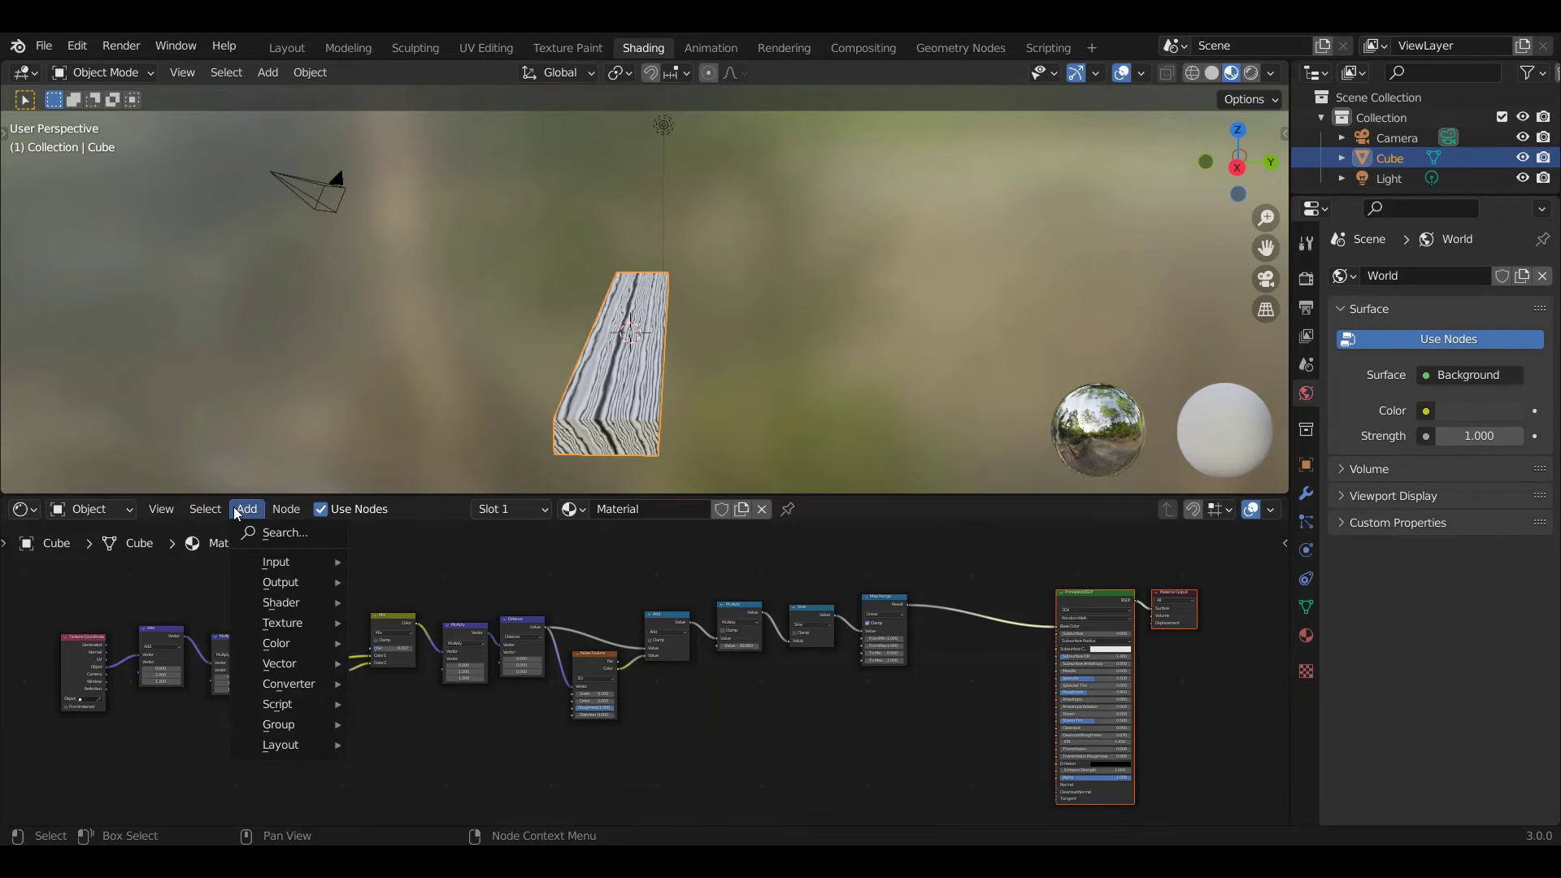
mouse_move(290, 646)
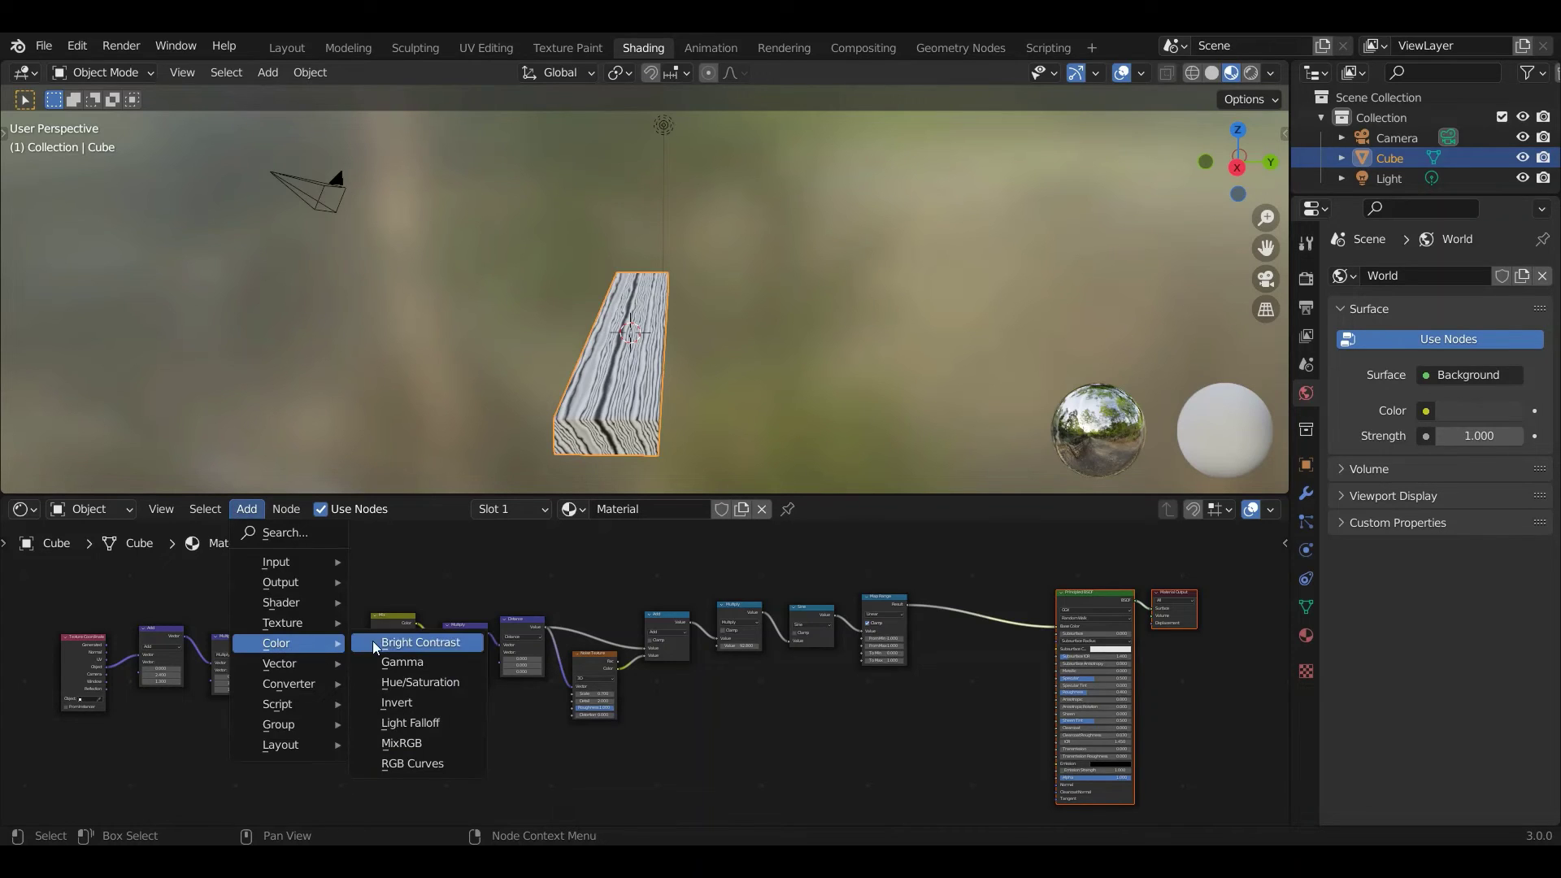
left_click(431, 683)
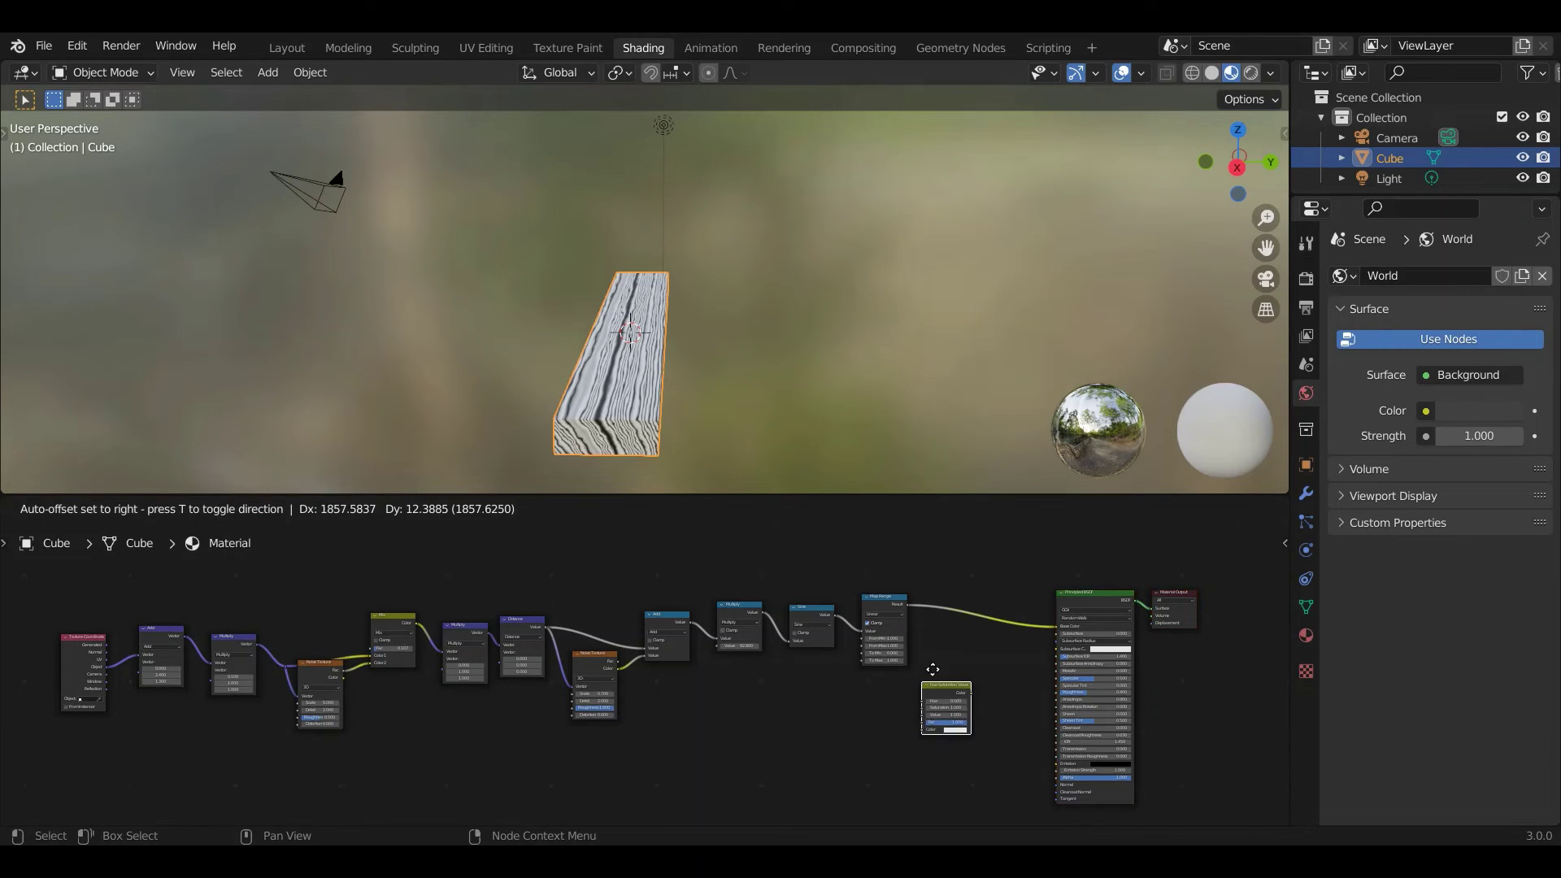
left_click(983, 628)
middle_click_drag(948, 732, 834, 725)
scroll(834, 724, "up", 2)
mouse_move(875, 685)
left_mouse_down()
mouse_move(850, 685)
mouse_move(793, 605)
mouse_move(722, 556)
mouse_move(810, 656)
mouse_move(886, 677)
left_mouse_up()
Set the Hue Saturation Value node's colour to a dark golden brown with hue 0.098 and saturation 0.989.
left_click(964, 714)
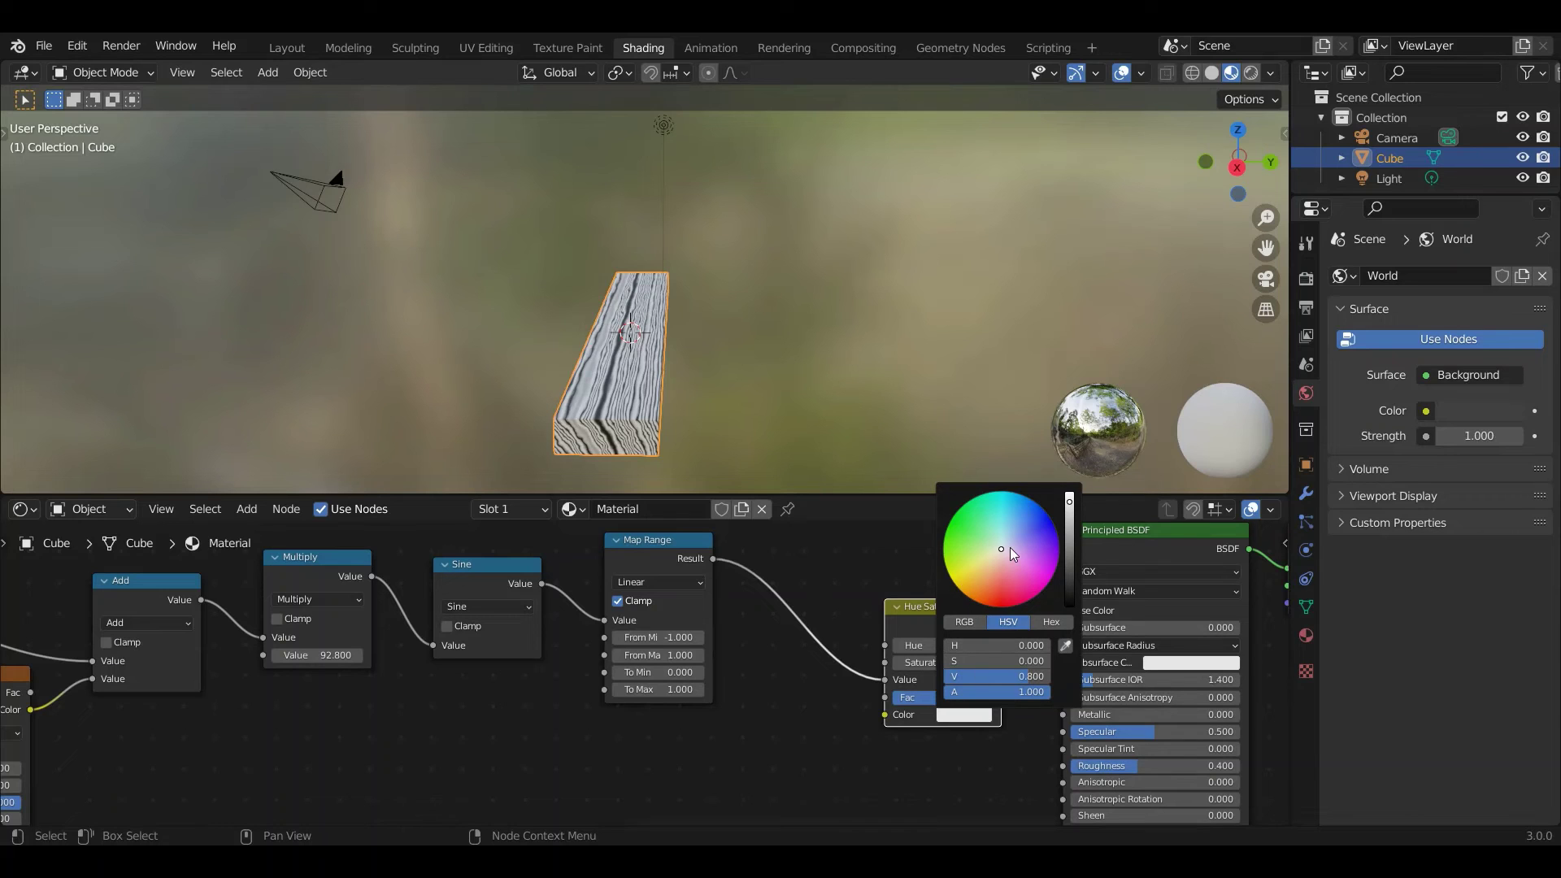
left_click_drag(1009, 548, 967, 587)
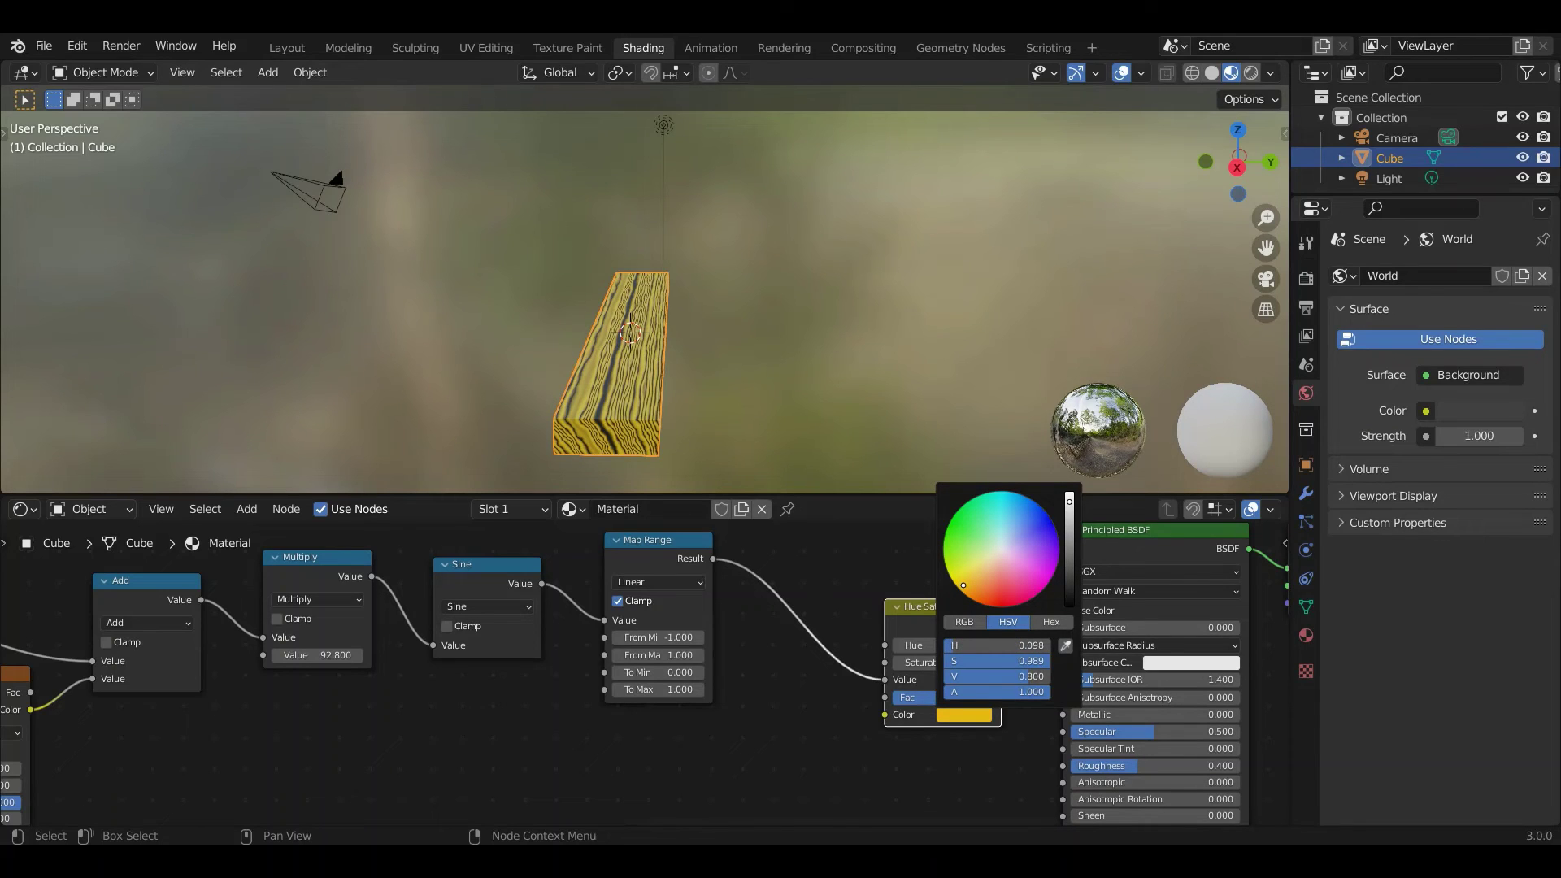
left_click_drag(1077, 518, 1077, 561)
mouse_move(618, 382)
middle_mouse_down()
mouse_move(559, 397)
mouse_move(555, 373)
mouse_move(533, 408)
mouse_move(639, 442)
mouse_move(685, 373)
mouse_move(672, 348)
mouse_move(598, 368)
mouse_move(611, 372)
middle_mouse_up()
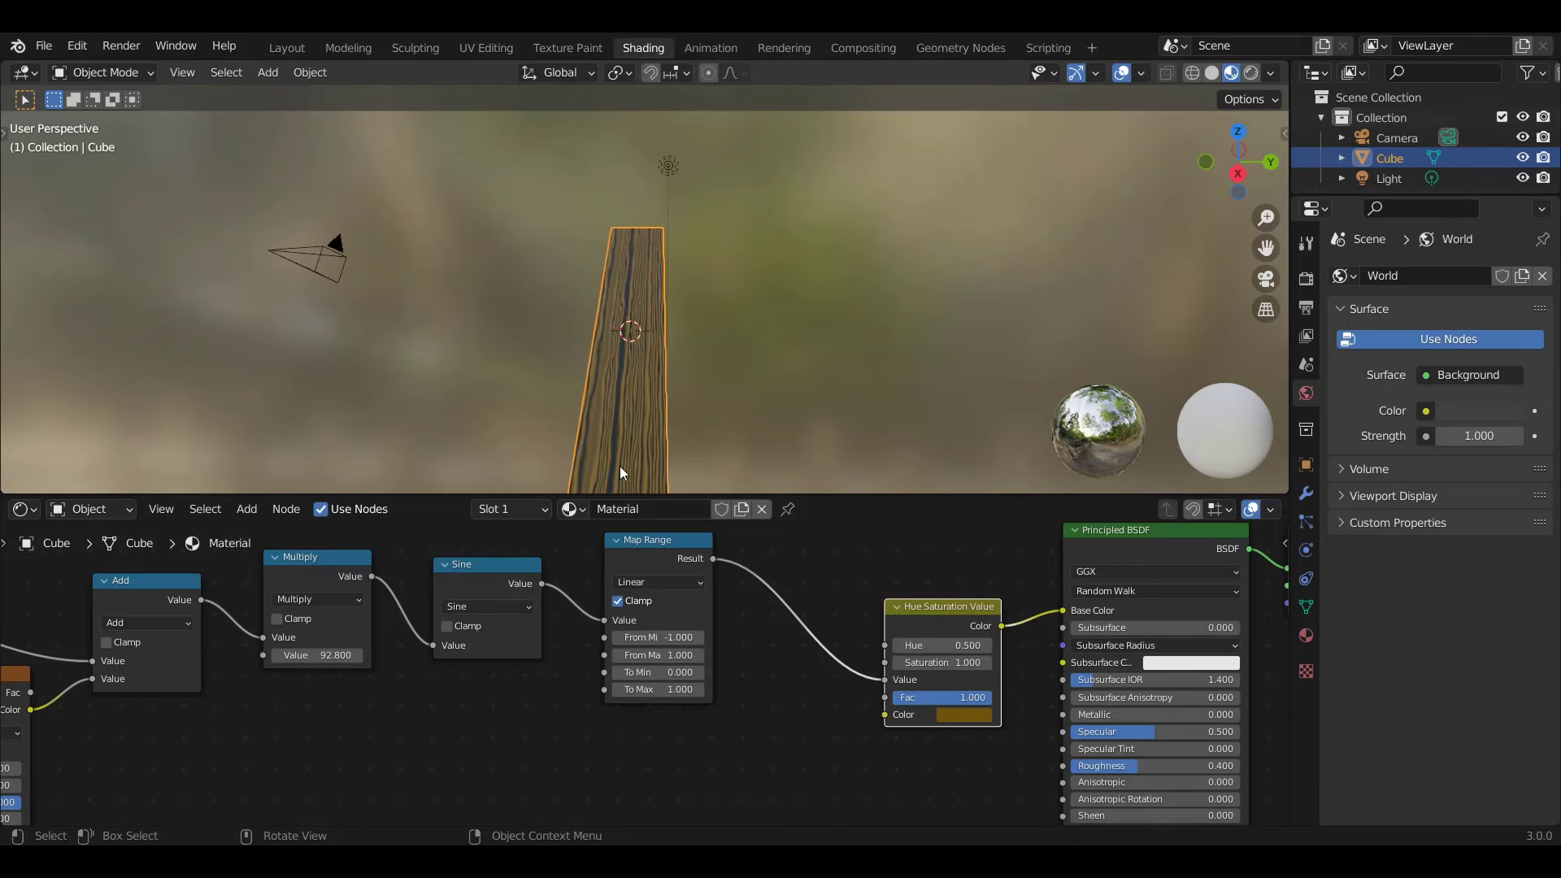
scroll(619, 413, "down", 3)
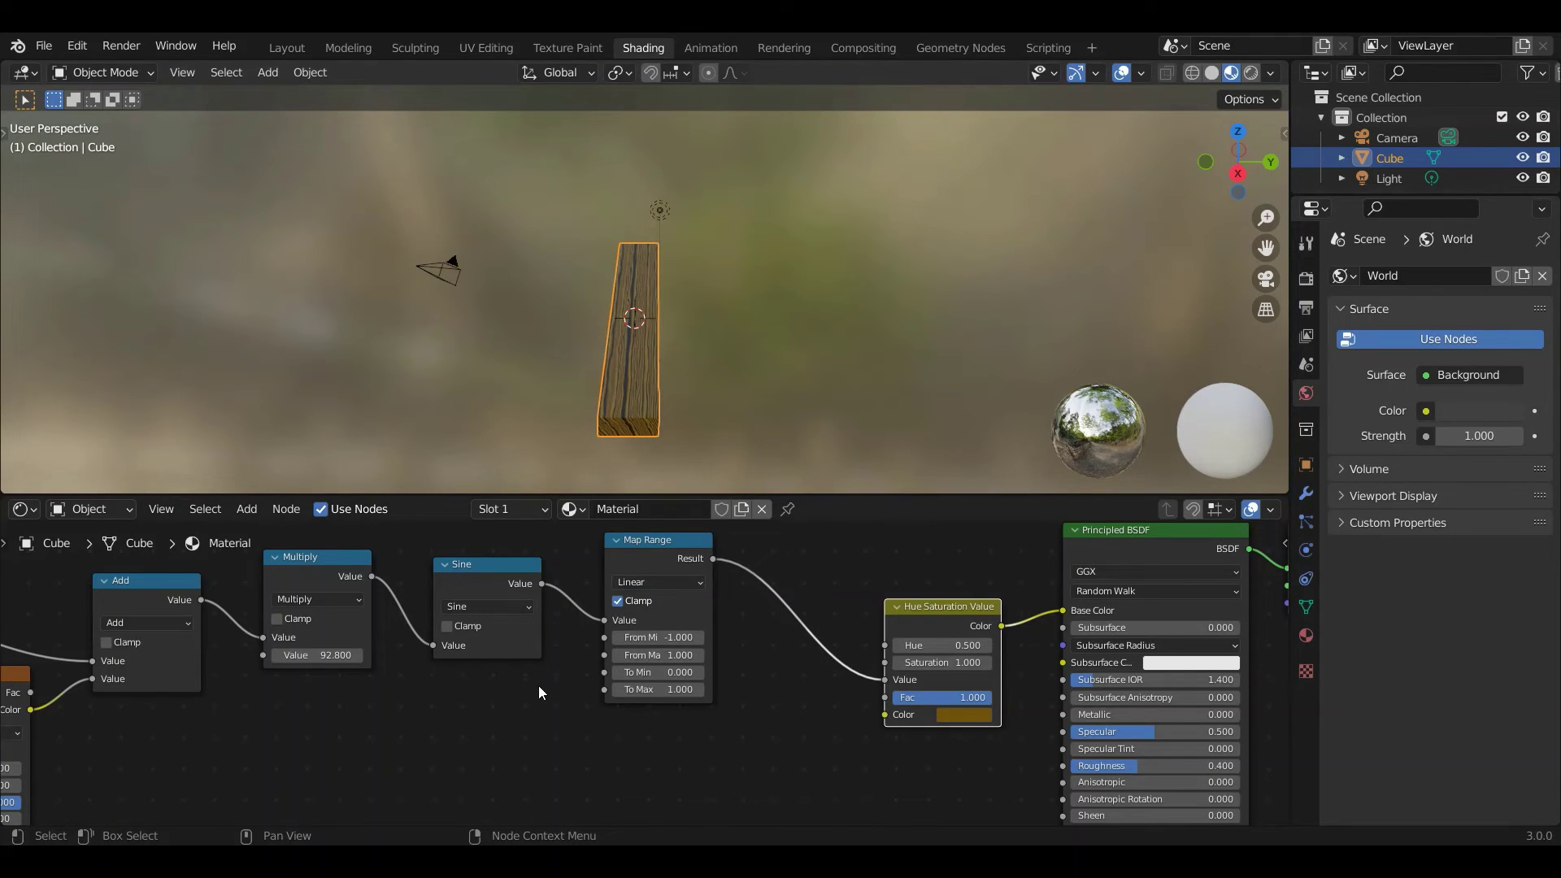
Widen the wood rings by setting the Multiply node before the Sine node to 12.9.
scroll(537, 685, "down", 1)
scroll(534, 686, "down", 3)
middle_click_drag(474, 739, 726, 685)
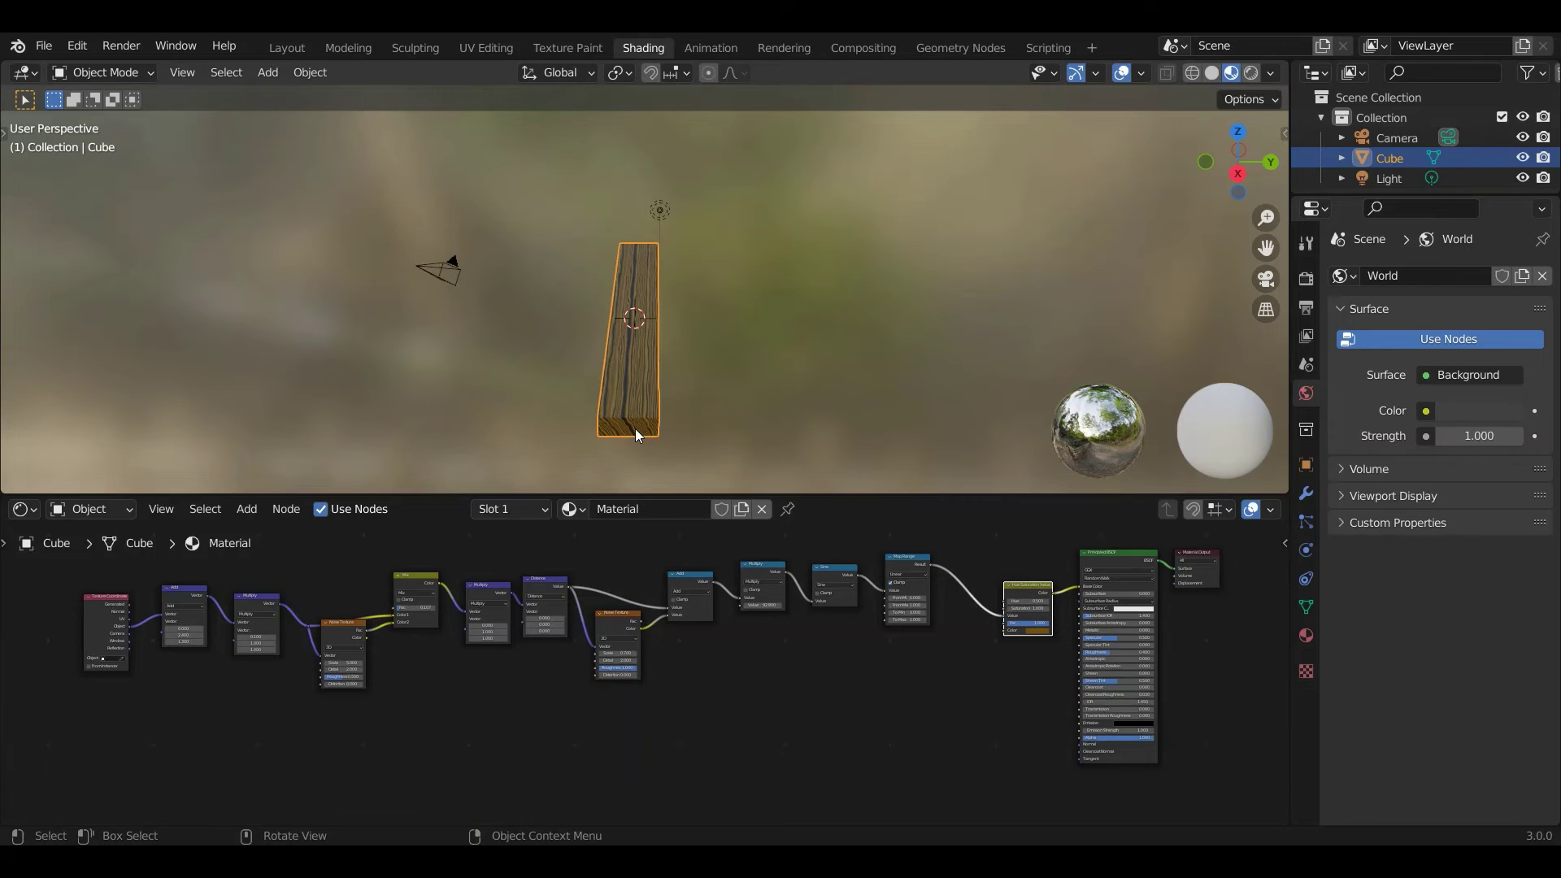
scroll(777, 673, "up", 4)
middle_click_drag(866, 650, 802, 685)
scroll(801, 685, "up", 1)
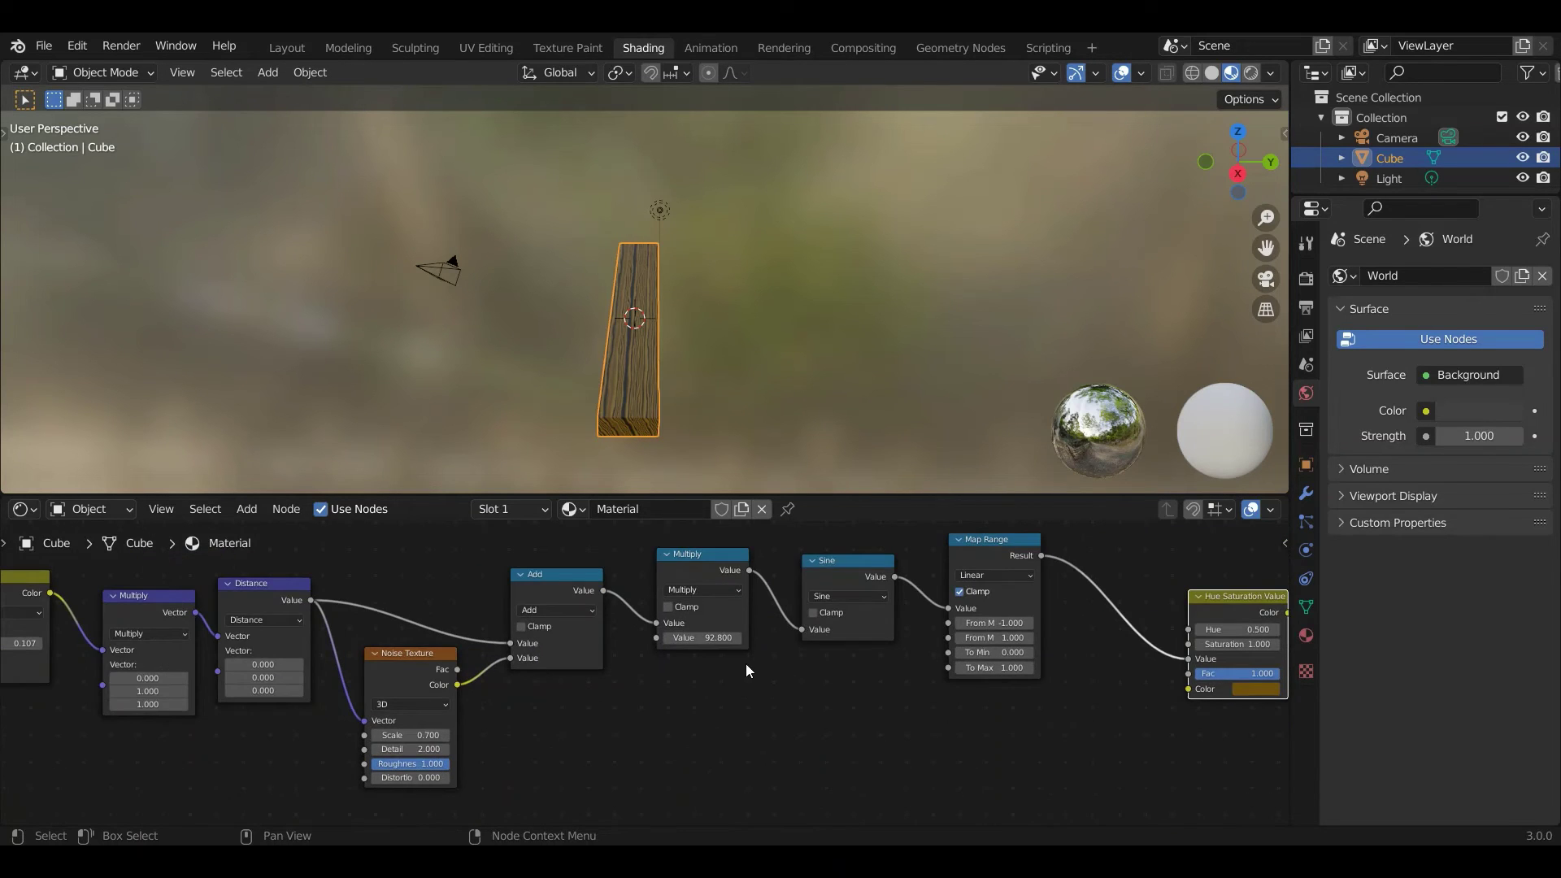
left_click(700, 638)
type("73")
key("Return")
left_click_drag(701, 638, 591, 637)
mouse_move(647, 412)
middle_mouse_down()
mouse_move(655, 388)
mouse_move(662, 421)
middle_mouse_up()
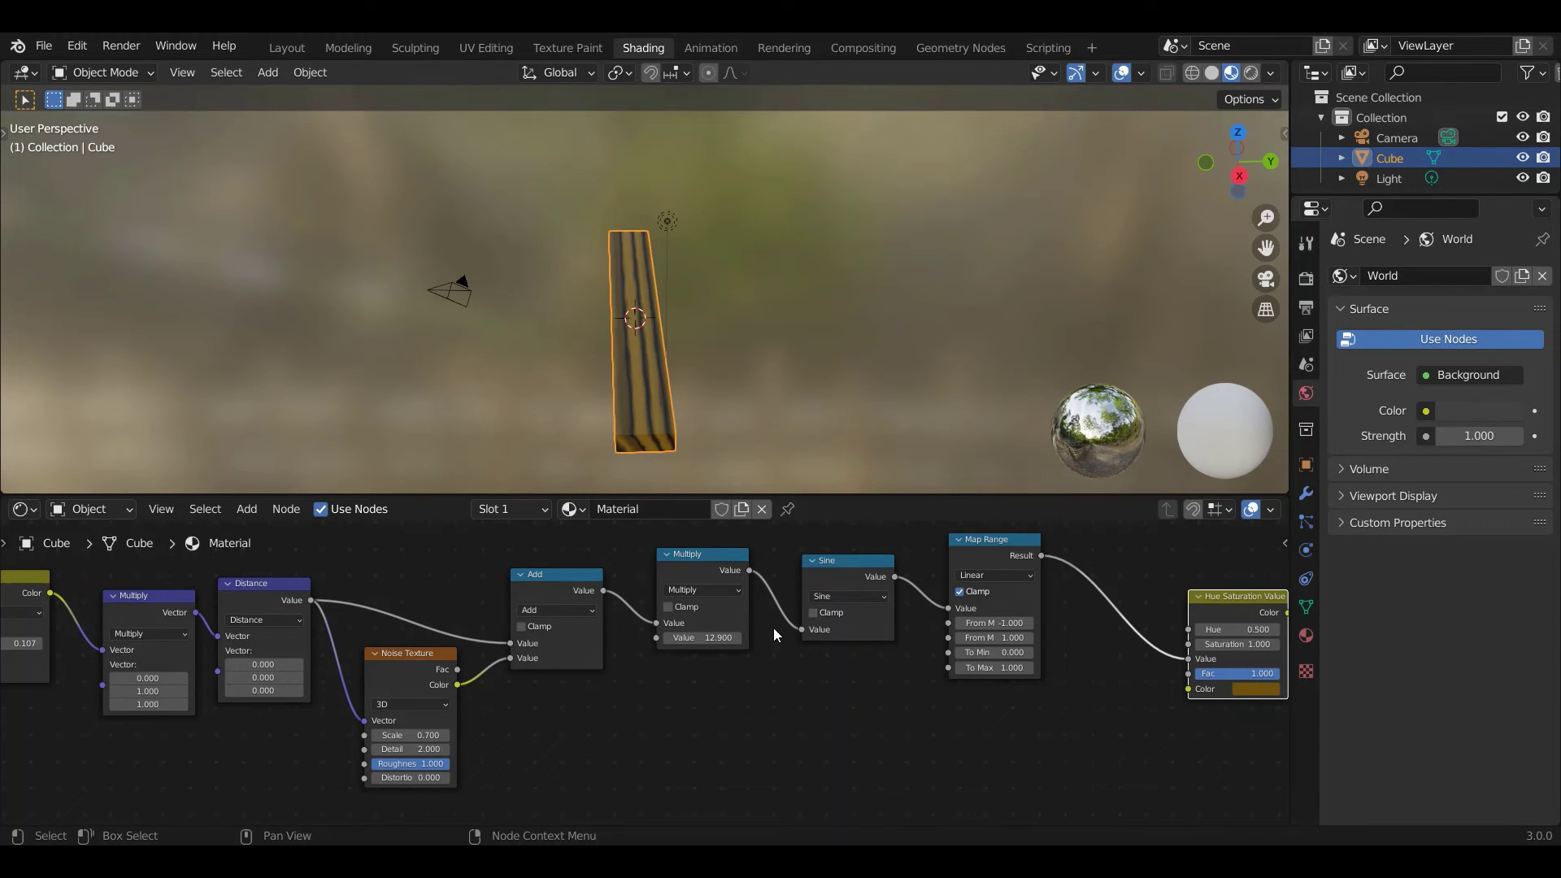
Duplicate the Multiply and Sine nodes below the originals and feed the copied Multiply from the Add node's output.
left_click_drag(803, 704, 676, 538)
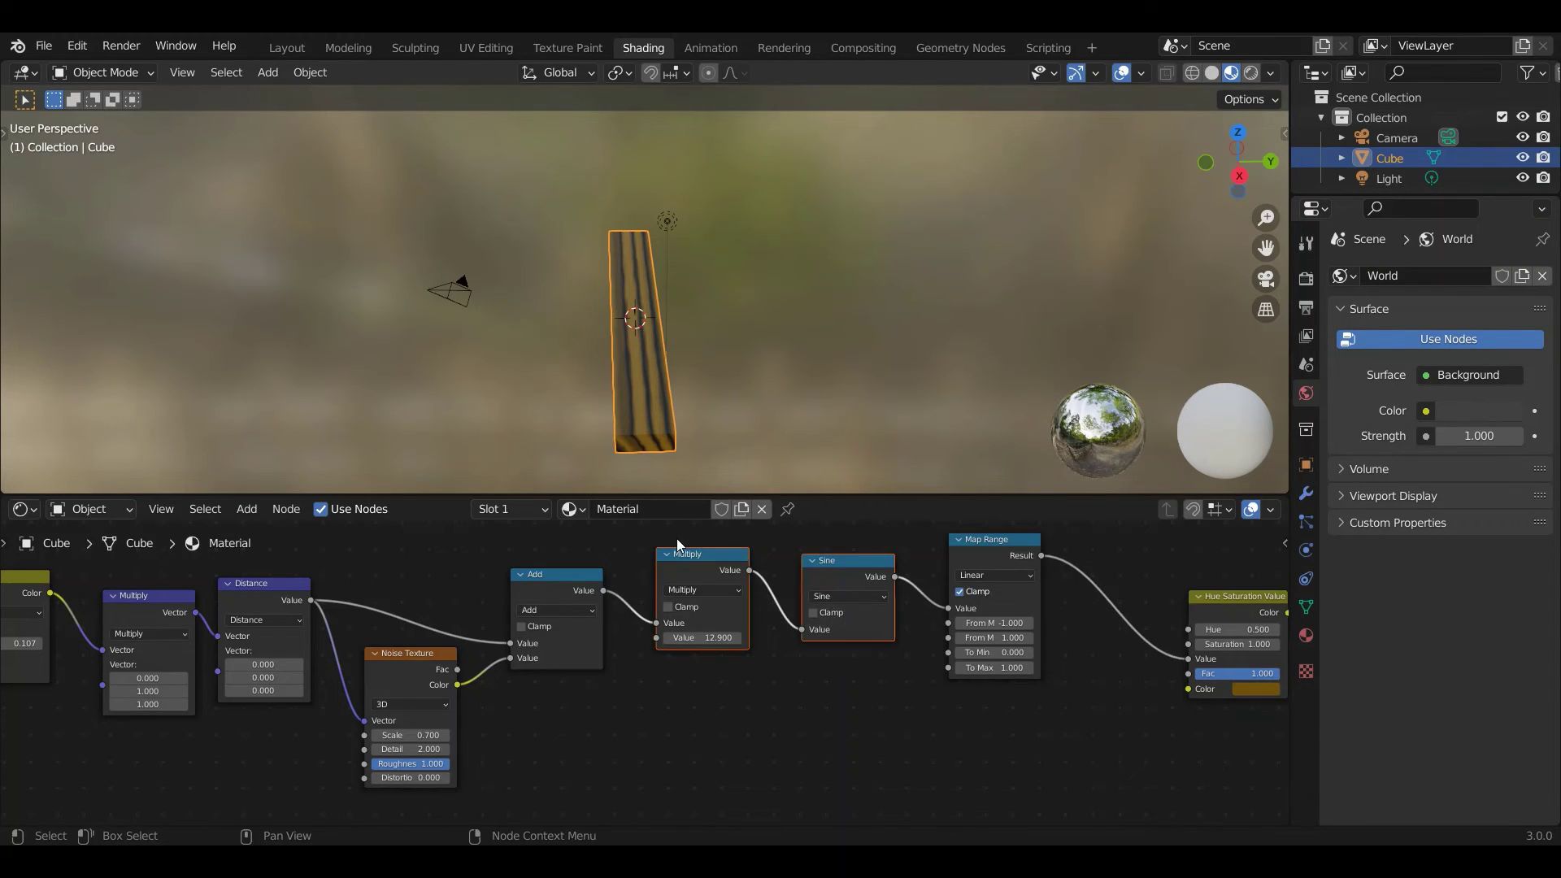
key("shift+d")
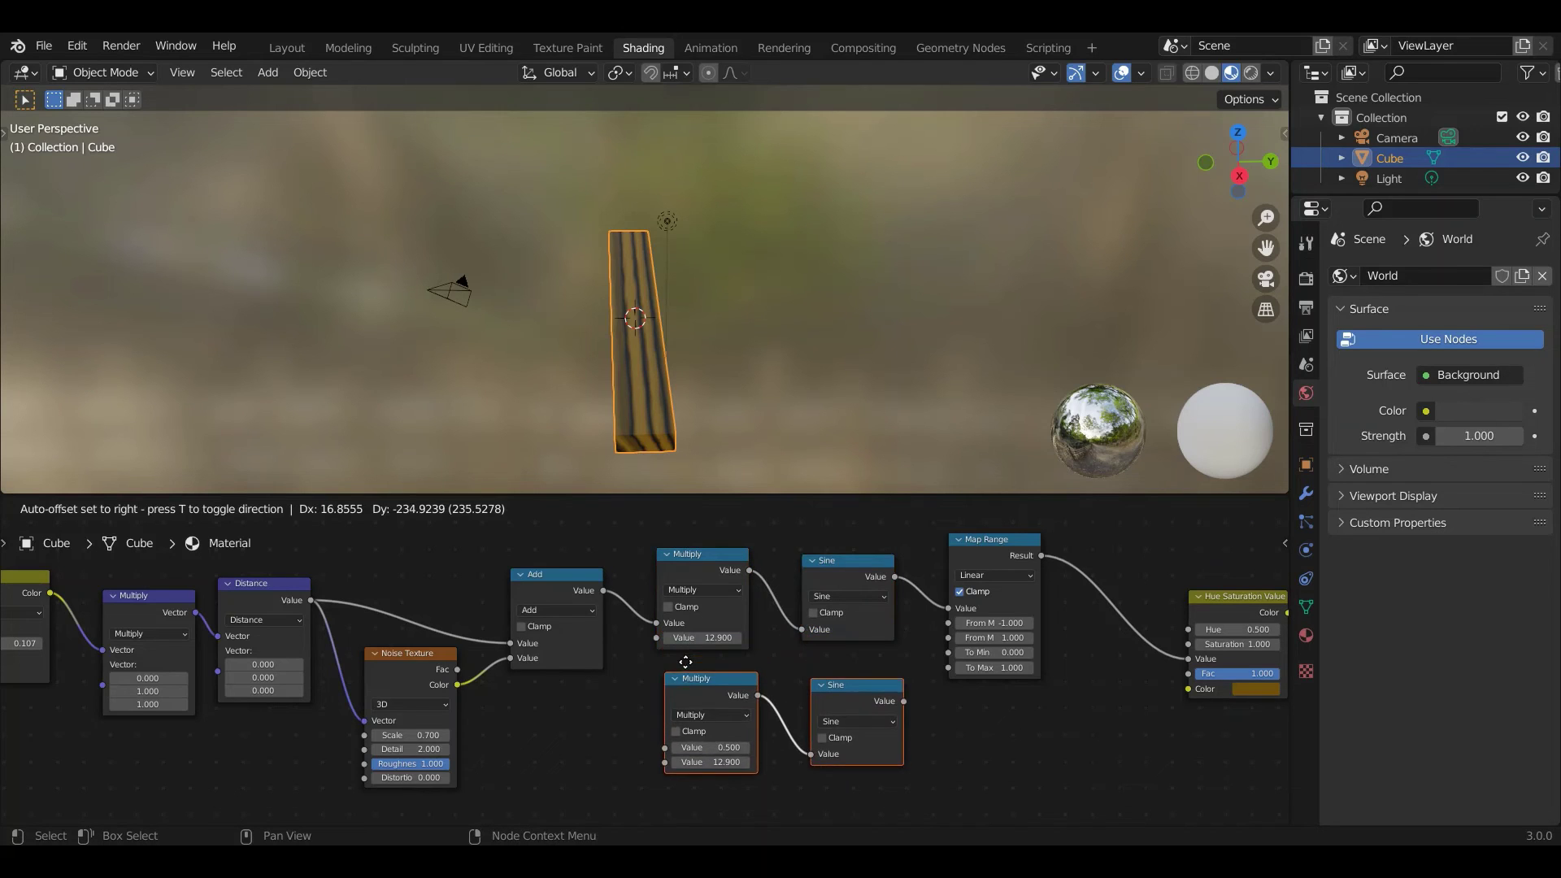
left_click(658, 651)
left_click_drag(612, 596, 674, 764)
scroll(769, 779, "down", 2)
scroll(769, 778, "right", 2)
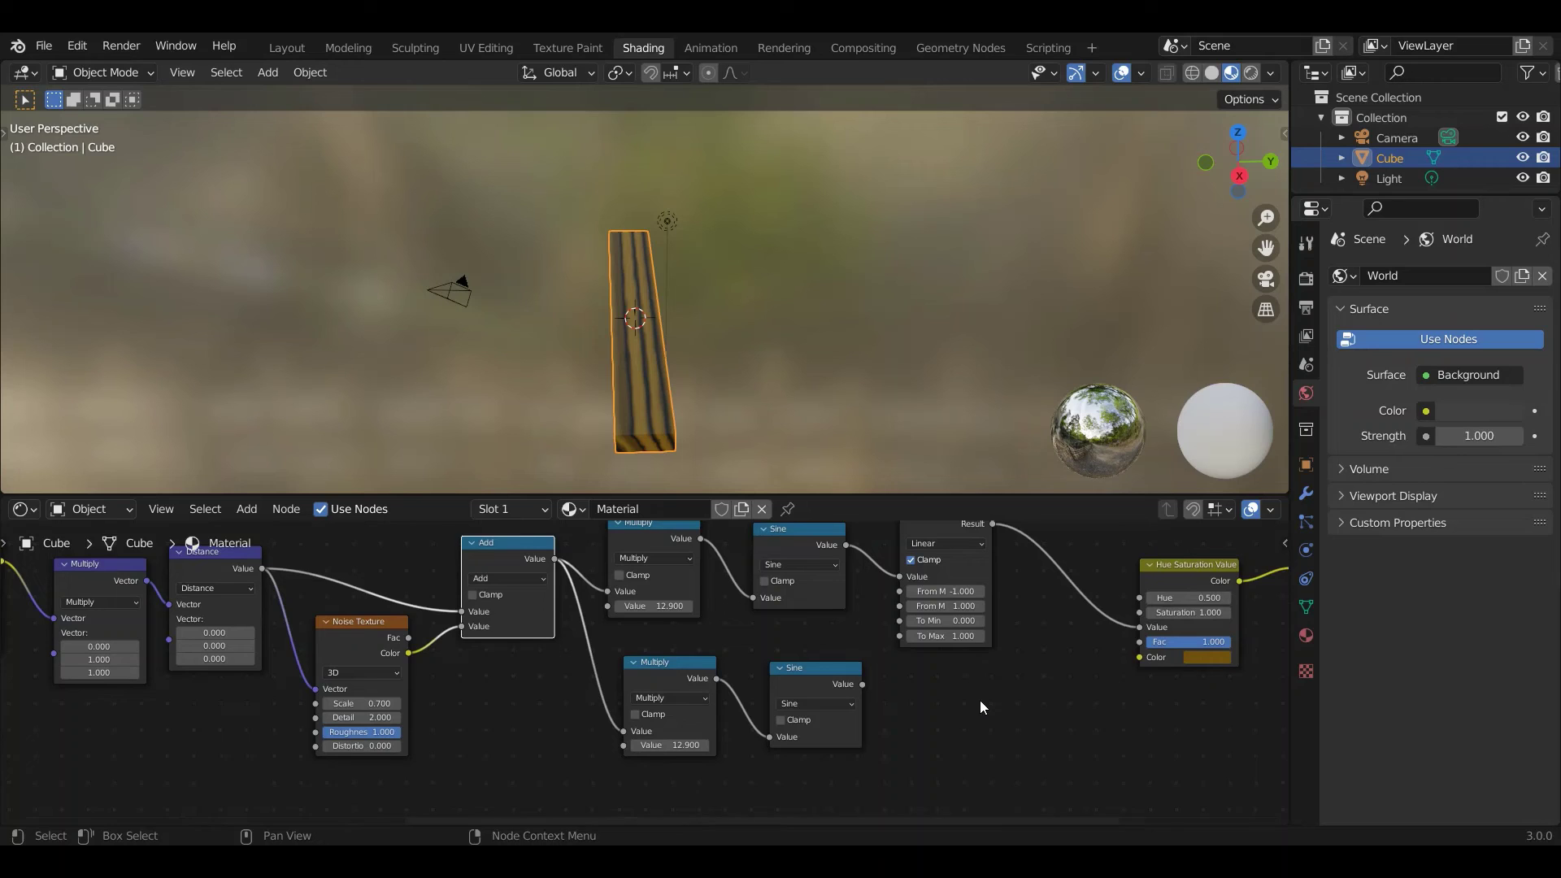
Duplicate the Map Range node below the original and connect the copied Sine node's output to its Value input.
left_click(958, 530)
key("shift+d")
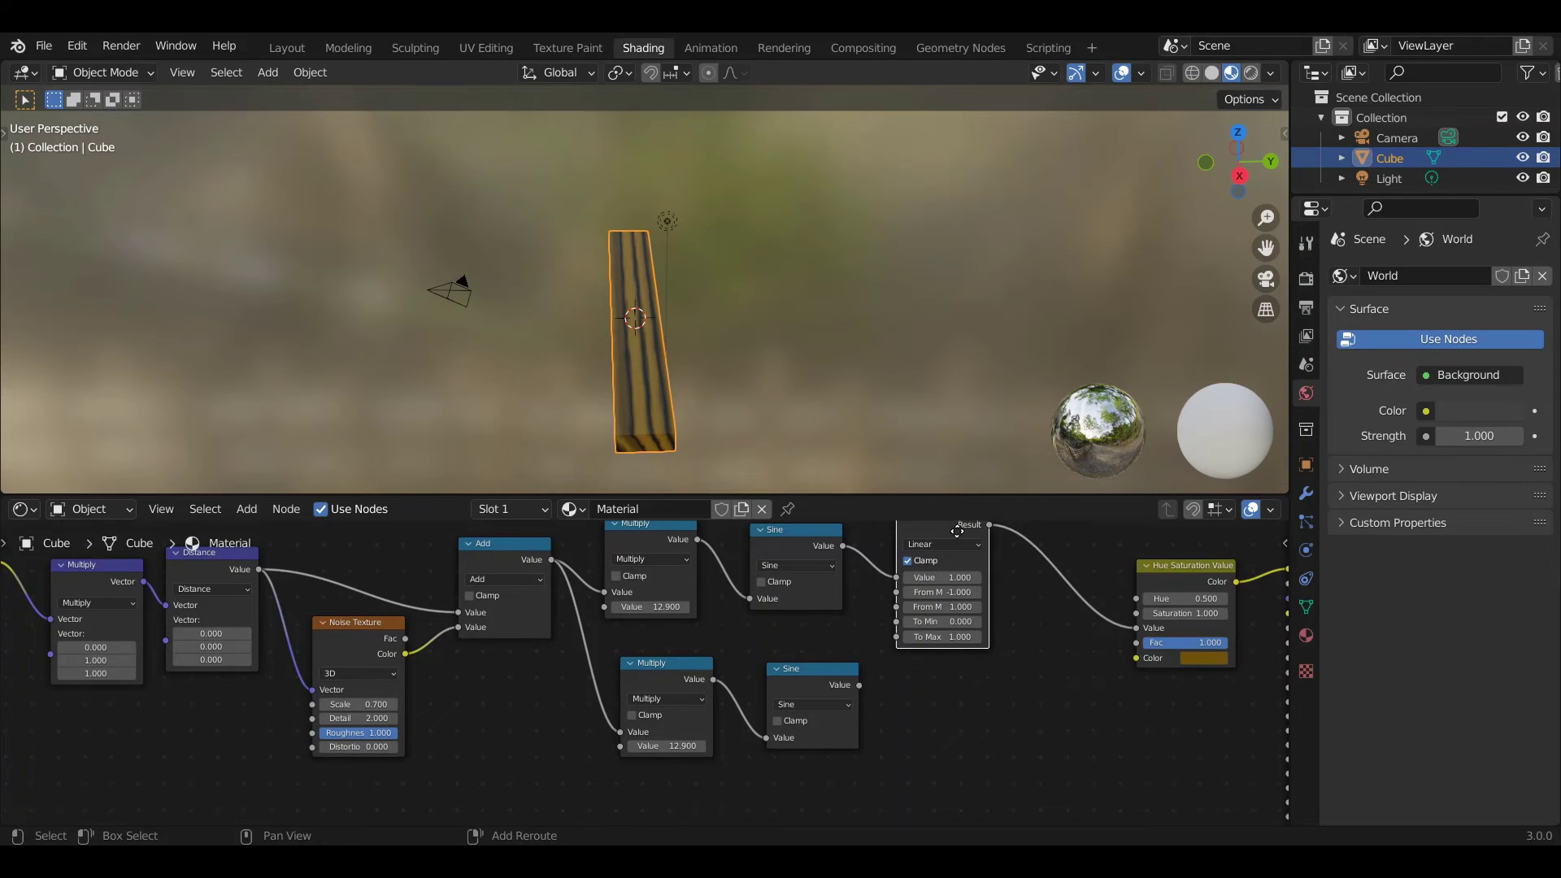
left_click(963, 685)
left_click_drag(863, 684, 902, 730)
middle_click_drag(1108, 692, 1021, 703)
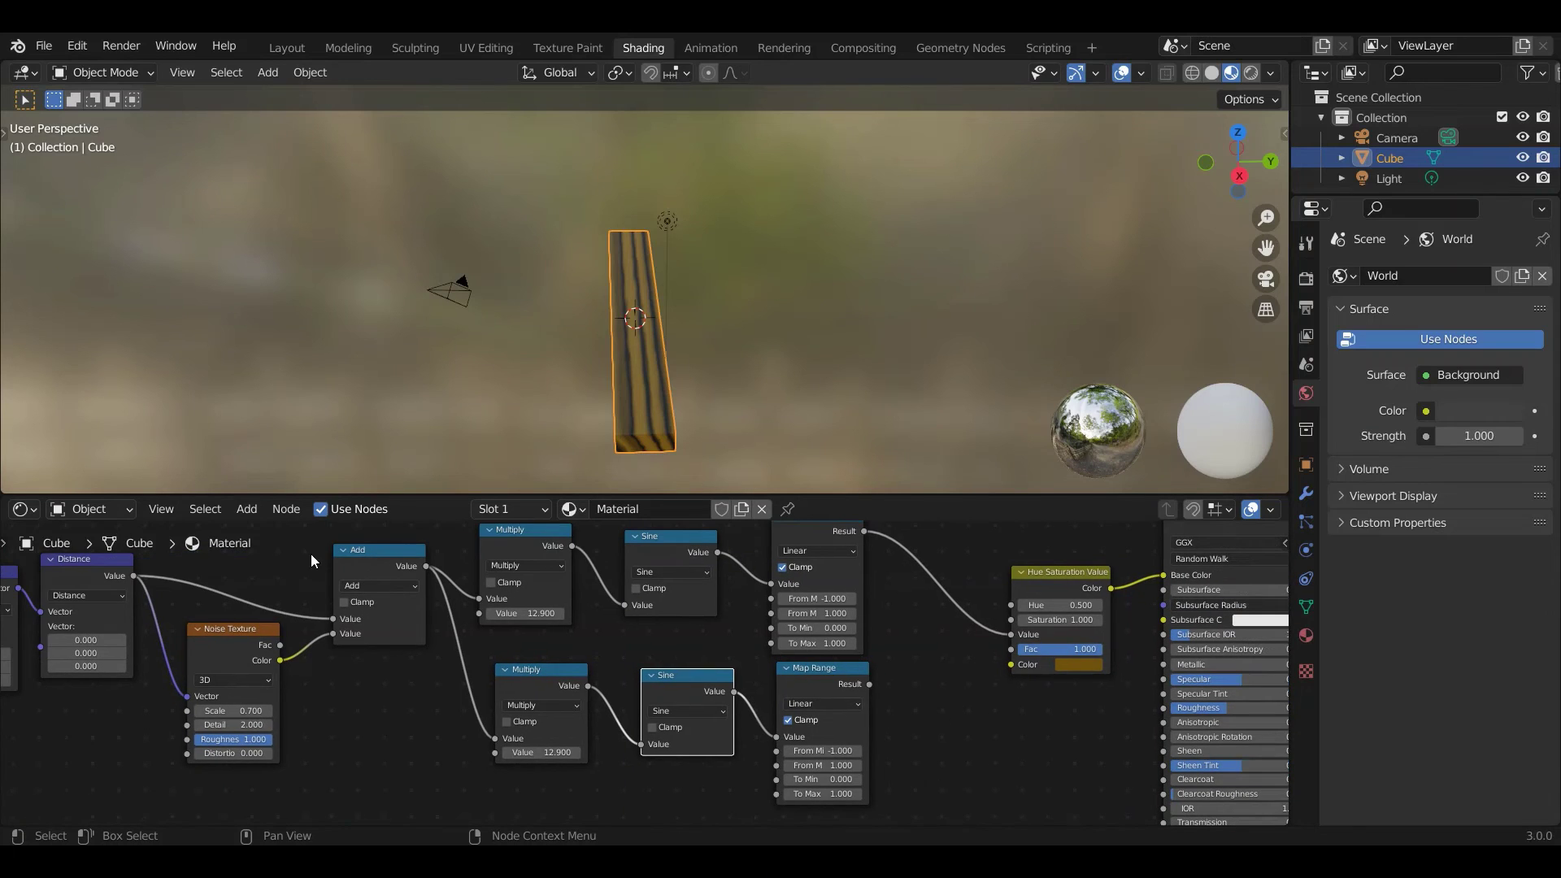
Insert a MixRGB node in Darken mode before the Hue Saturation Value node and link the copied Map Range result to Color2.
left_click(247, 509)
mouse_move(316, 643)
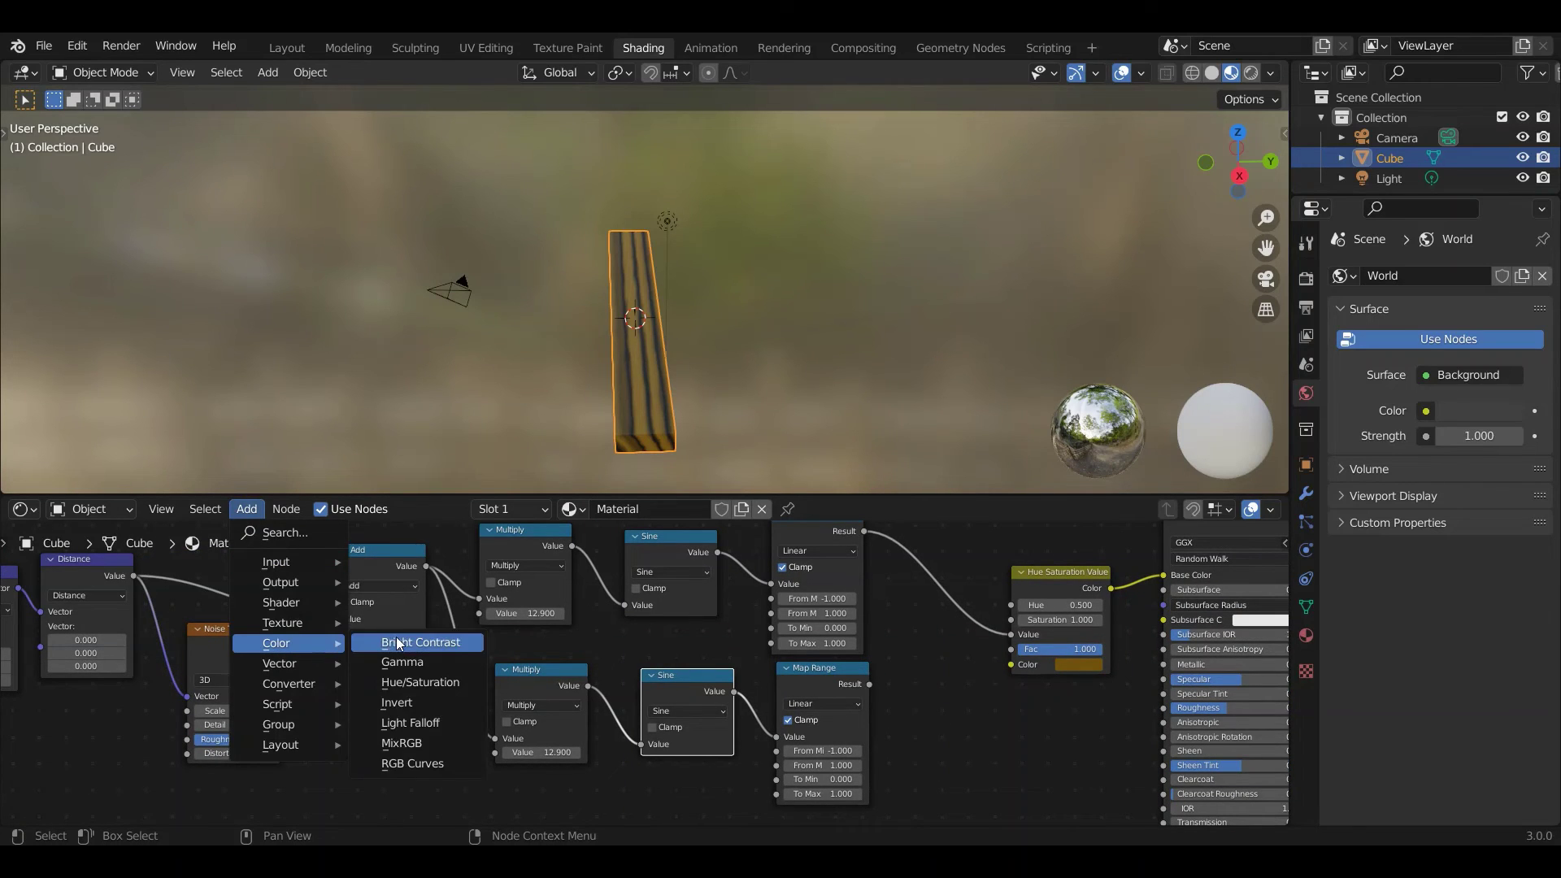
left_click(386, 741)
left_click(918, 550)
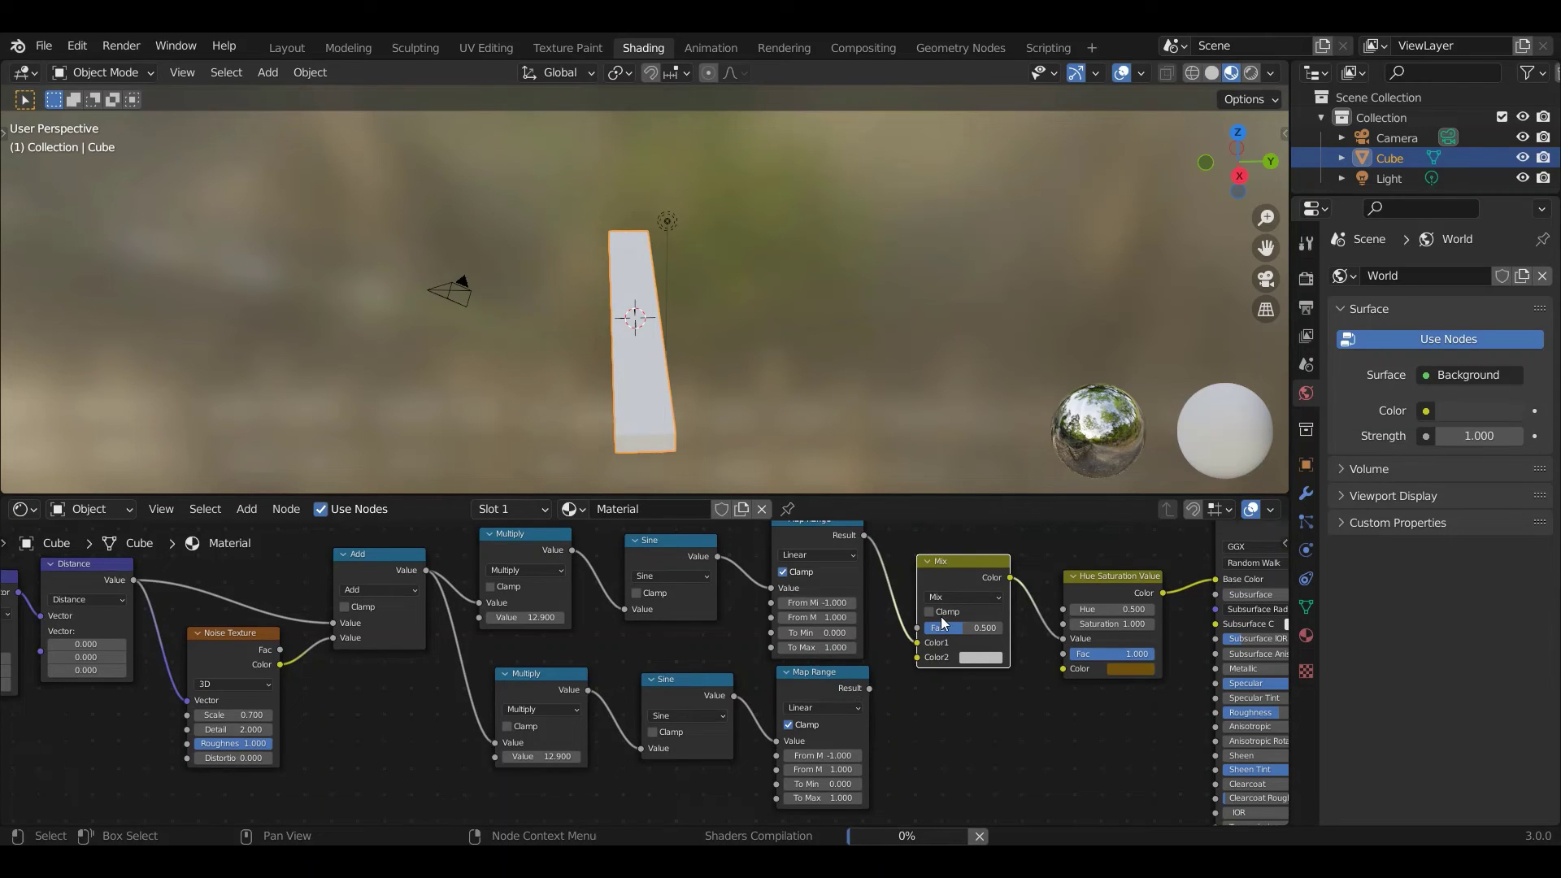
left_click(958, 597)
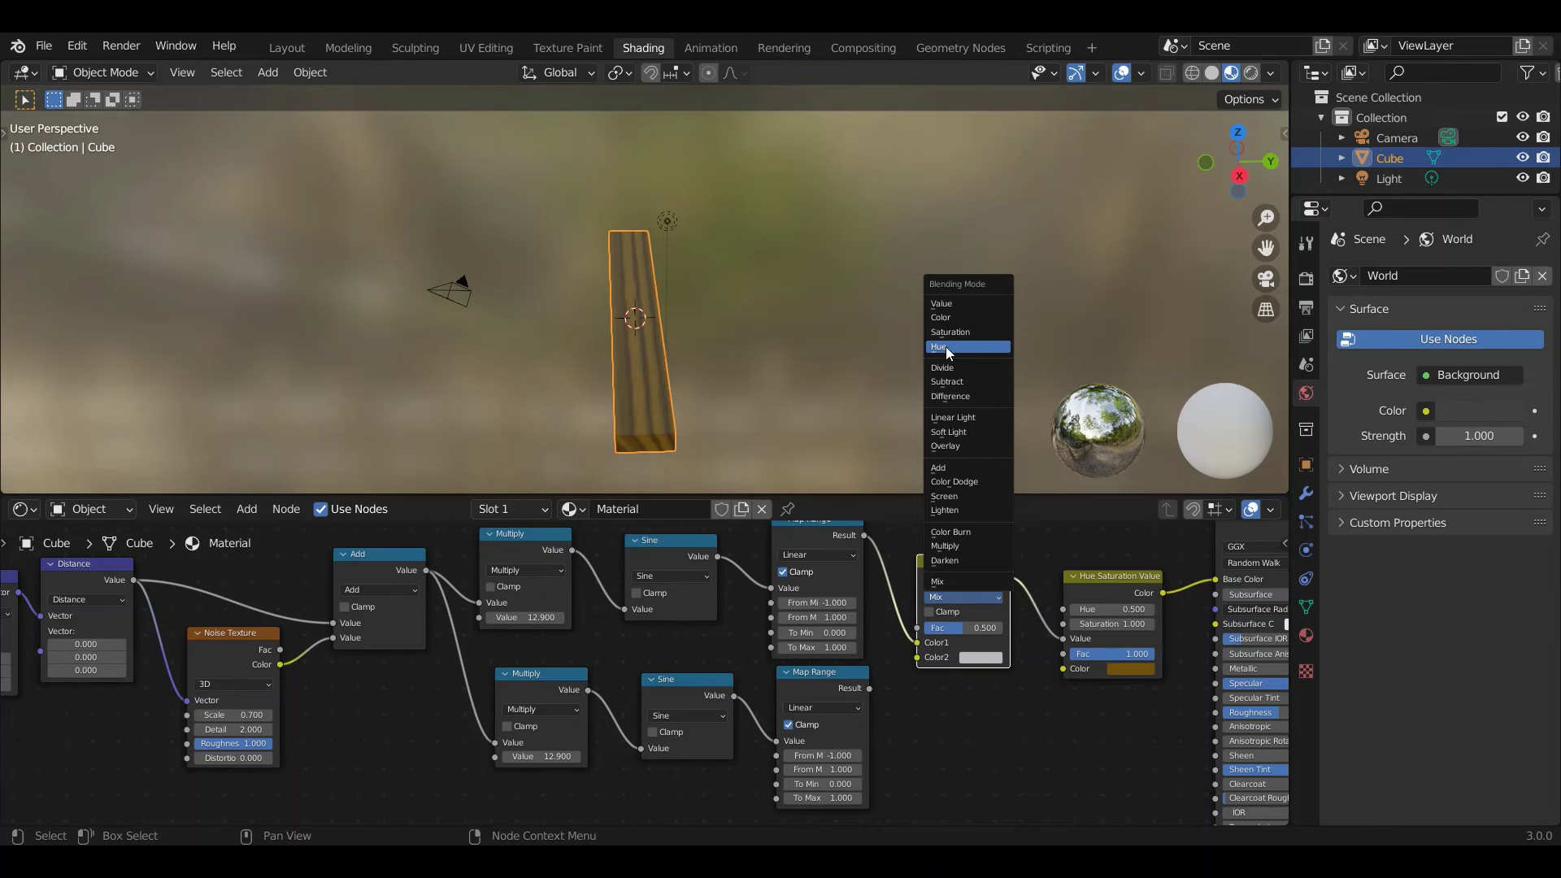
left_click(959, 562)
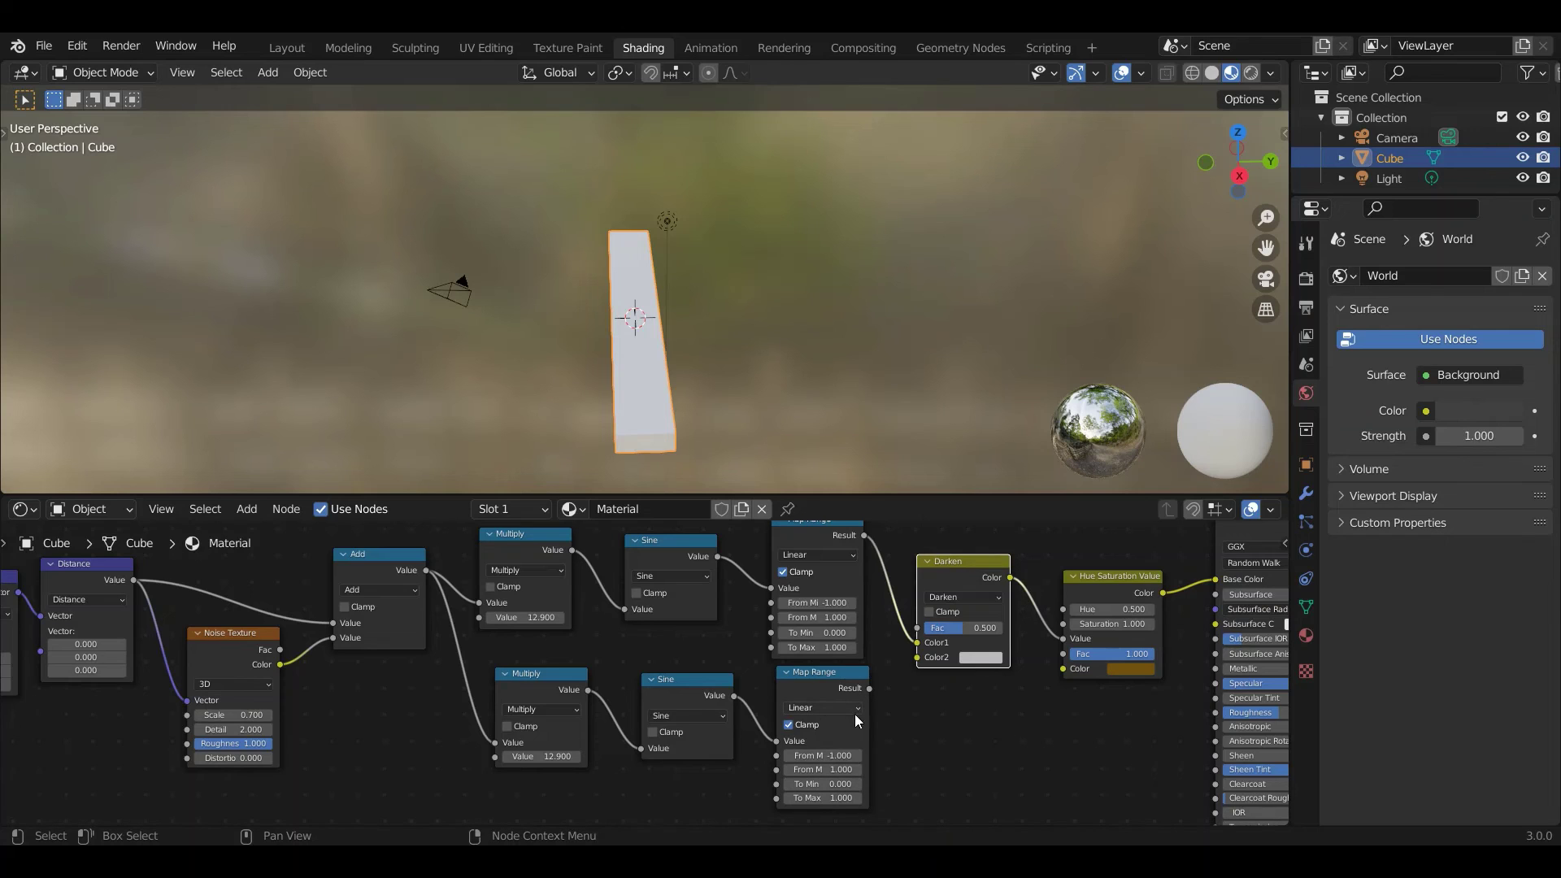
left_click_drag(871, 688, 925, 657)
left_click(867, 685)
Set the copied Multiply node's value to 87 to create a second, finer set of rings.
middle_click_drag(613, 785, 656, 743)
scroll(675, 764, "up", 2)
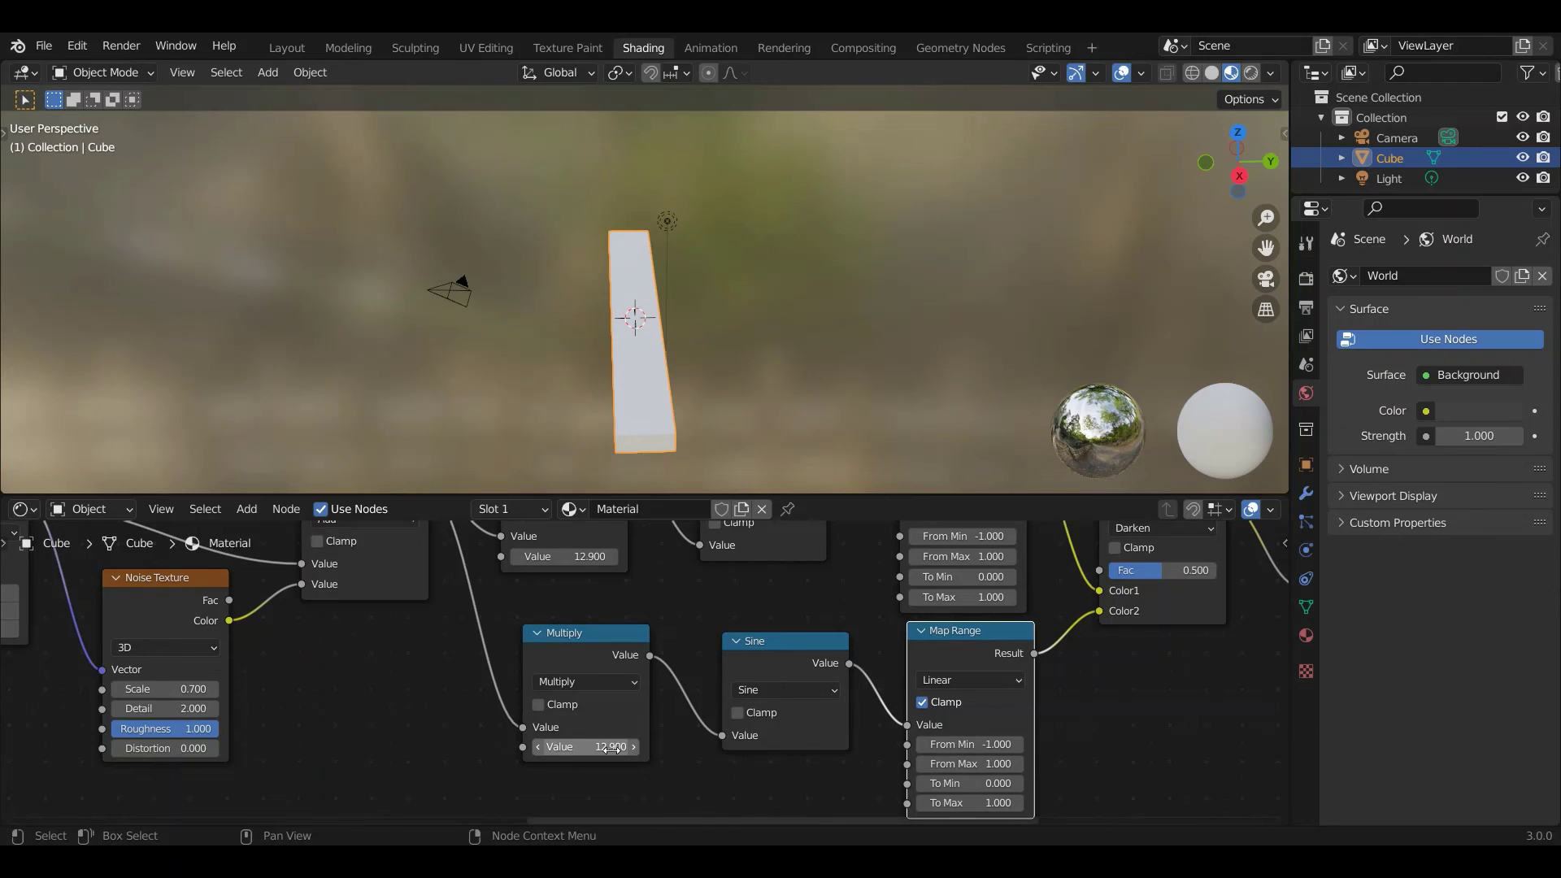
left_click_drag(609, 747, 687, 747)
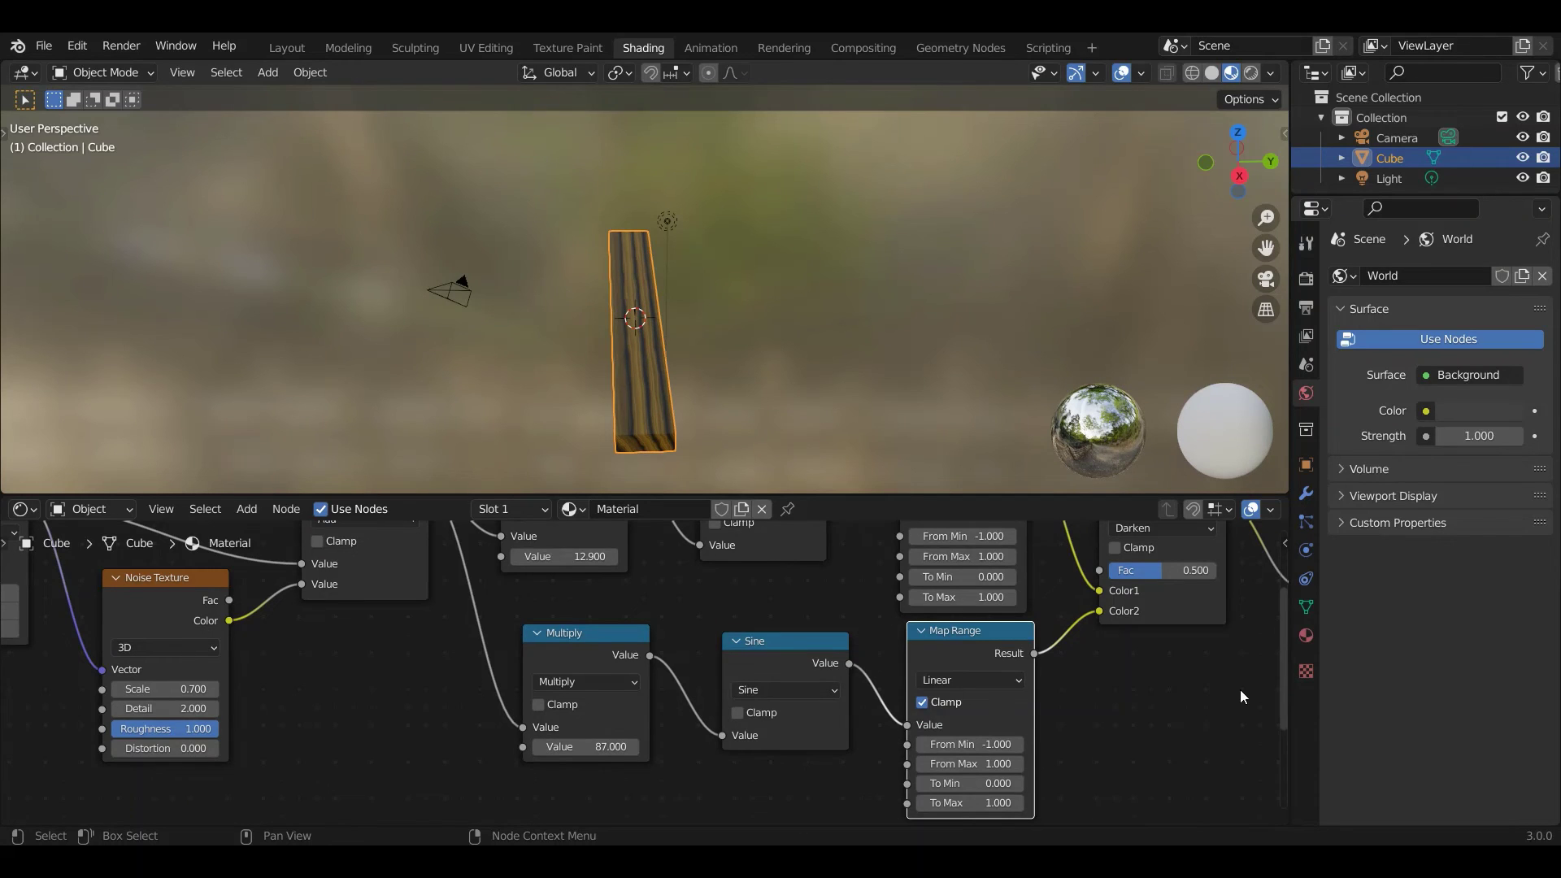
Lower the Darken node's factor to 0.253 to soften the fine rings.
middle_click_drag(1153, 578, 947, 618)
left_click_drag(947, 609, 924, 610)
middle_click_drag(708, 452, 657, 434)
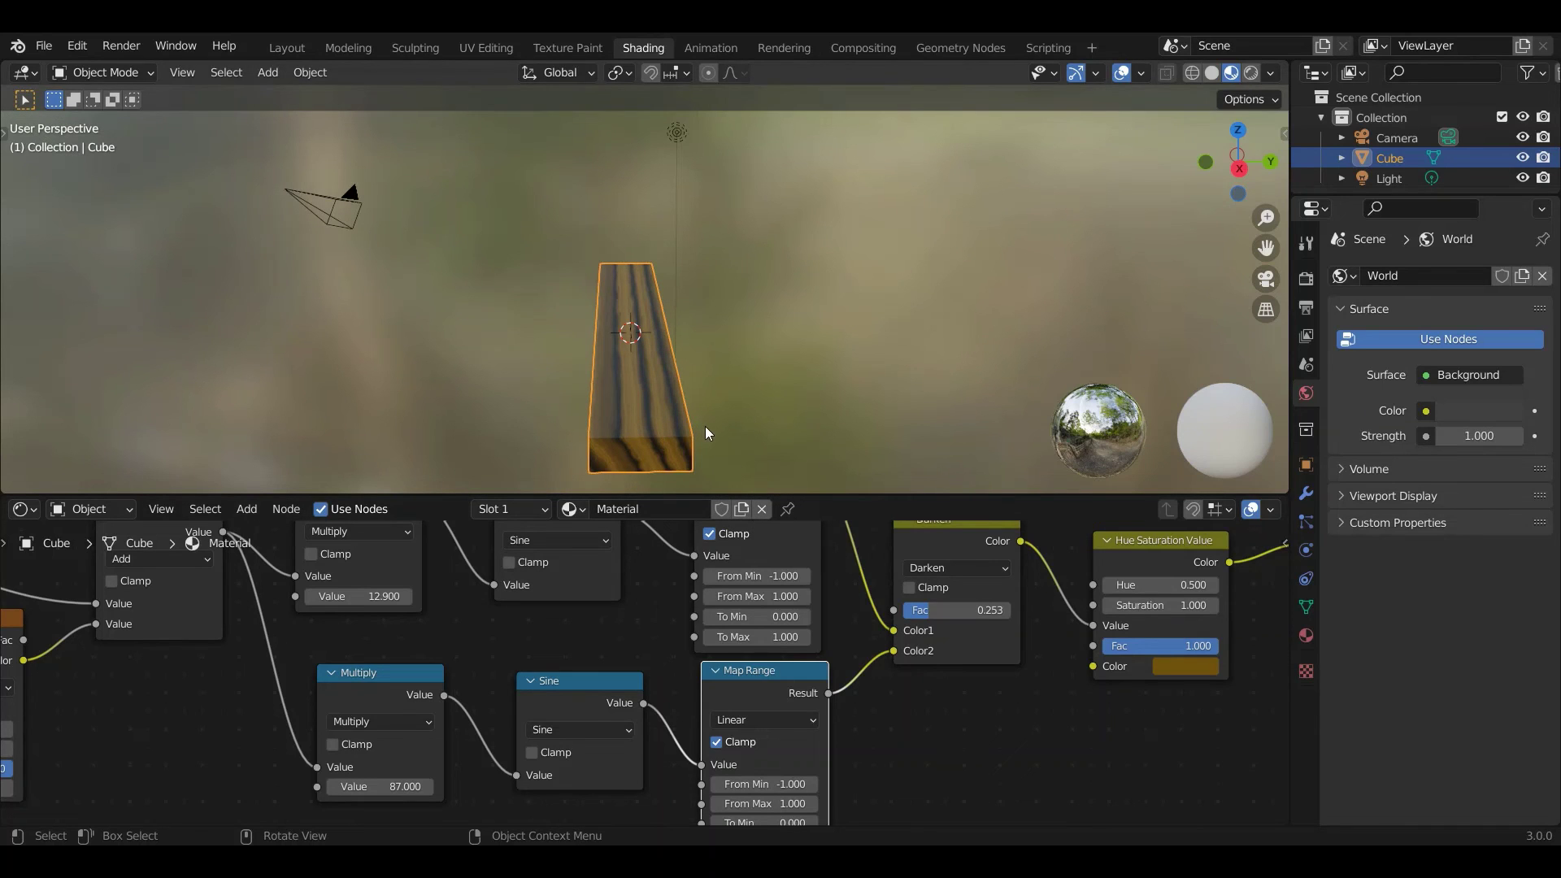
Move the Hue Saturation Value, Principled BSDF and Material Output nodes away from the Darken node to make room between them.
scroll(965, 732, "down", 5)
left_click_drag(856, 549, 1122, 735)
key("g")
left_click(1220, 730)
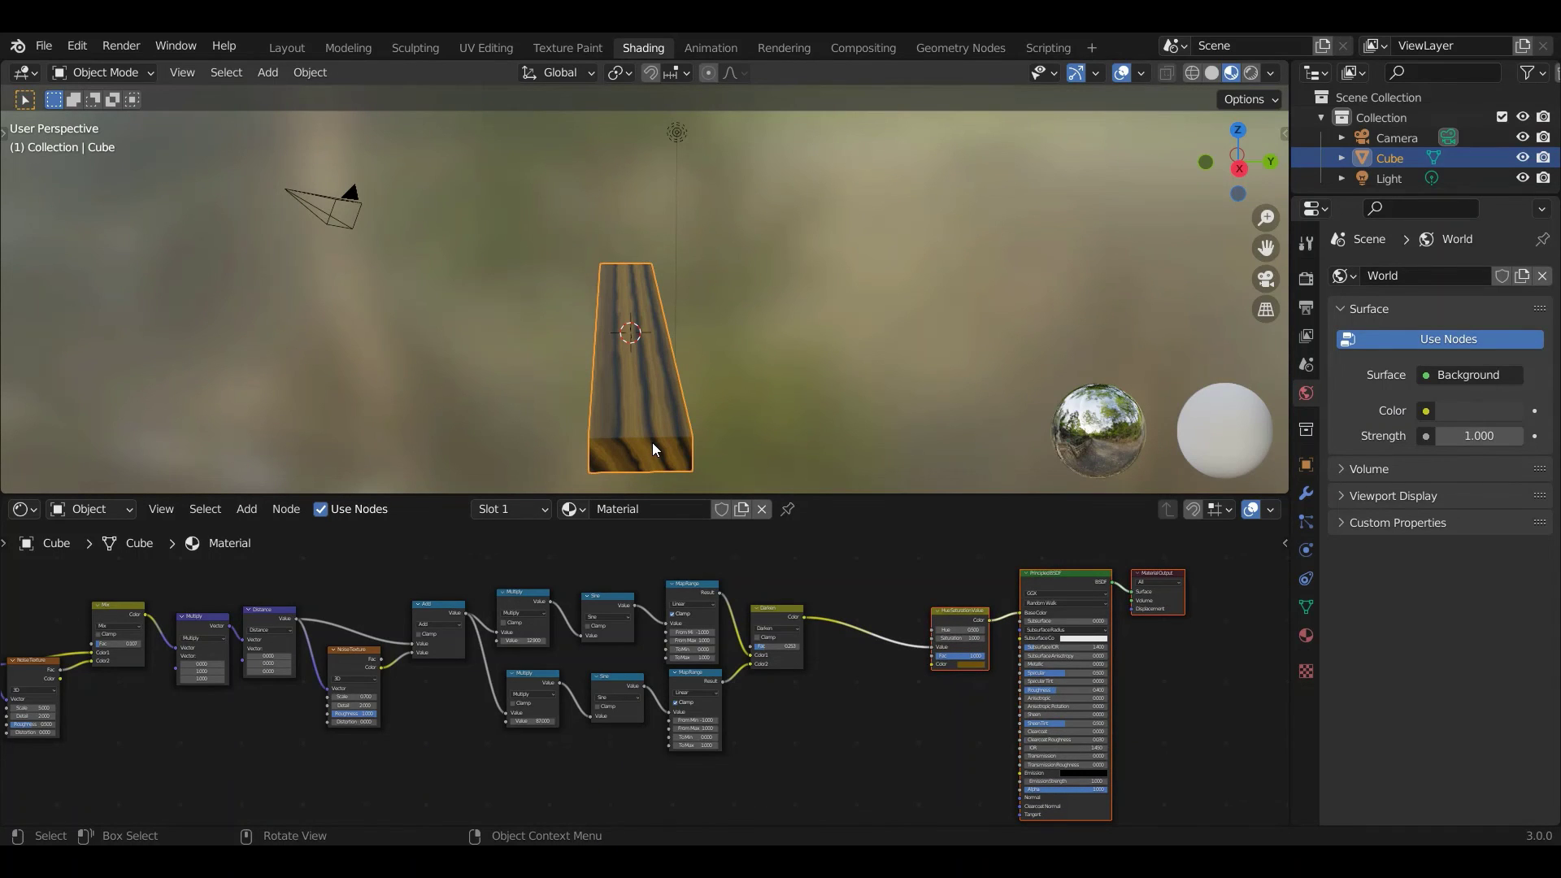
Insert a ColorRamp node between the Darken and Hue Saturation Value nodes.
left_click(252, 514)
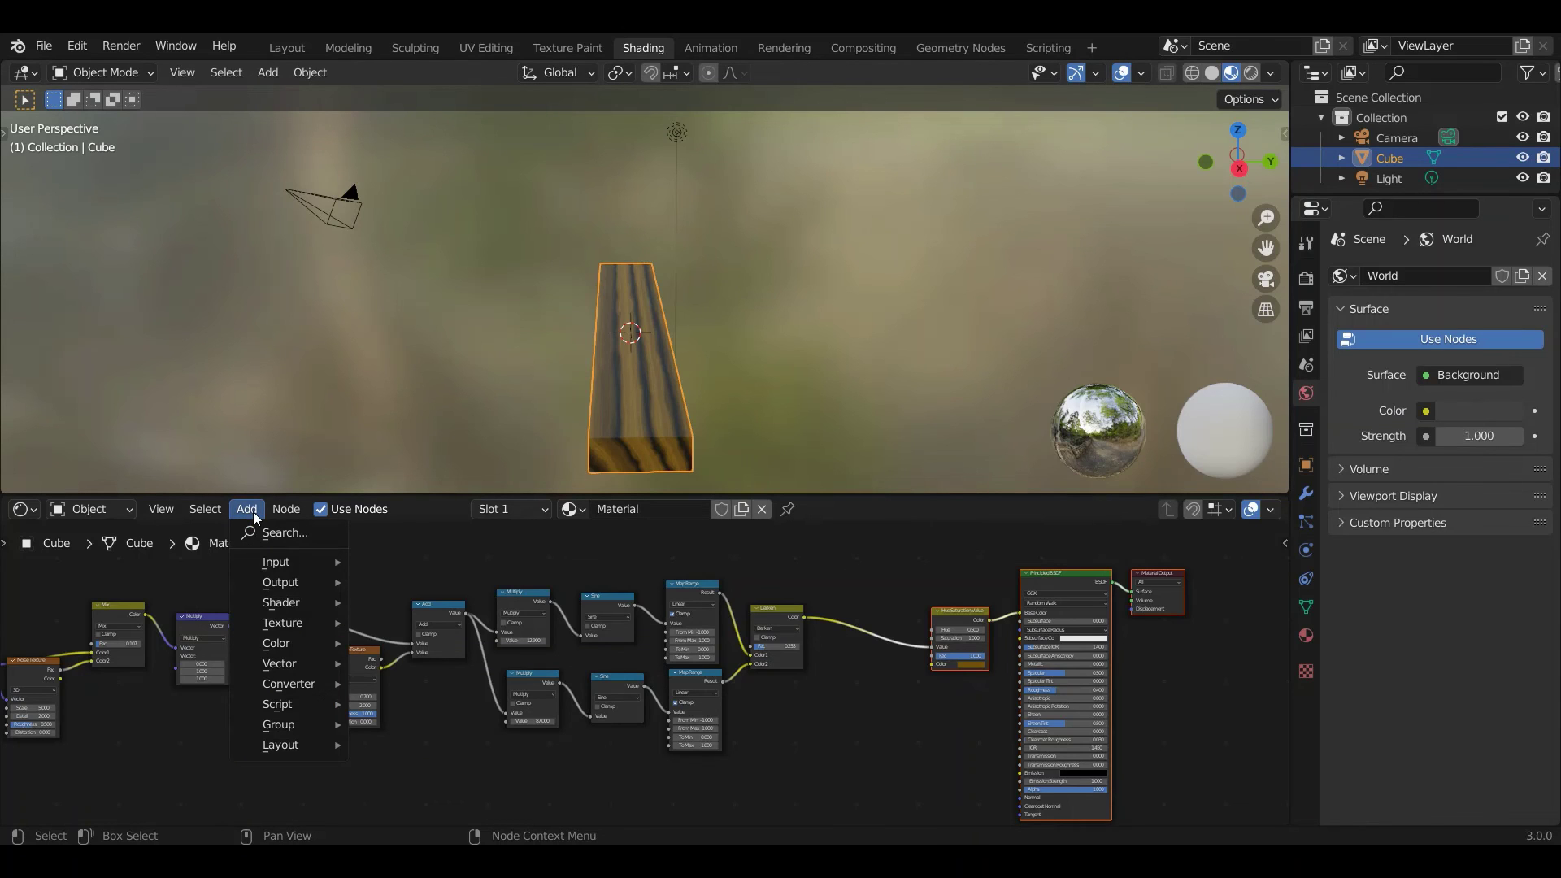
mouse_move(289, 683)
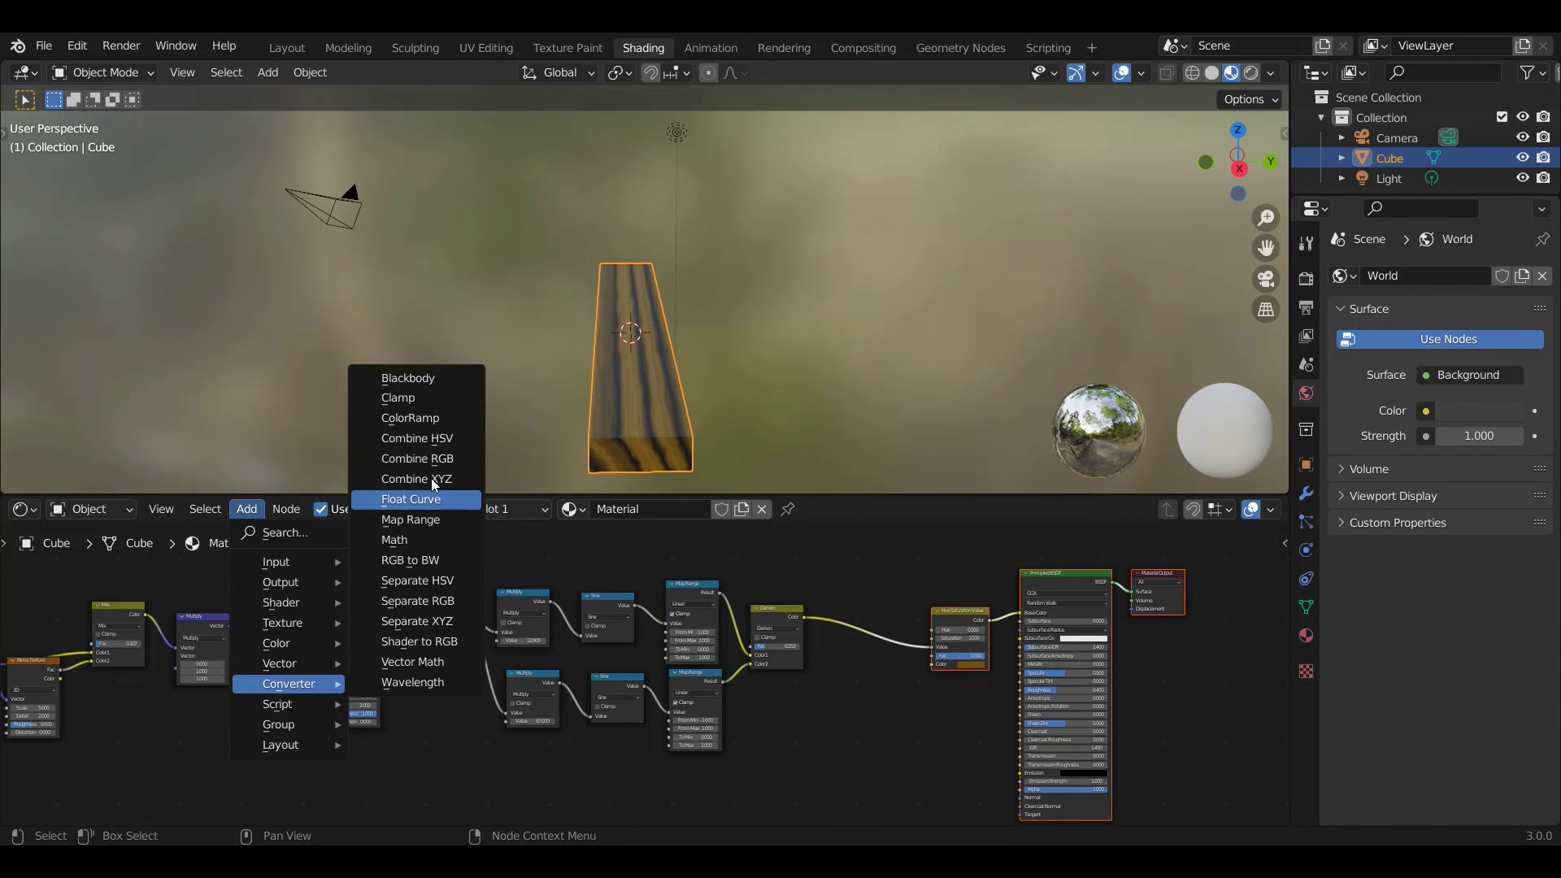
left_click(410, 418)
left_click(893, 741)
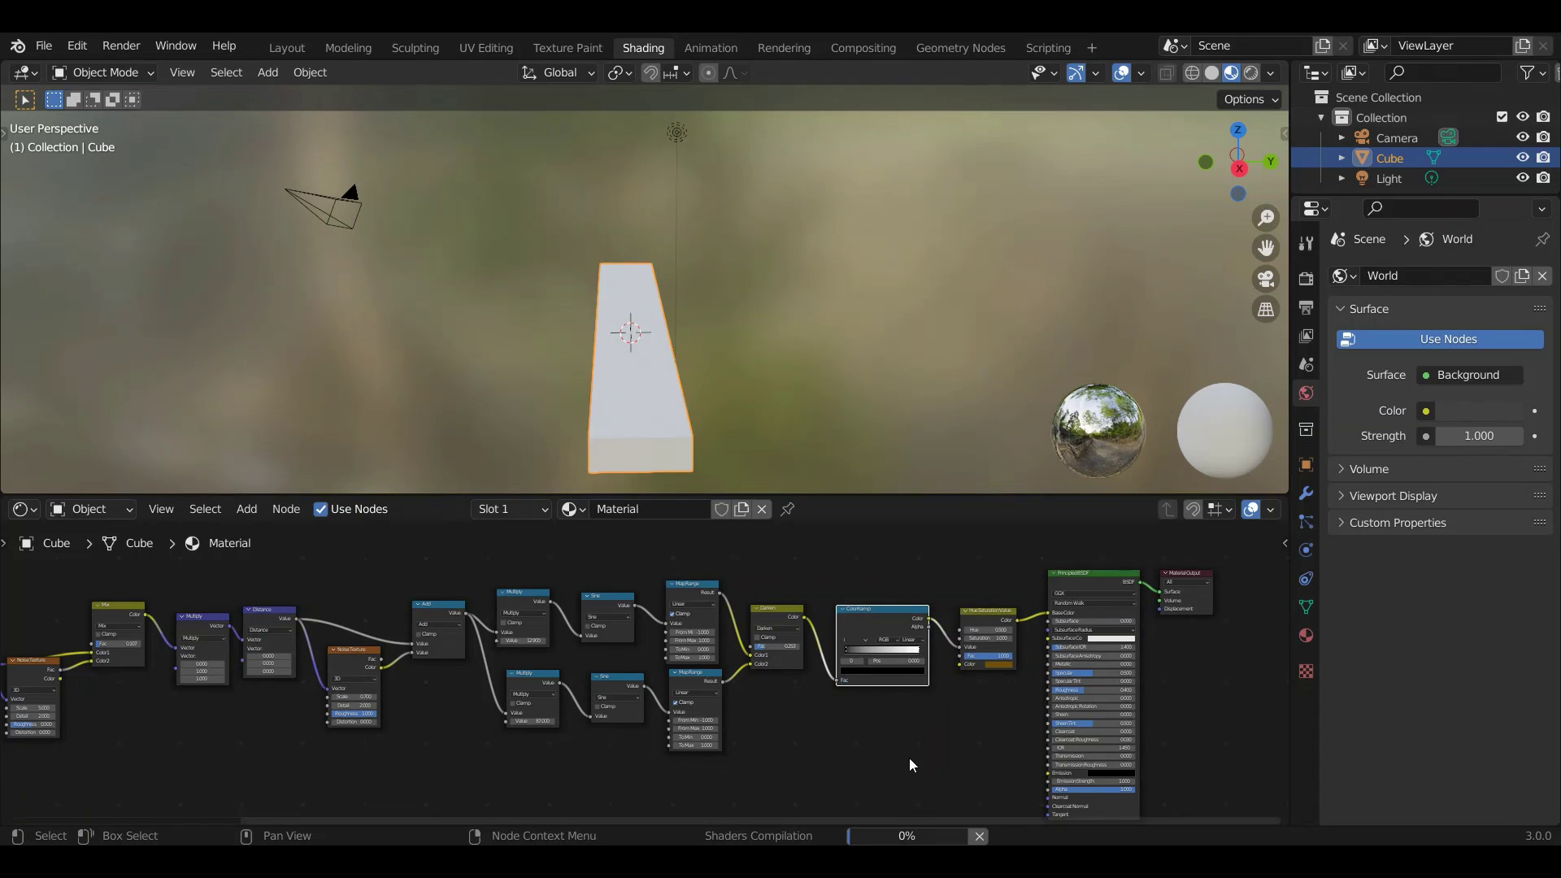
Move the ColorRamp's black stop to position 0.511 and lighten it to a dark grey with value 0.096.
scroll(912, 765, "up", 4)
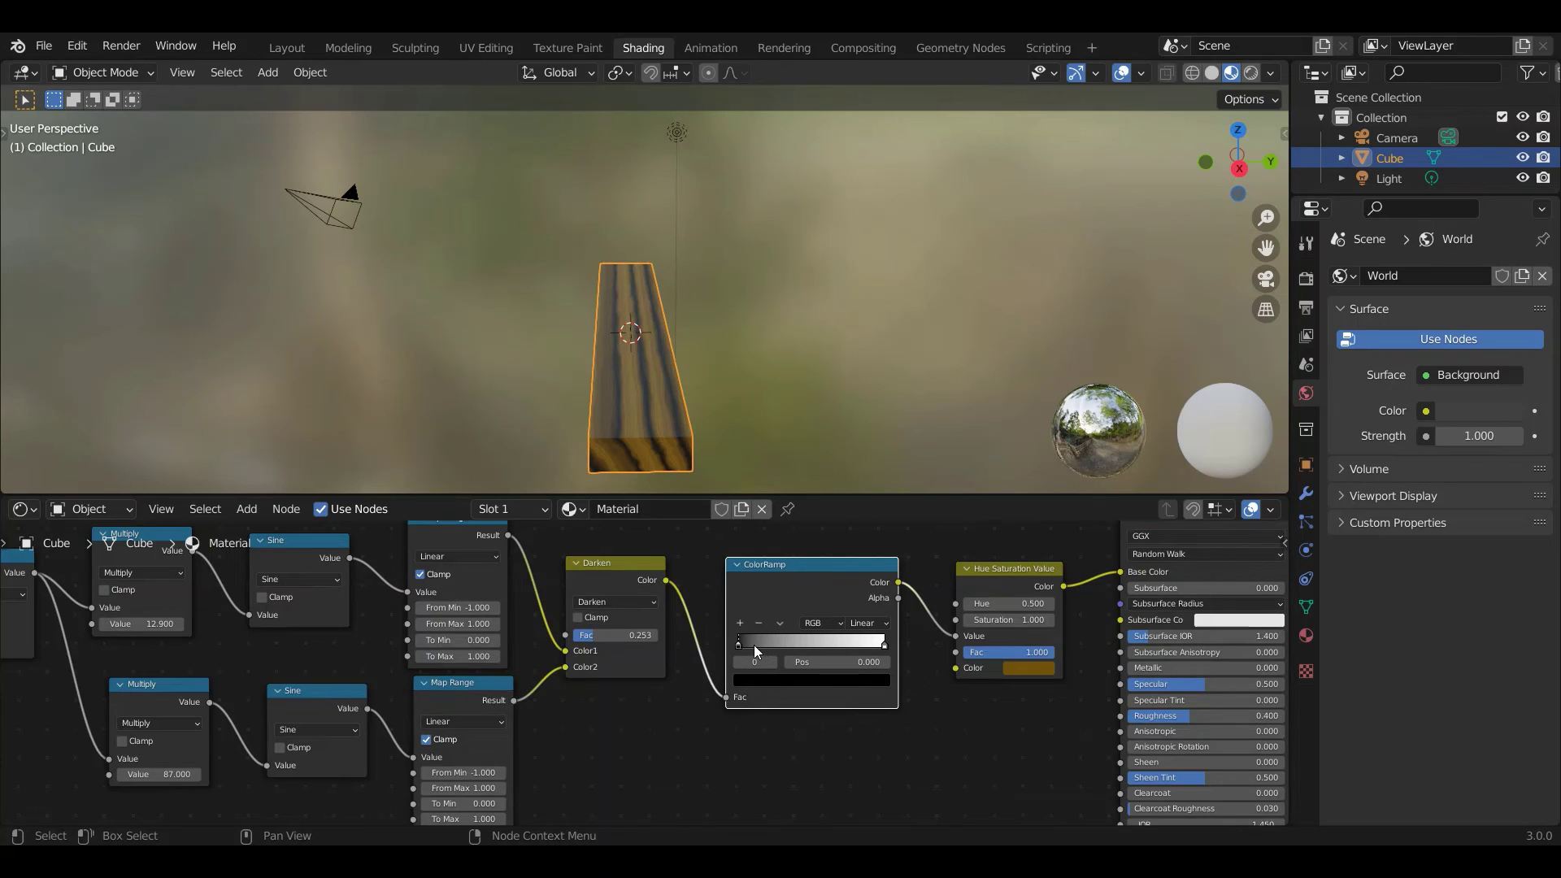
left_click_drag(736, 645, 814, 643)
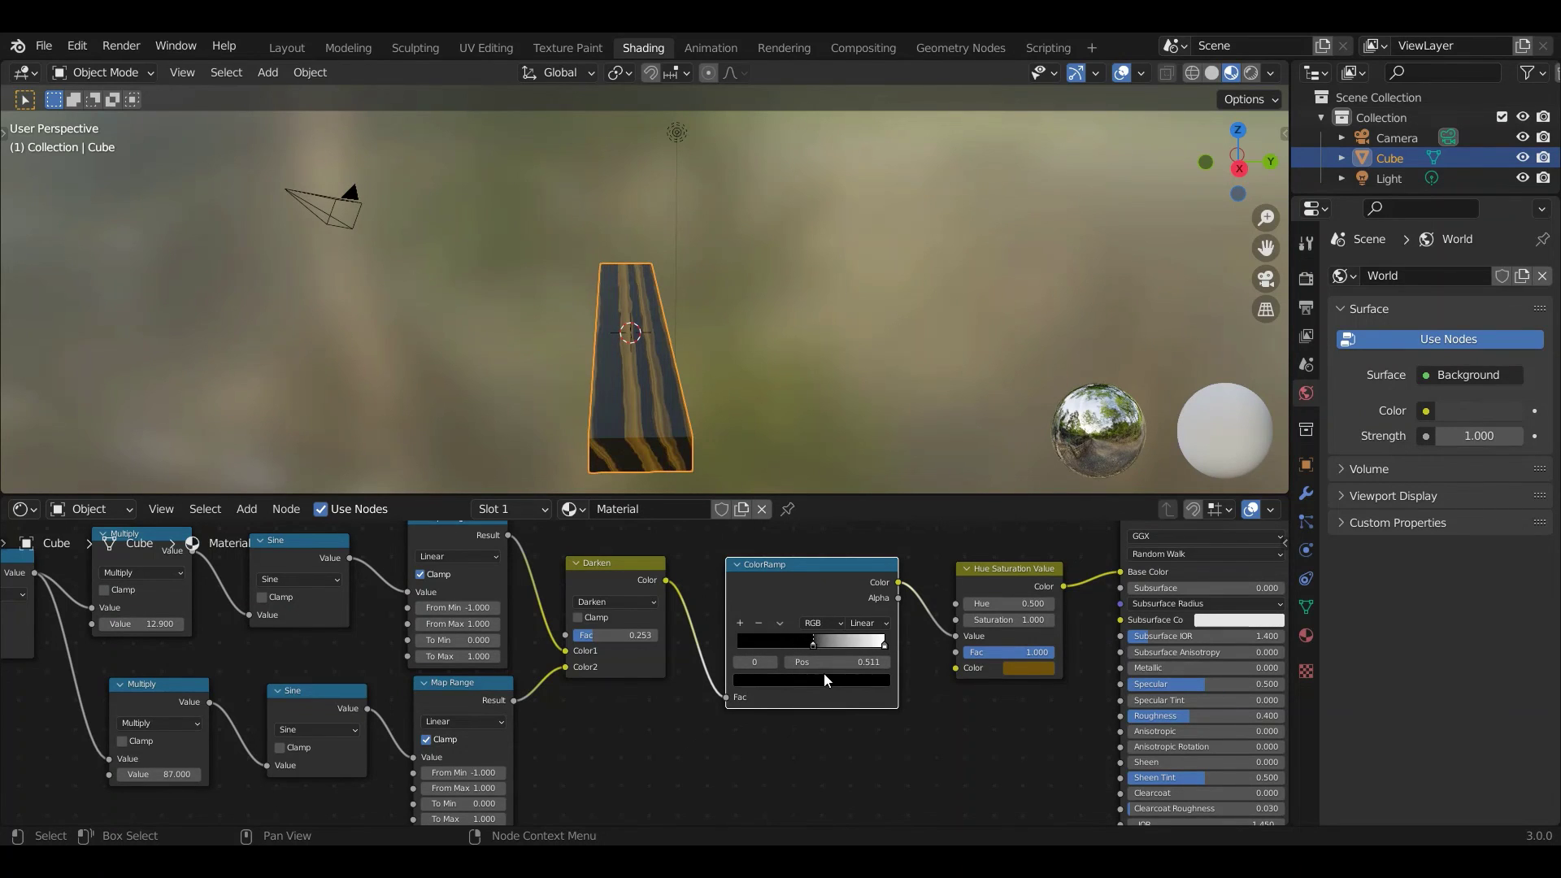
left_click(824, 680)
left_click_drag(853, 579, 854, 520)
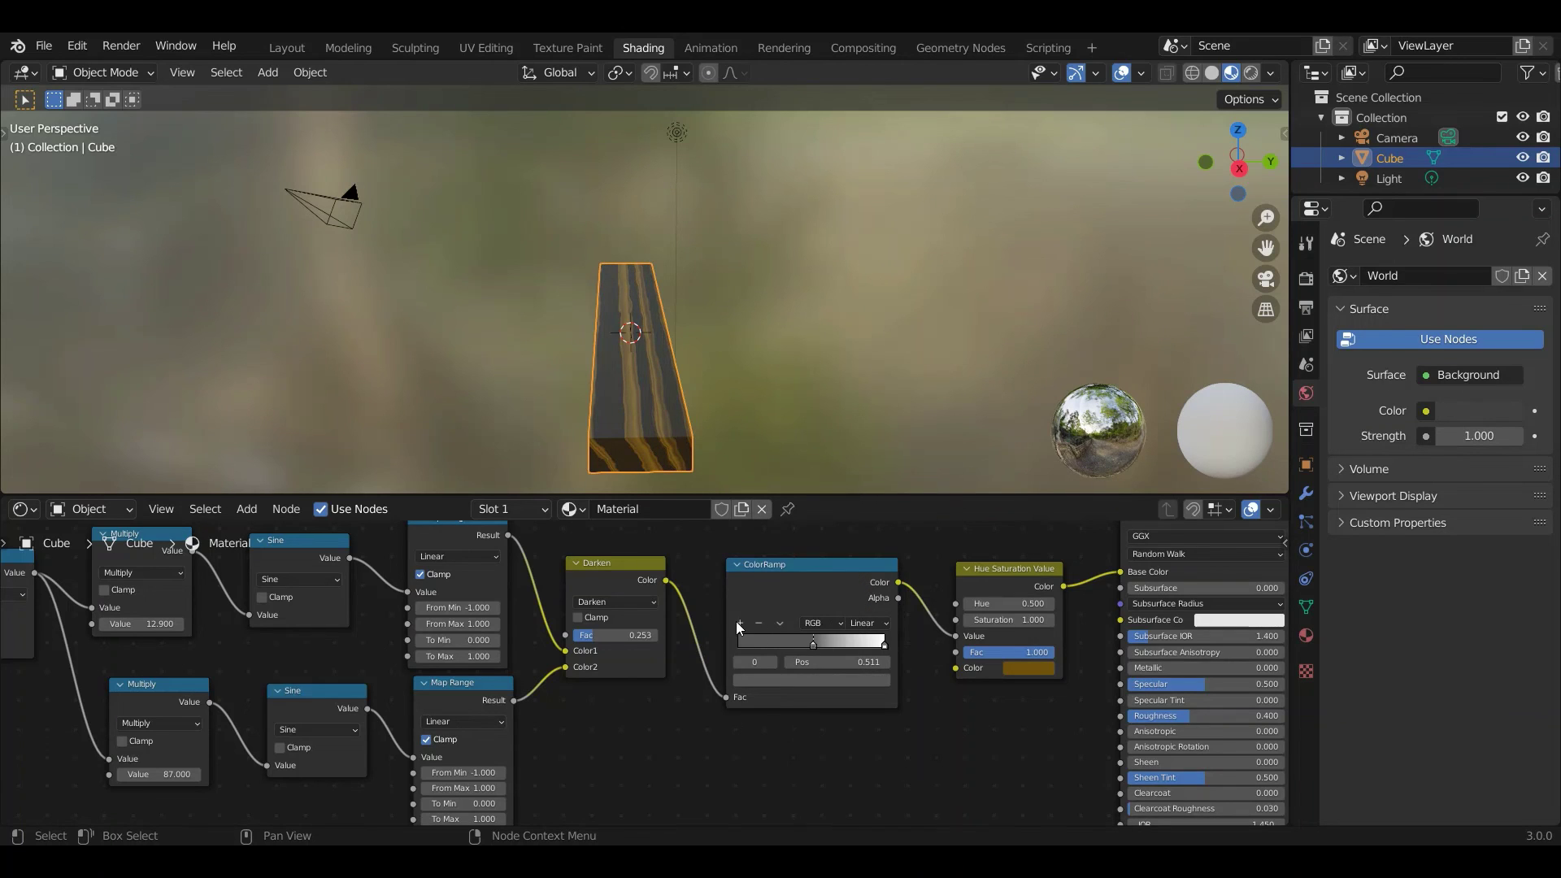
Add a stop to the ColorRamp, place it at position 0 and make it white.
left_click(738, 623)
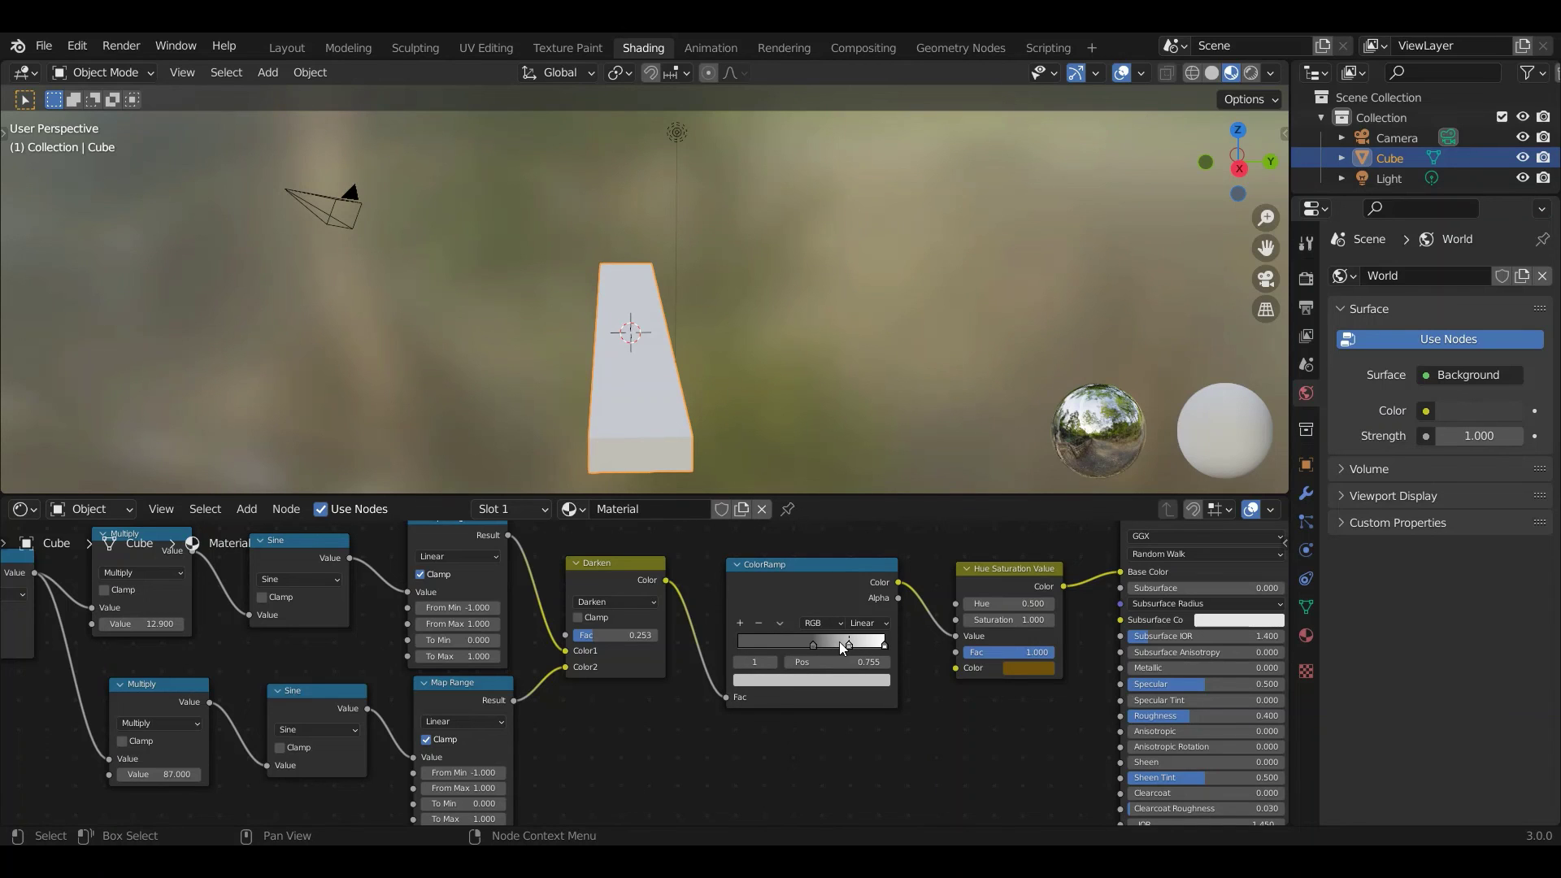
left_click_drag(850, 641, 733, 647)
left_click(797, 683)
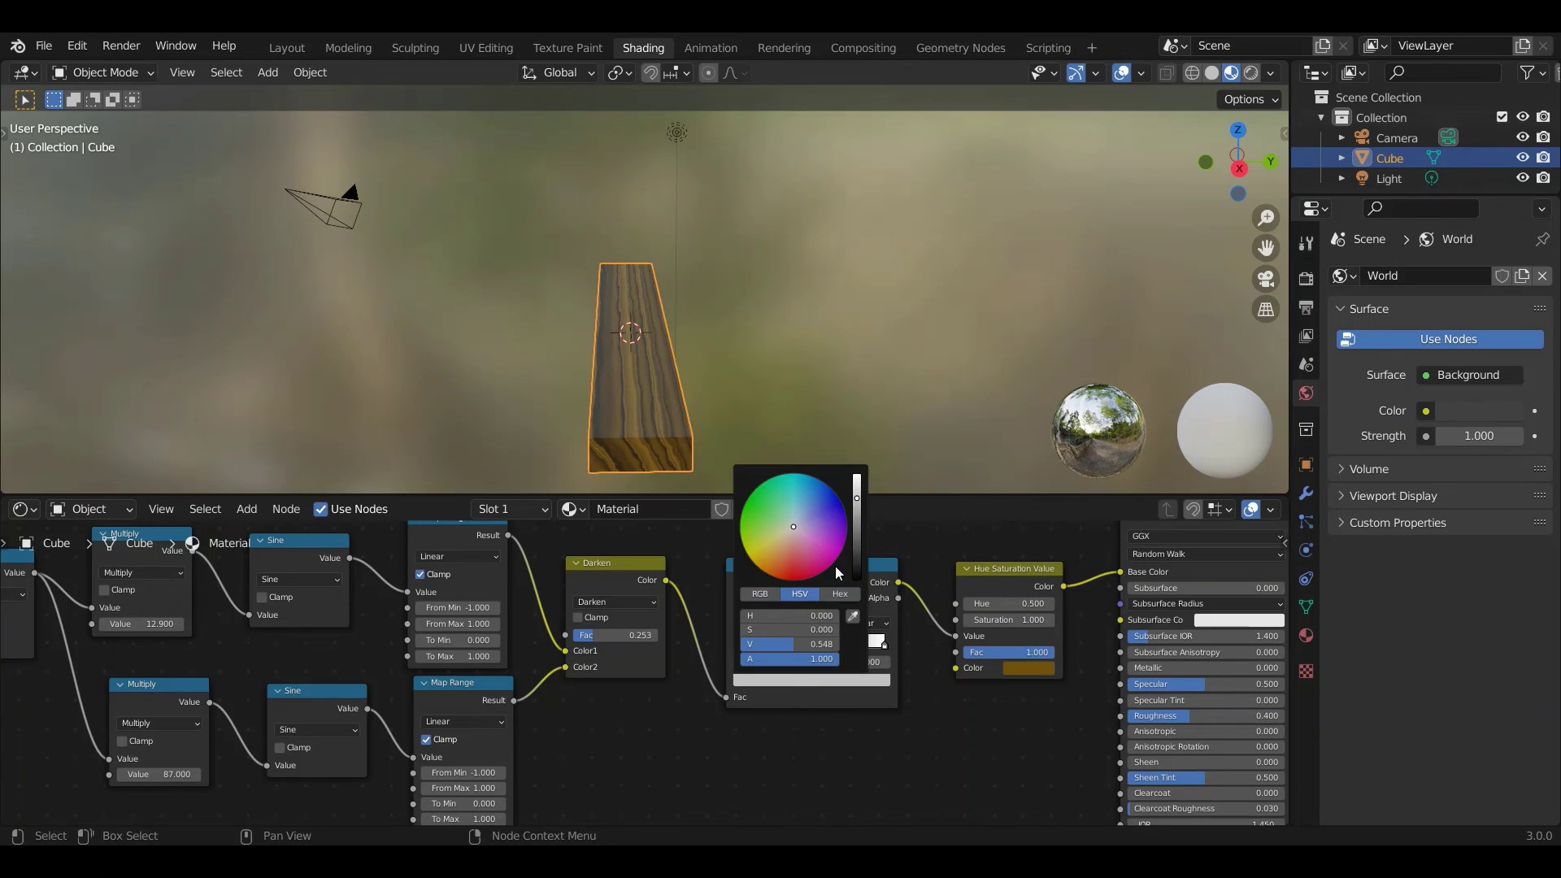
left_click_drag(856, 512, 857, 478)
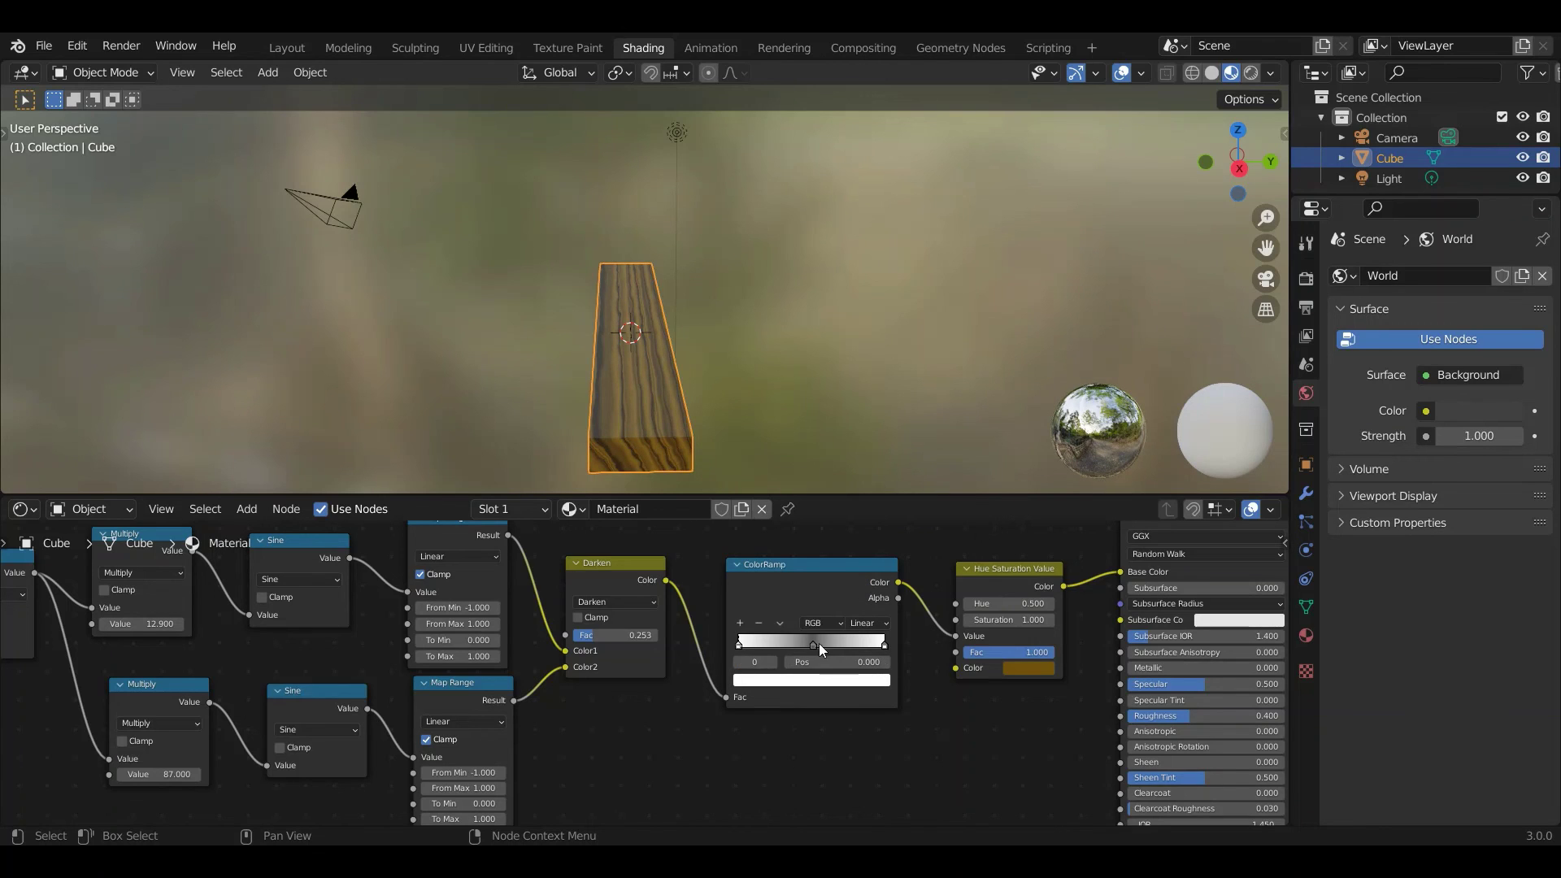
Lighten the ColorRamp's middle stop to a grey with value 0.435.
left_click(811, 641)
left_click(829, 680)
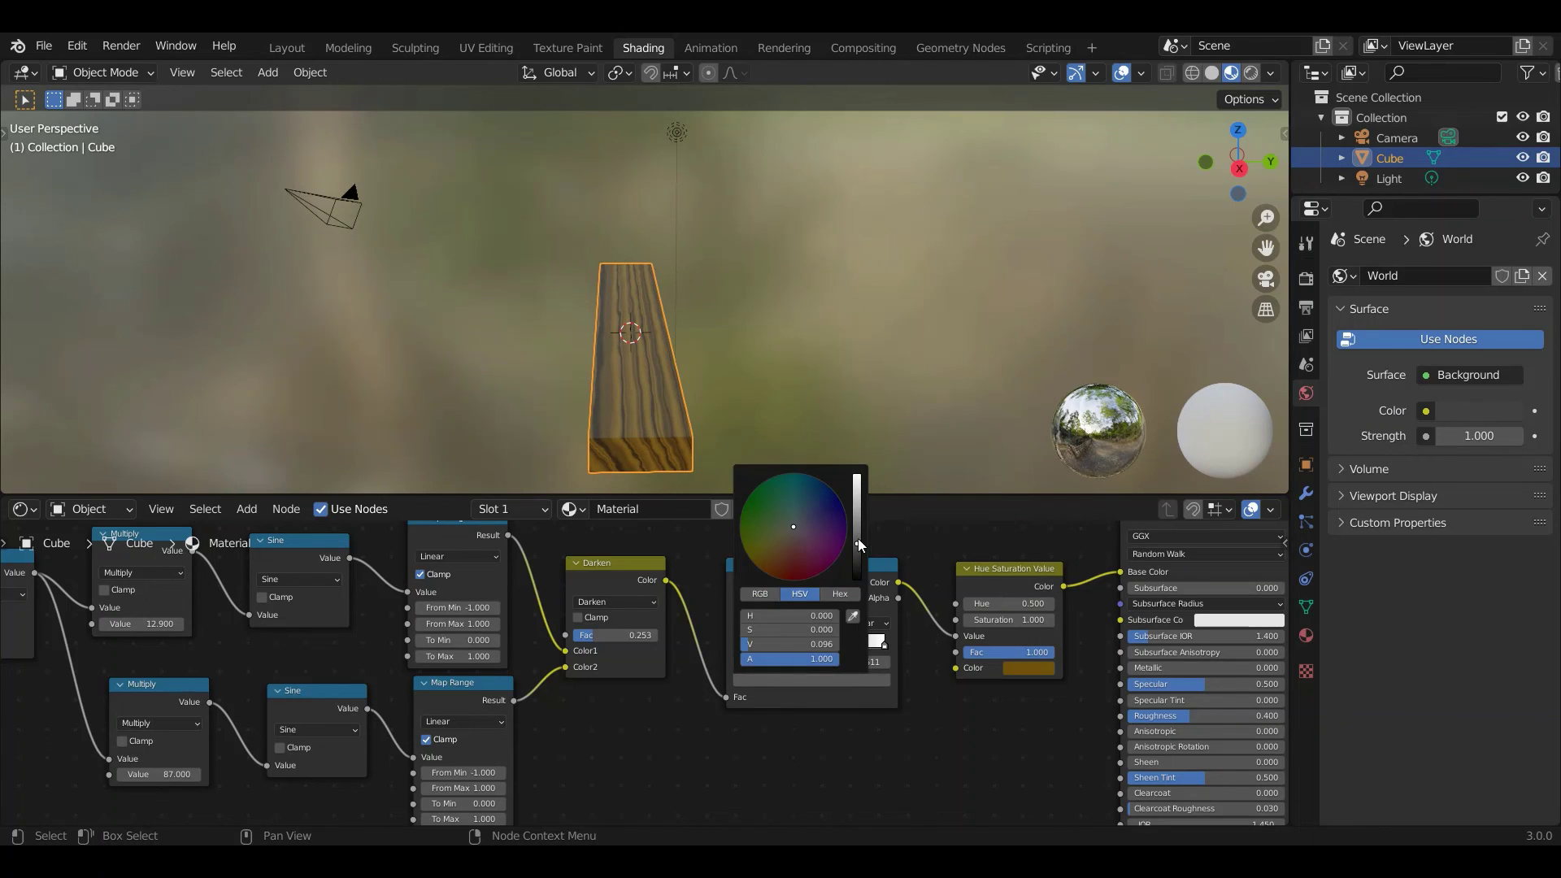
left_click_drag(857, 546, 857, 506)
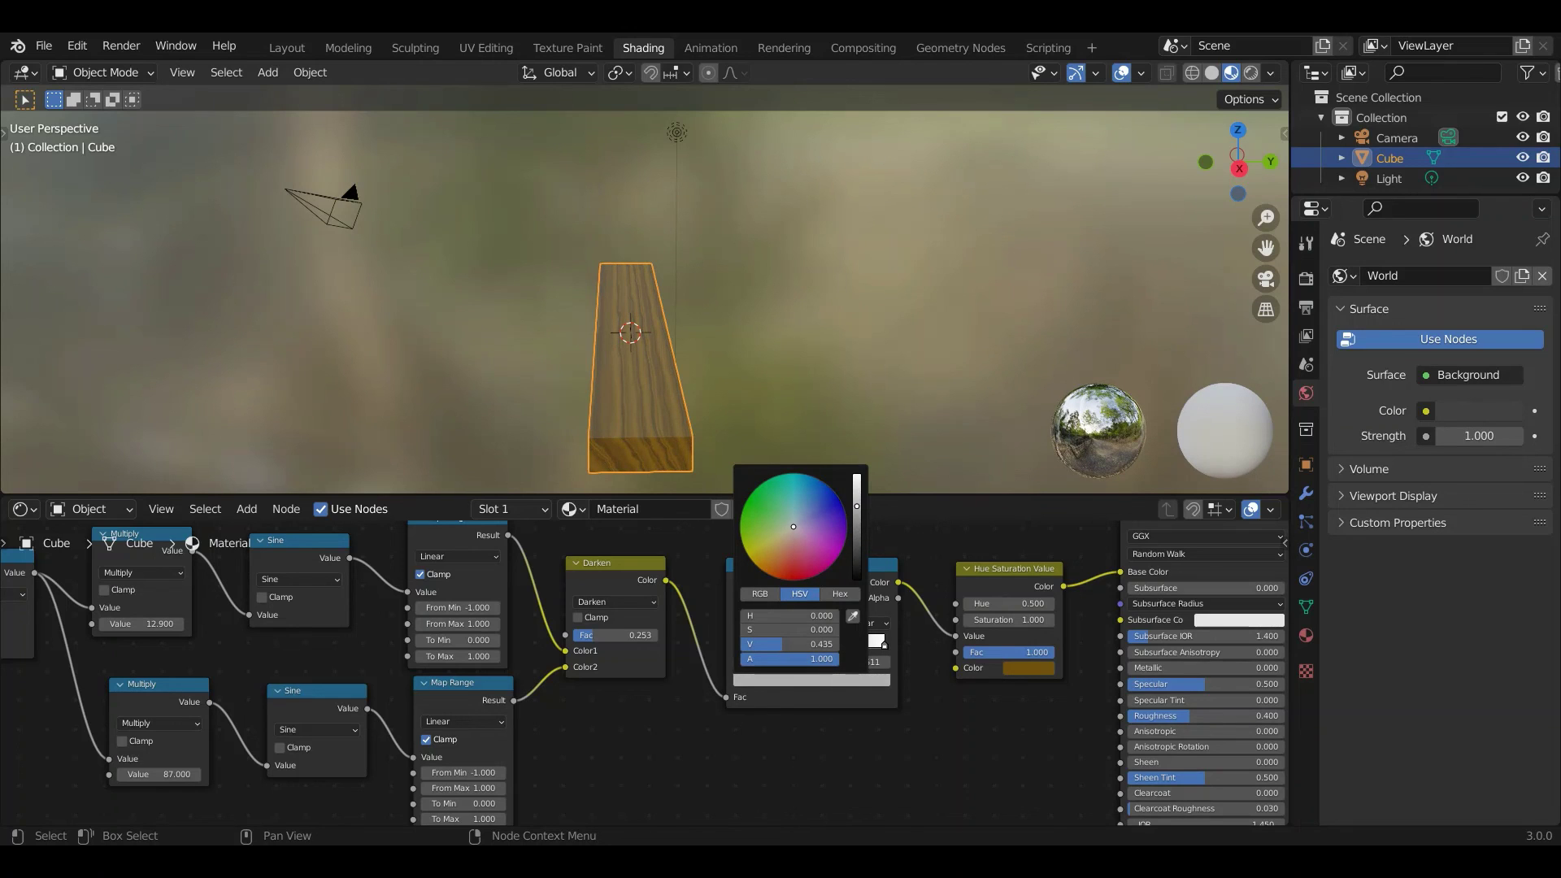
Add a fourth stop to the ColorRamp, move it to position 0.418 and make it light grey.
left_click(740, 618)
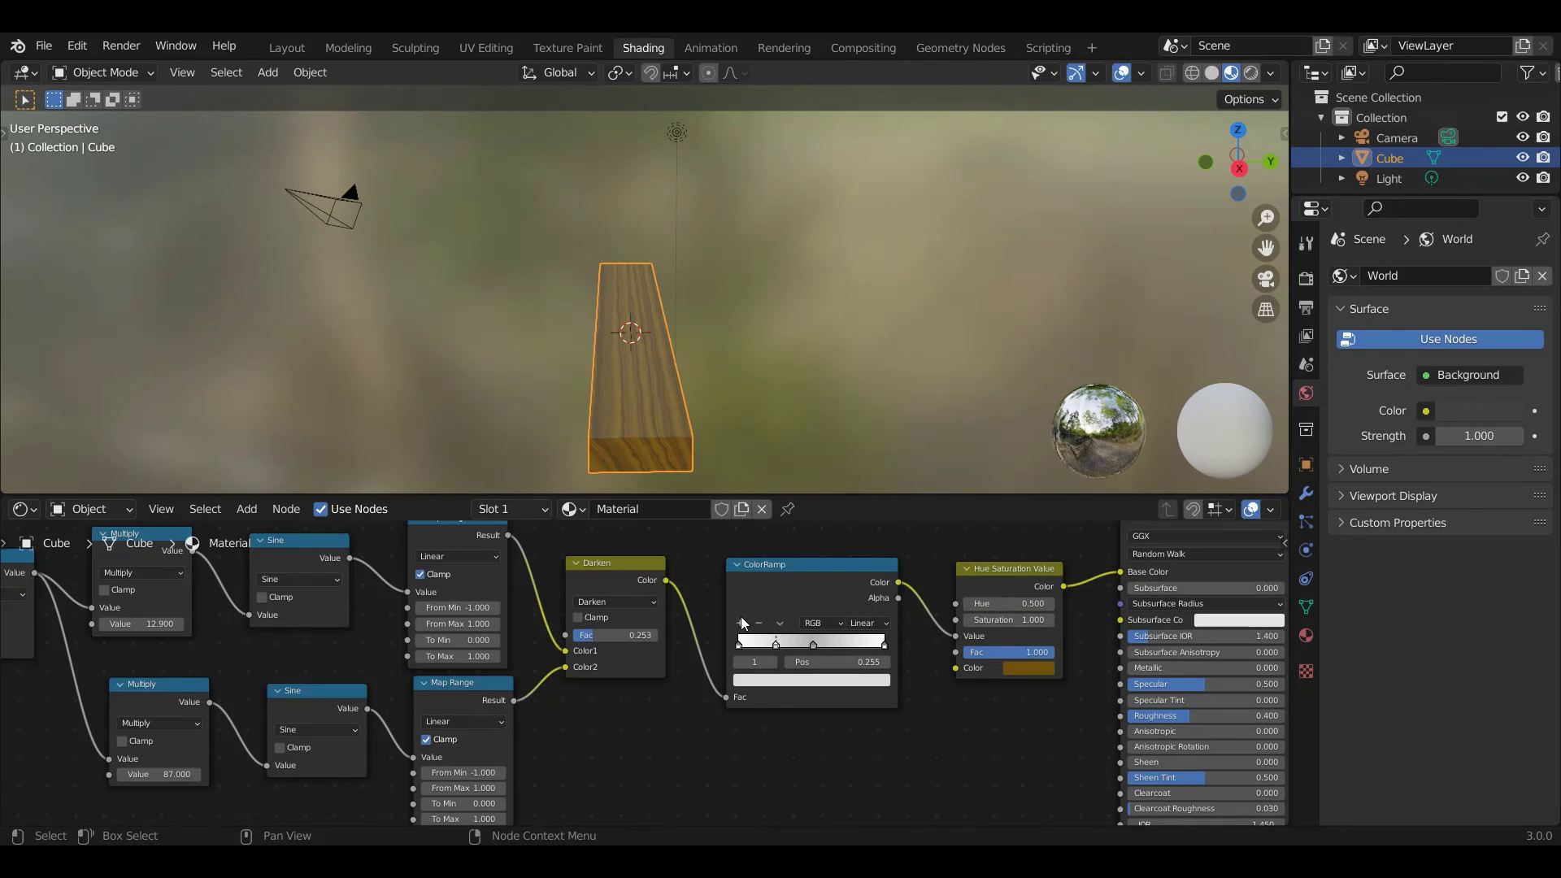
mouse_move(773, 641)
left_mouse_down()
mouse_move(817, 644)
mouse_move(784, 643)
left_mouse_up()
left_click(816, 683)
mouse_move(717, 392)
middle_mouse_down()
mouse_move(707, 427)
mouse_move(764, 396)
mouse_move(754, 368)
mouse_move(741, 397)
middle_mouse_up()
scroll(488, 691, "down", 2)
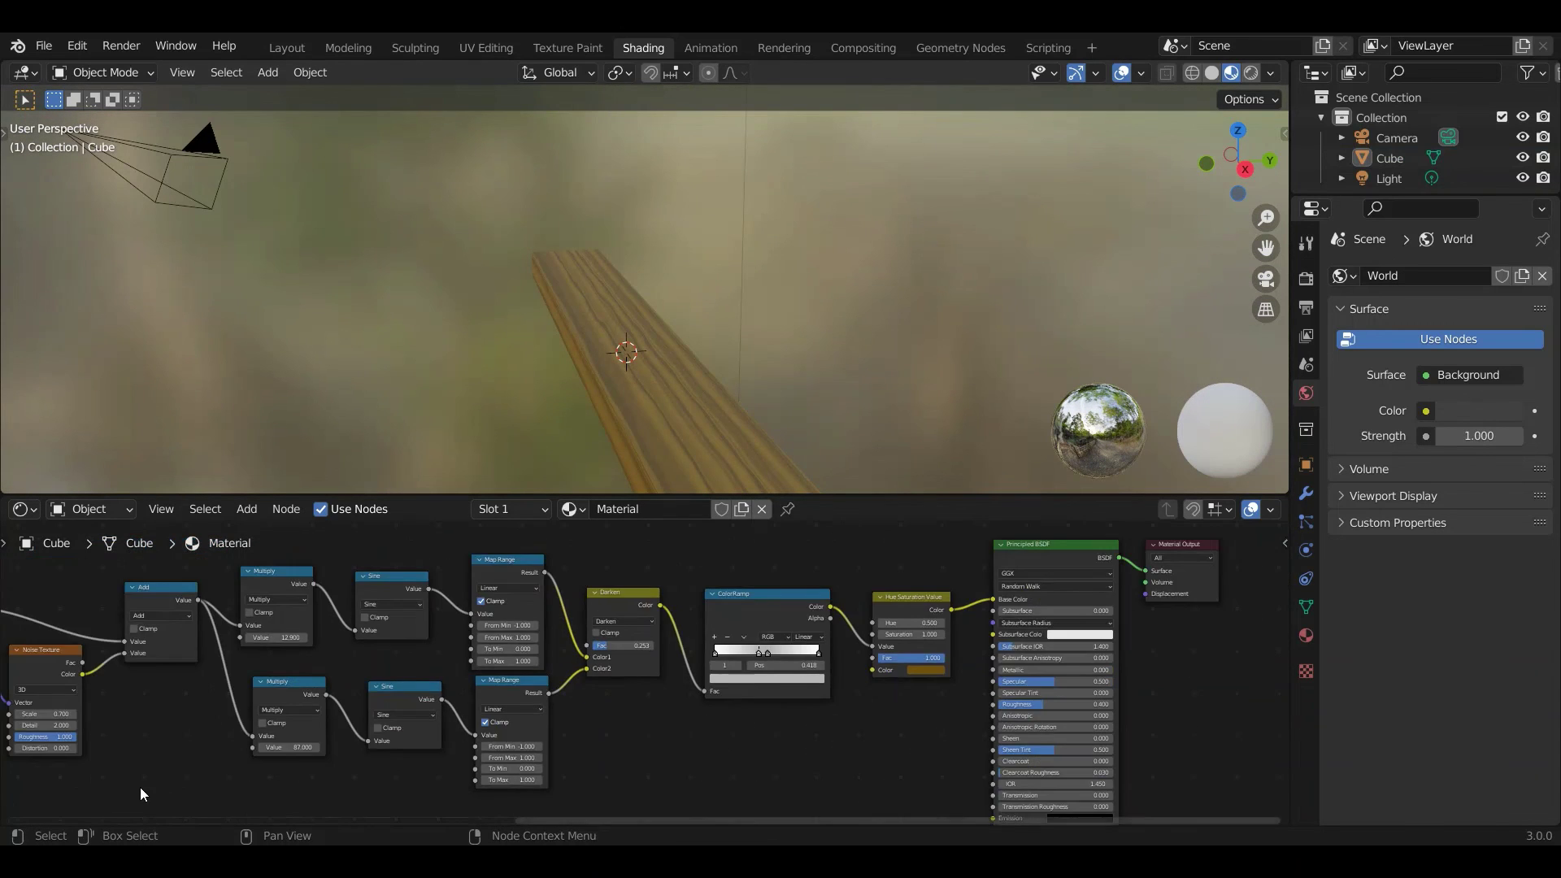
Set the X value of the Multiply node that feeds the first Noise Texture to 0.300.
middle_click_drag(244, 805, 774, 798)
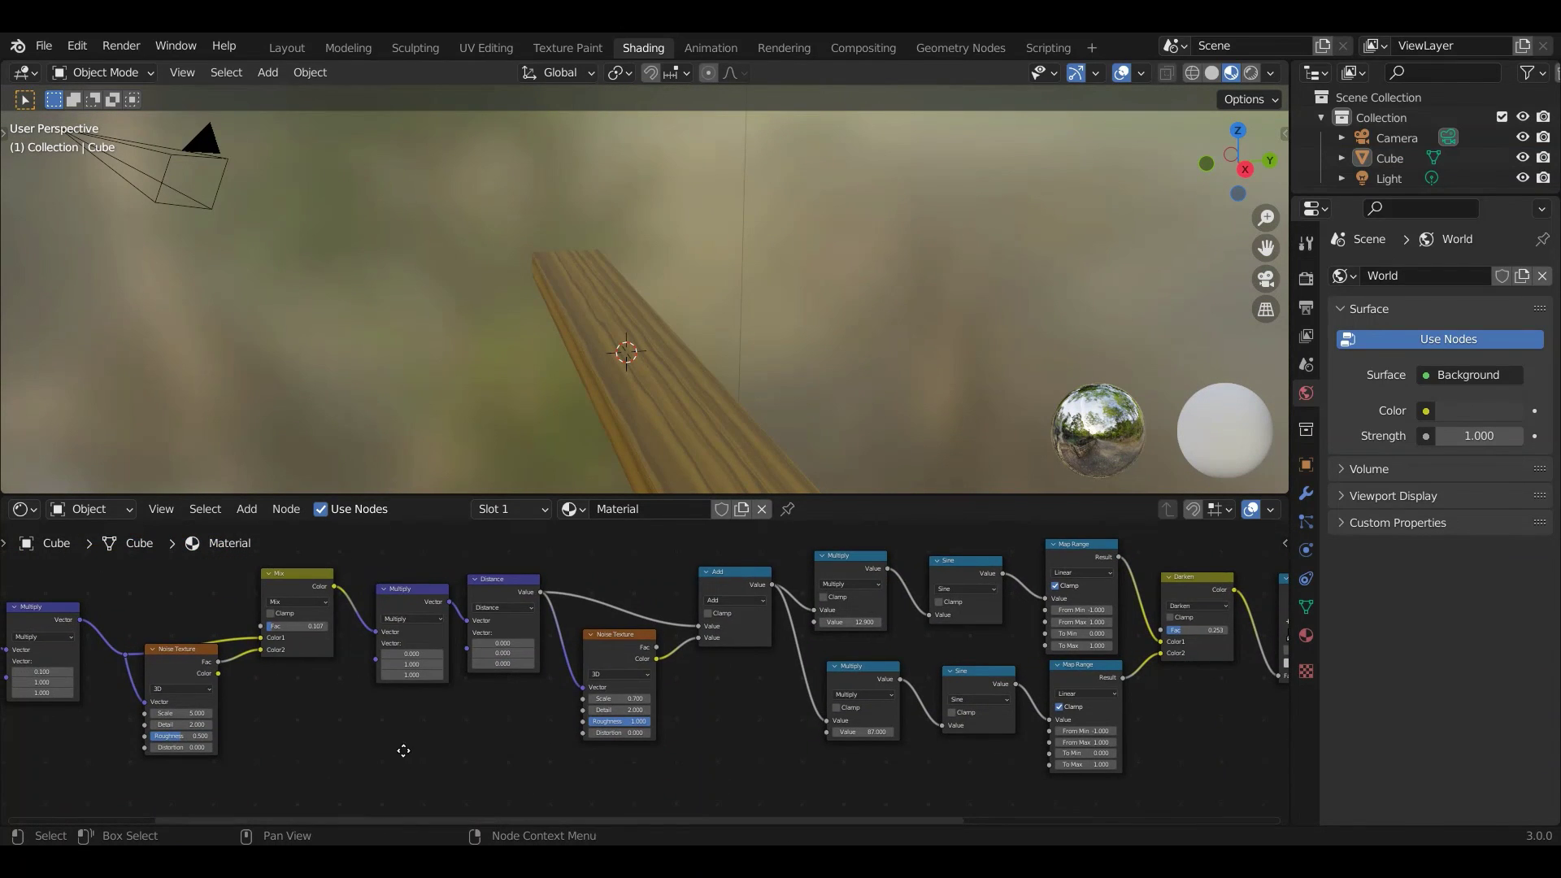
middle_click_drag(338, 781, 770, 753)
scroll(431, 740, "up", 1)
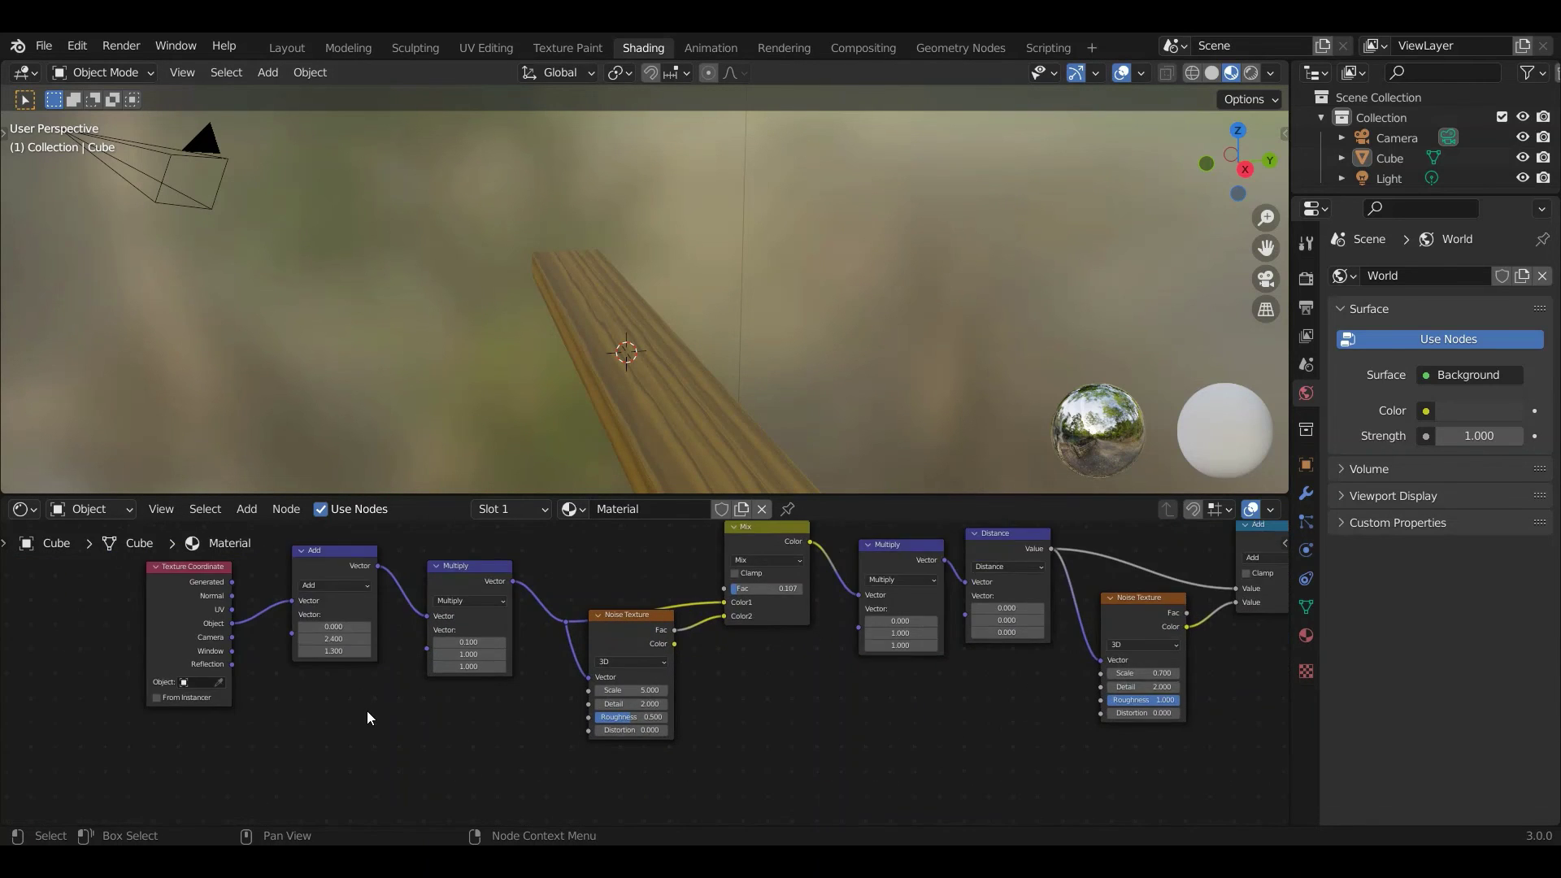
scroll(391, 691, "up", 1)
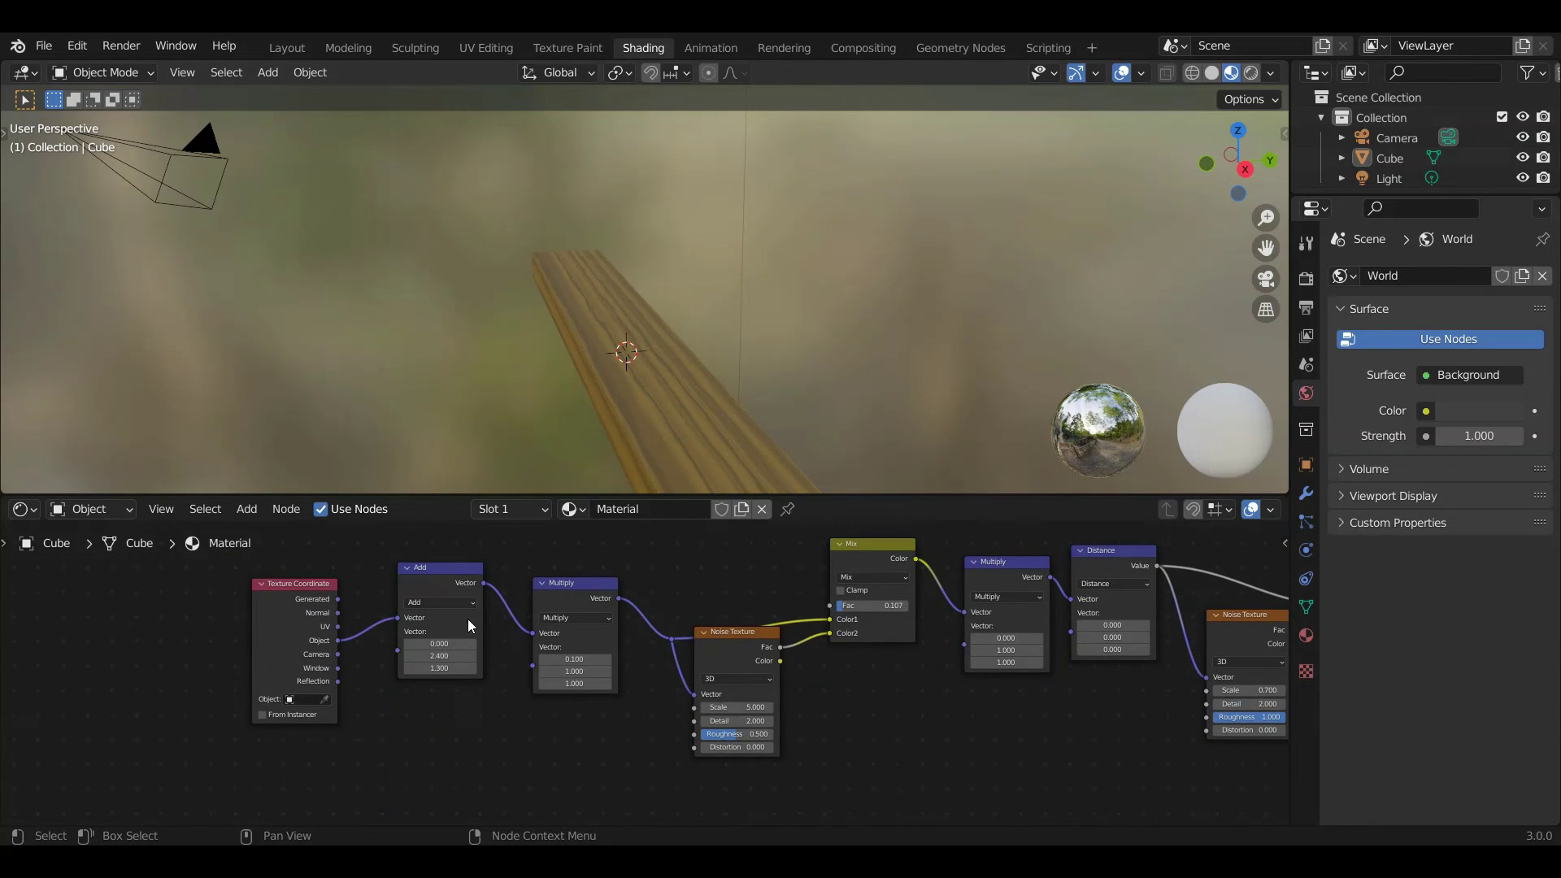
left_click(608, 659)
left_click(608, 659)
middle_click_drag(713, 475, 664, 410)
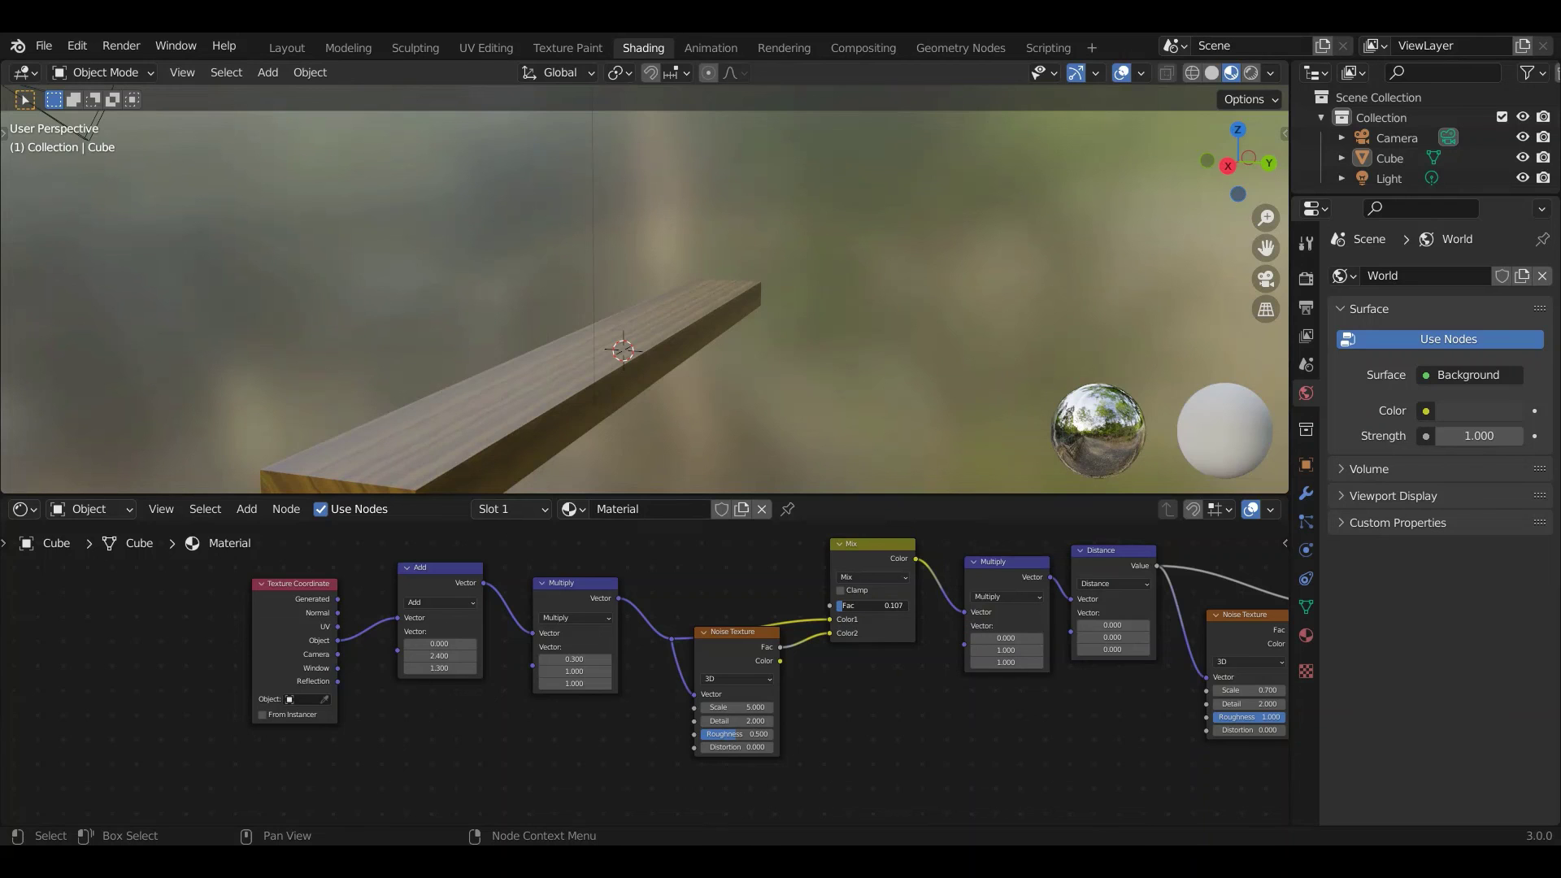
Set the Mix node's factor to 0.113 and the X value of the Multiply node before the first Noise Texture to 0.200.
left_click_drag(874, 606, 886, 606)
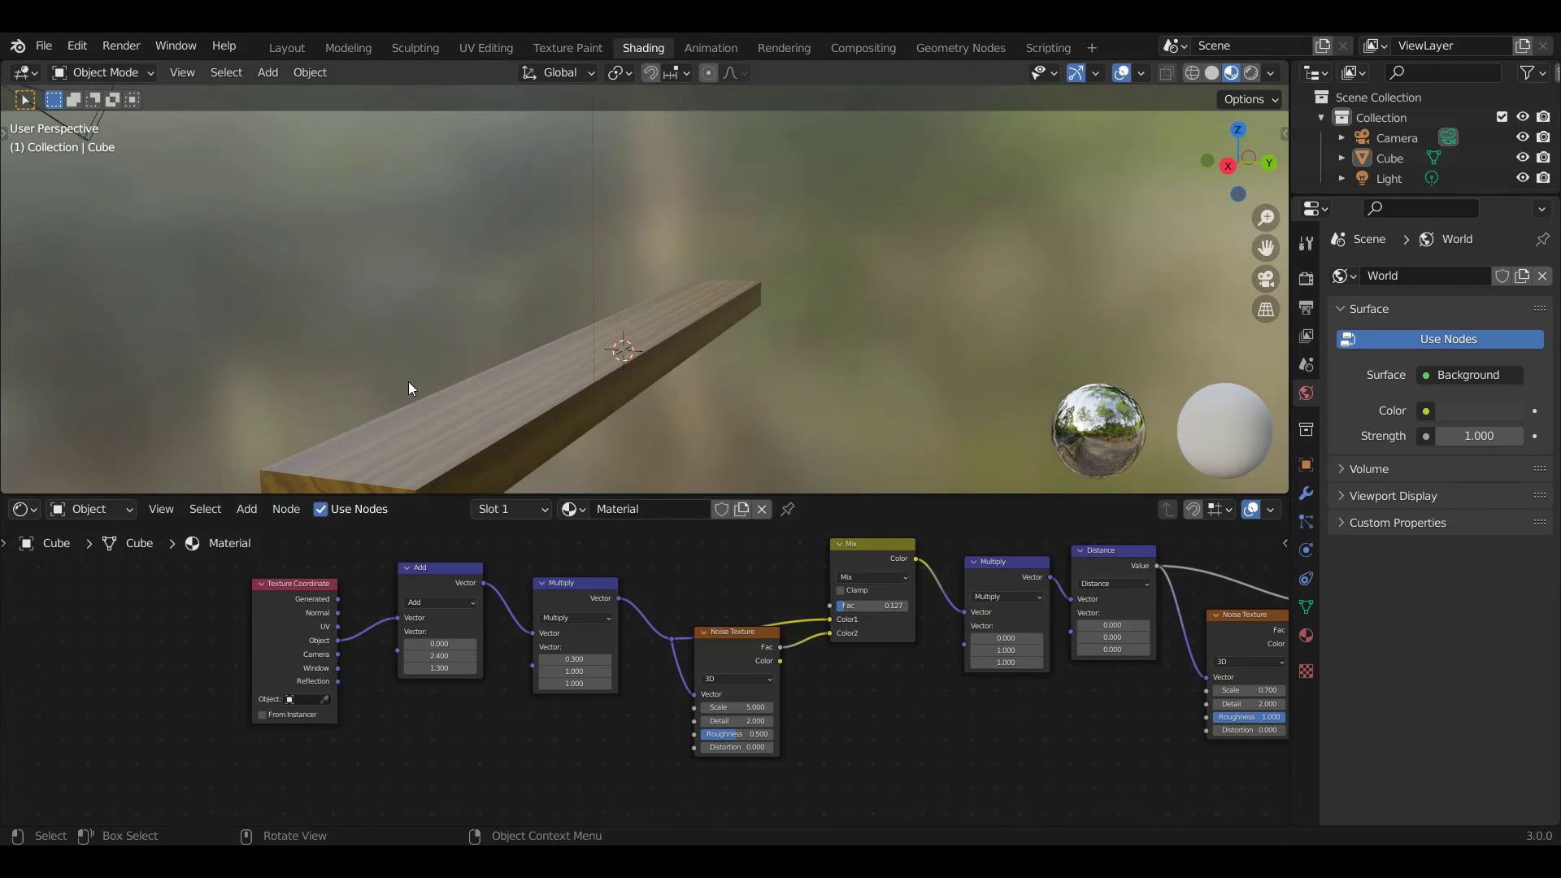
middle_click_drag(408, 382, 543, 426)
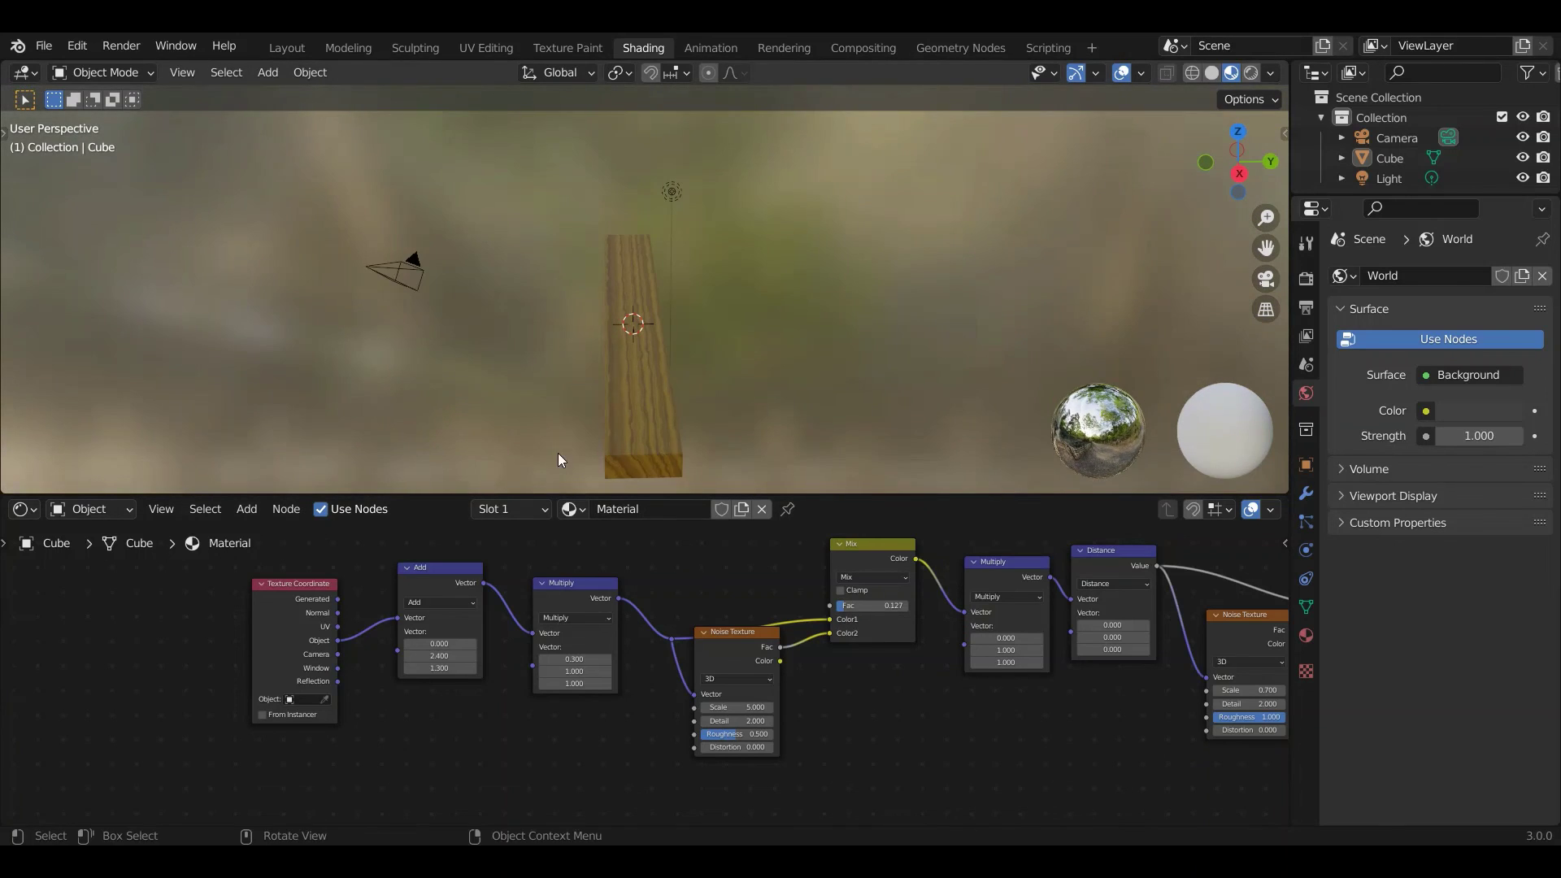
left_click_drag(844, 607, 840, 607)
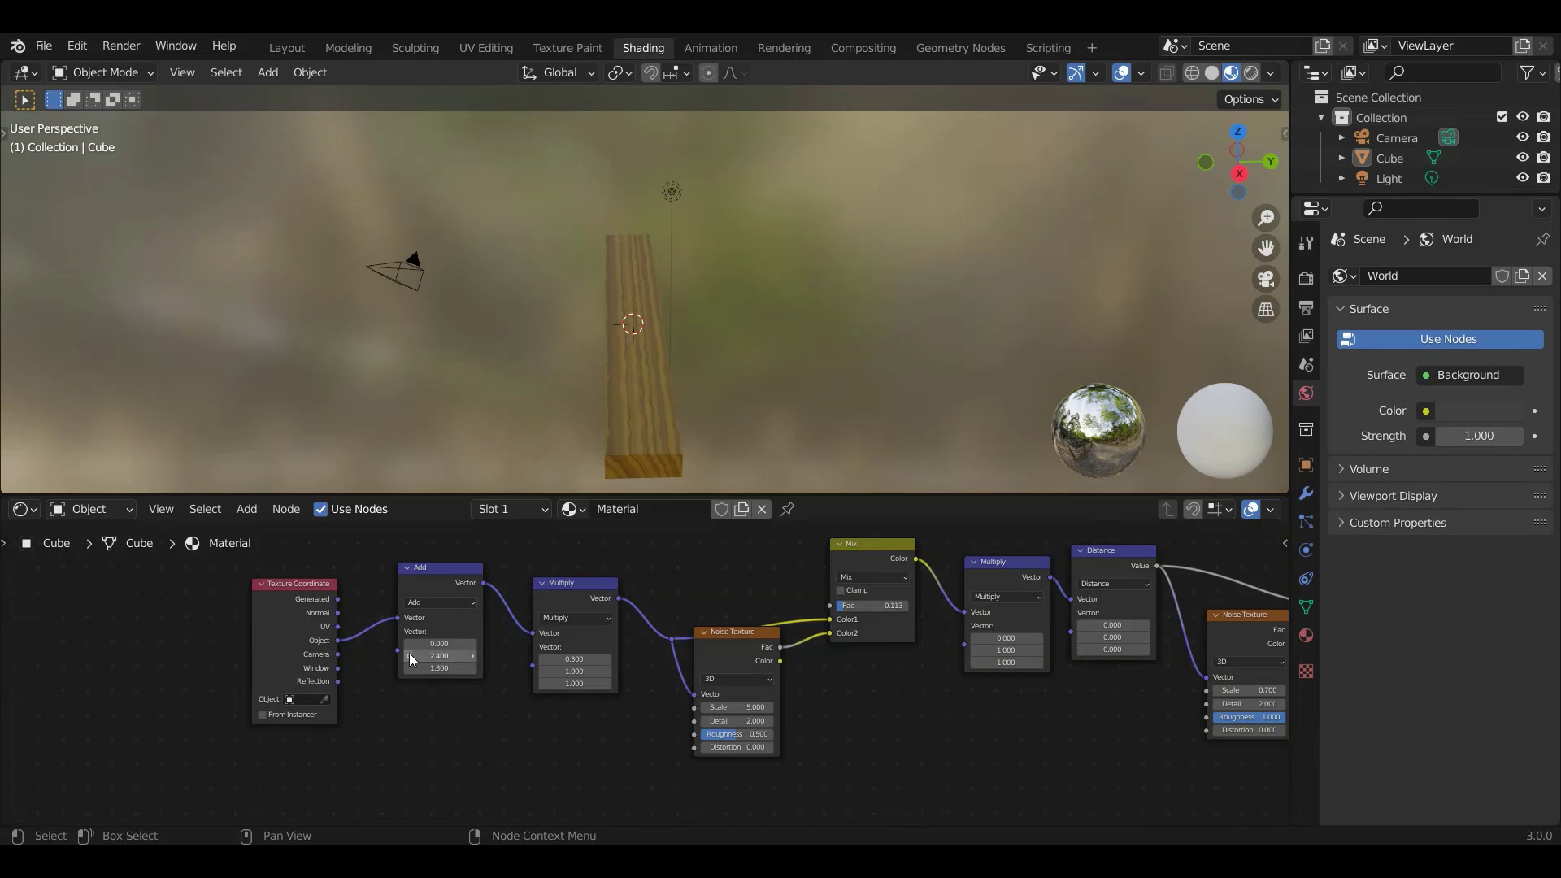
left_click_drag(546, 659, 530, 658)
middle_click_drag(623, 477, 669, 424)
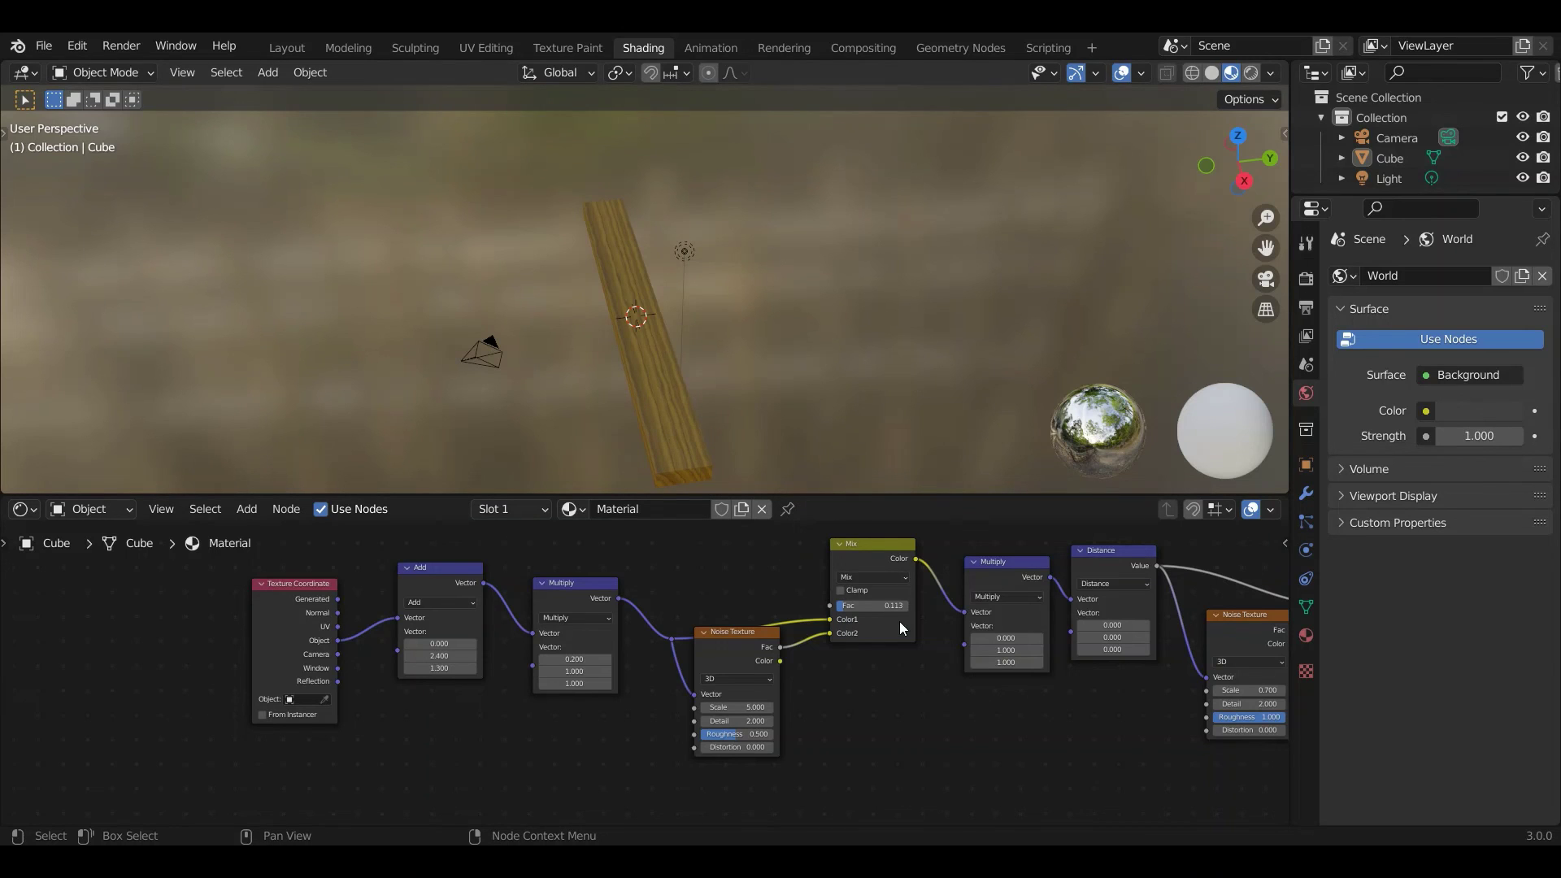
middle_click_drag(899, 621, 365, 728)
middle_click_drag(1164, 753, 507, 683)
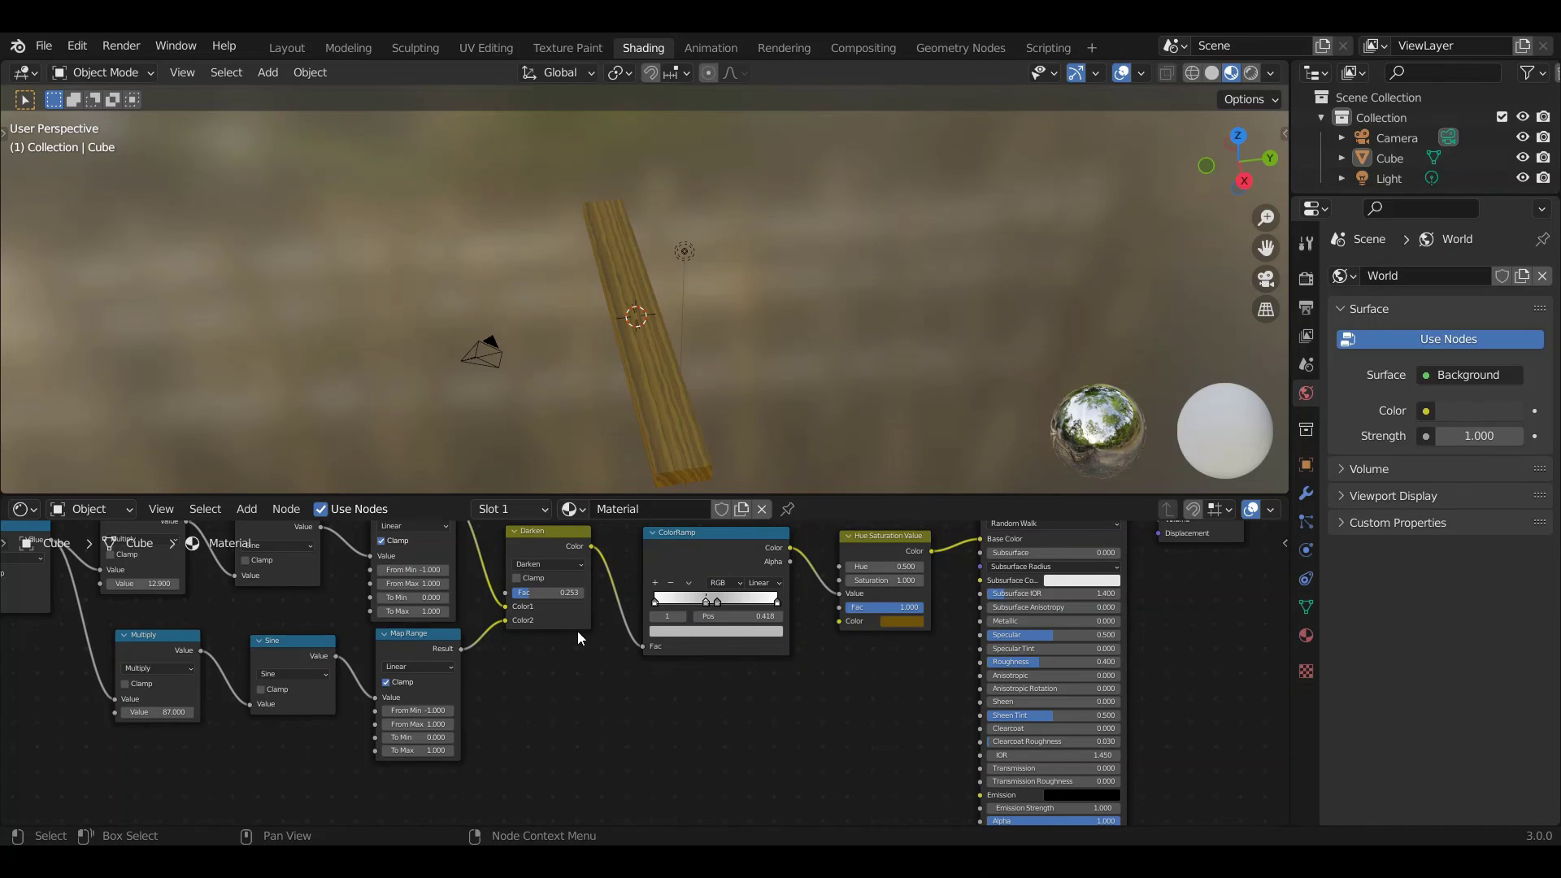
scroll(577, 631, "down", 1)
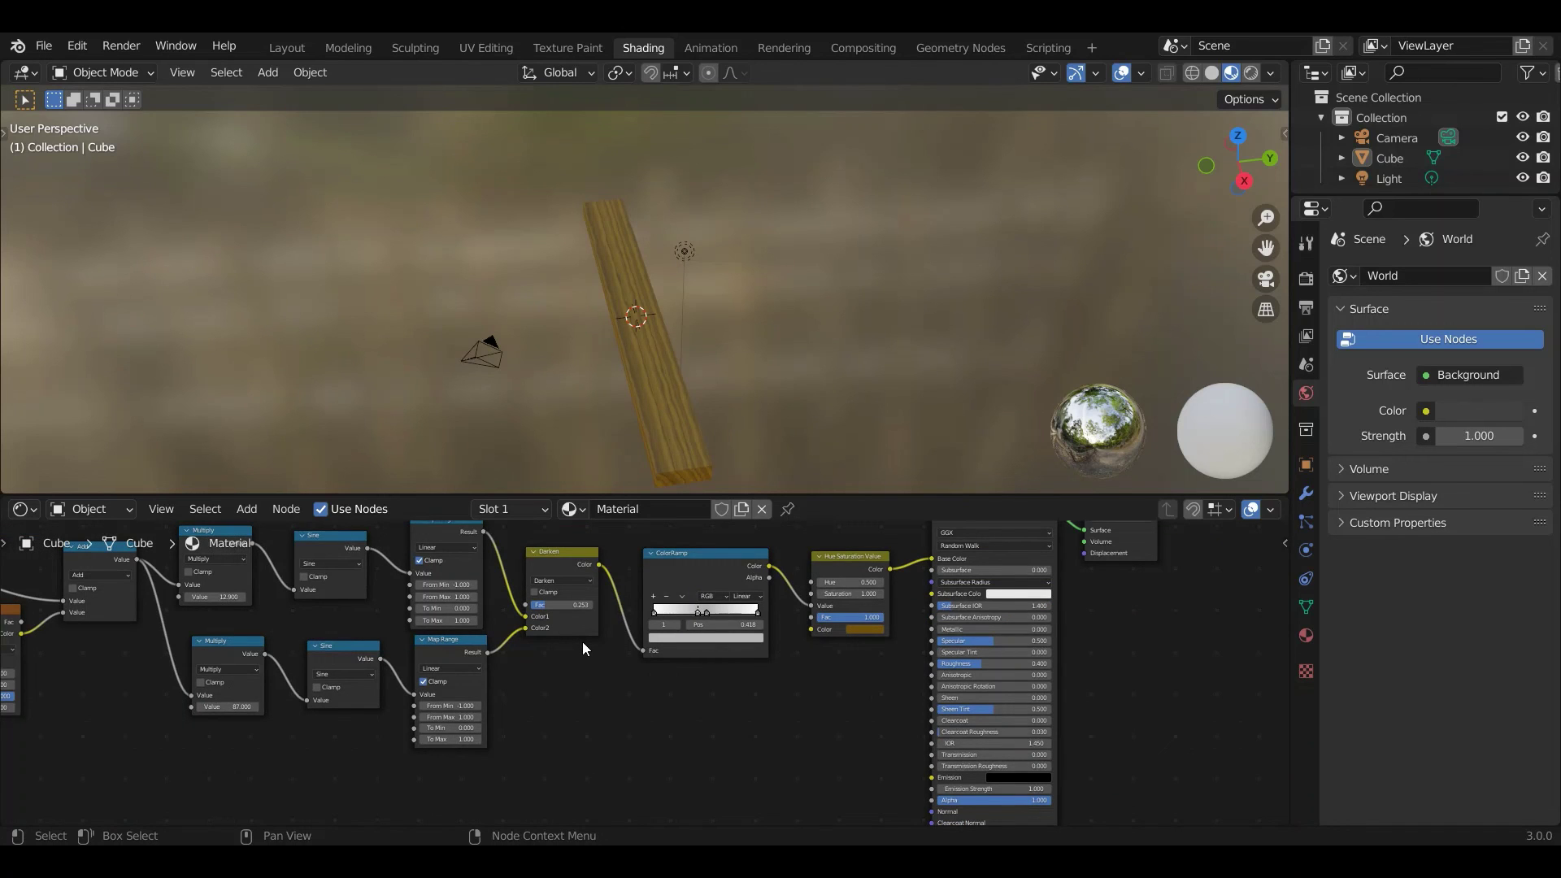